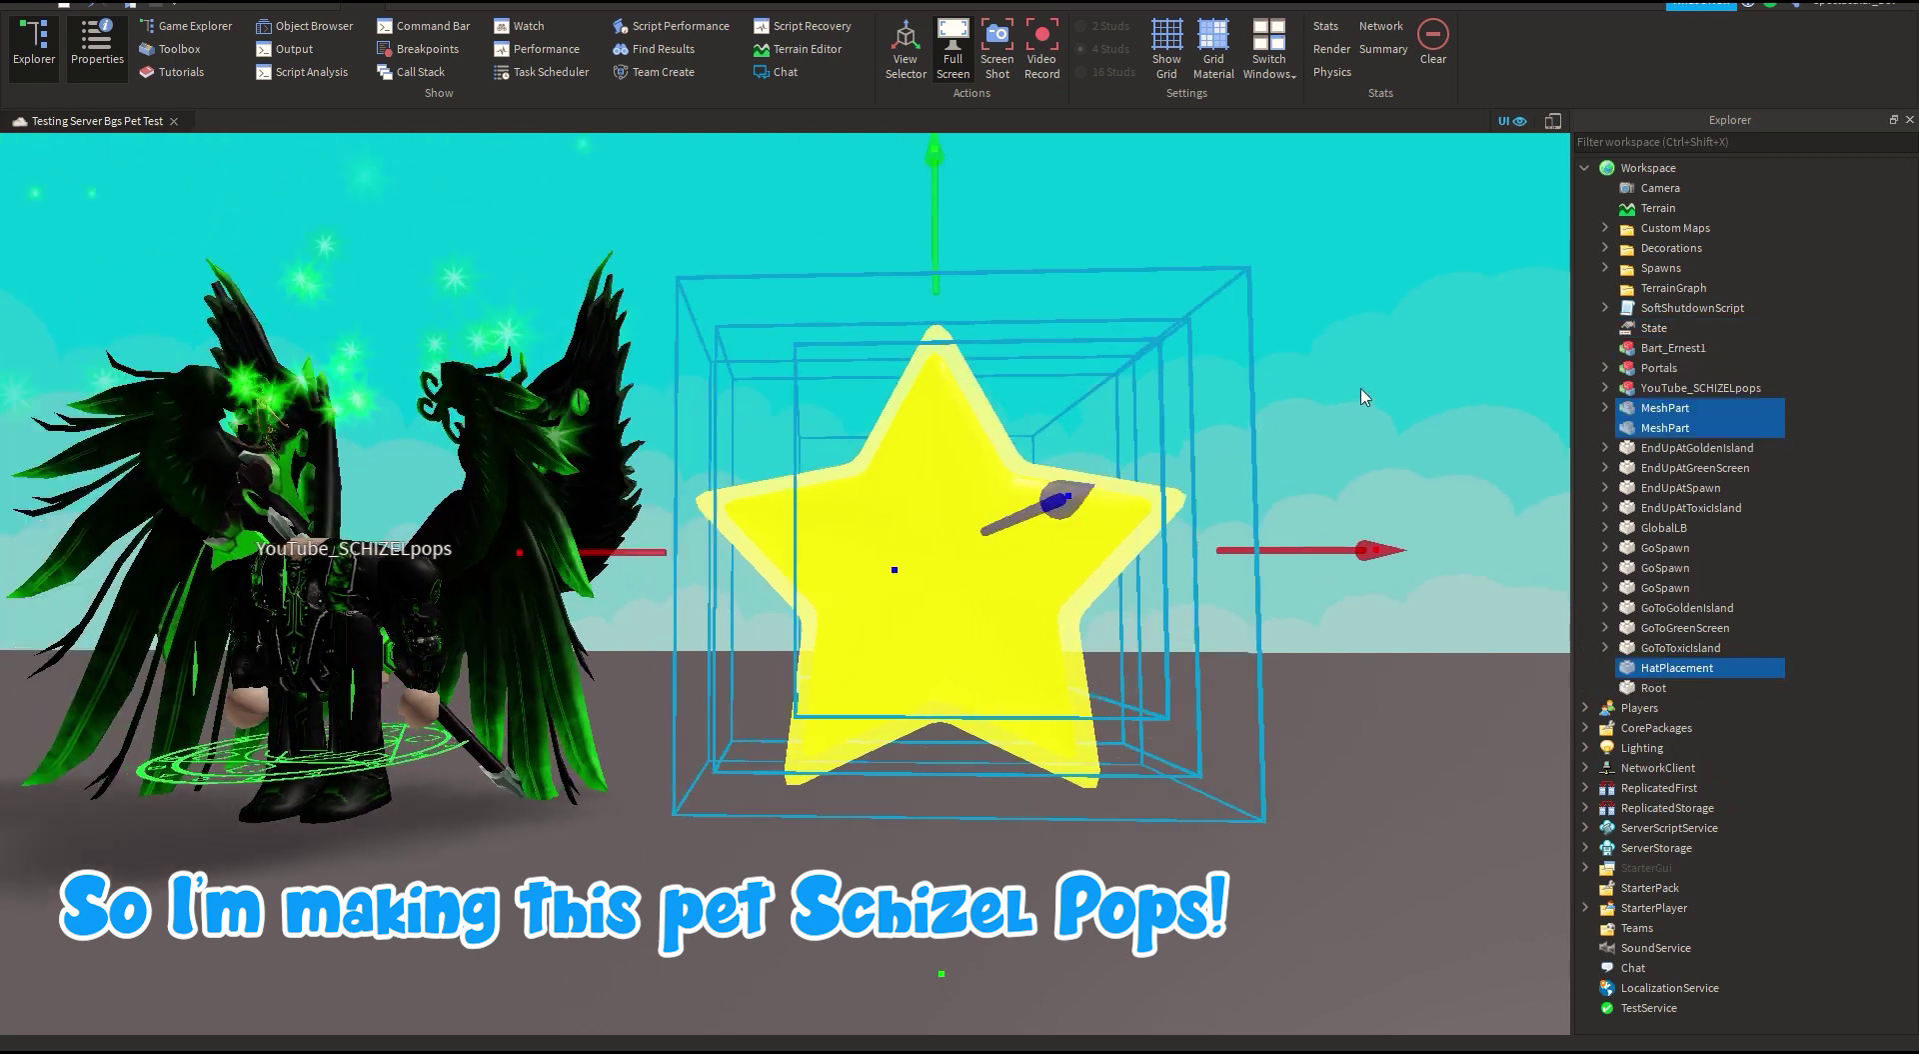
Step: Delete the HatPlacement part surrounding the star
{"action": "left_click", "coordinate": [1363, 398]}
{"action": "left_click", "coordinate": [1675, 672]}
{"action": "key", "text": "Delete"}
Step: Recolor the outer and inner star meshes bright green, lifting the outer shell to reach the inner one and lowering it back
{"action": "left_click", "coordinate": [1020, 560]}
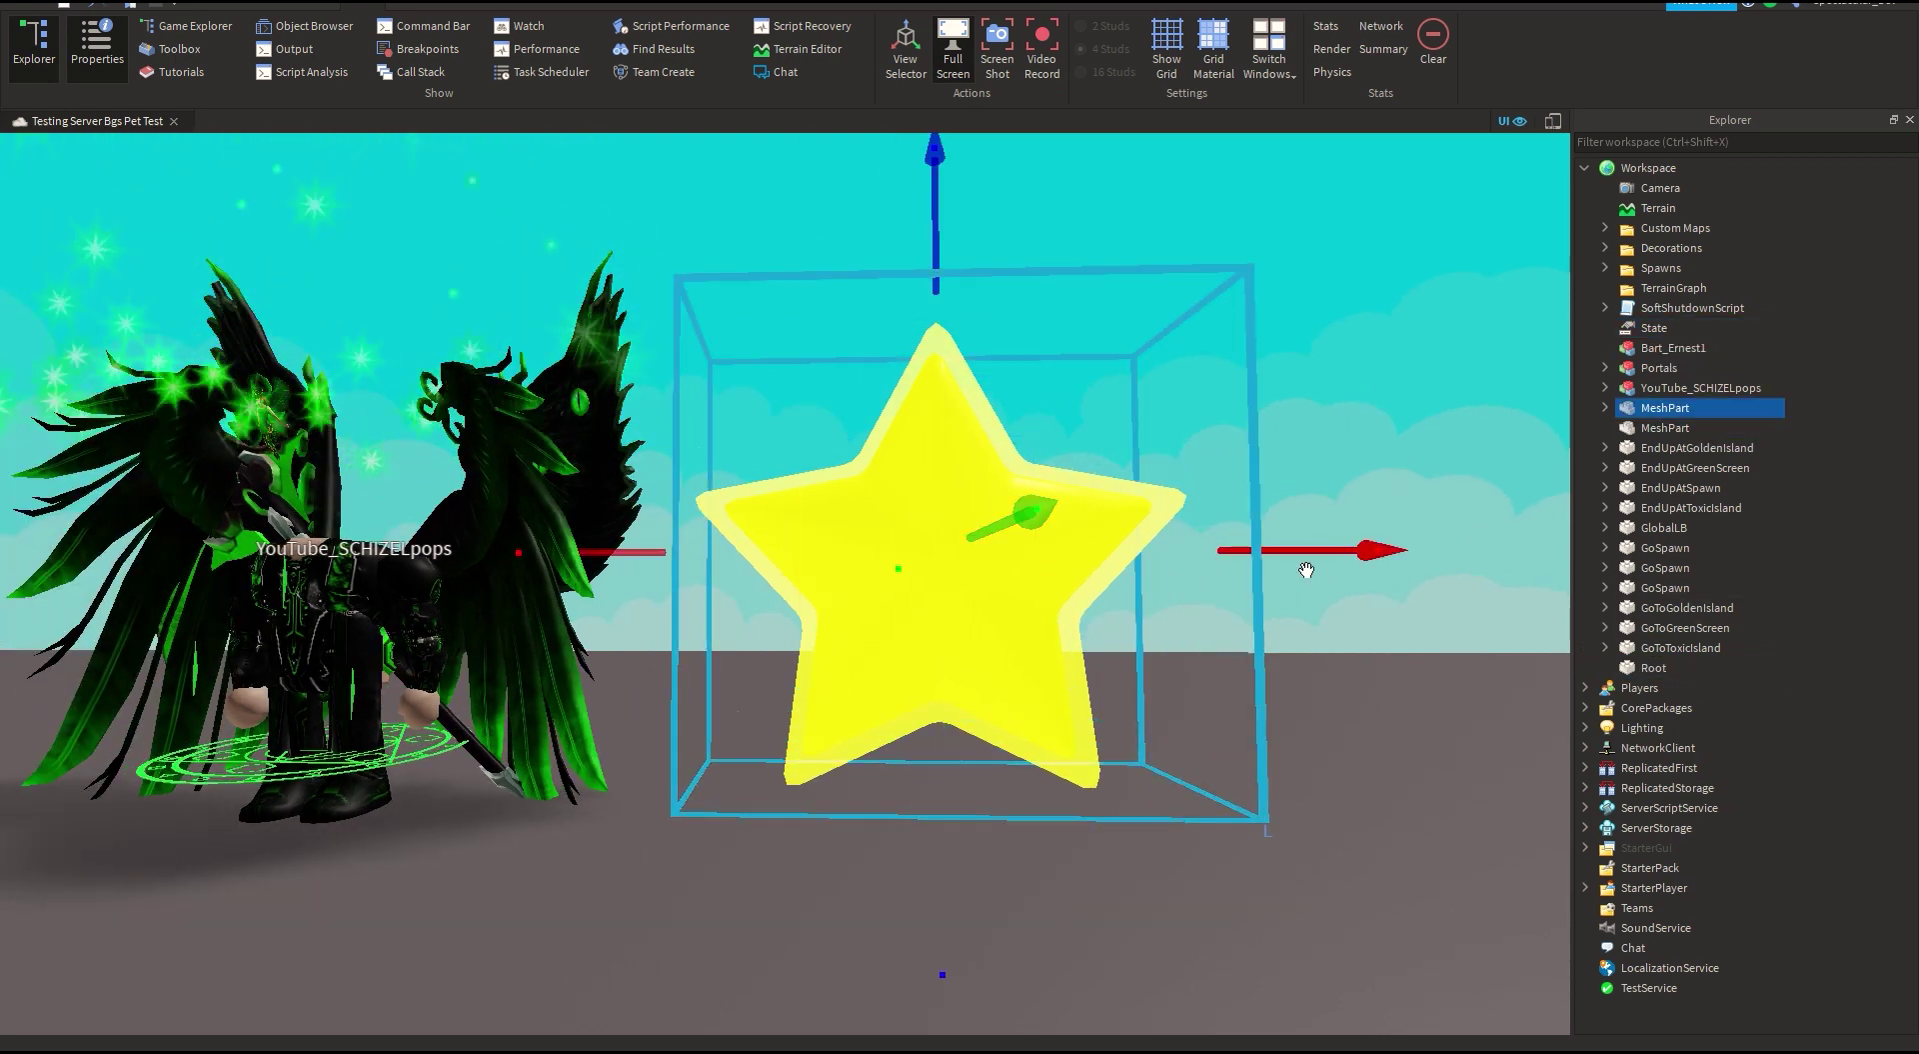
{"action": "left_click_drag", "start_coordinate": [945, 944], "coordinate": [974, 619]}
{"action": "left_click", "coordinate": [985, 622]}
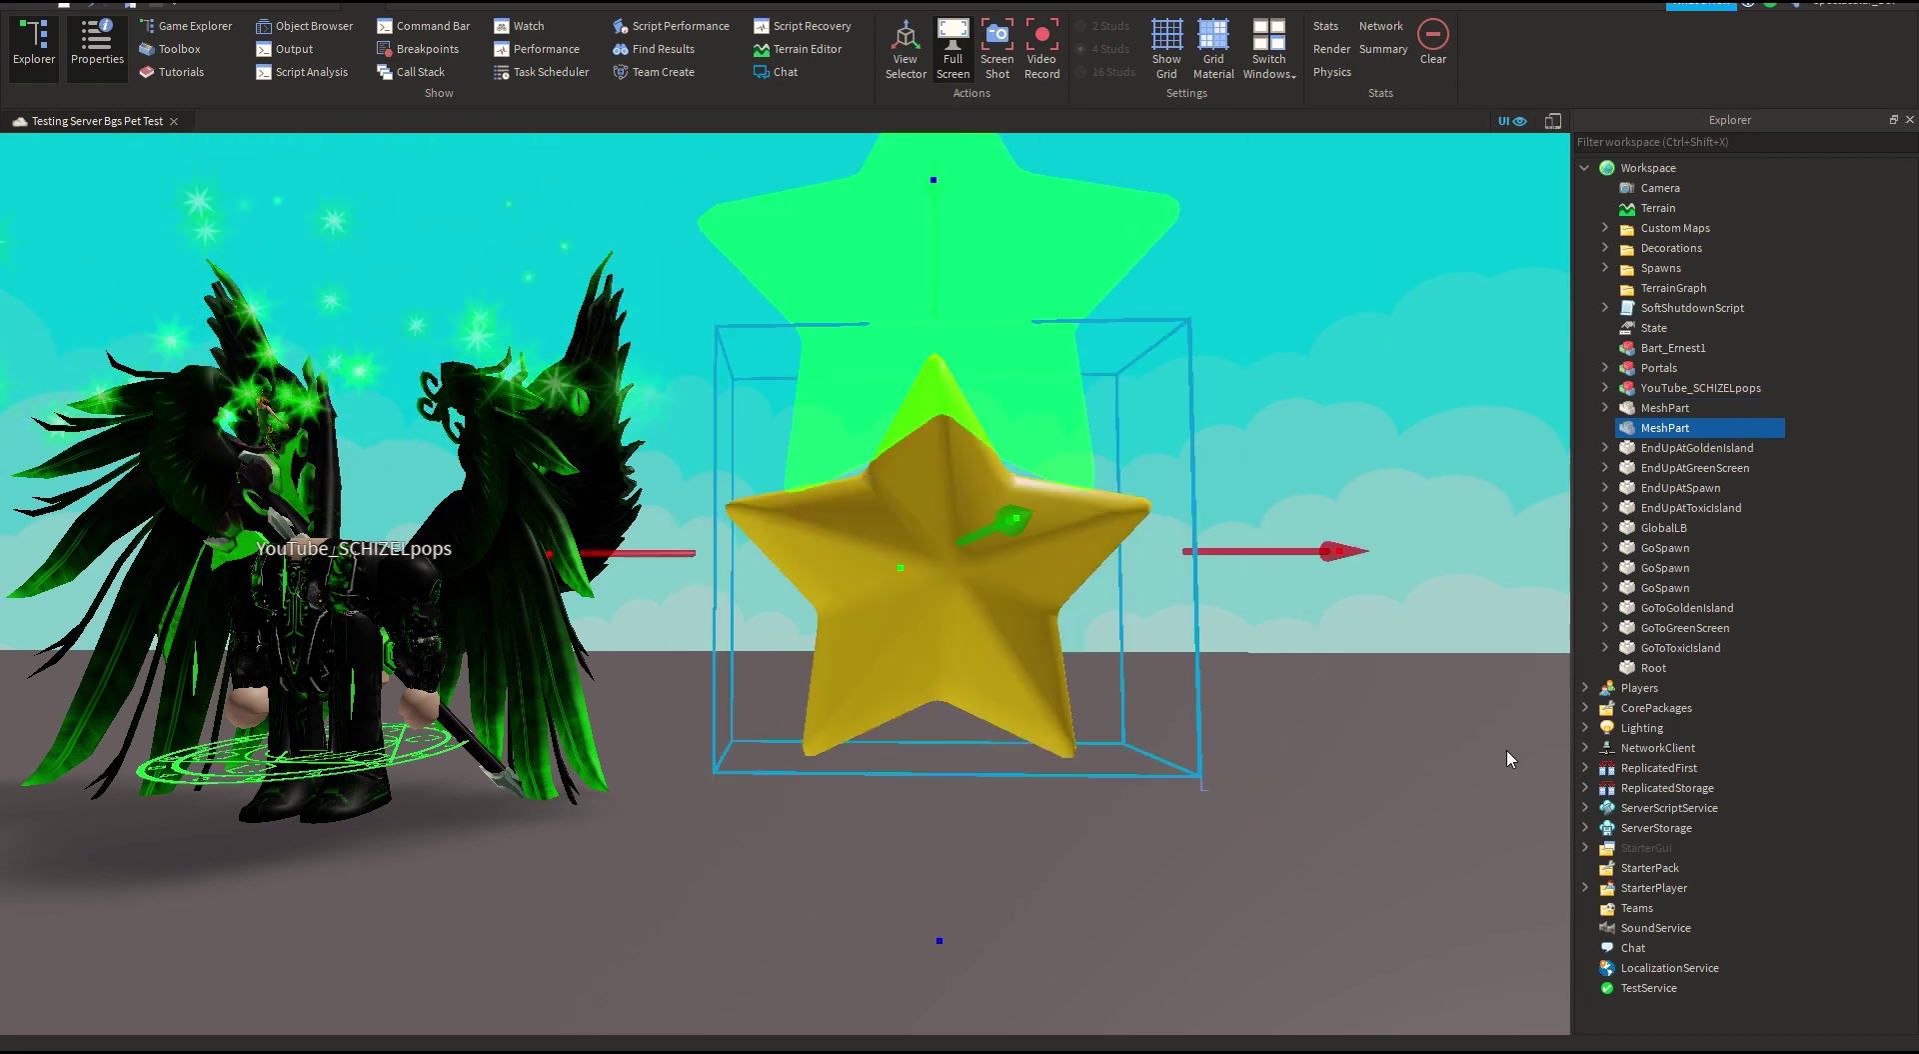
{"action": "left_click", "coordinate": [1078, 450]}
{"action": "left_click_drag", "start_coordinate": [950, 697], "coordinate": [972, 999]}
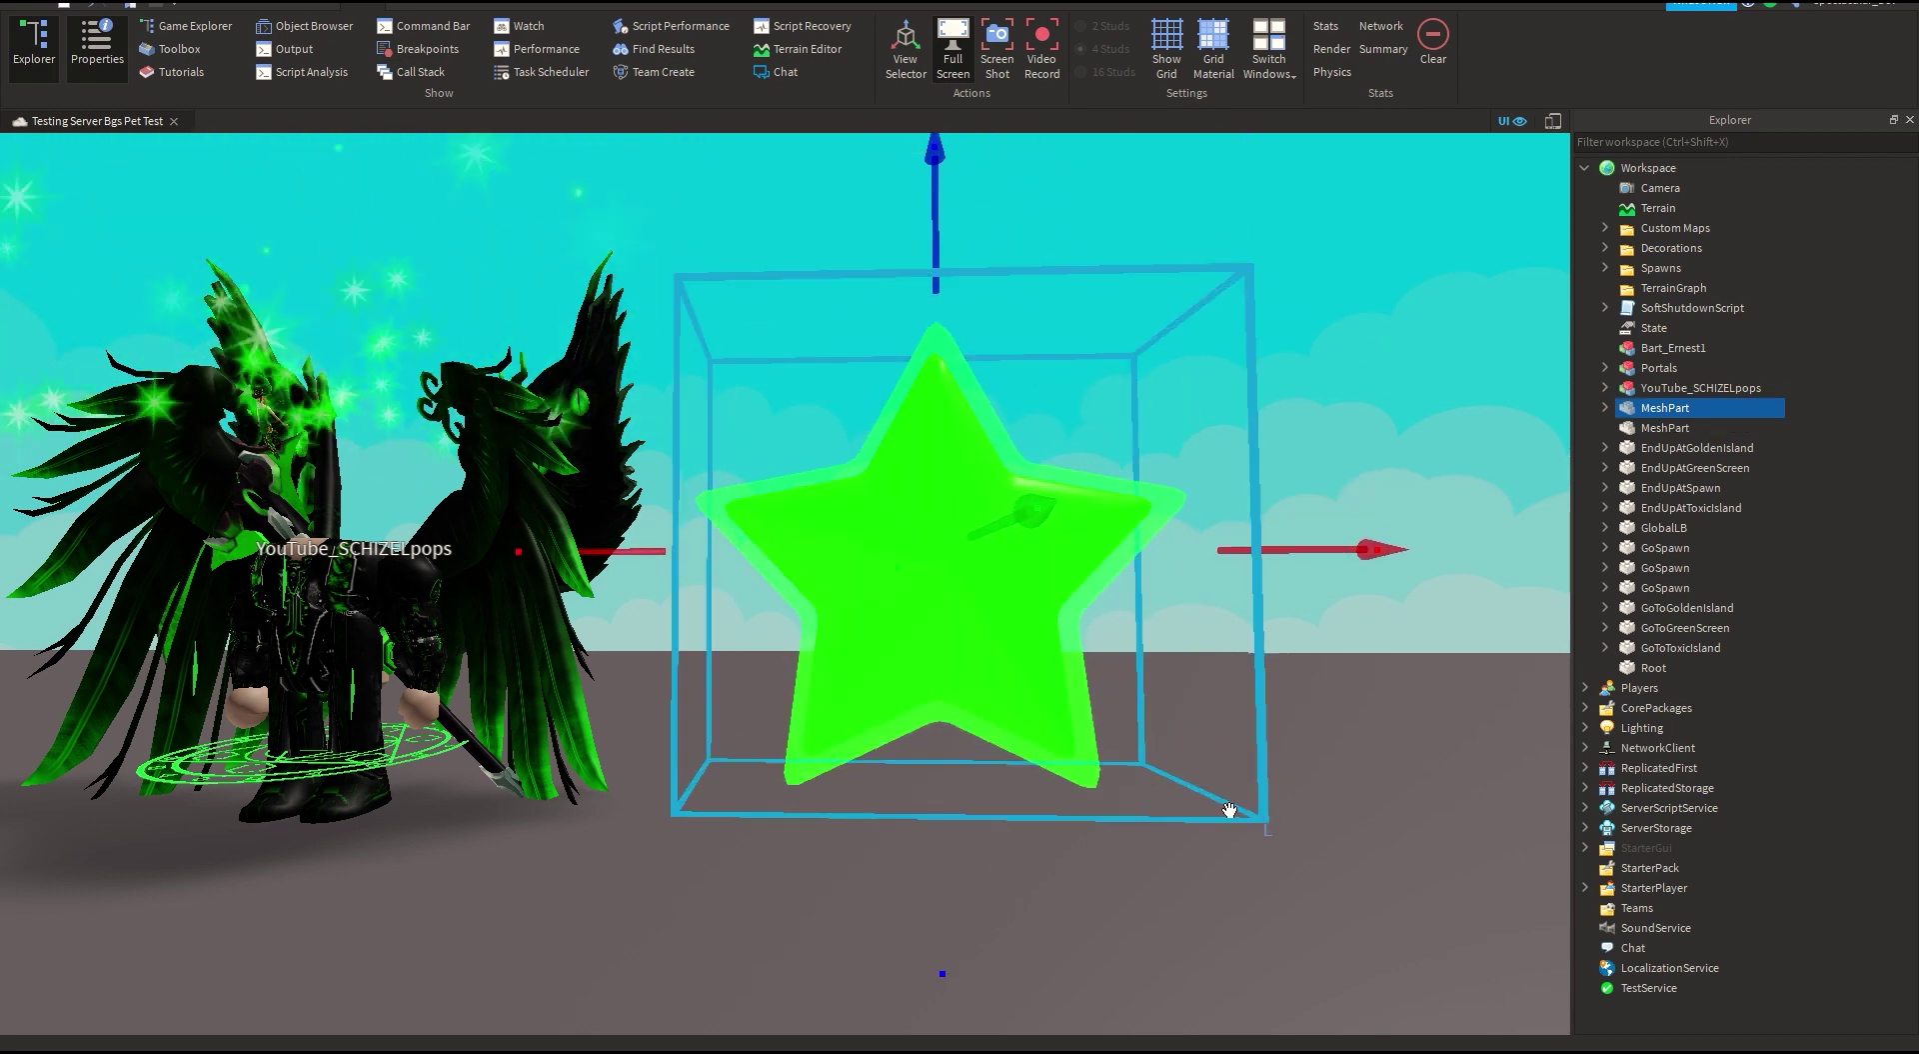
Step: Expand the avatar model beside the star, pull out its first MeshPartAccessory and delete it
{"action": "left_click", "coordinate": [1541, 1008]}
{"action": "right_click_drag", "start_coordinate": [1540, 1009], "coordinate": [1399, 1000]}
{"action": "left_click", "coordinate": [1679, 387]}
{"action": "right_click_drag", "start_coordinate": [850, 573], "coordinate": [828, 573]}
{"action": "right_click_drag", "start_coordinate": [613, 609], "coordinate": [613, 620]}
{"action": "left_click", "coordinate": [1605, 388]}
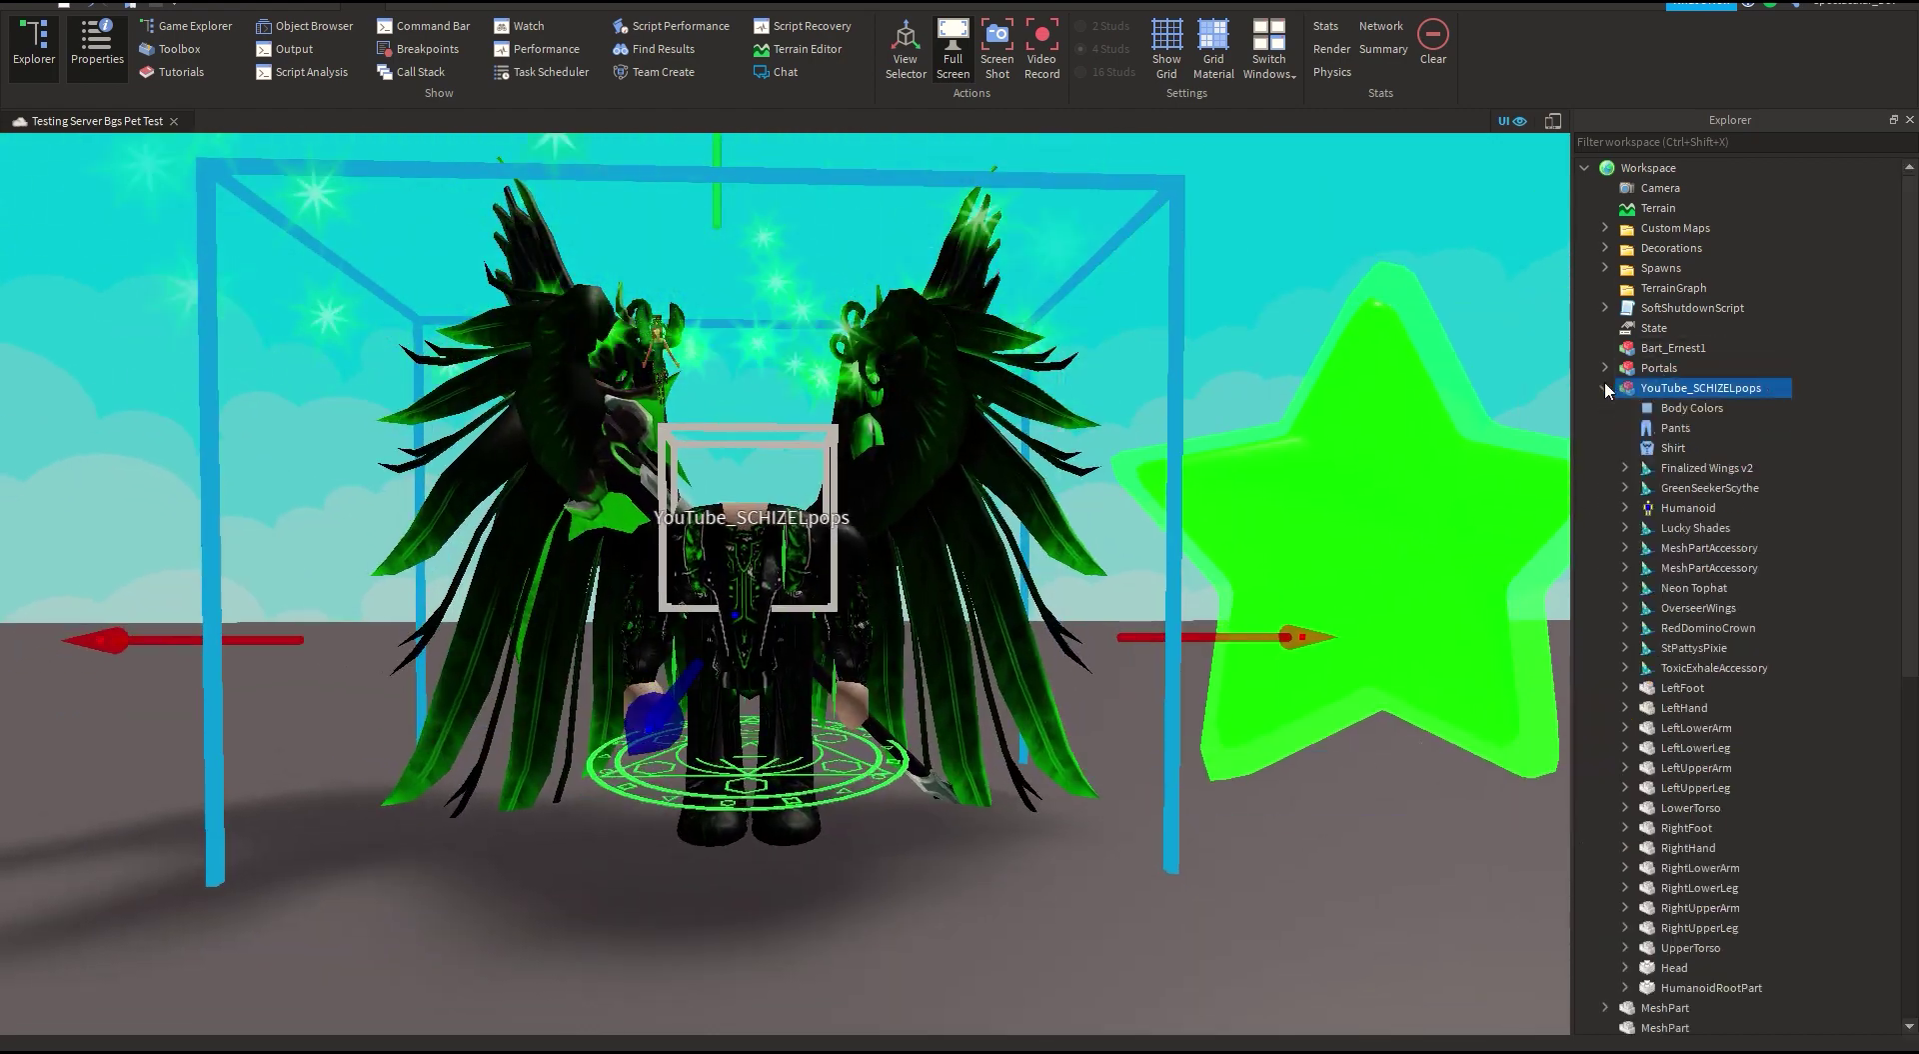
{"action": "left_click", "coordinate": [1707, 547]}
{"action": "left_click_drag", "start_coordinate": [609, 637], "coordinate": [215, 650]}
{"action": "key", "text": "Delete"}
Step: Pull the Lucky Shades off the avatar and reparent them to Workspace
{"action": "left_click", "coordinate": [1696, 528]}
{"action": "left_click_drag", "start_coordinate": [795, 639], "coordinate": [569, 678]}
{"action": "right_click_drag", "start_coordinate": [569, 677], "coordinate": [1140, 651]}
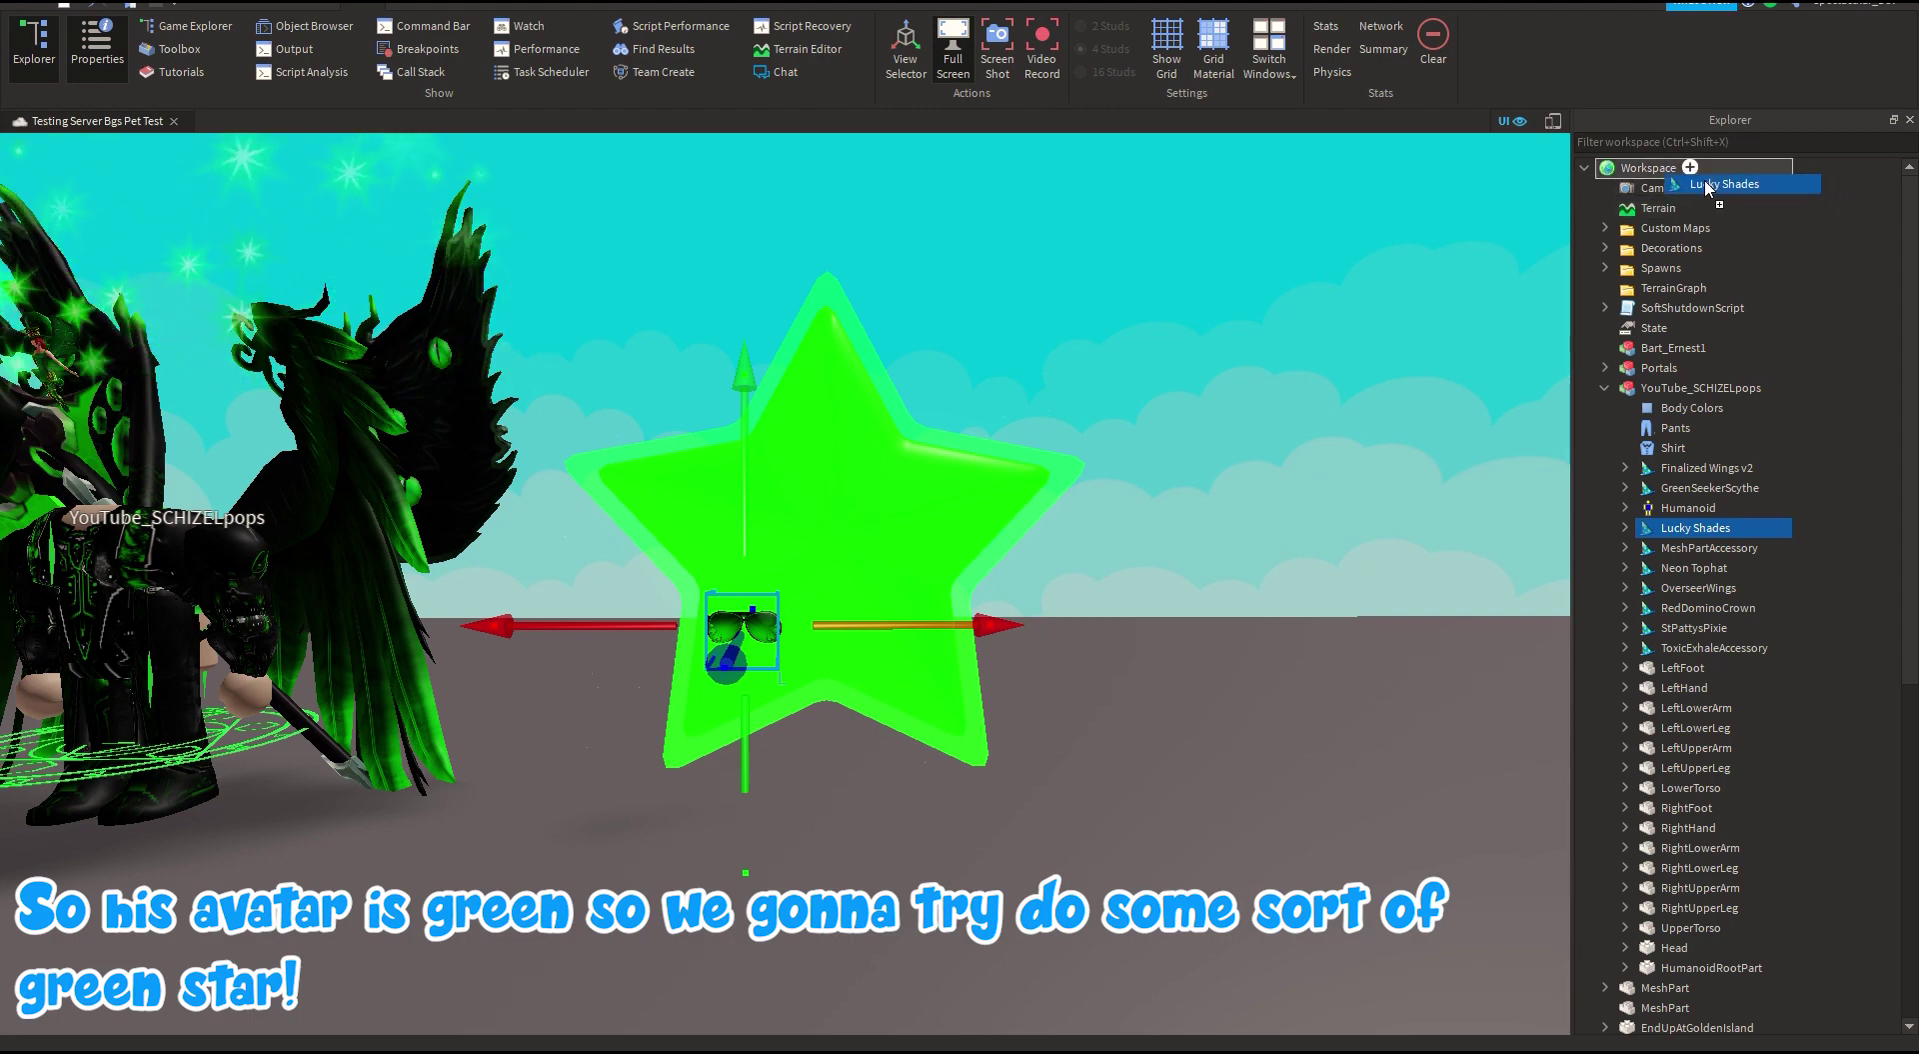
{"action": "left_click_drag", "start_coordinate": [1706, 182], "coordinate": [1701, 174]}
{"action": "left_click", "coordinate": [1605, 407]}
Step: Bring the Lucky Shades to the star, extract their Handle into Workspace and enlarge the sunglasses
{"action": "right_click_drag", "start_coordinate": [823, 605], "coordinate": [853, 633]}
{"action": "scroll", "coordinate": [853, 634], "scroll_direction": "up", "scroll_amount": 5}
{"action": "left_click_drag", "start_coordinate": [1067, 576], "coordinate": [548, 506]}
{"action": "right_click_drag", "start_coordinate": [548, 506], "coordinate": [612, 499]}
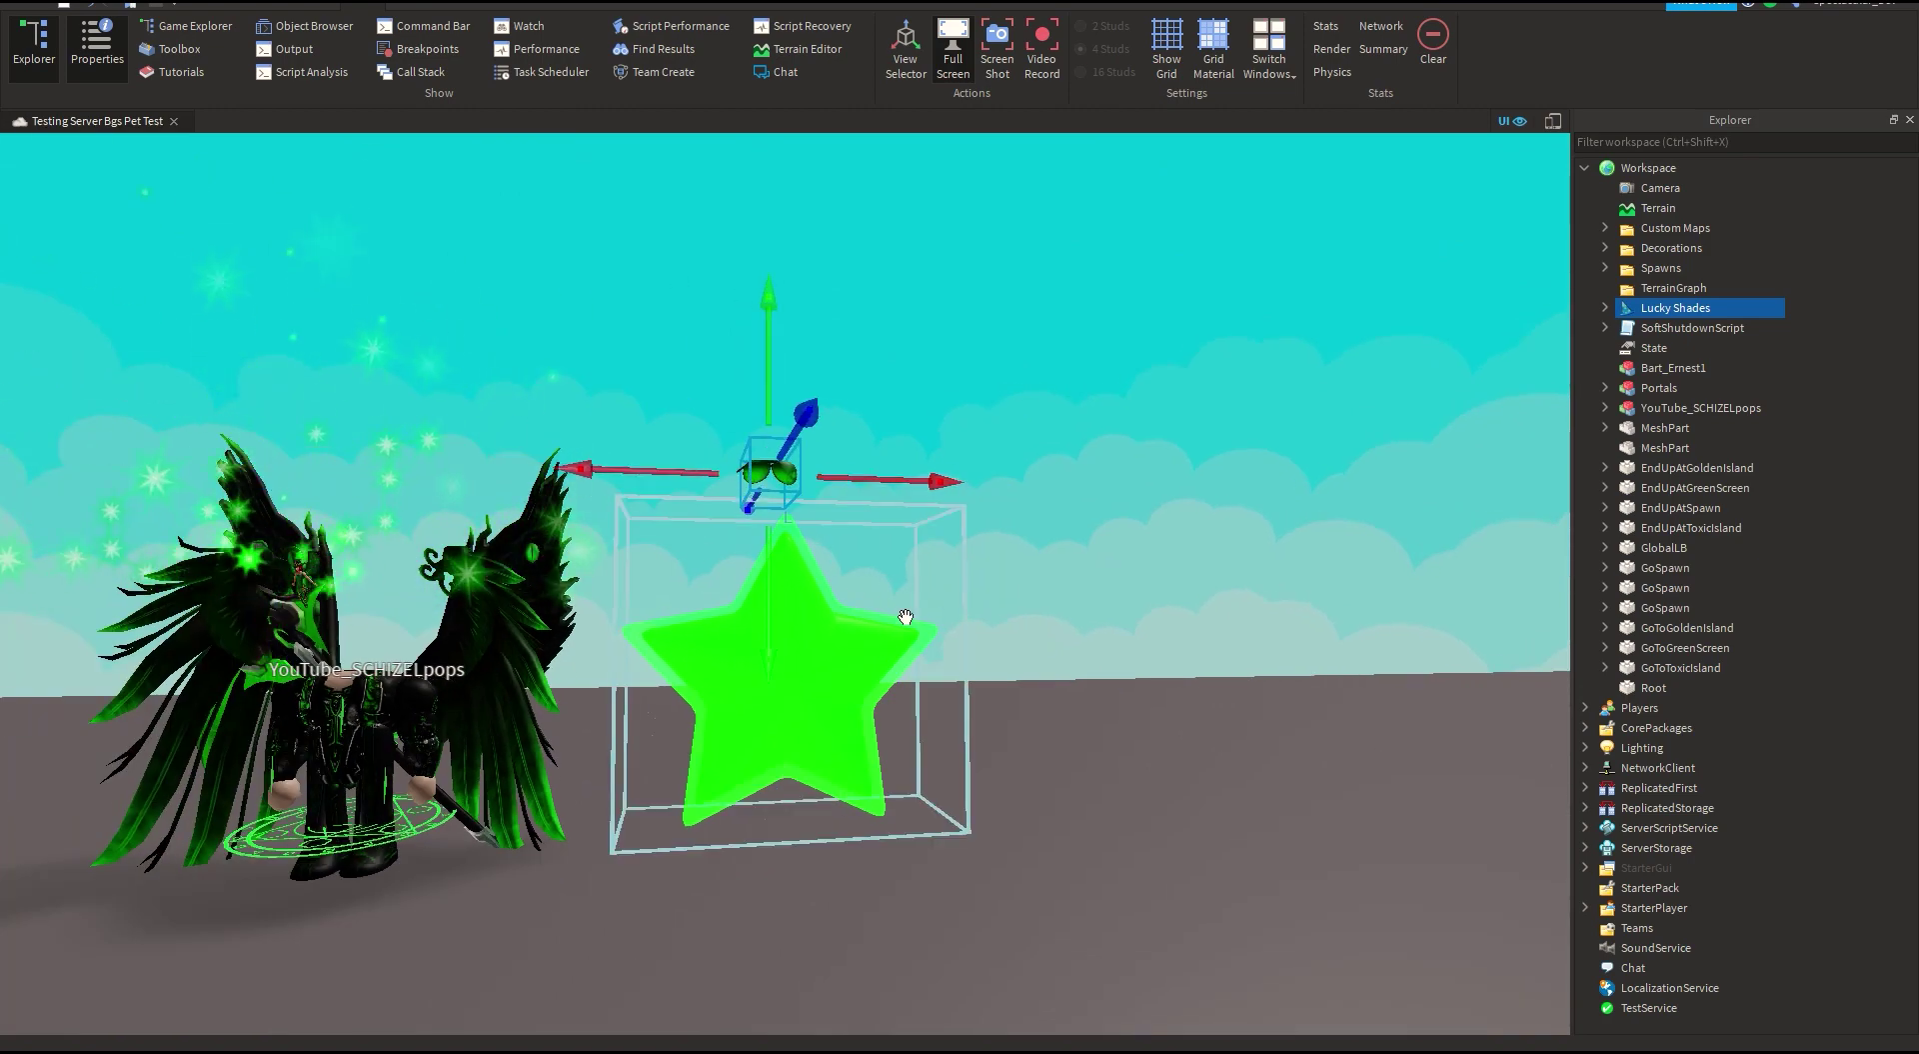
{"action": "right_click_drag", "start_coordinate": [811, 771], "coordinate": [810, 770]}
{"action": "left_click_drag", "start_coordinate": [811, 771], "coordinate": [651, 775]}
{"action": "right_click_drag", "start_coordinate": [650, 775], "coordinate": [650, 776]}
{"action": "scroll", "coordinate": [1310, 585], "scroll_direction": "up", "scroll_amount": 1}
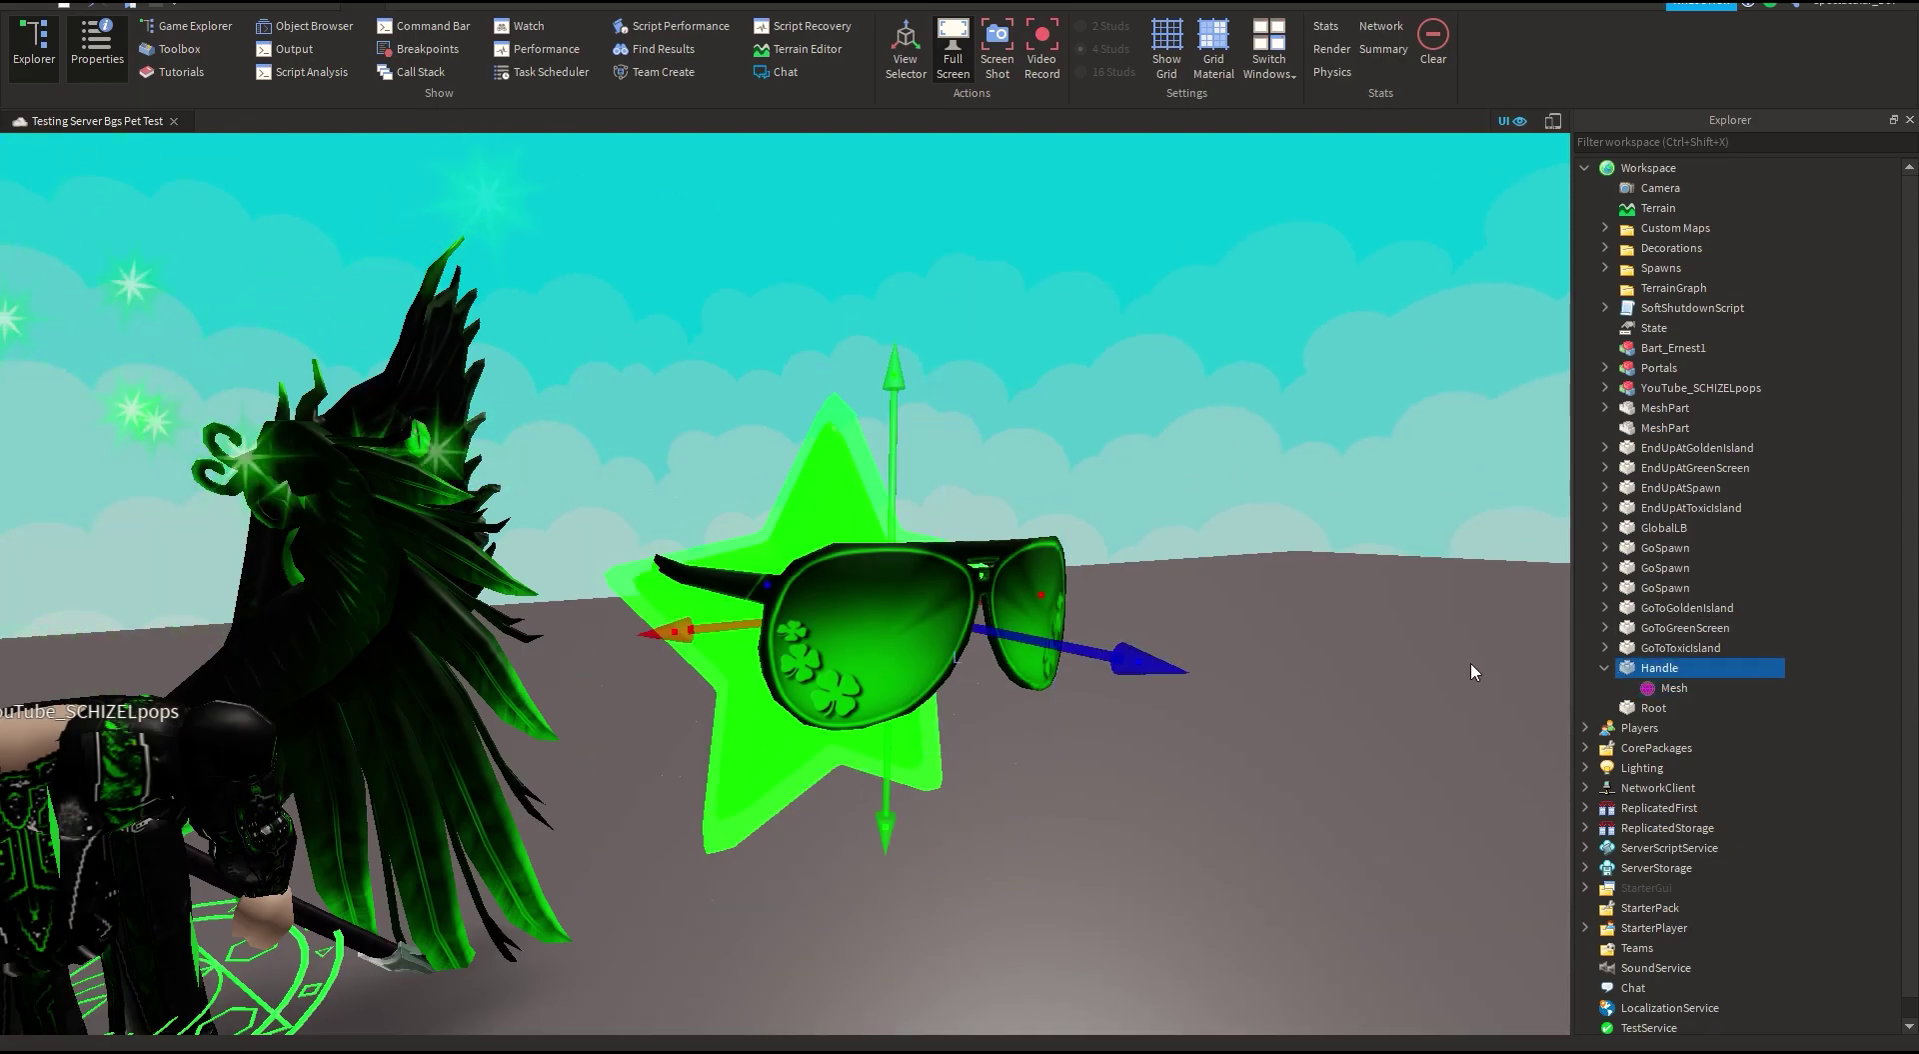
Step: Center the enlarged sunglasses on the front of the star as its face
{"action": "left_click_drag", "start_coordinate": [1059, 648], "coordinate": [956, 664]}
{"action": "right_click_drag", "start_coordinate": [956, 663], "coordinate": [954, 671]}
{"action": "scroll", "coordinate": [955, 670], "scroll_direction": "down", "scroll_amount": 3}
{"action": "left_click_drag", "start_coordinate": [811, 690], "coordinate": [827, 692]}
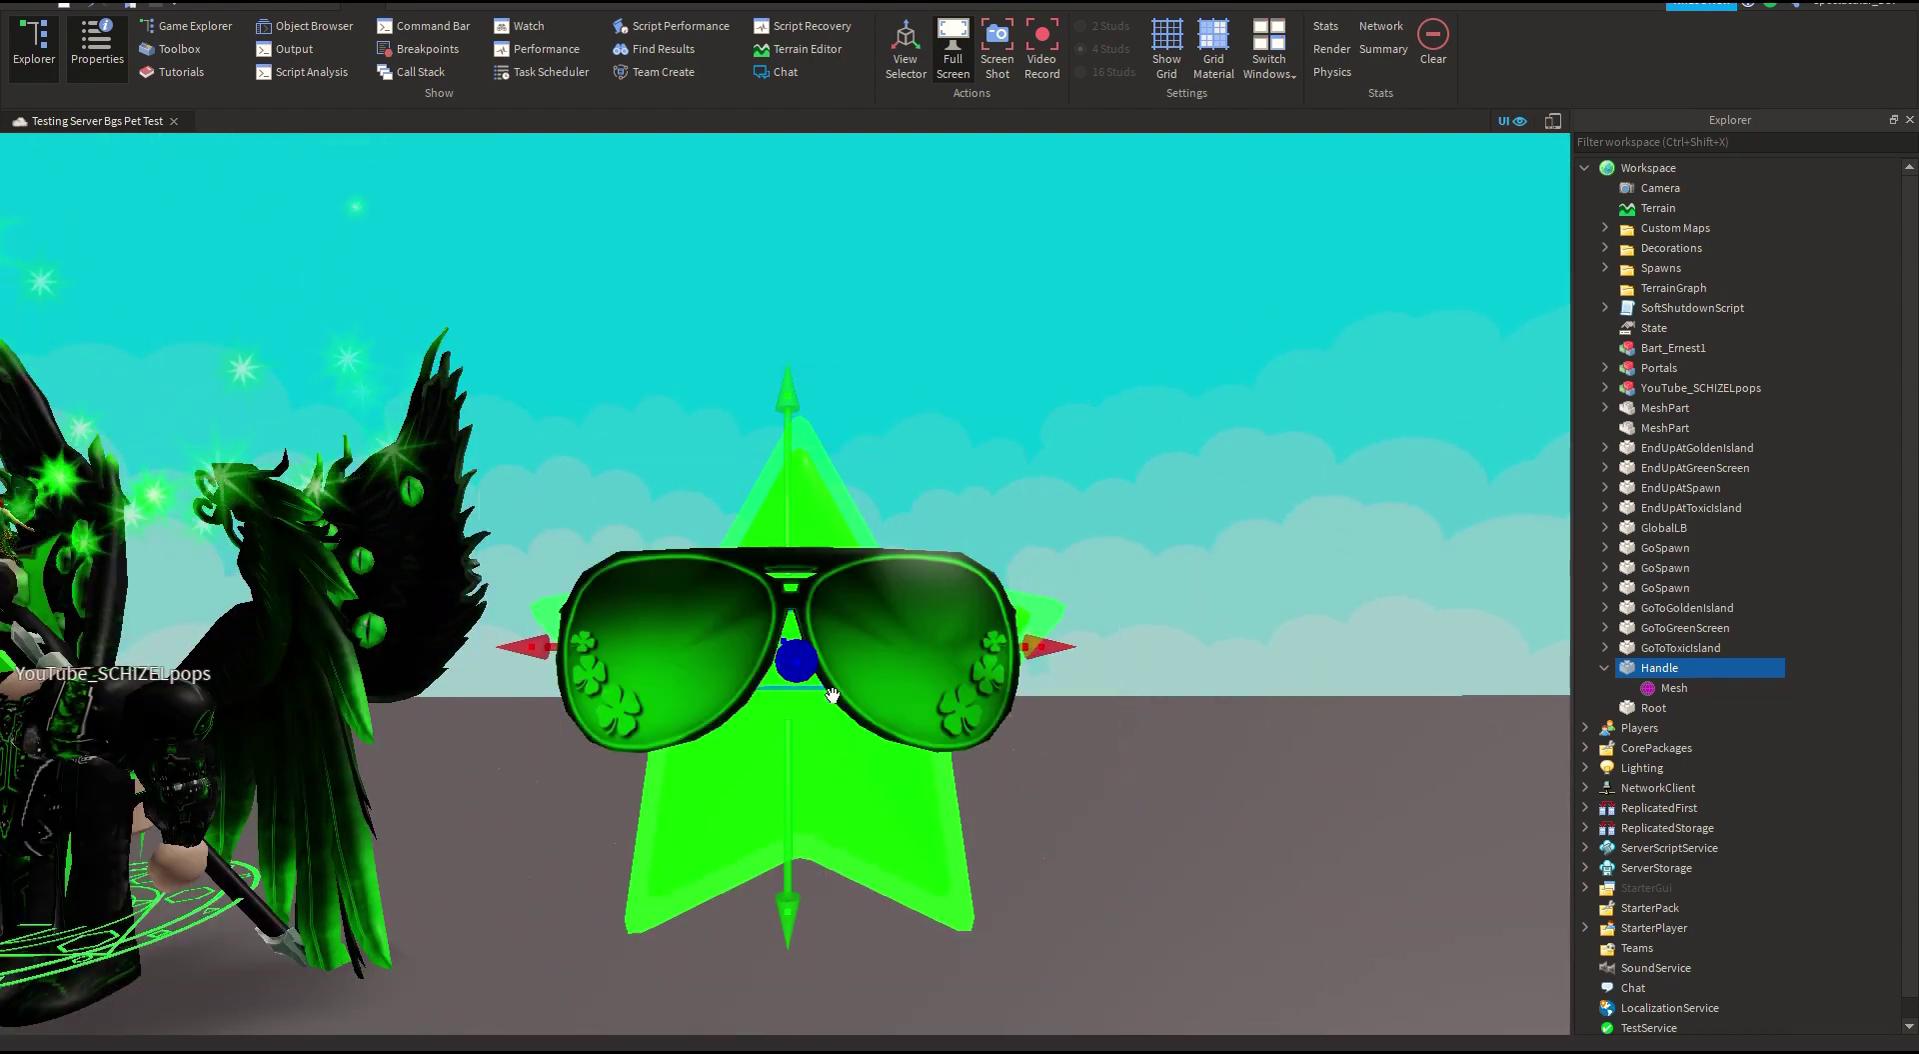
{"action": "right_click_drag", "start_coordinate": [827, 692], "coordinate": [845, 706]}
{"action": "scroll", "coordinate": [845, 706], "scroll_direction": "up", "scroll_amount": 3}
Step: Reparent the avatar's Neon Tophat accessory to Workspace, undoing the trial move of the hat
{"action": "right_click_drag", "start_coordinate": [863, 557], "coordinate": [776, 534]}
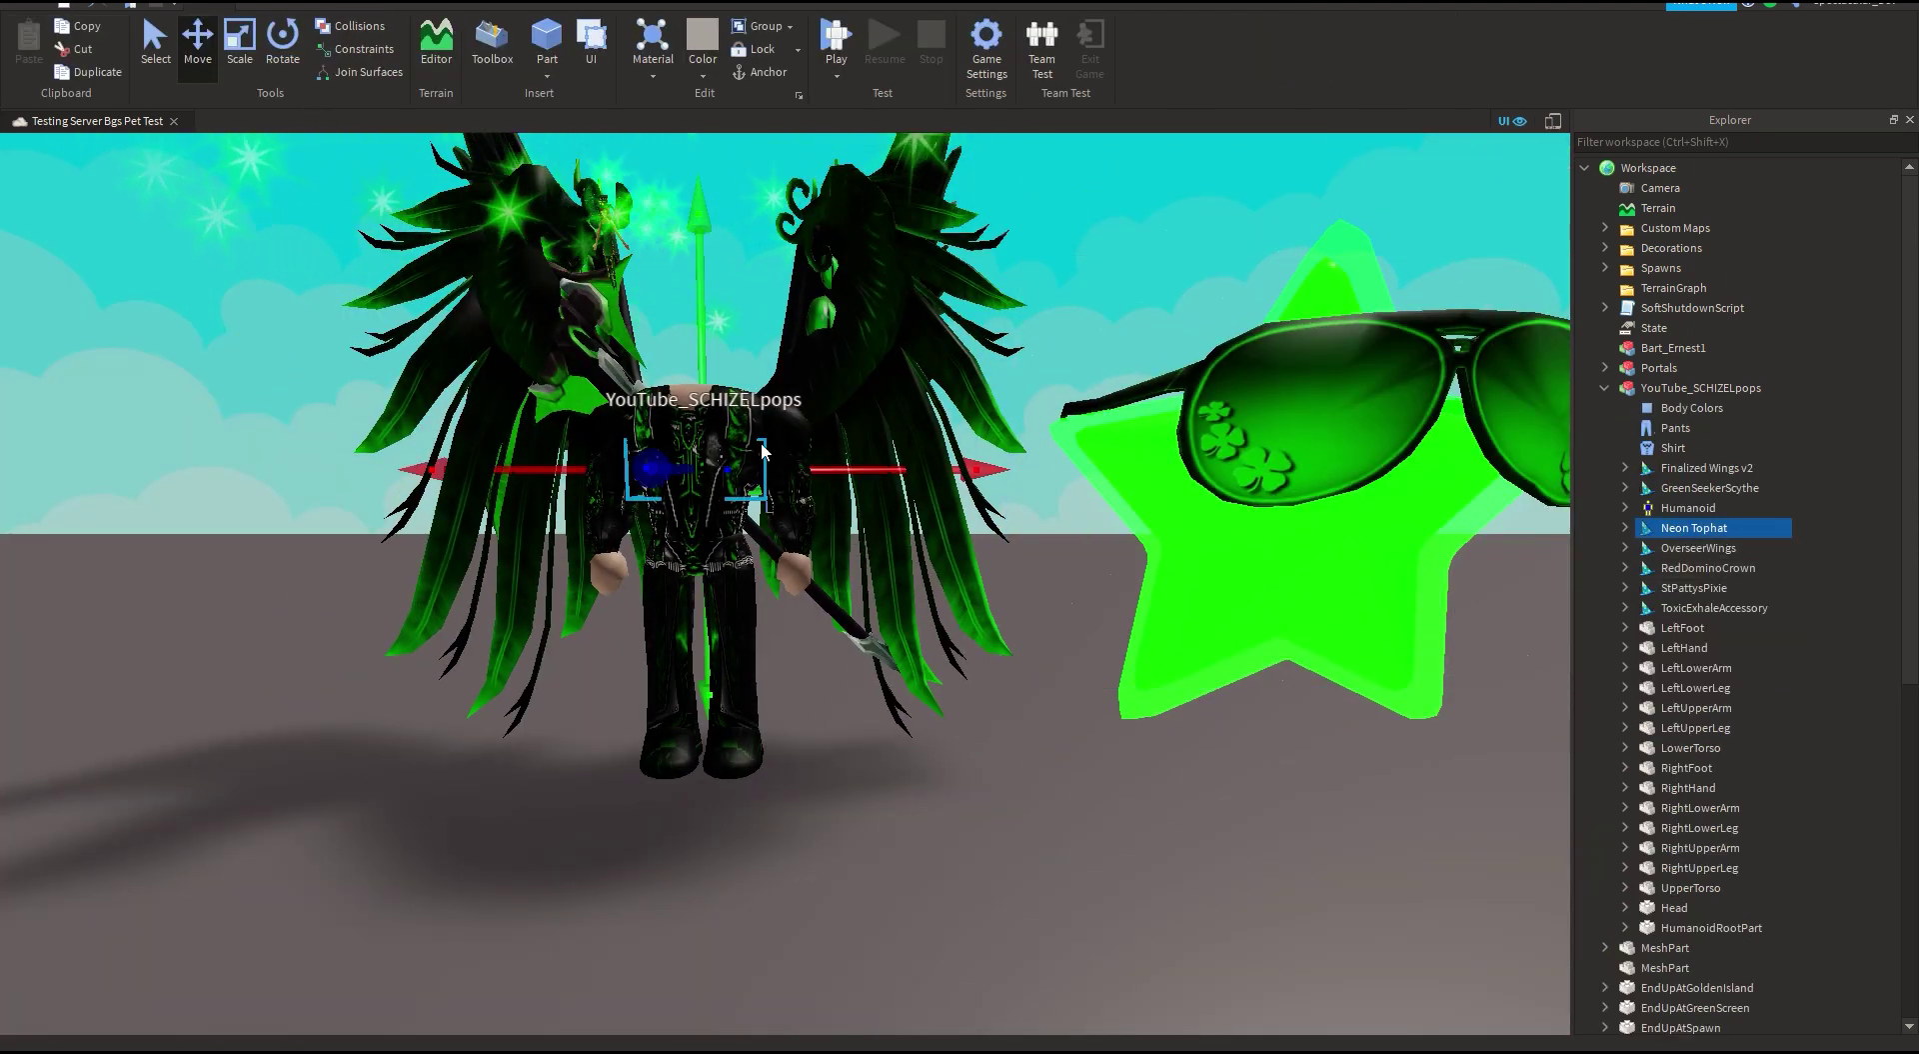
{"action": "left_click_drag", "start_coordinate": [653, 469], "coordinate": [474, 562]}
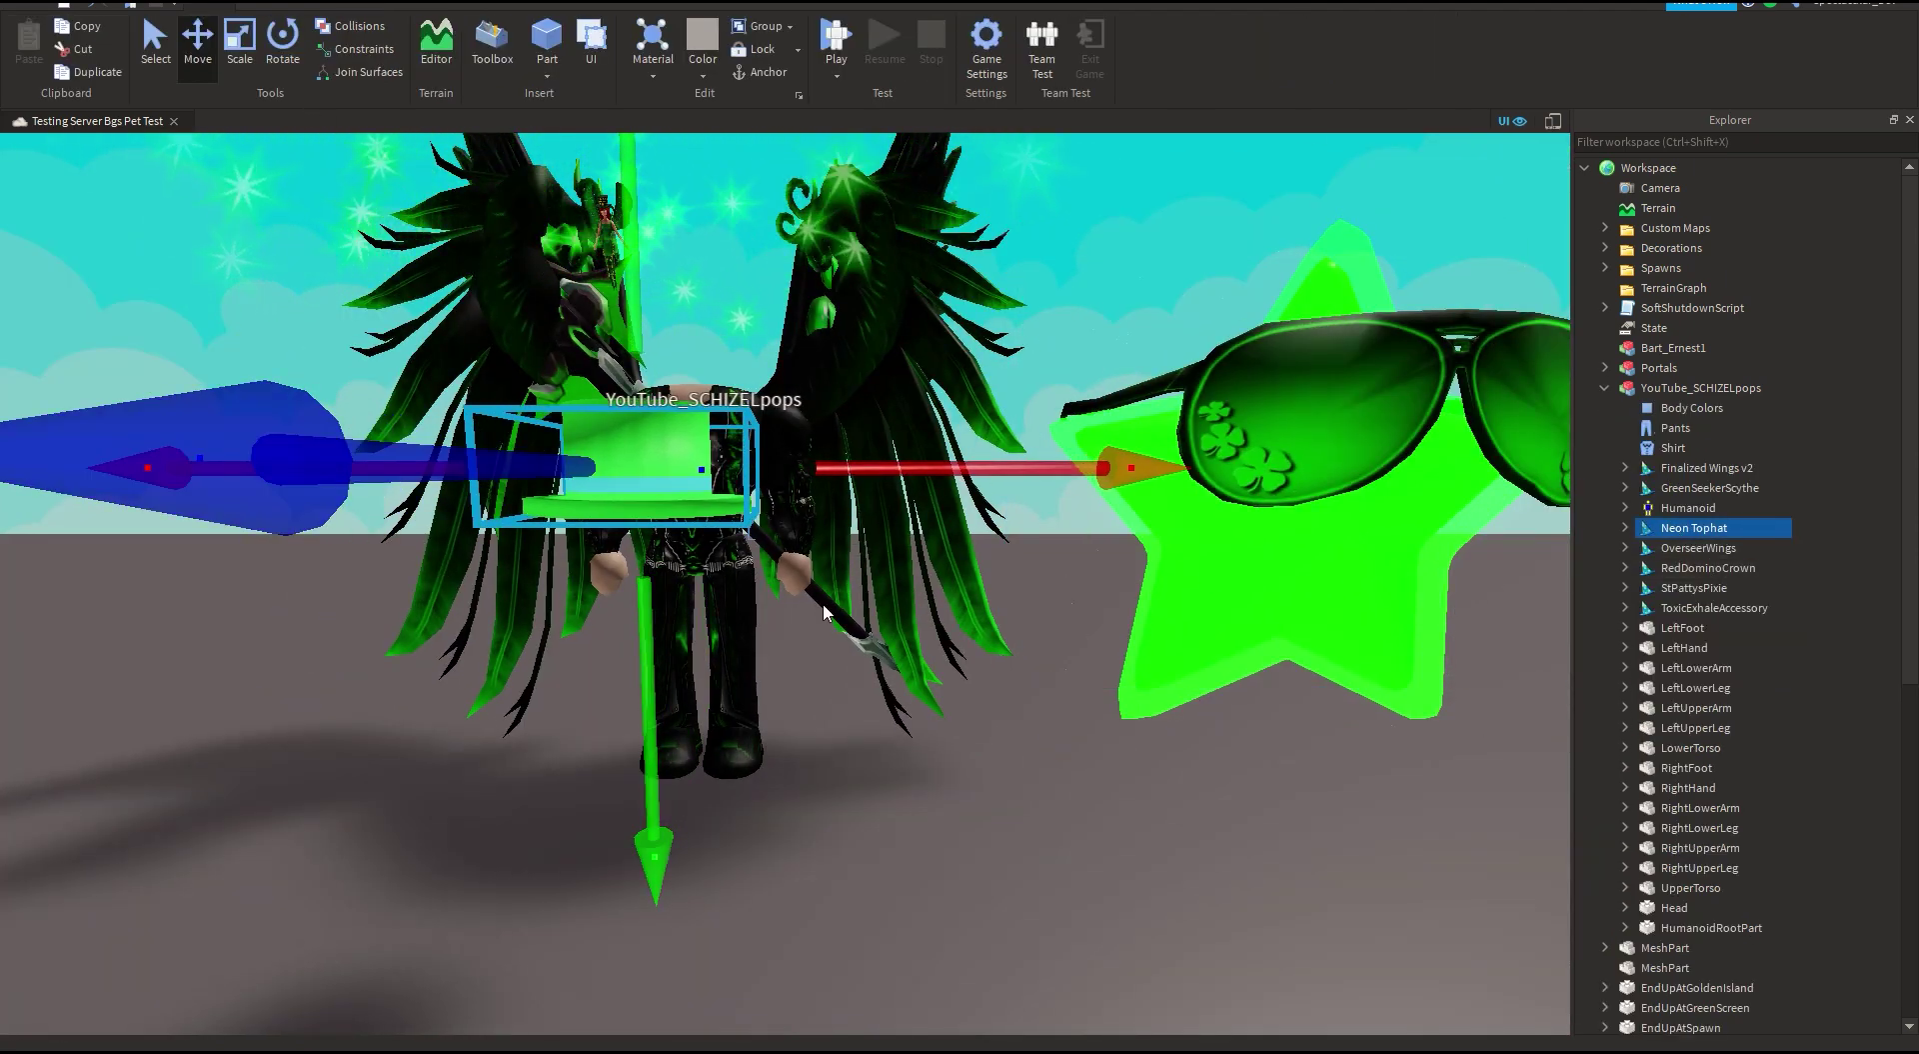
{"action": "key", "text": "ctrl+z"}
{"action": "left_click_drag", "start_coordinate": [1683, 549], "coordinate": [1659, 168]}
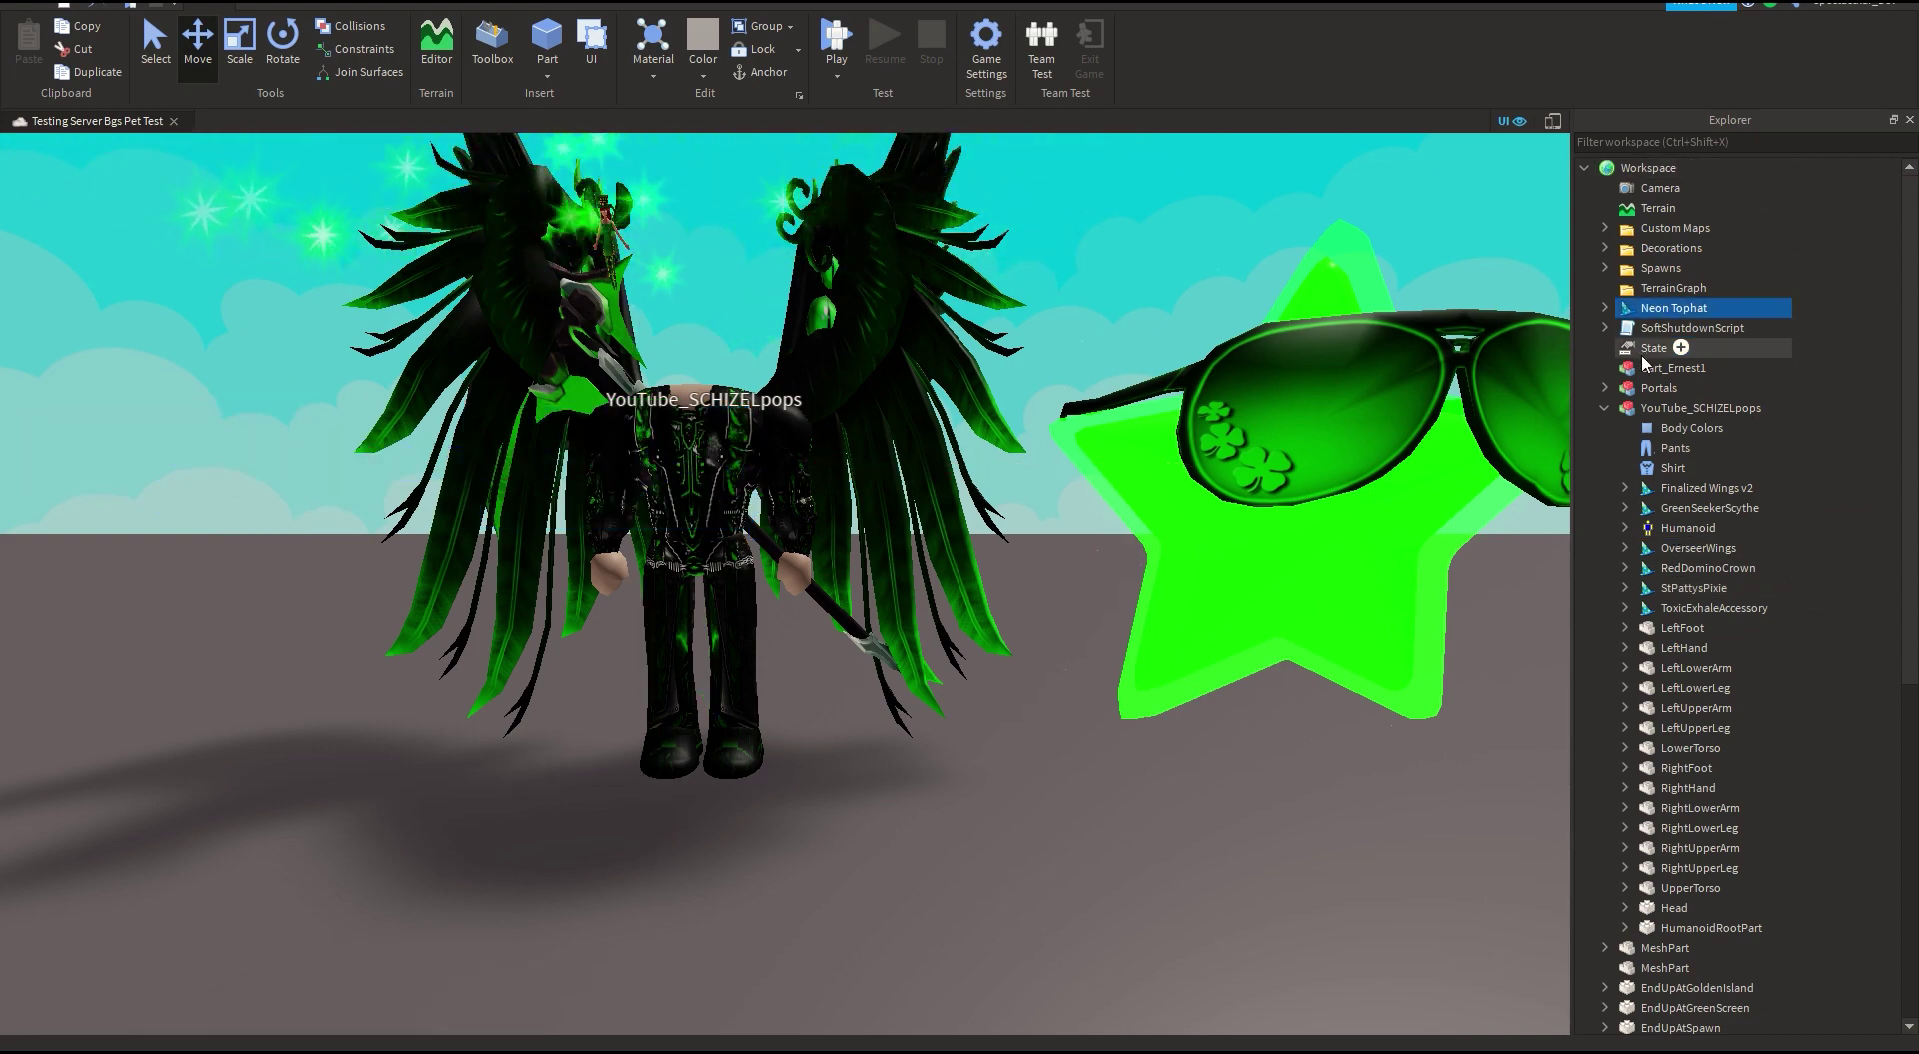
{"action": "left_click", "coordinate": [1604, 408]}
Step: Extract the Handle from Neon Tophat into Workspace and delete the empty accessory
{"action": "left_click", "coordinate": [1604, 308]}
{"action": "left_click_drag", "start_coordinate": [1679, 328], "coordinate": [1649, 168]}
{"action": "left_click", "coordinate": [1674, 308]}
{"action": "key", "text": "Delete"}
Step: Move the top hat's Handle from the avatar to the tip of the star
{"action": "left_click", "coordinate": [1660, 668]}
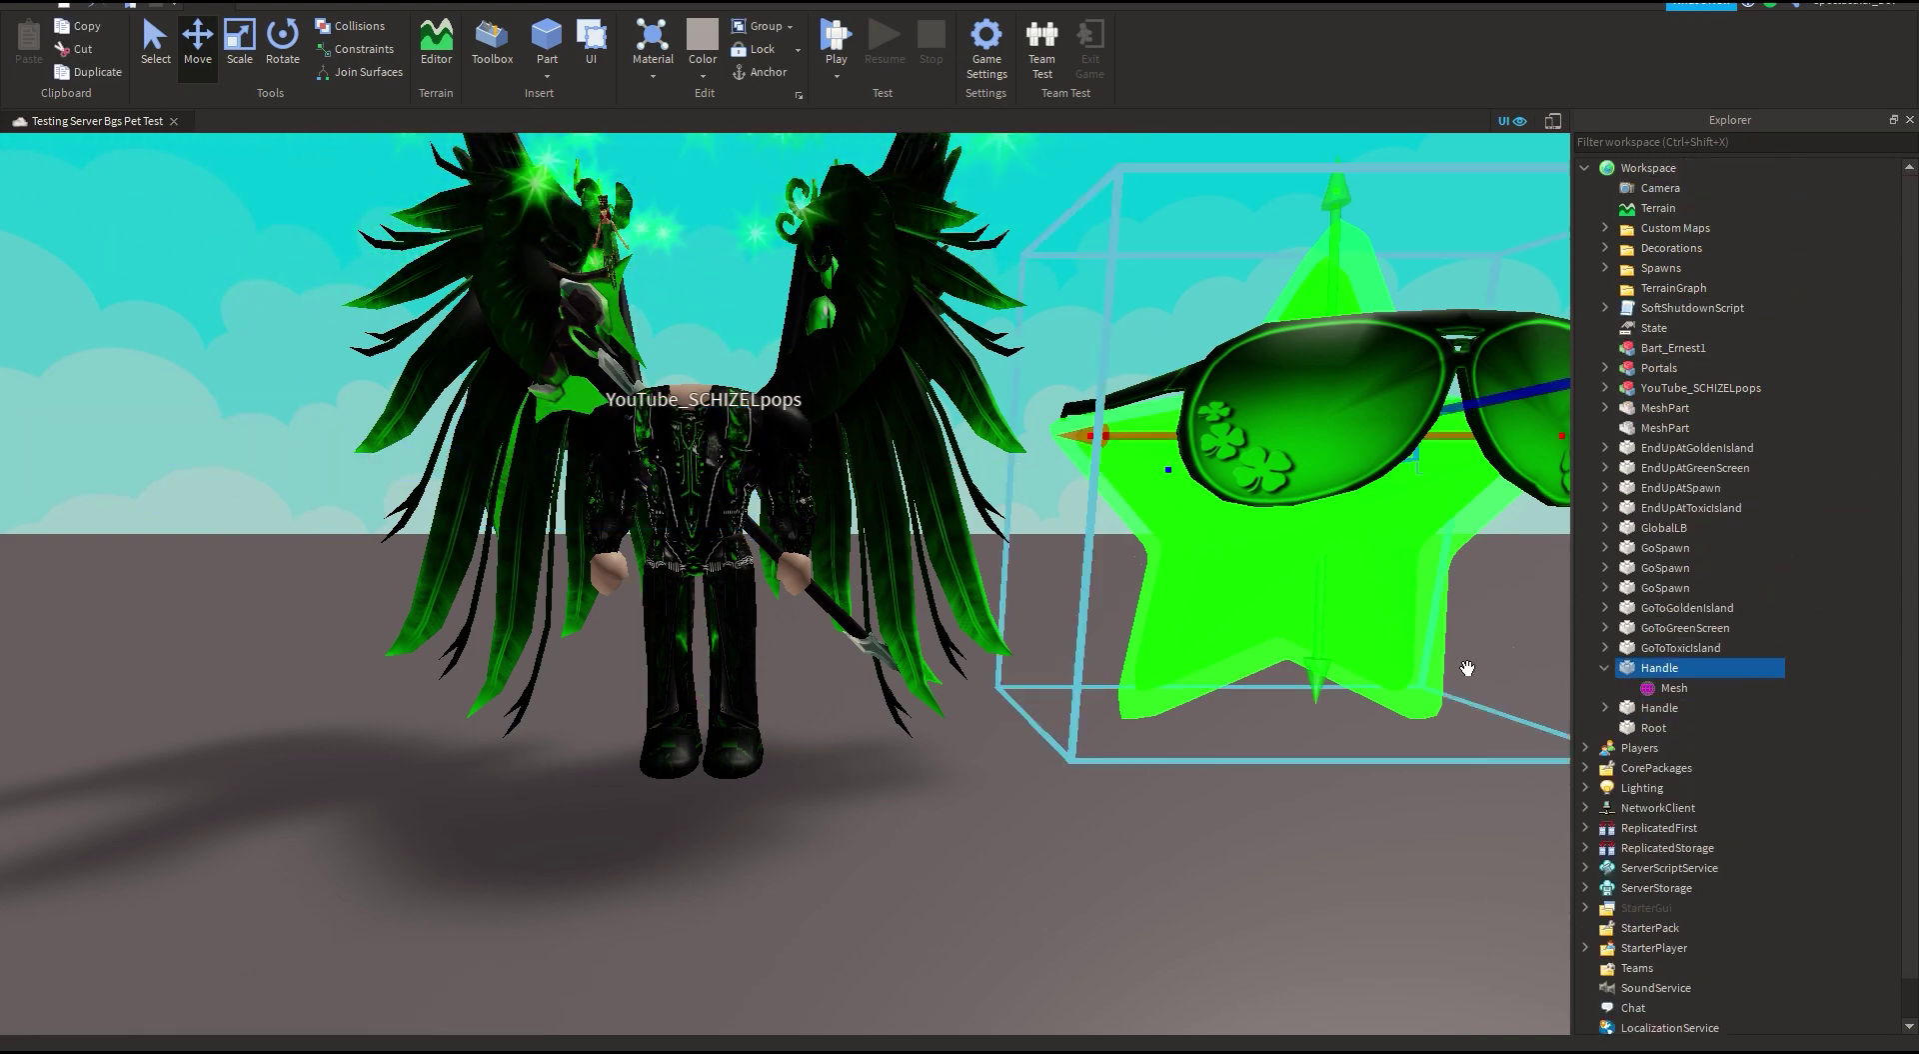
{"action": "right_click_drag", "start_coordinate": [699, 399], "coordinate": [651, 440]}
{"action": "left_click", "coordinate": [652, 440]}
{"action": "scroll", "coordinate": [652, 447], "scroll_direction": "down", "scroll_amount": 5}
{"action": "left_click_drag", "start_coordinate": [749, 399], "coordinate": [1310, 399]}
{"action": "right_click_drag", "start_coordinate": [1309, 400], "coordinate": [938, 569]}
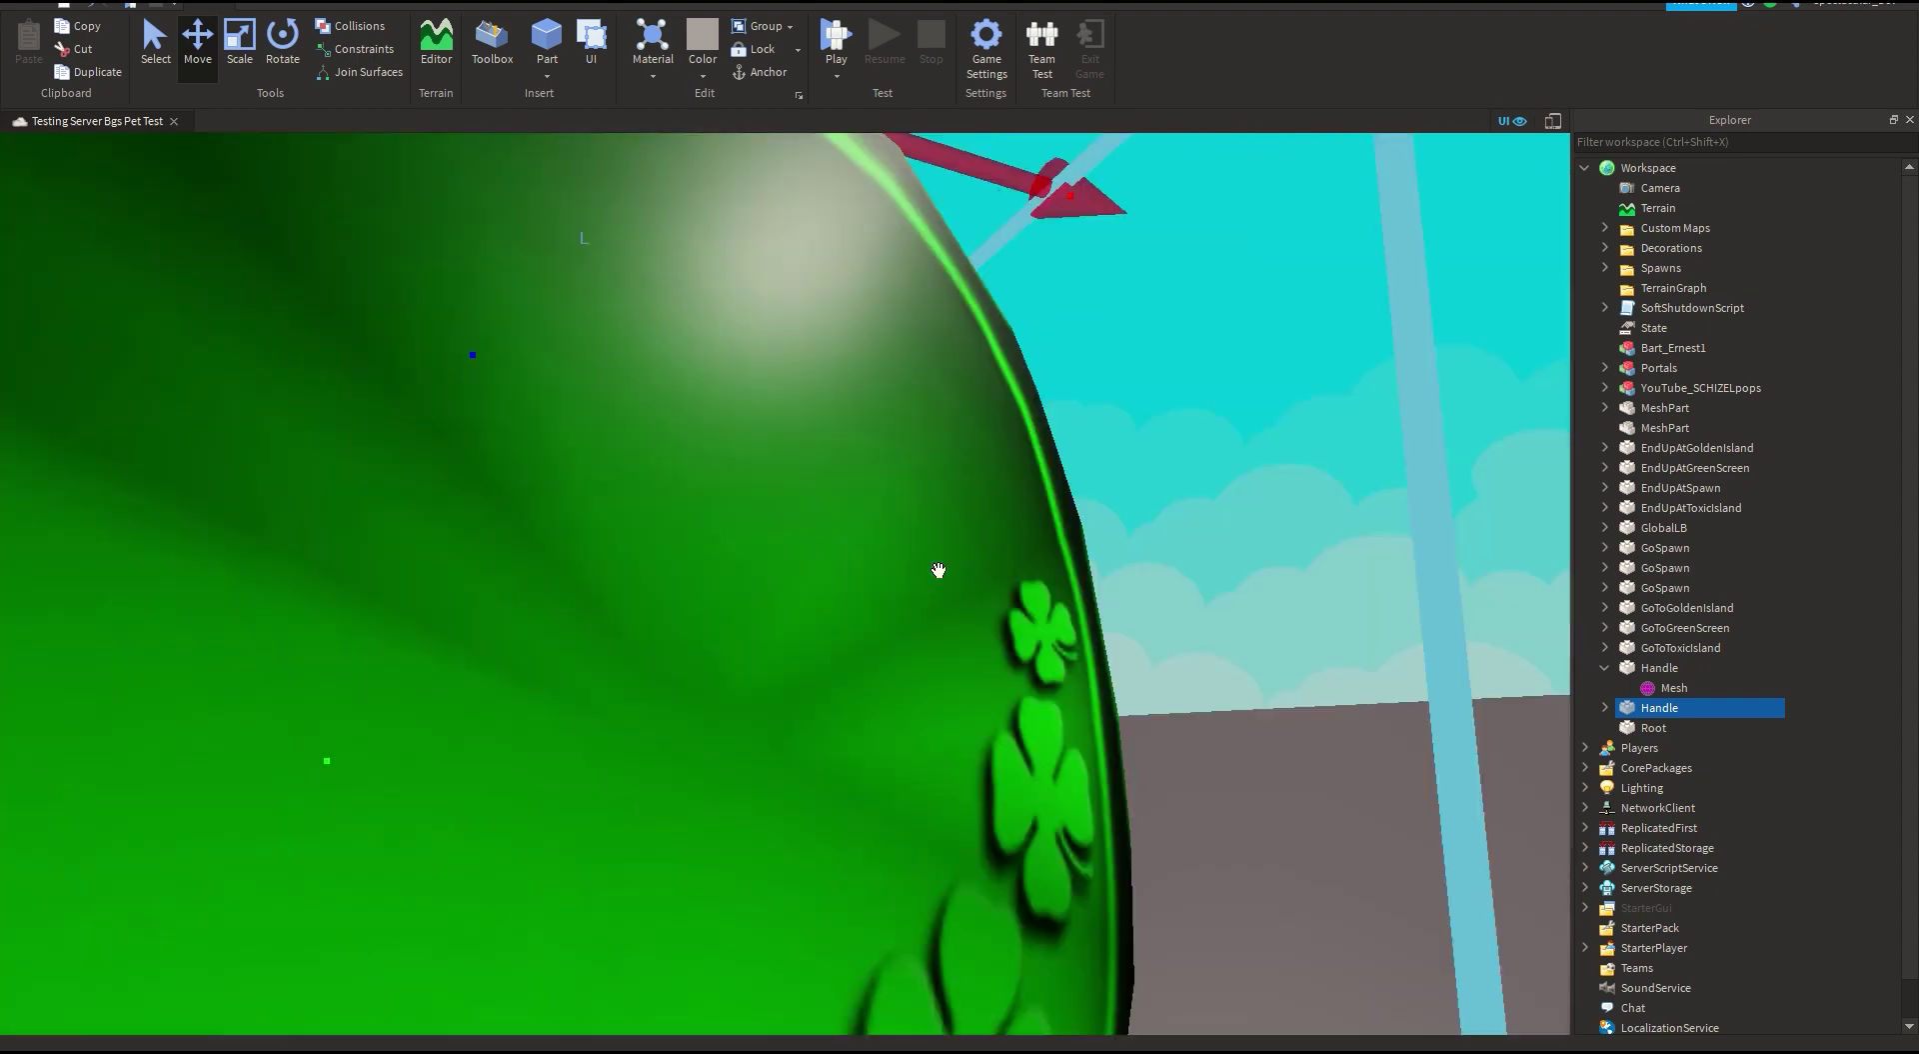
Step: Enlarge the top hat's Mesh so the hat is as wide as the star
{"action": "left_click", "coordinate": [1604, 708]}
{"action": "left_click", "coordinate": [1685, 730]}
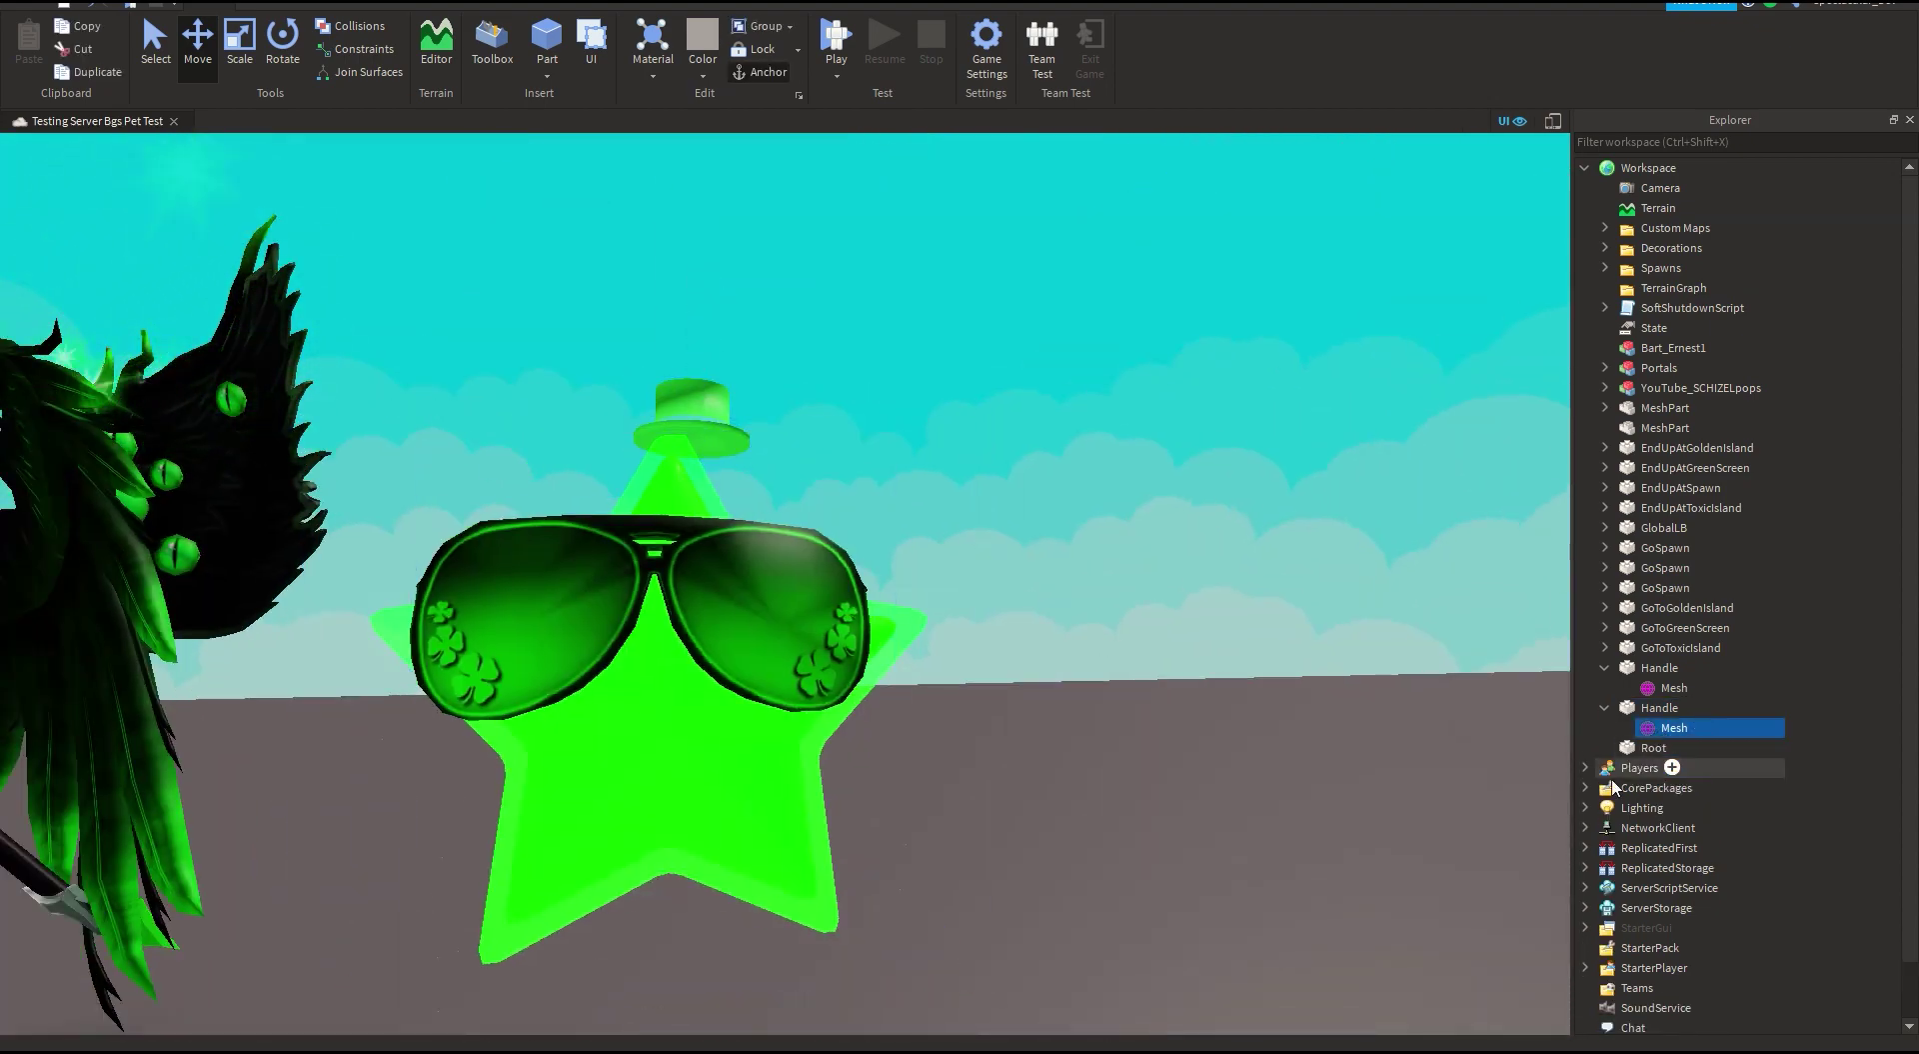
{"action": "key", "text": "Return"}
{"action": "left_click", "coordinate": [1661, 707]}
{"action": "scroll", "coordinate": [936, 542], "scroll_direction": "down", "scroll_amount": 5}
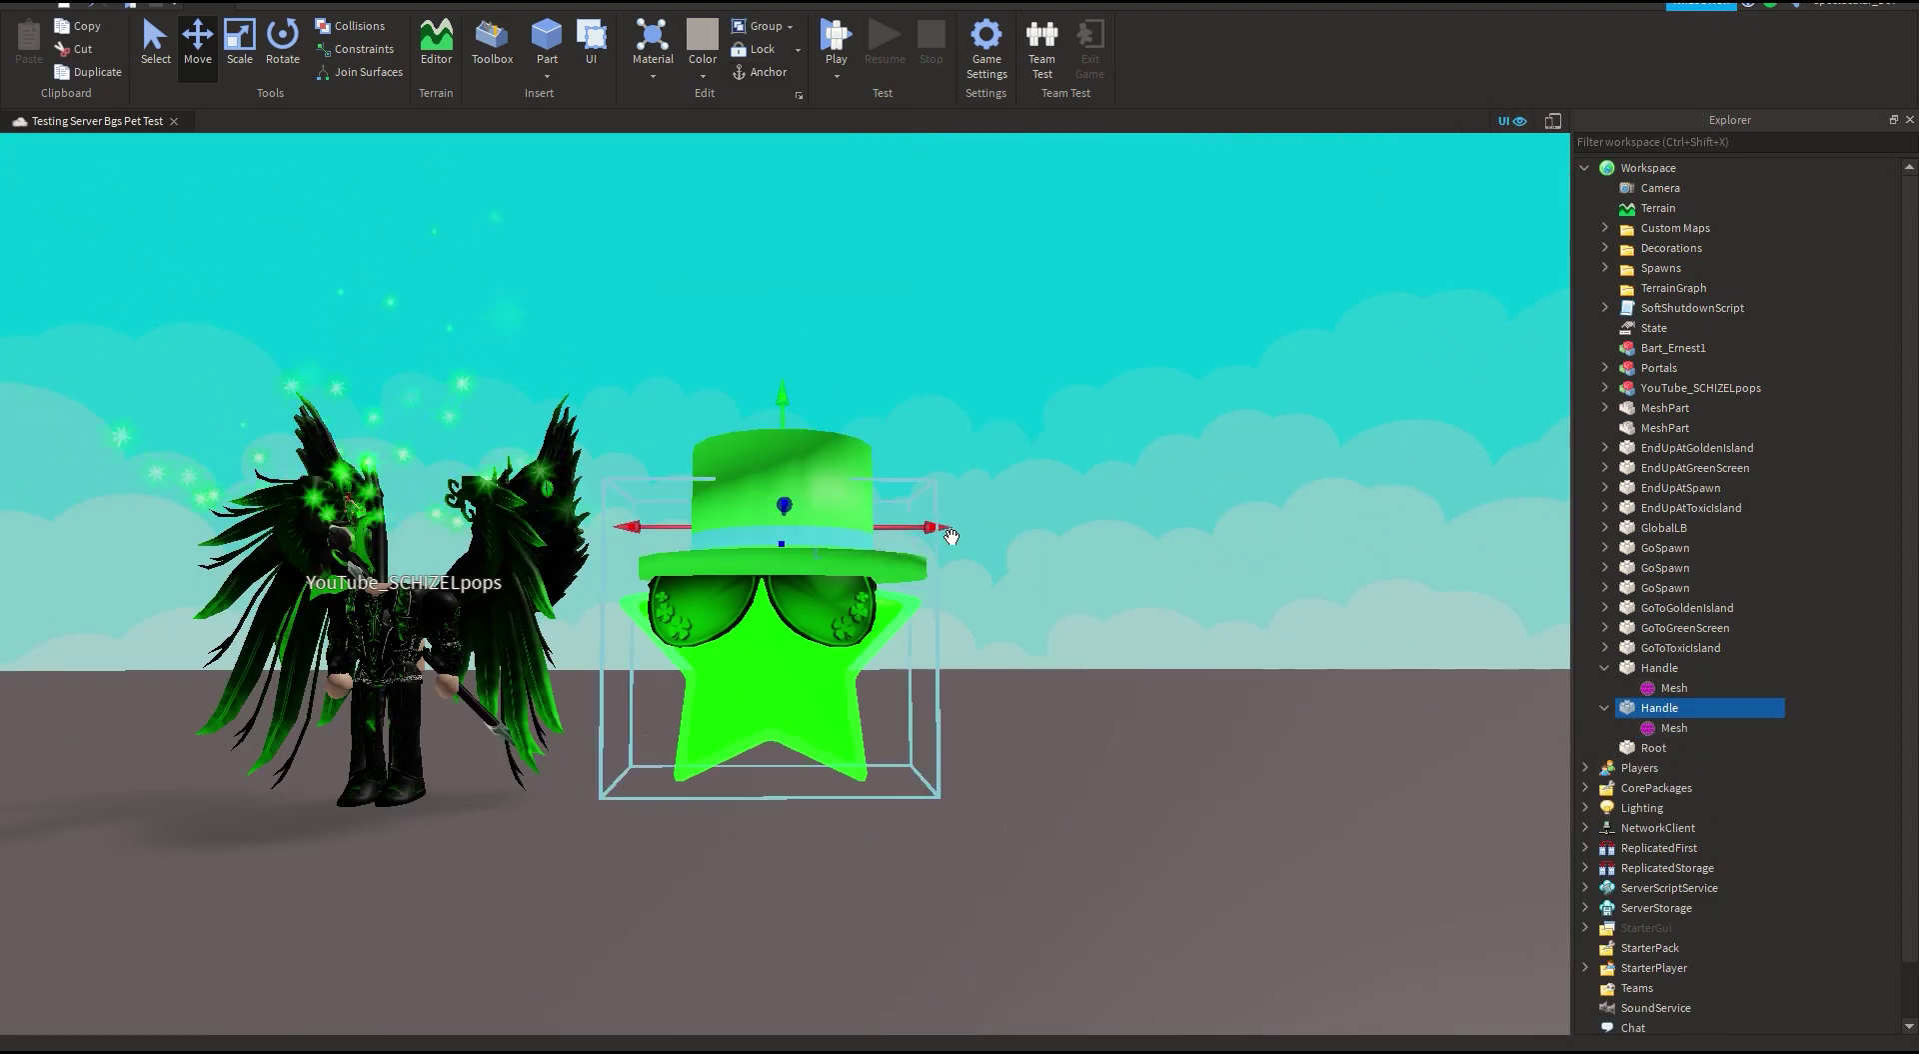
Step: Rotate the top hat slightly so it tilts backward on the star
{"action": "right_click_drag", "start_coordinate": [938, 558], "coordinate": [1040, 610]}
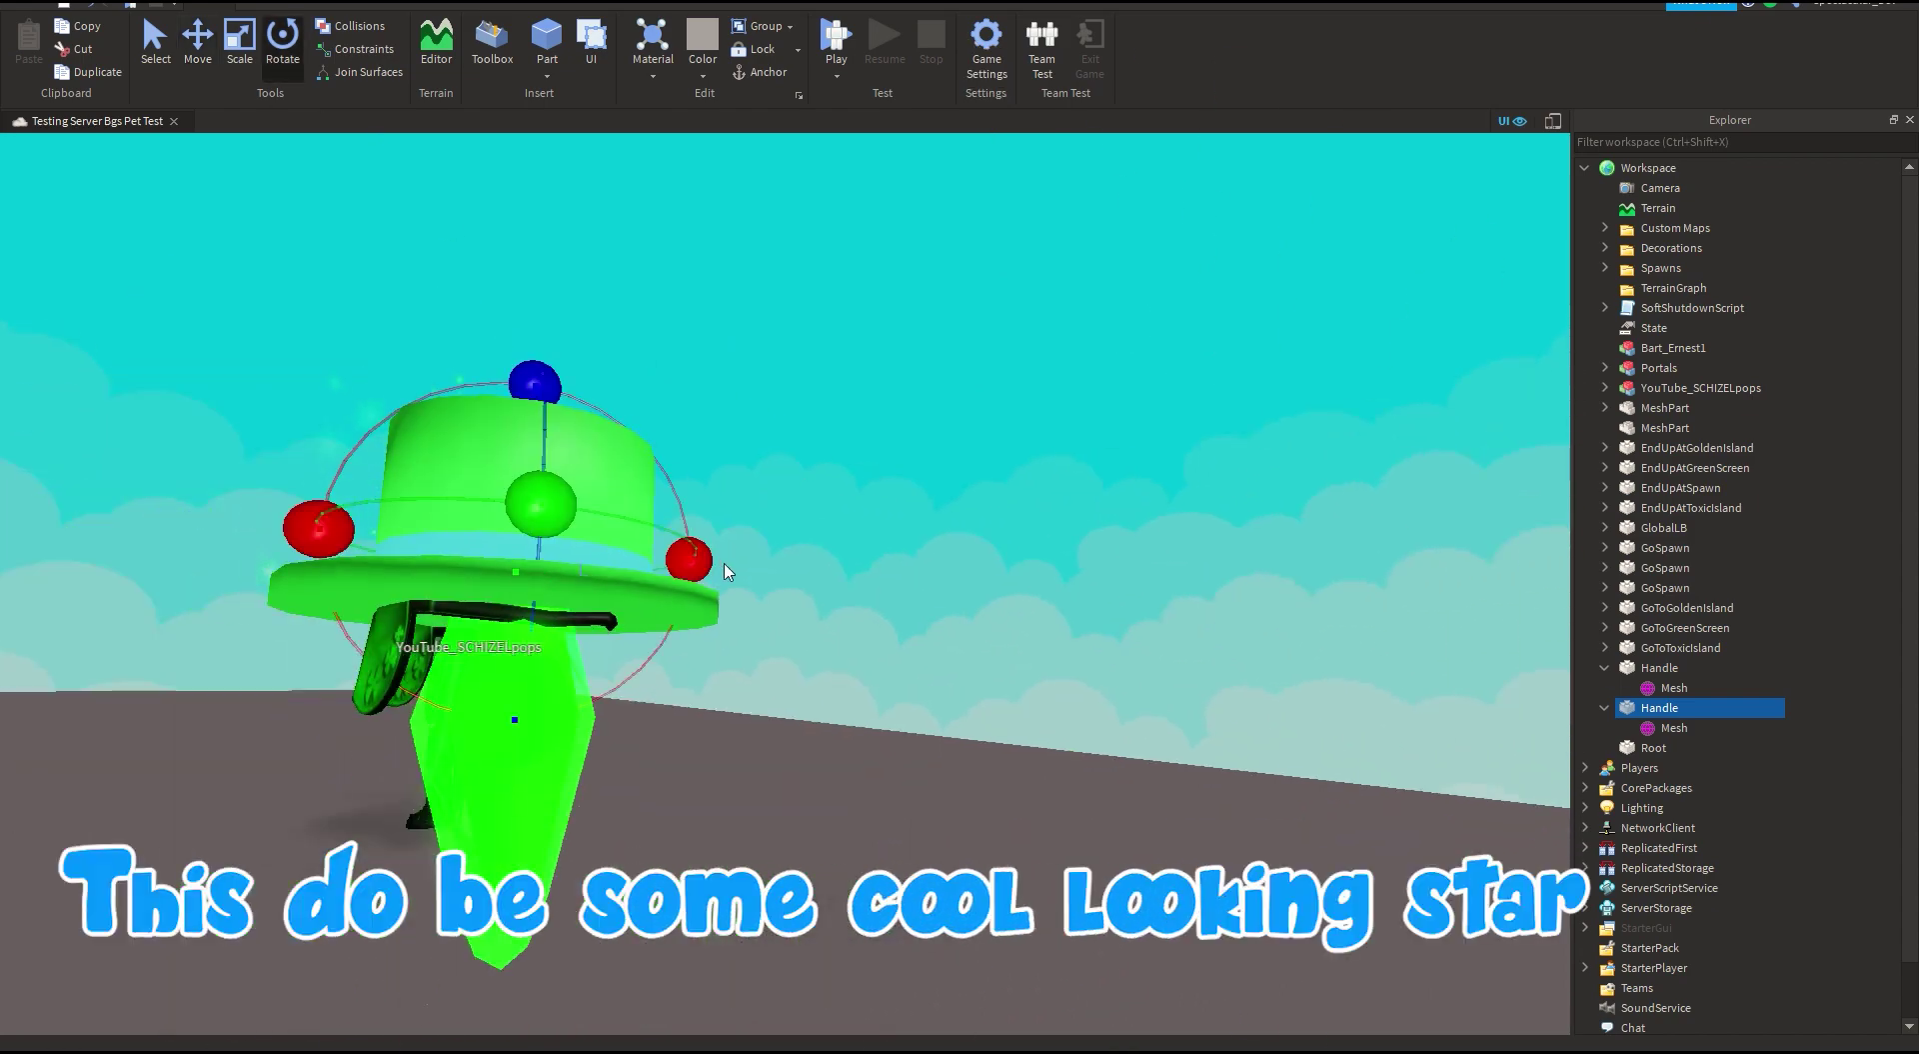
{"action": "right_click_drag", "start_coordinate": [738, 588], "coordinate": [700, 490]}
{"action": "left_click_drag", "start_coordinate": [688, 500], "coordinate": [693, 474]}
{"action": "left_click", "coordinate": [880, 724]}
{"action": "scroll", "coordinate": [882, 729], "scroll_direction": "down", "scroll_amount": 2}
{"action": "scroll", "coordinate": [909, 754], "scroll_direction": "up", "scroll_amount": 3}
{"action": "right_click_drag", "start_coordinate": [883, 728], "coordinate": [912, 754]}
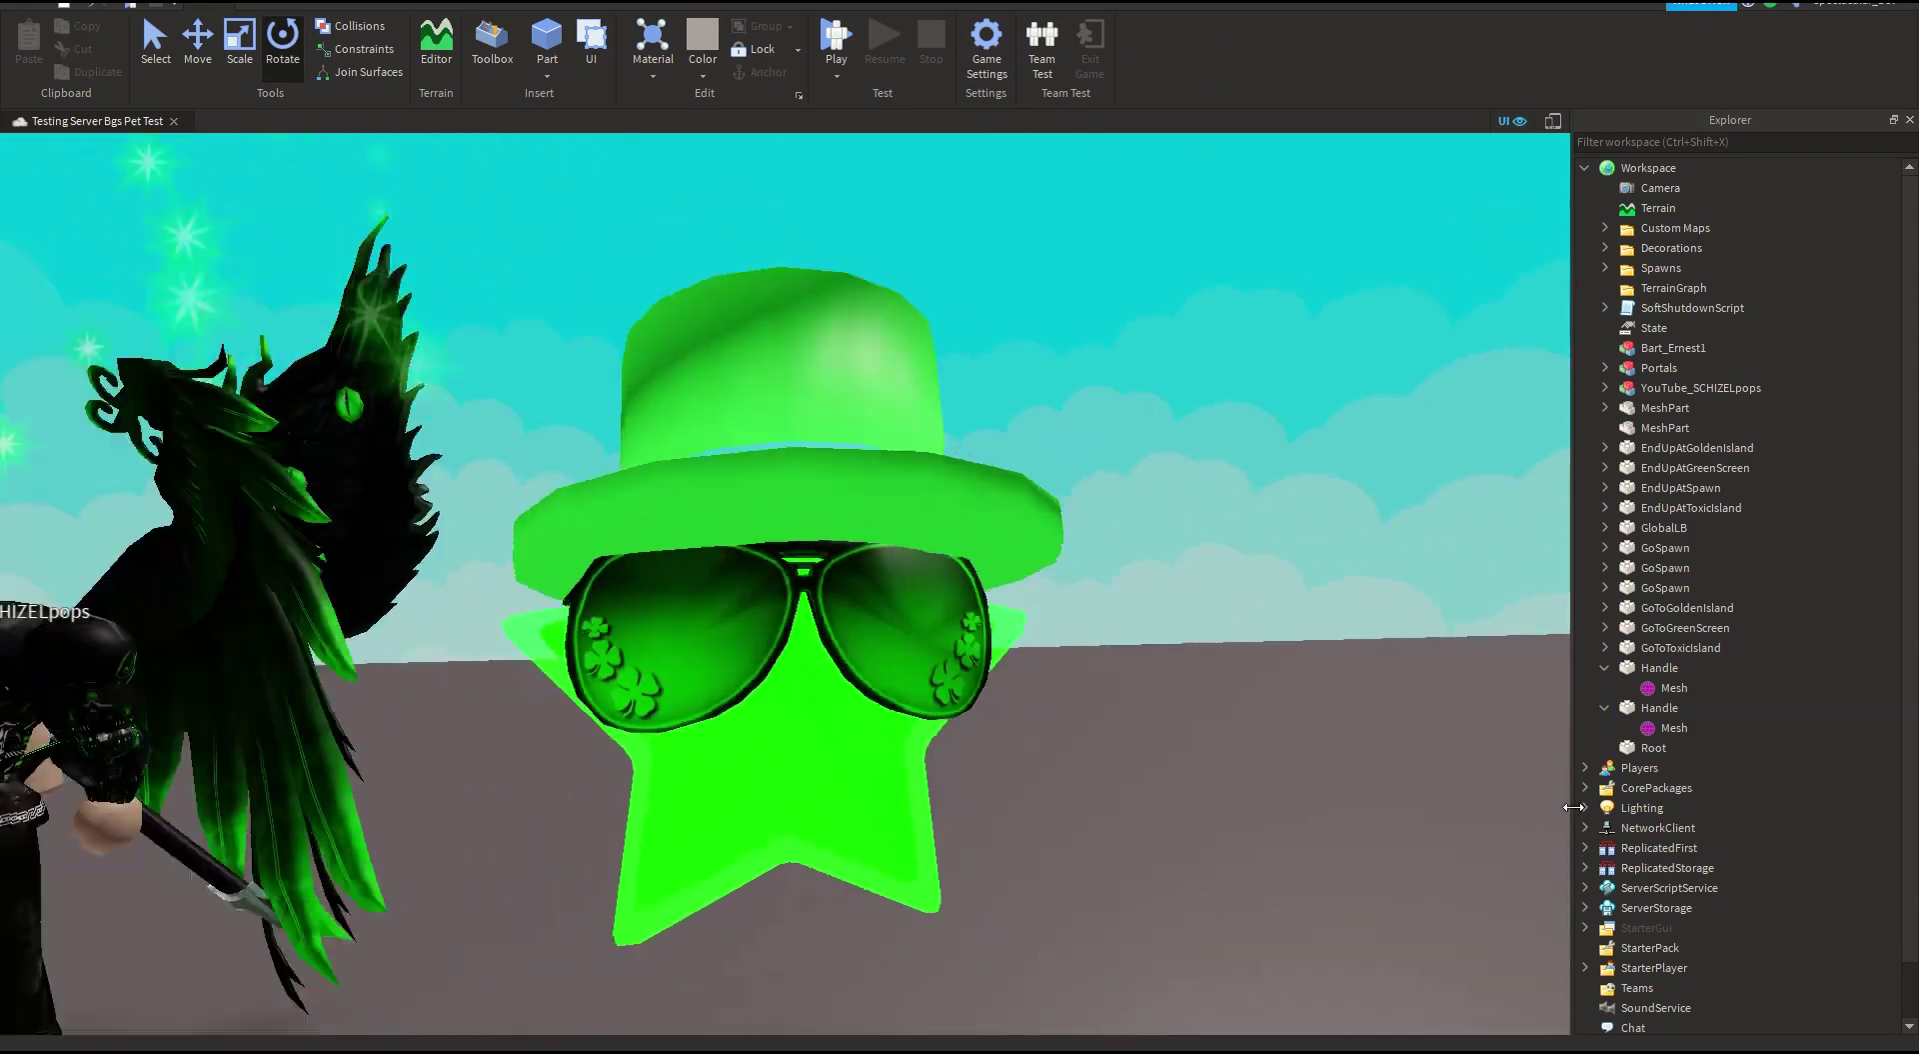
Step: Fine-tune the positions of the sunglasses and the tilted top hat so the hat sits over the star's tip
{"action": "left_click", "coordinate": [1650, 707]}
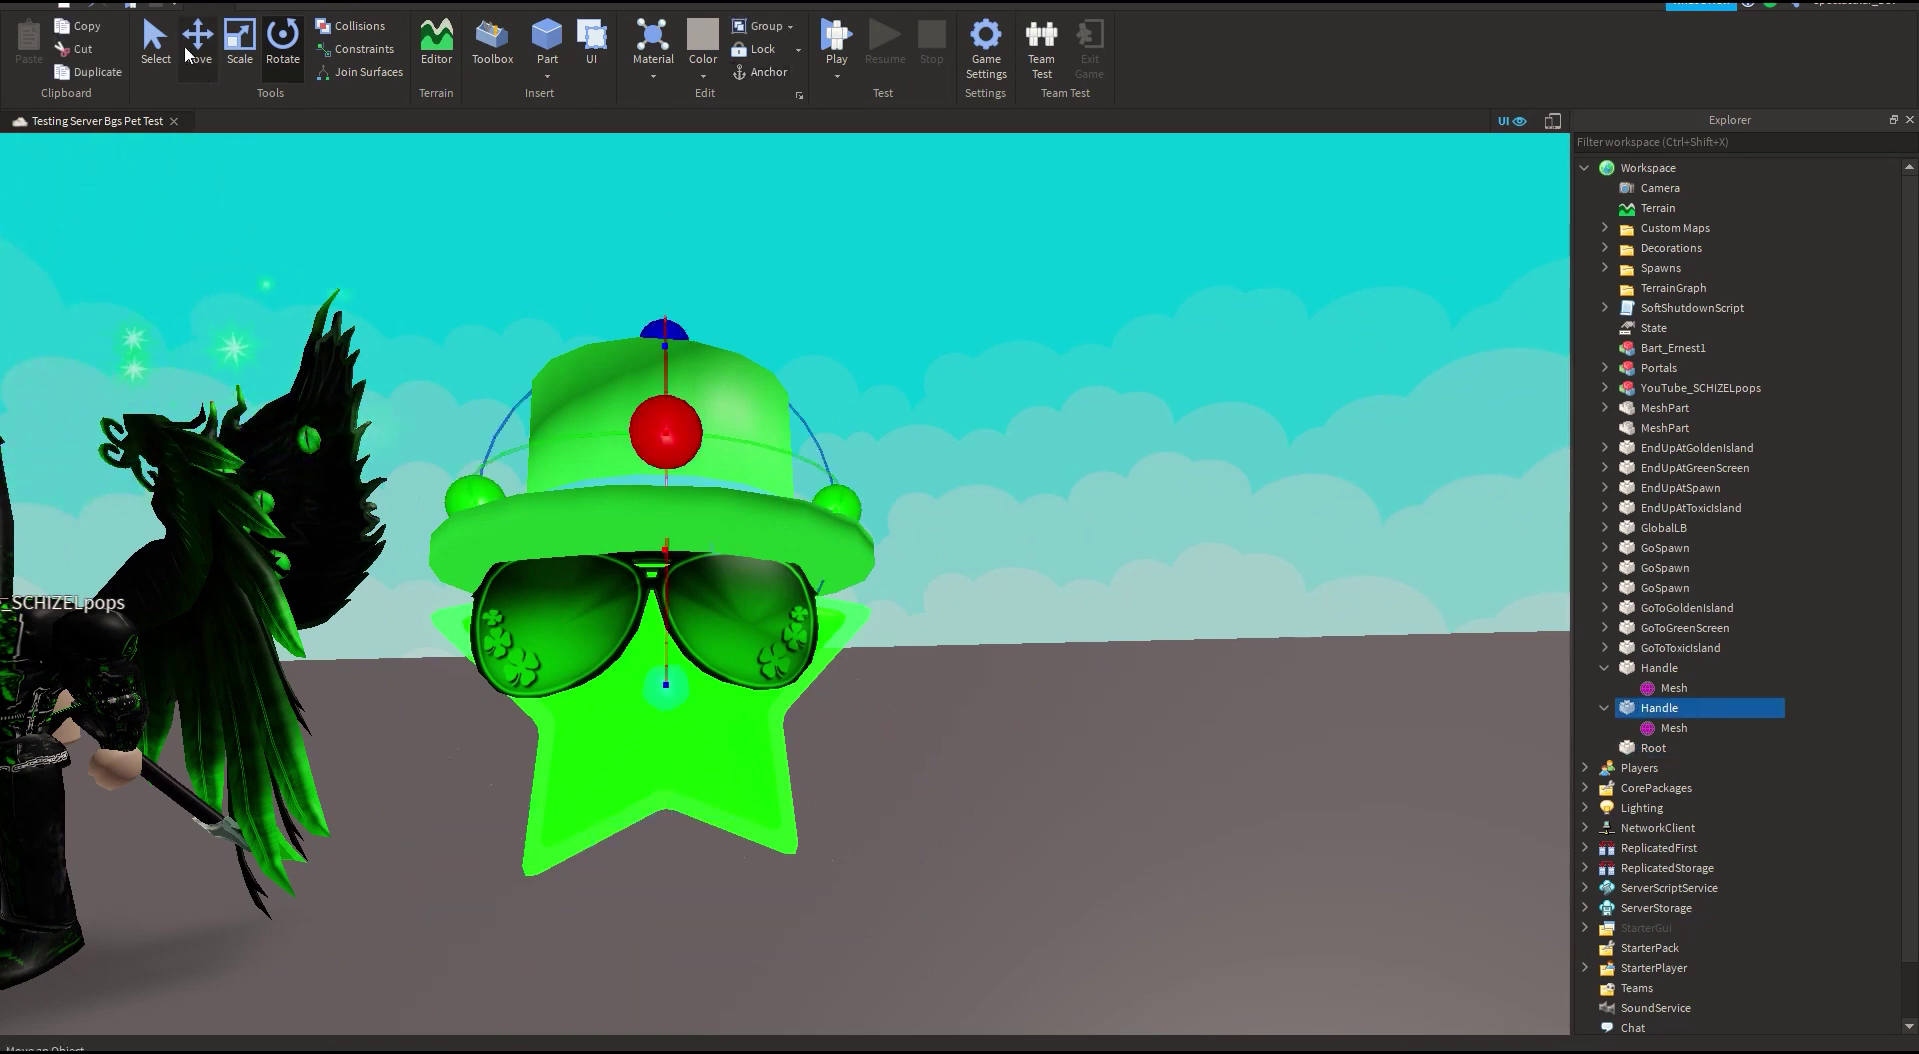
{"action": "left_click", "coordinate": [939, 680]}
{"action": "scroll", "coordinate": [939, 681], "scroll_direction": "down", "scroll_amount": 3}
{"action": "right_click_drag", "start_coordinate": [939, 680], "coordinate": [986, 732]}
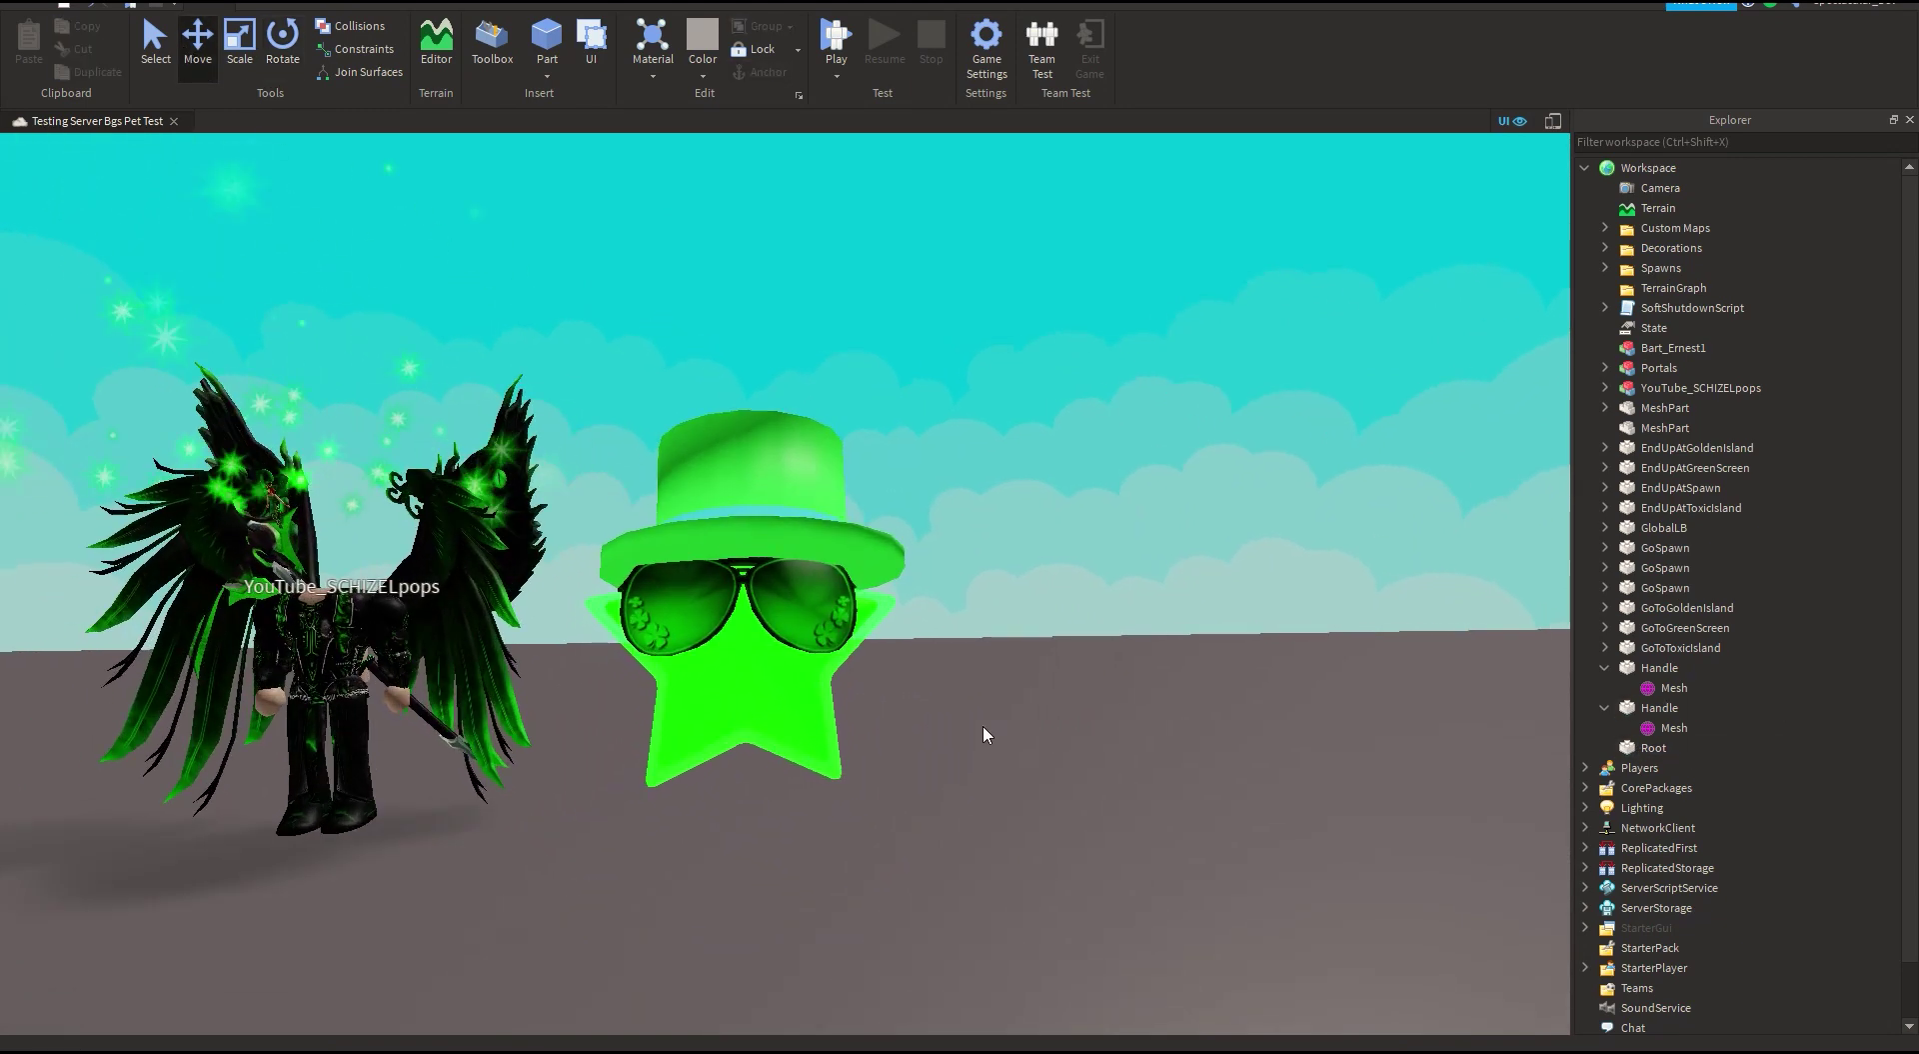
{"action": "scroll", "coordinate": [985, 732], "scroll_direction": "up", "scroll_amount": 3}
{"action": "key", "text": "w"}
{"action": "key", "text": "a"}
{"action": "left_click", "coordinate": [1668, 667]}
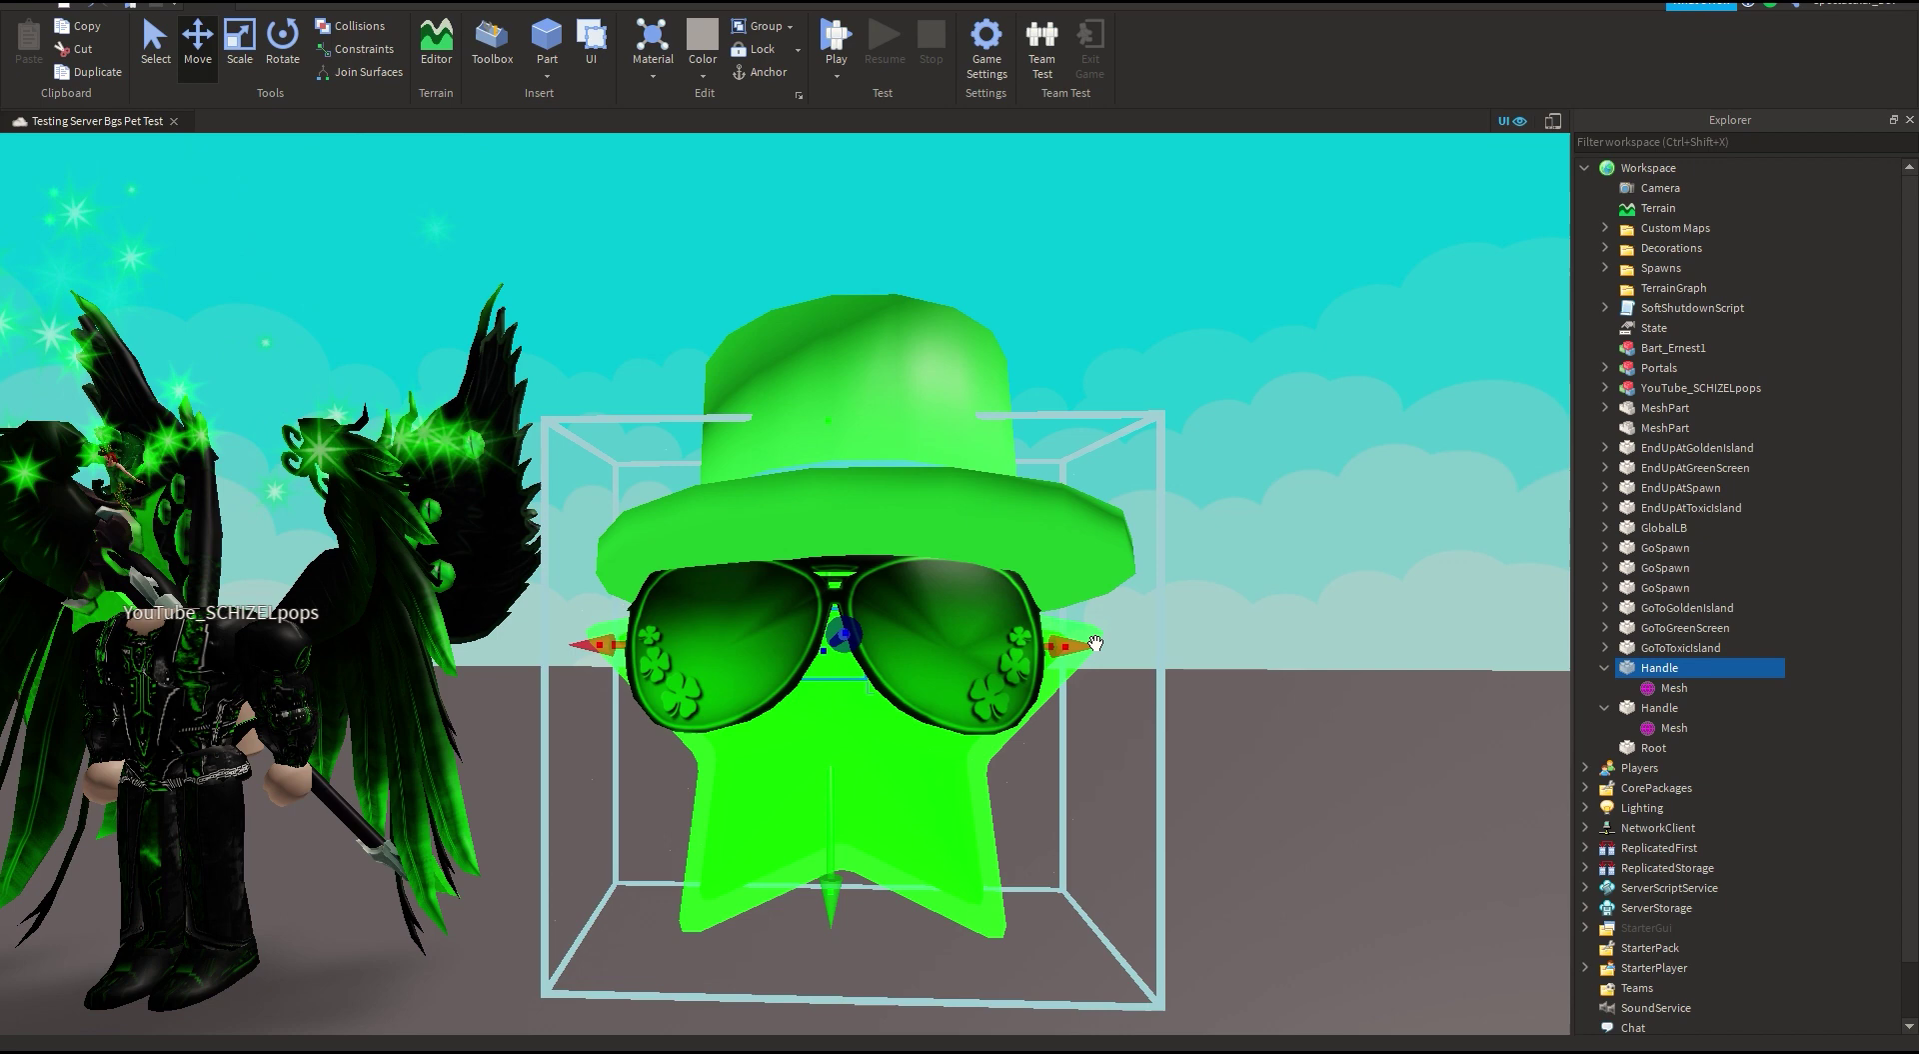
{"action": "left_click", "coordinate": [1634, 709]}
{"action": "right_click_drag", "start_coordinate": [893, 350], "coordinate": [892, 350]}
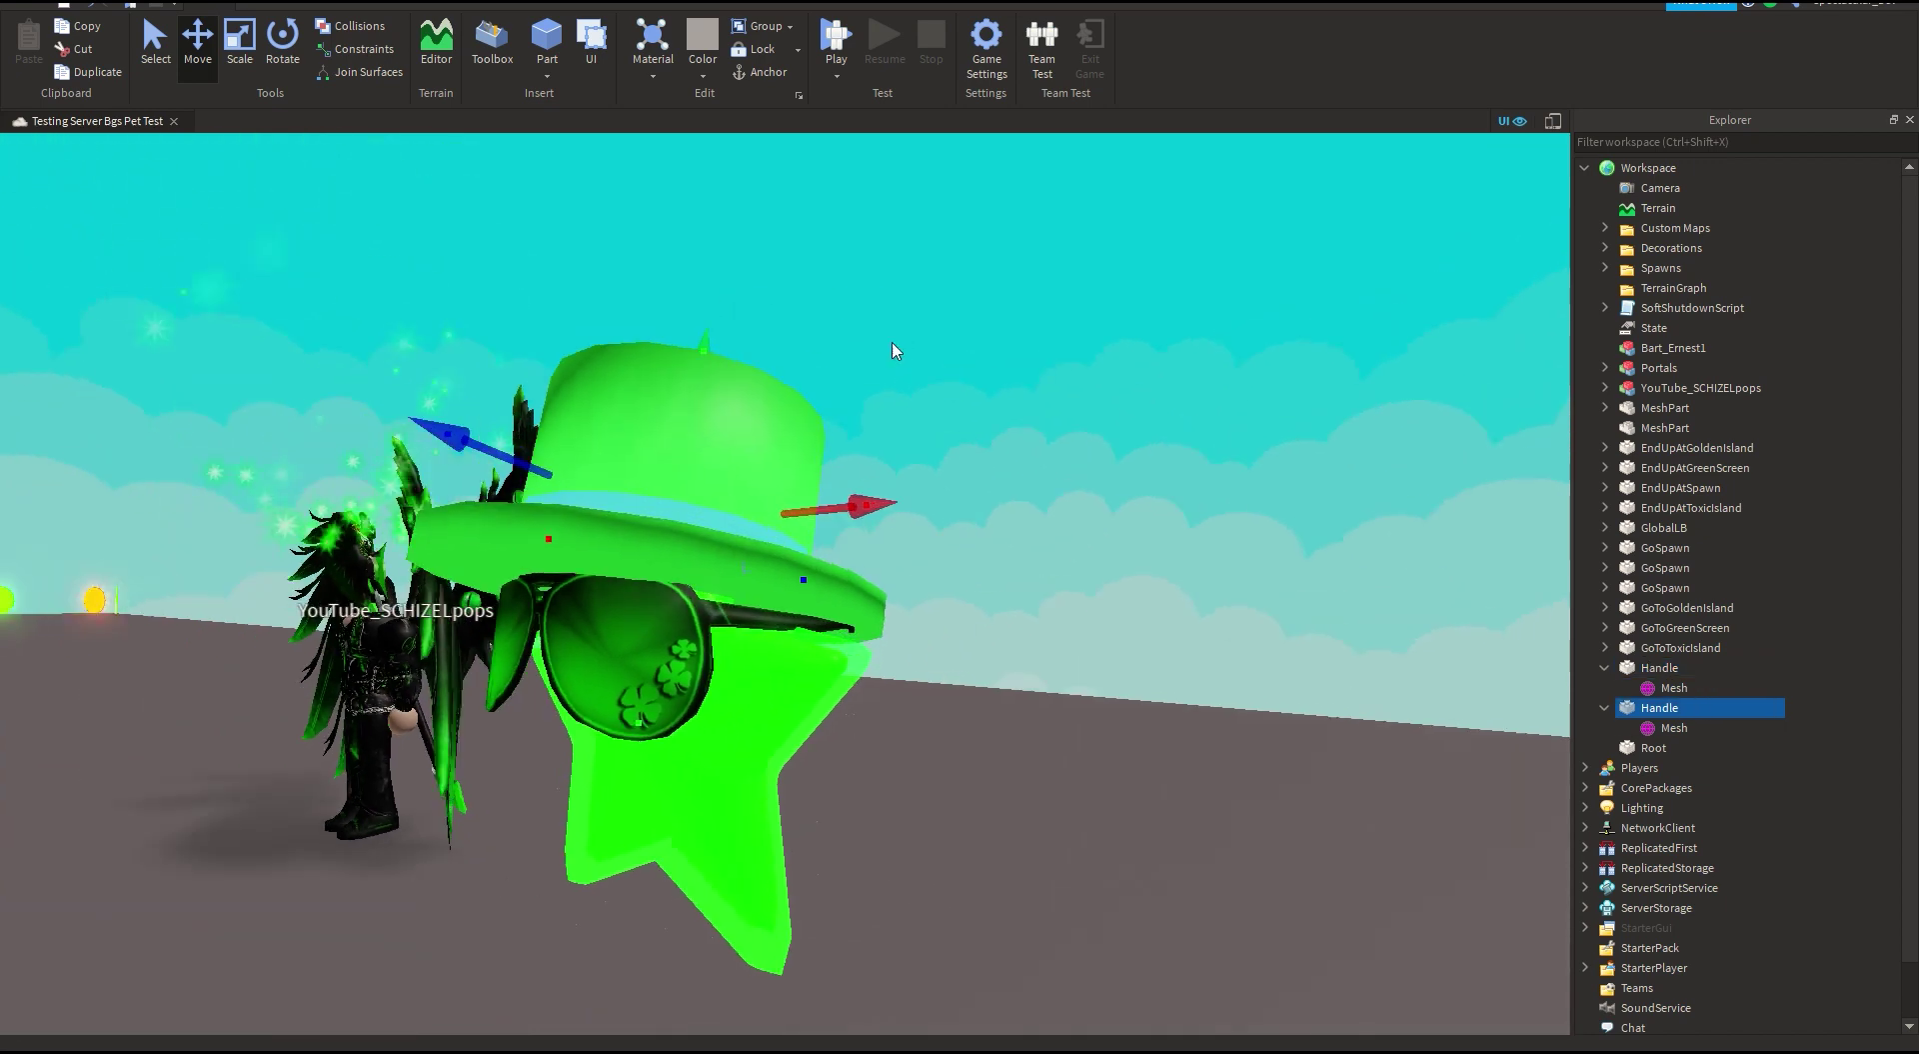
{"action": "left_click_drag", "start_coordinate": [705, 352], "coordinate": [703, 363]}
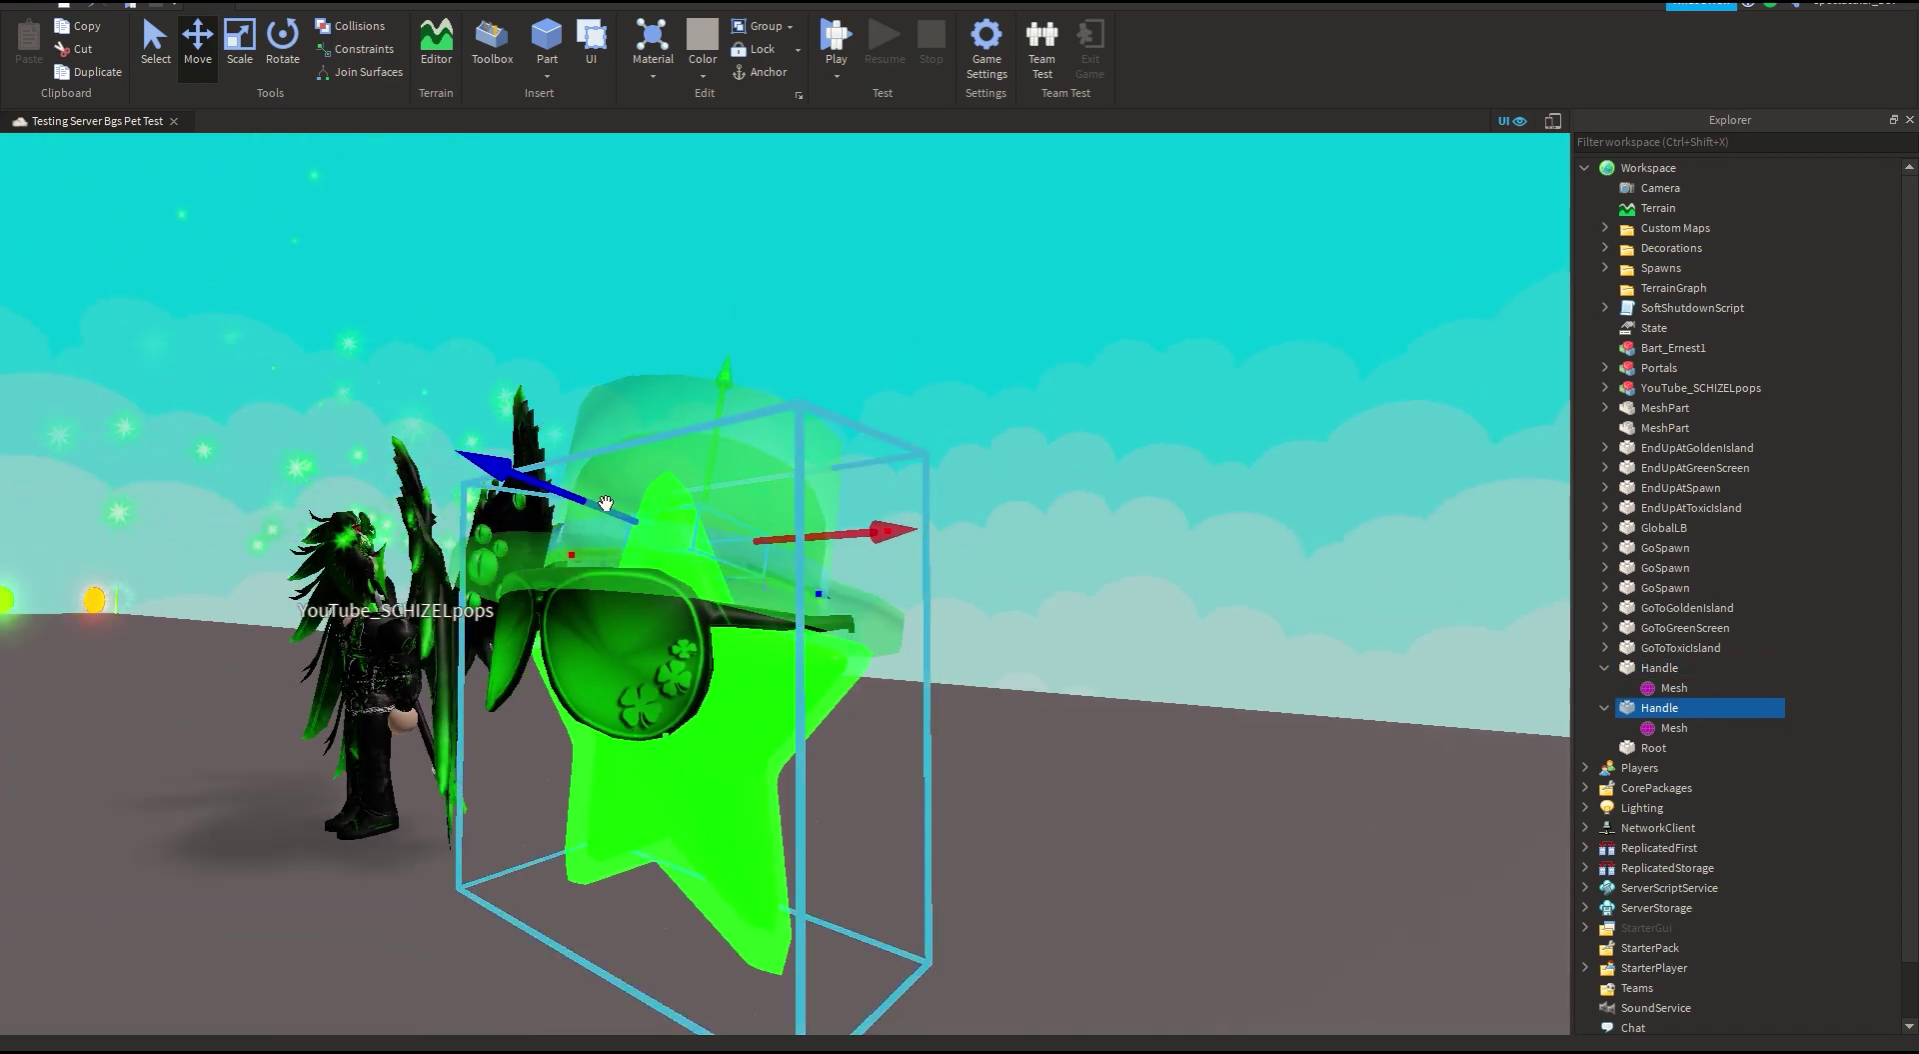
Step: Extract the Handle from the avatar's GreenSeekerScythe into Workspace and delete the empty accessory
{"action": "right_click_drag", "start_coordinate": [852, 748], "coordinate": [887, 836]}
{"action": "key", "text": "s"}
{"action": "left_click", "coordinate": [861, 807]}
{"action": "key", "text": "w"}
{"action": "key", "text": "s"}
{"action": "right_click_drag", "start_coordinate": [857, 814], "coordinate": [857, 814]}
{"action": "left_click_drag", "start_coordinate": [1697, 507], "coordinate": [1644, 172]}
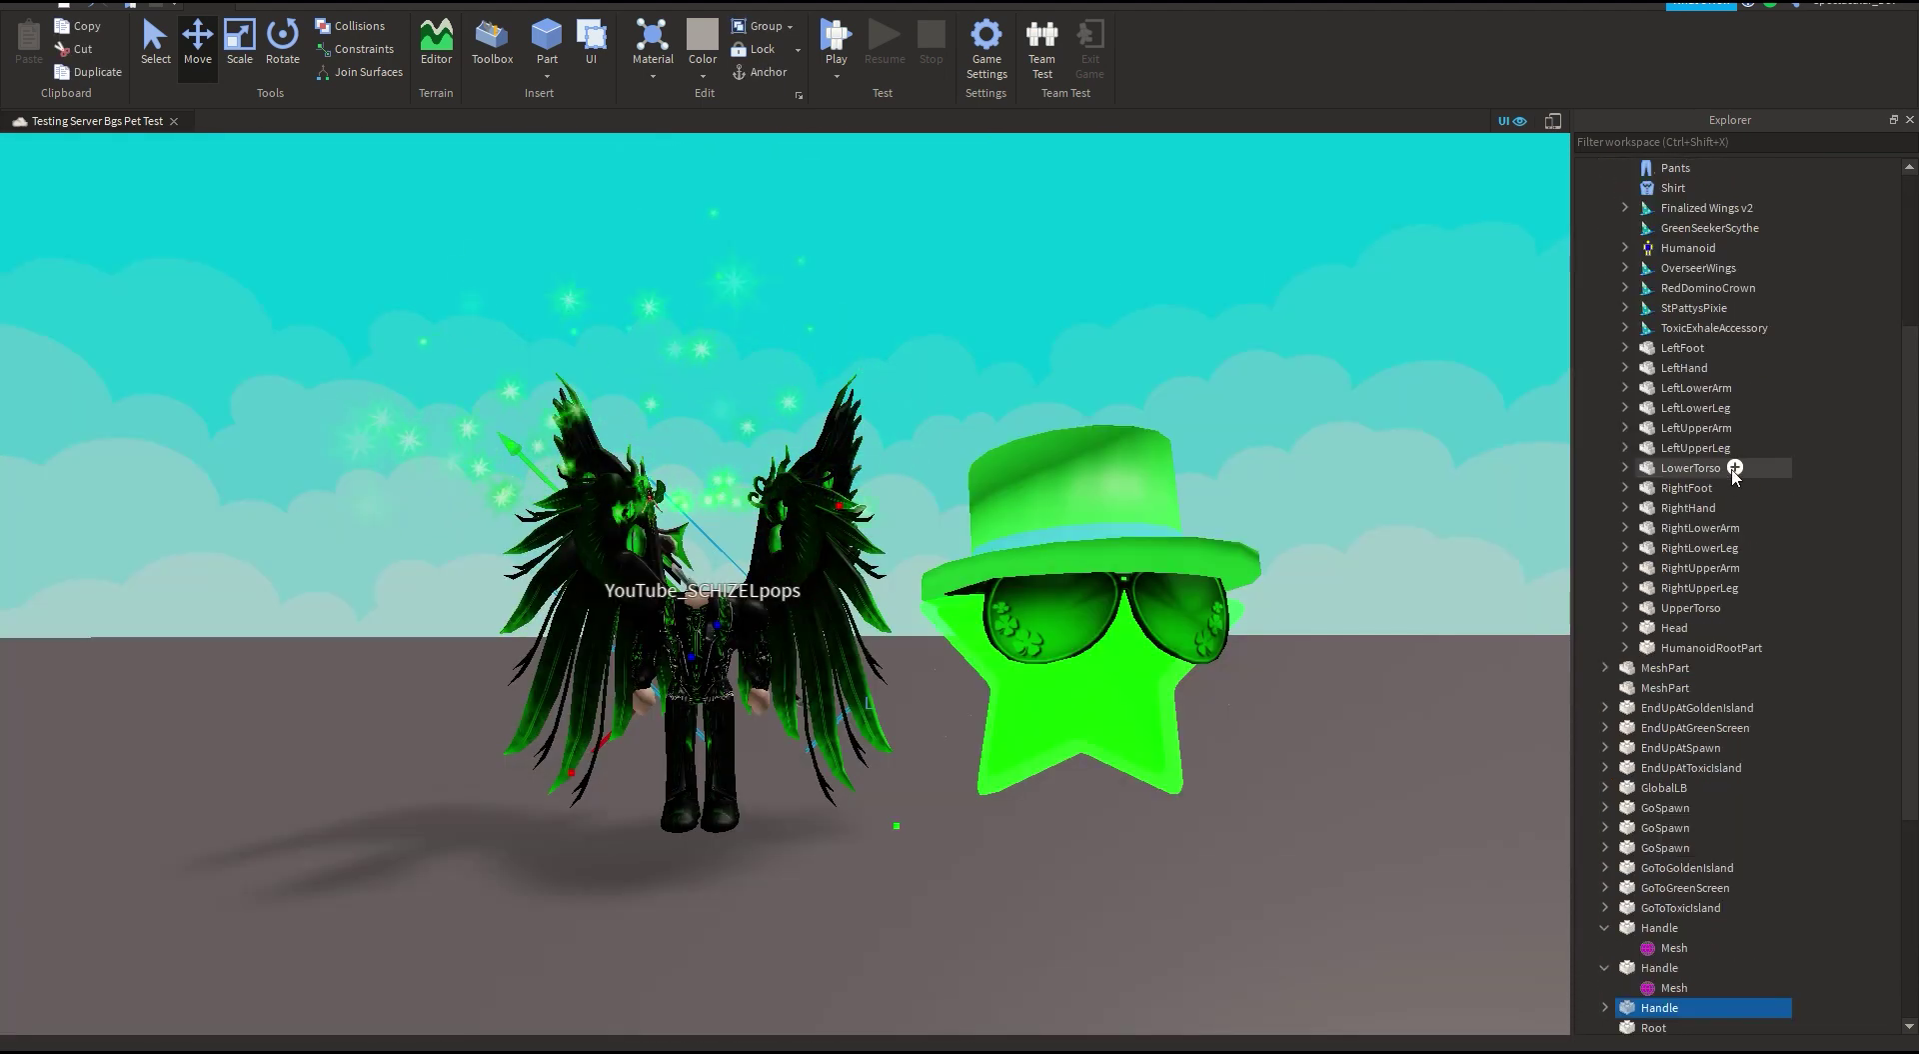
{"action": "scroll", "coordinate": [1735, 472], "scroll_direction": "up", "scroll_amount": 4}
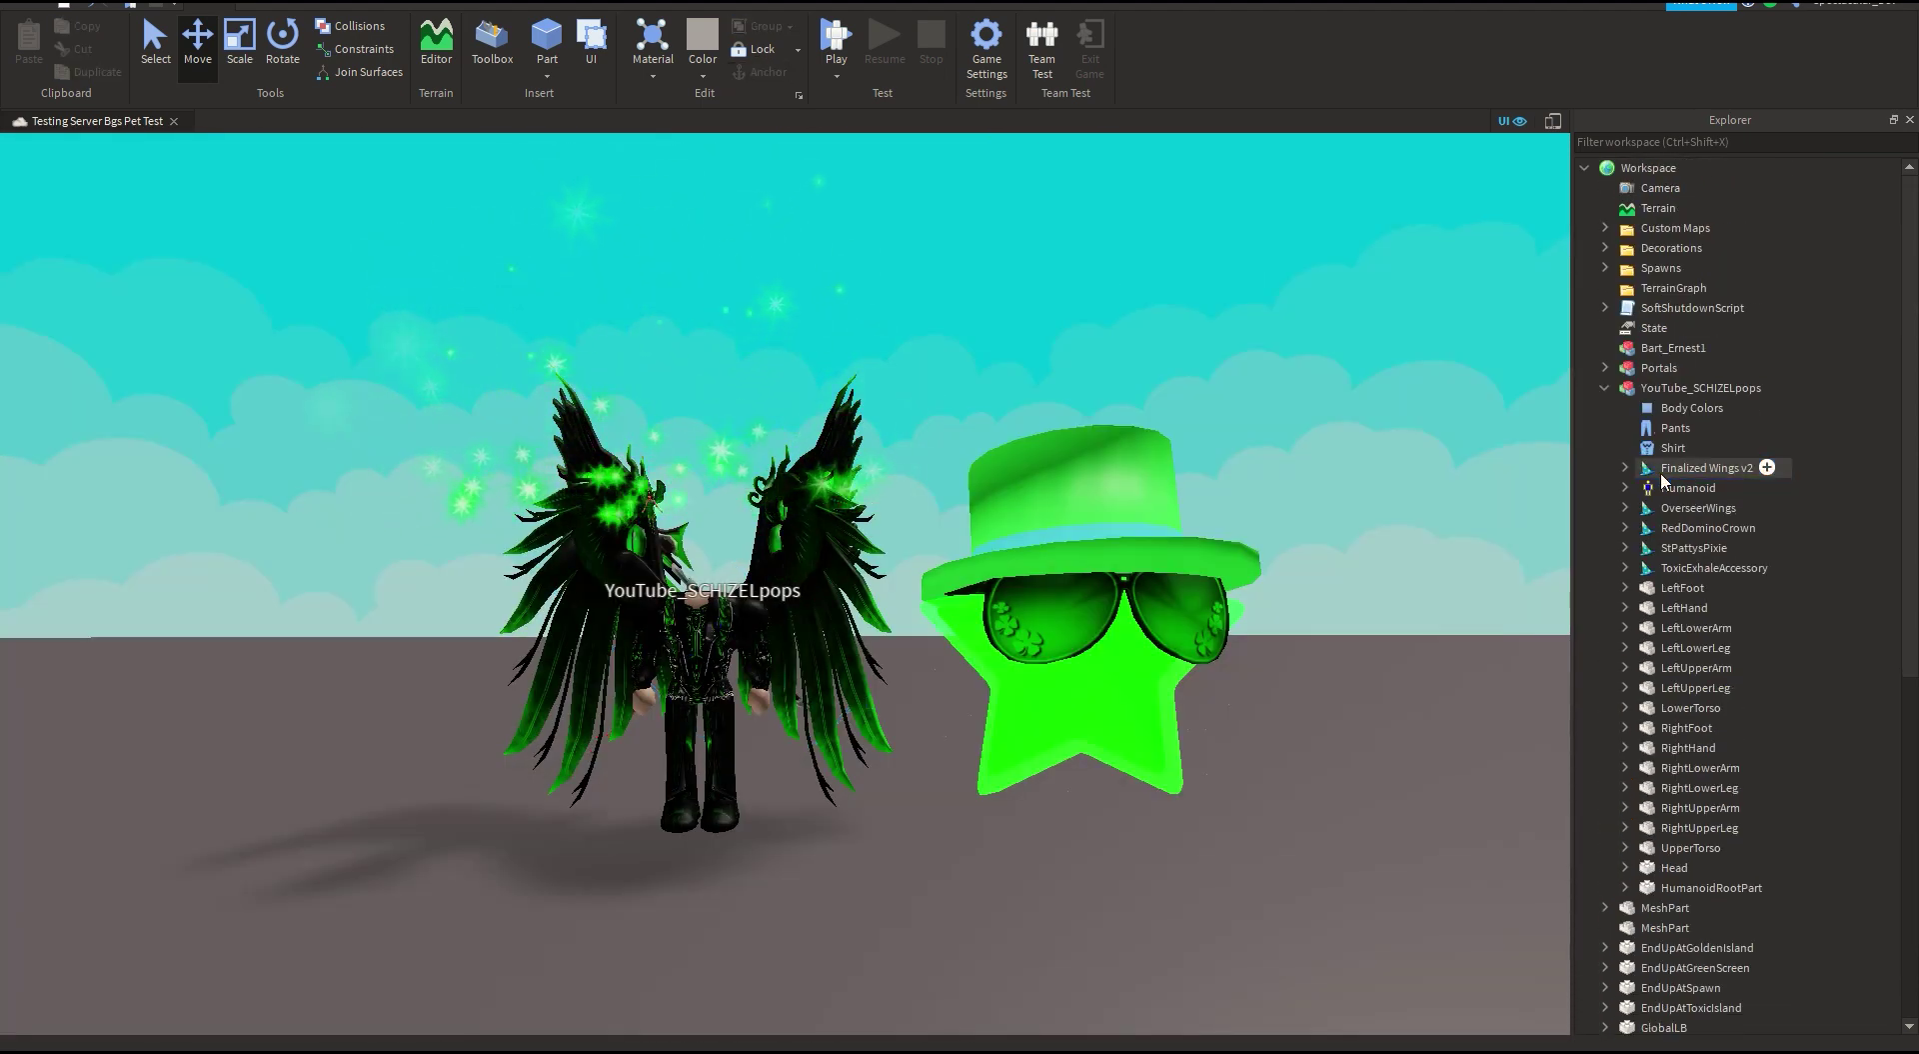
Step: Pull the Finalized Wings v2 away from the avatar and delete them
{"action": "left_click_drag", "start_coordinate": [961, 646], "coordinate": [668, 666]}
{"action": "key", "text": "a"}
{"action": "key", "text": "Delete"}
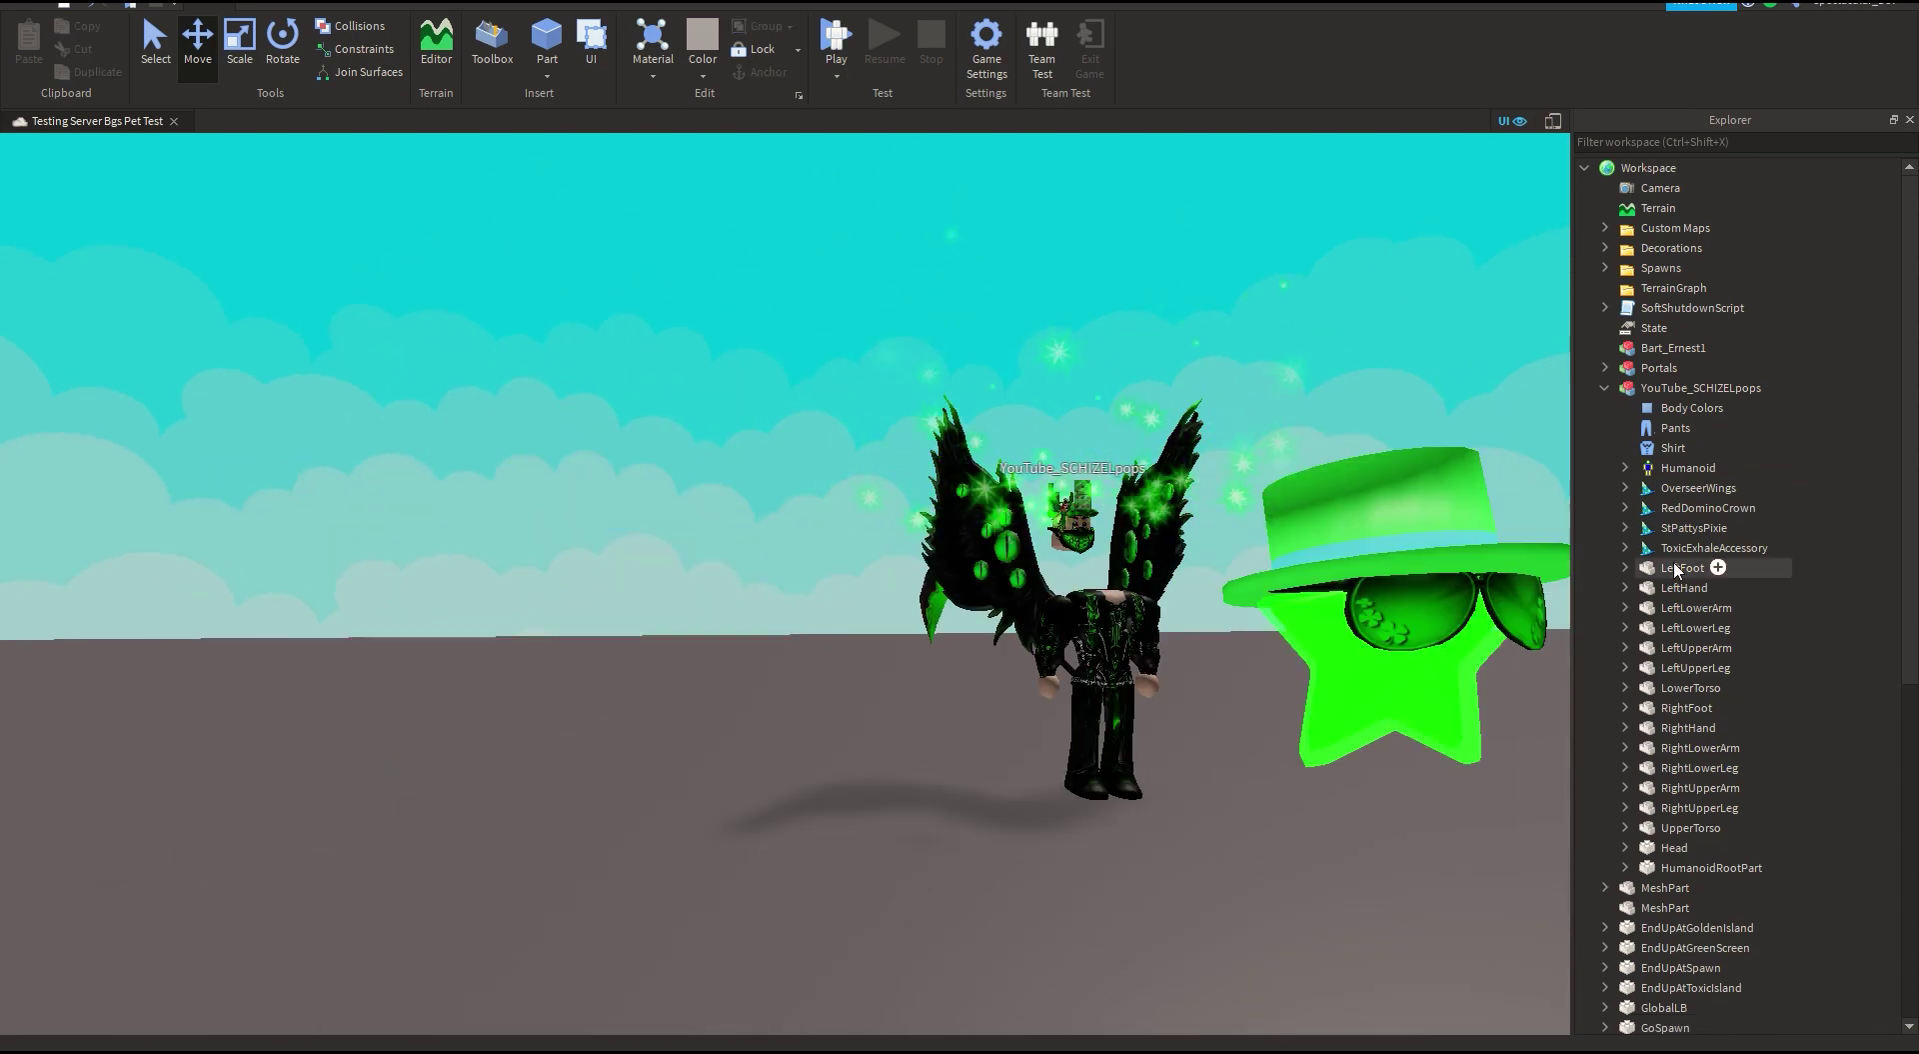
Step: Pull the OverseerWings off the avatar and extract their Handle into Workspace
{"action": "left_click", "coordinate": [1699, 489]}
{"action": "key", "text": "d"}
{"action": "left_click_drag", "start_coordinate": [1245, 522], "coordinate": [696, 593]}
{"action": "left_click", "coordinate": [1624, 488]}
{"action": "left_click_drag", "start_coordinate": [1698, 528], "coordinate": [1655, 171]}
{"action": "left_click", "coordinate": [1708, 528]}
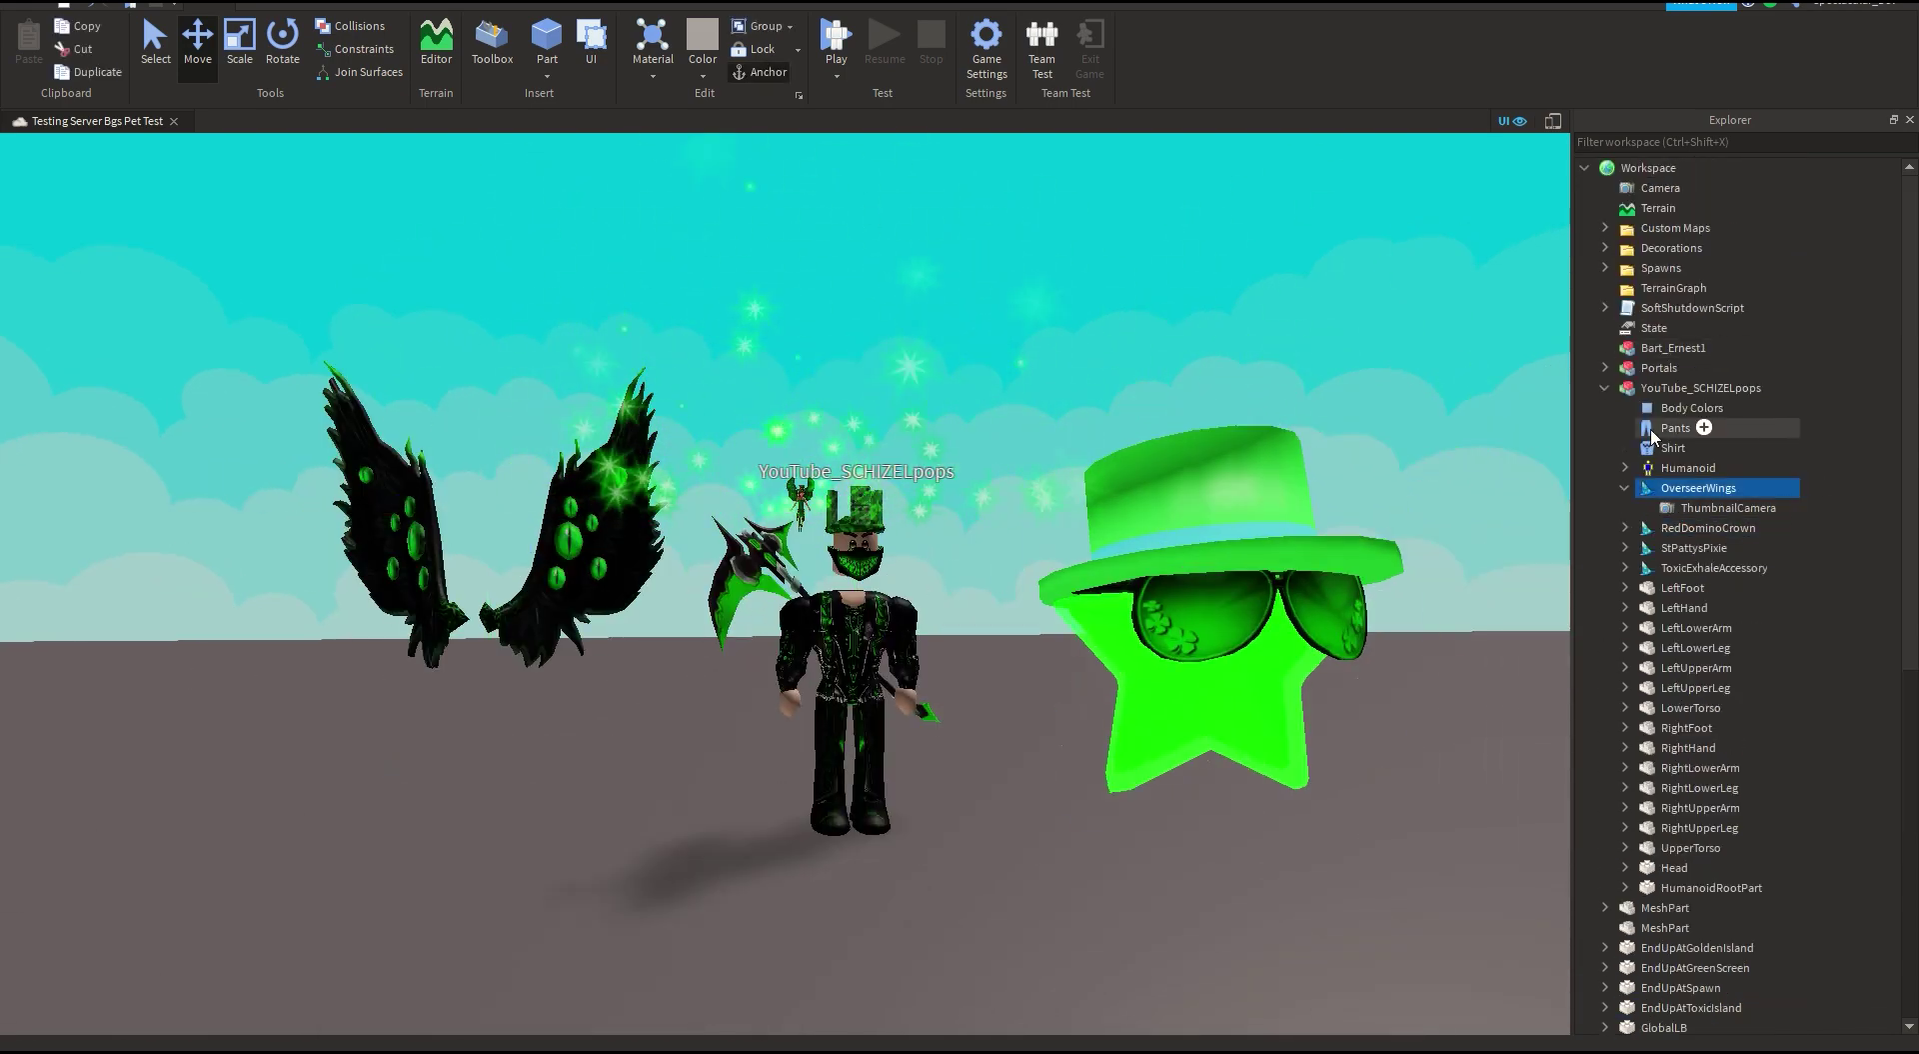
{"action": "left_click", "coordinate": [1604, 388]}
Step: Move the extracted wings behind the star and rotate them to match its tilt
{"action": "left_click", "coordinate": [1660, 667]}
{"action": "left_click", "coordinate": [1605, 668]}
{"action": "left_click", "coordinate": [1659, 707]}
{"action": "left_click", "coordinate": [1604, 708]}
{"action": "left_click", "coordinate": [1659, 767]}
{"action": "key", "text": "ctrl+4"}
{"action": "key", "text": "ctrl+2"}
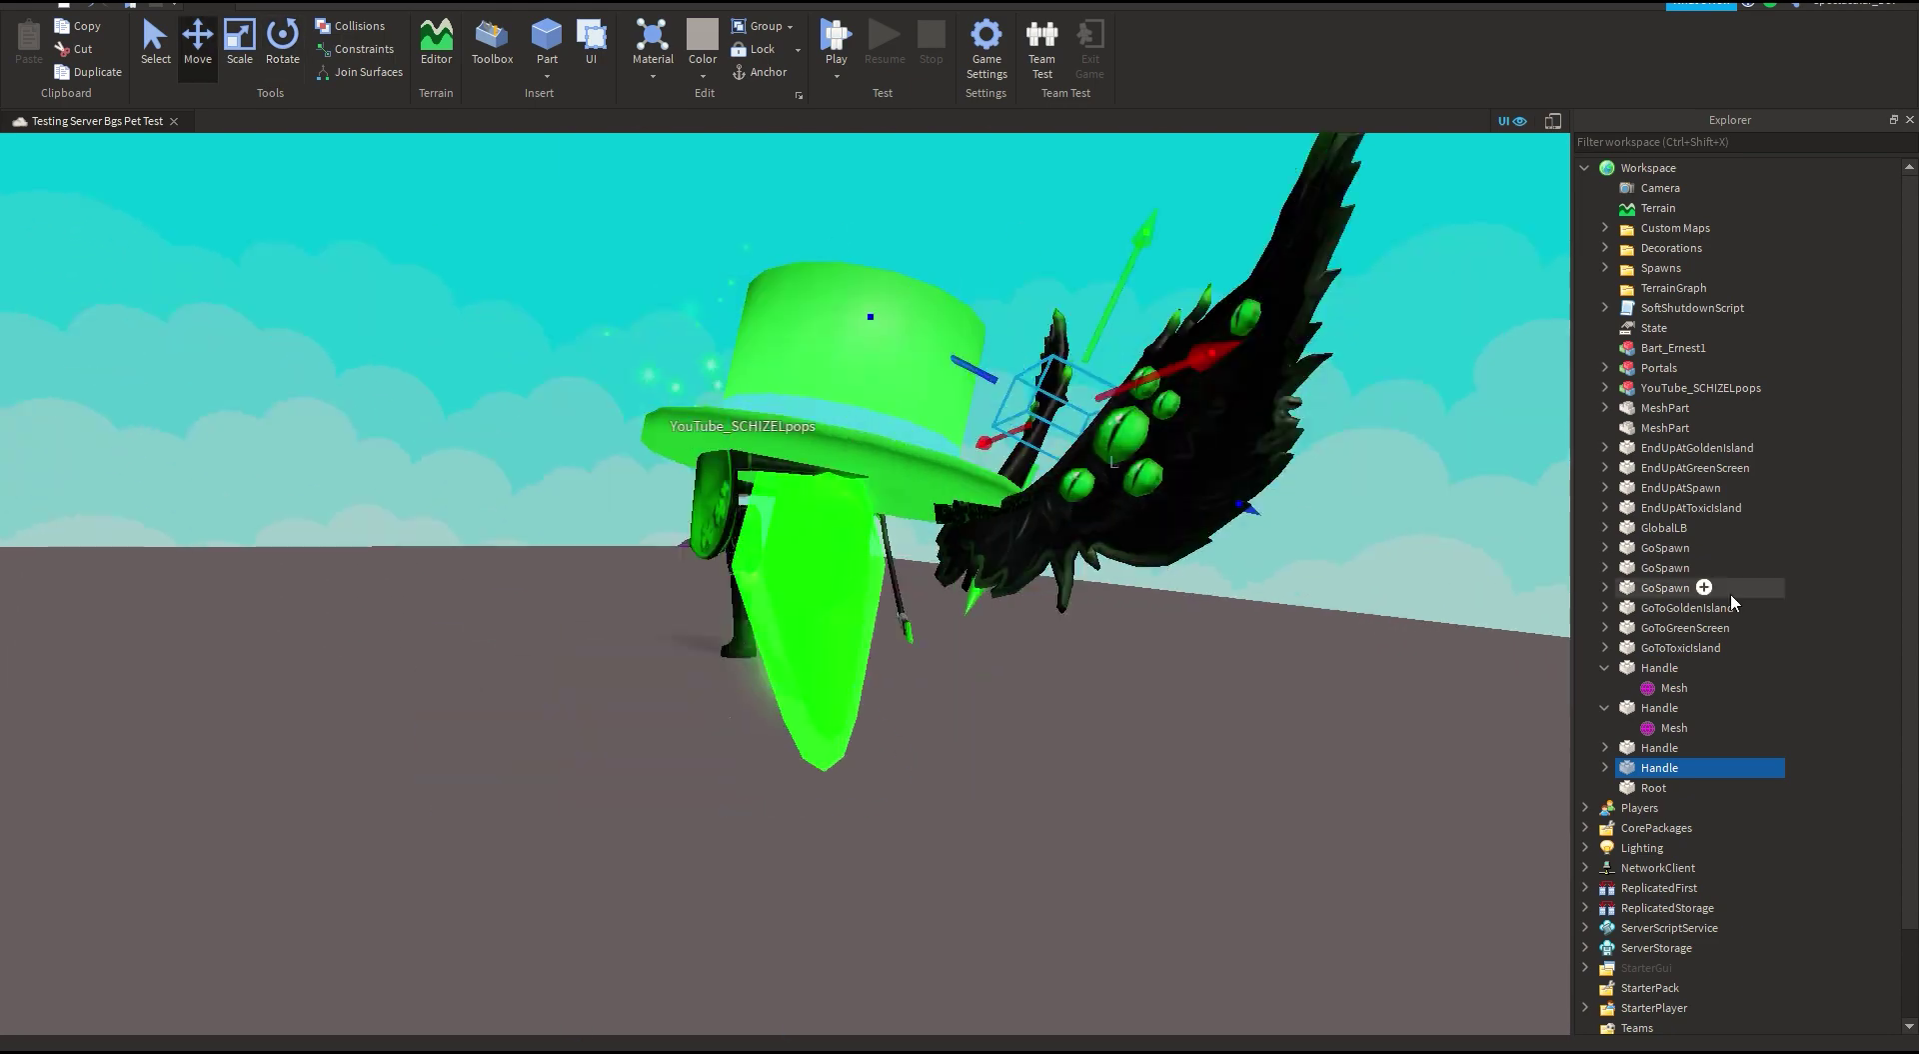
Step: Enlarge the wings' Mesh and move the wings up against the star's back
{"action": "left_click", "coordinate": [1659, 707]}
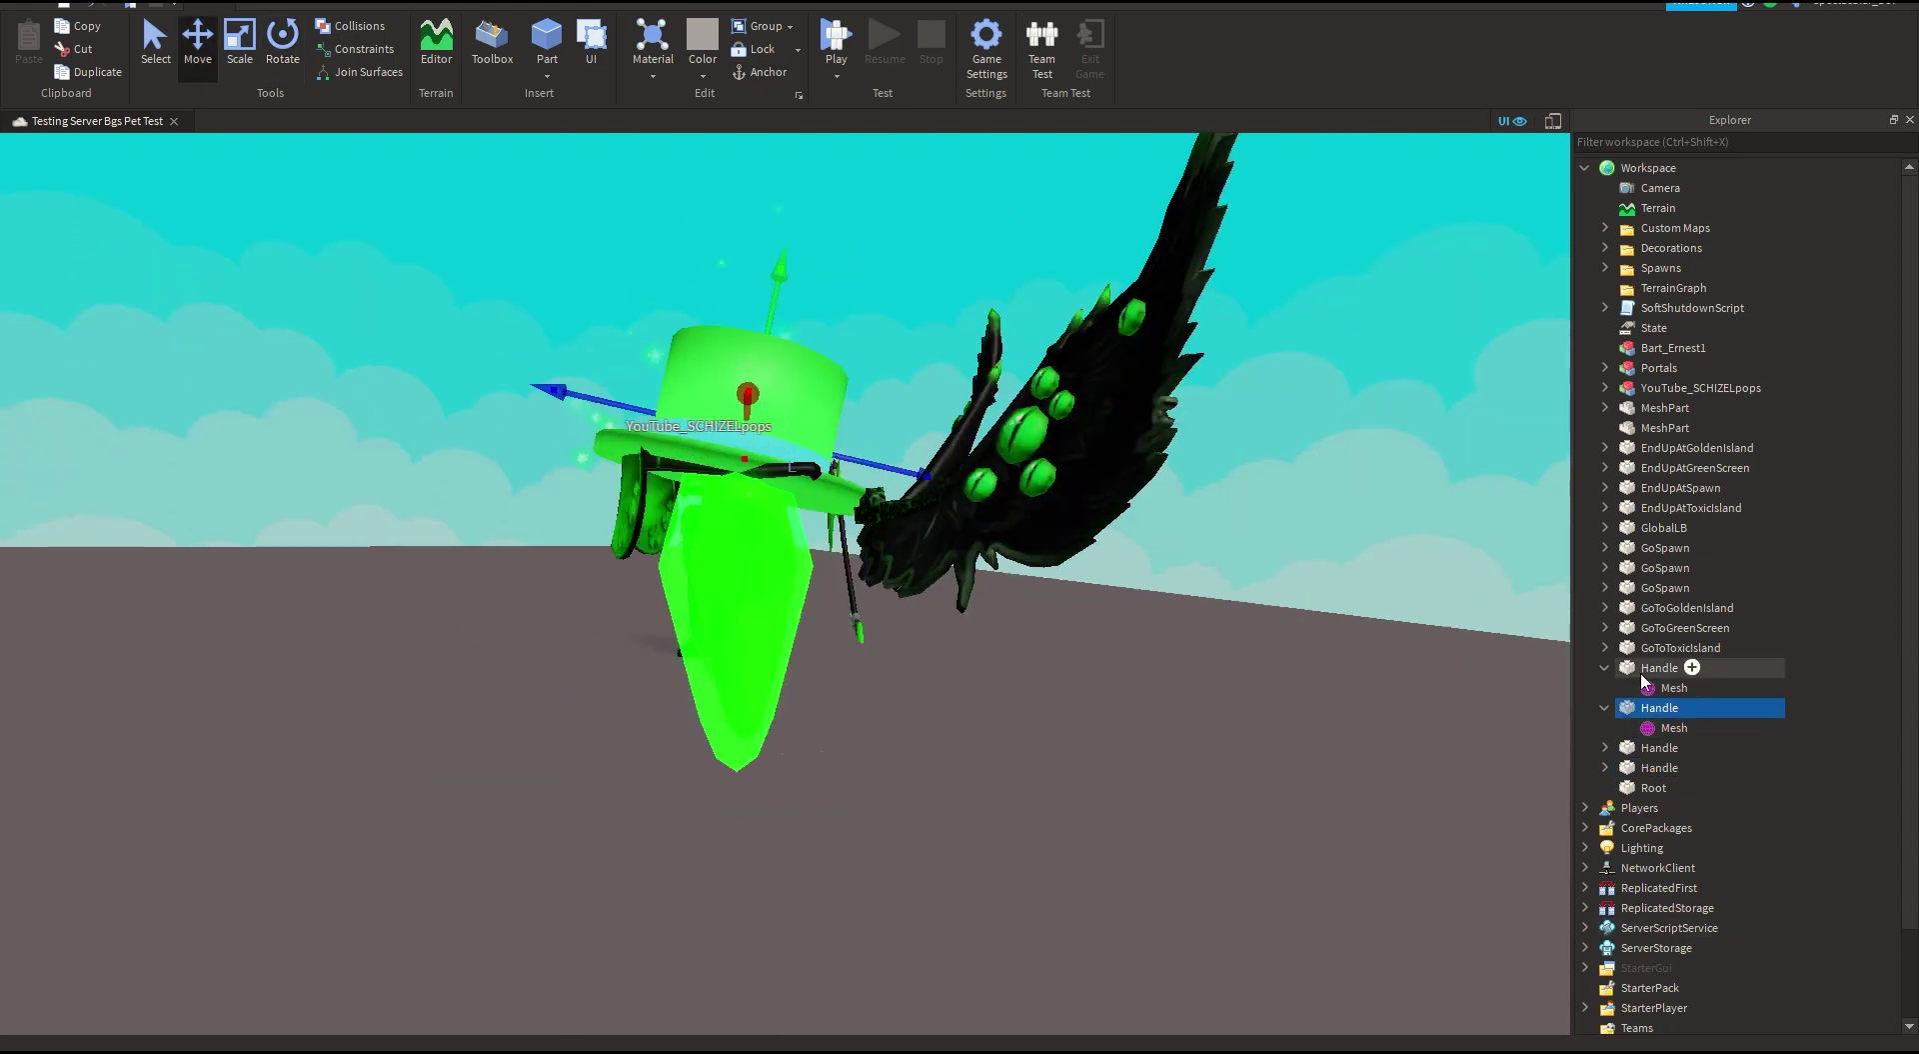
{"action": "left_click", "coordinate": [1660, 767]}
{"action": "key", "text": "f"}
{"action": "left_click", "coordinate": [1606, 766]}
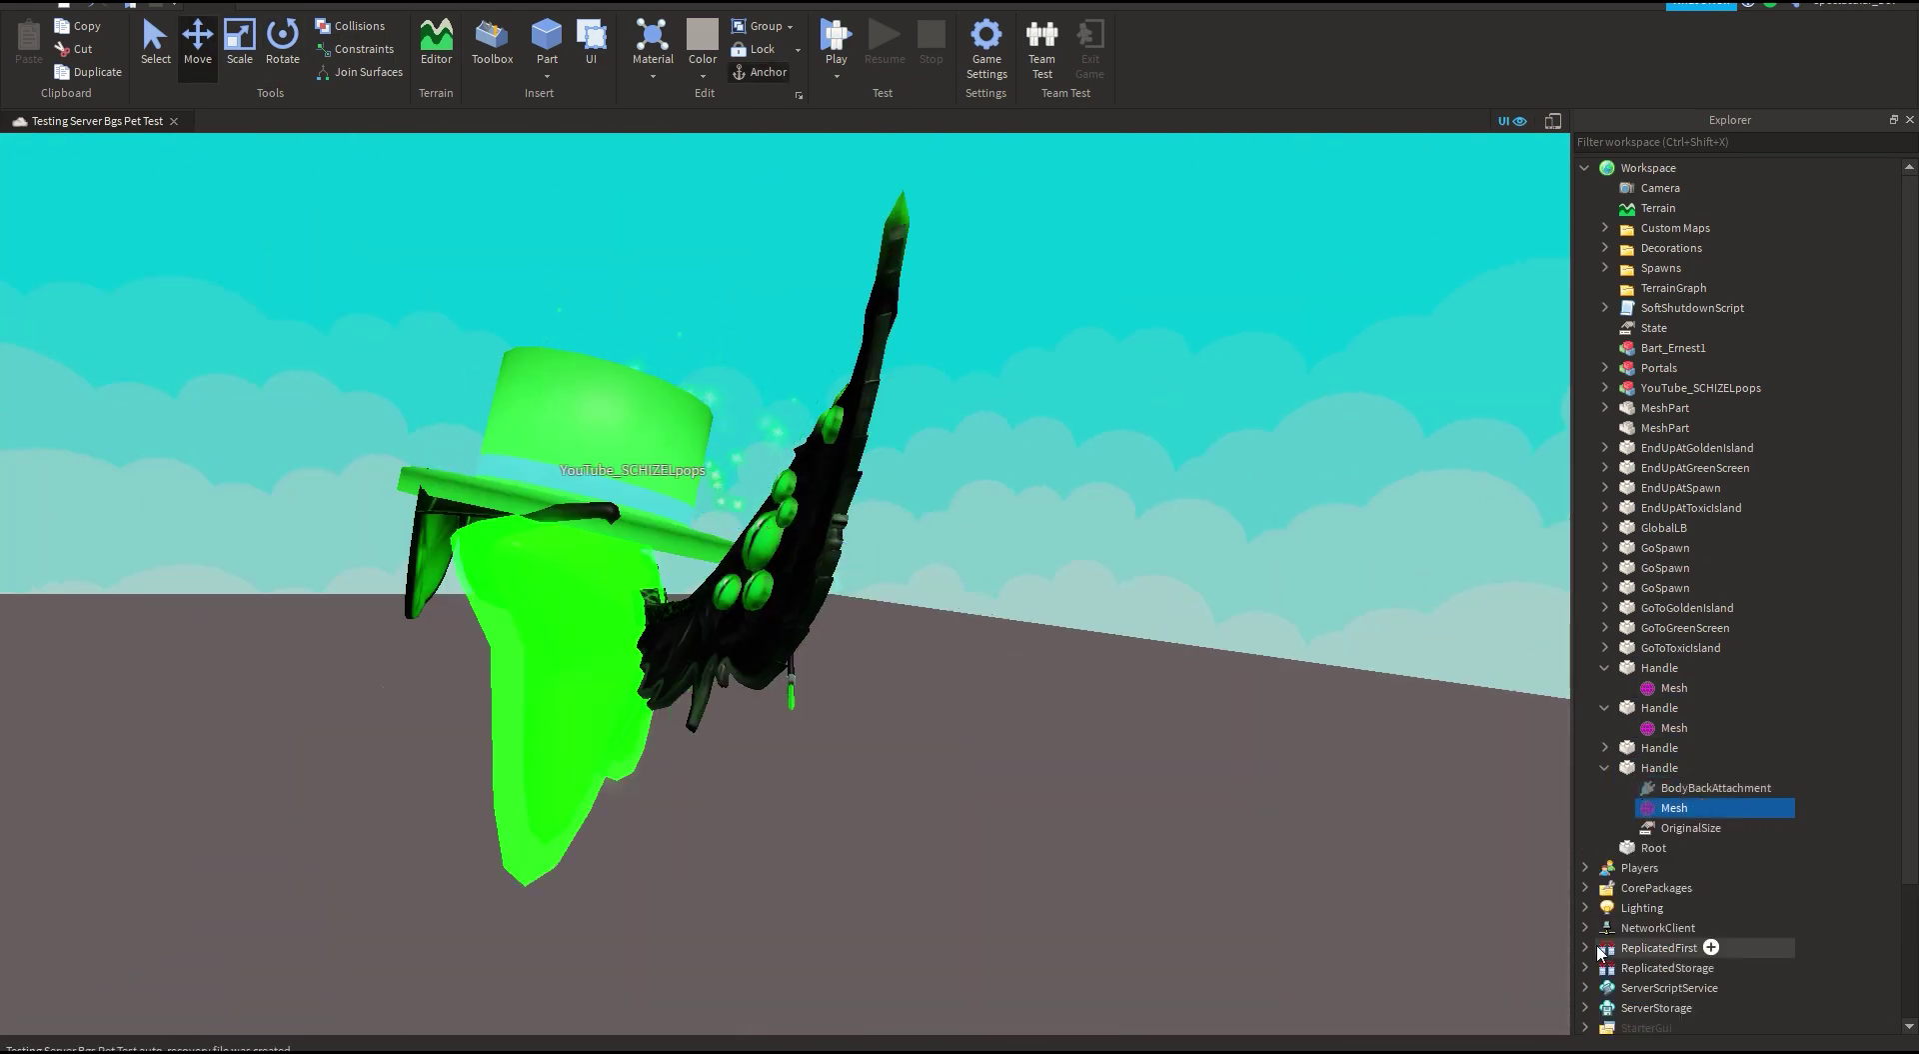
{"action": "right_click_drag", "start_coordinate": [1303, 862], "coordinate": [1303, 862]}
{"action": "left_click", "coordinate": [759, 468]}
{"action": "right_click_drag", "start_coordinate": [760, 467], "coordinate": [752, 443]}
Step: Reduce the size of the top hat's Mesh so the hat fits between the wings
{"action": "left_click", "coordinate": [983, 820]}
{"action": "right_click_drag", "start_coordinate": [983, 820], "coordinate": [982, 820]}
{"action": "left_click", "coordinate": [1680, 708]}
{"action": "right_click_drag", "start_coordinate": [1405, 960], "coordinate": [1405, 960]}
{"action": "left_click", "coordinate": [1675, 728]}
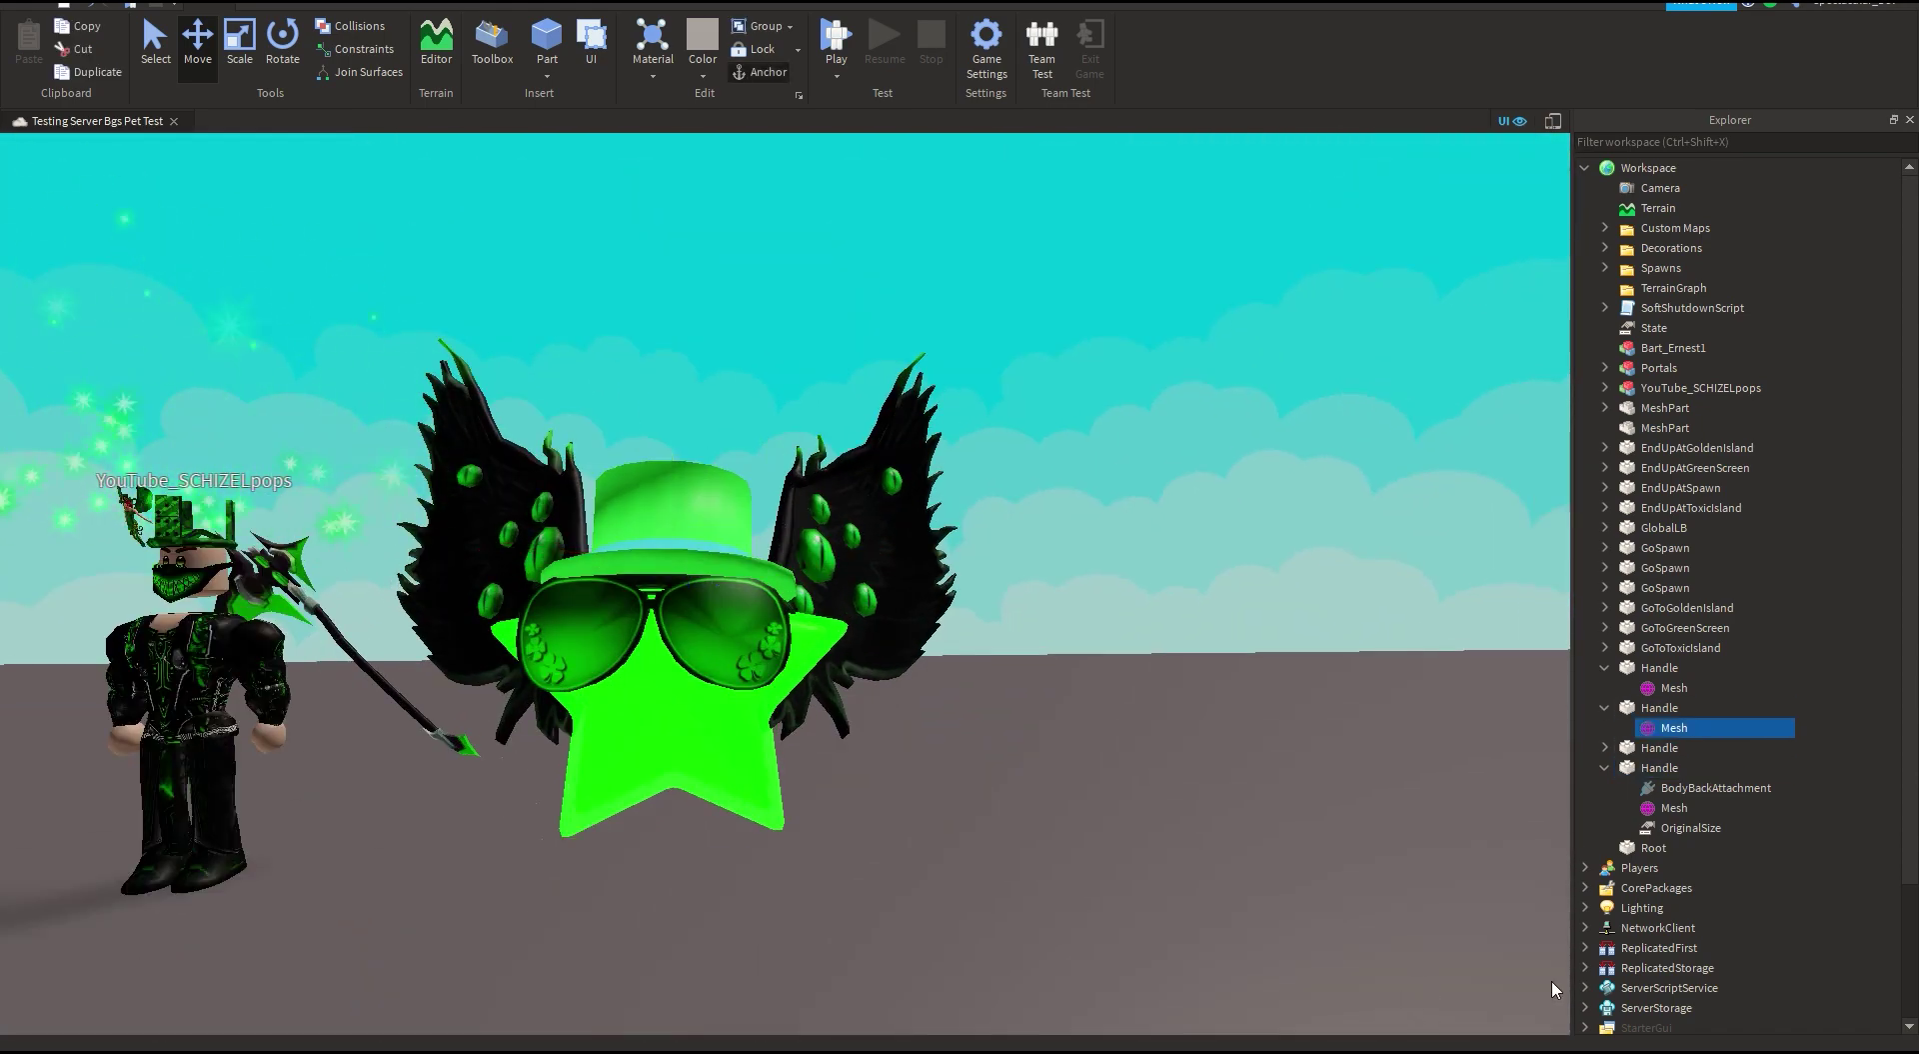
Step: Reposition the smaller top hat so it rests on the star above the sunglasses
{"action": "left_click", "coordinate": [915, 603]}
{"action": "right_click_drag", "start_coordinate": [915, 603], "coordinate": [915, 604]}
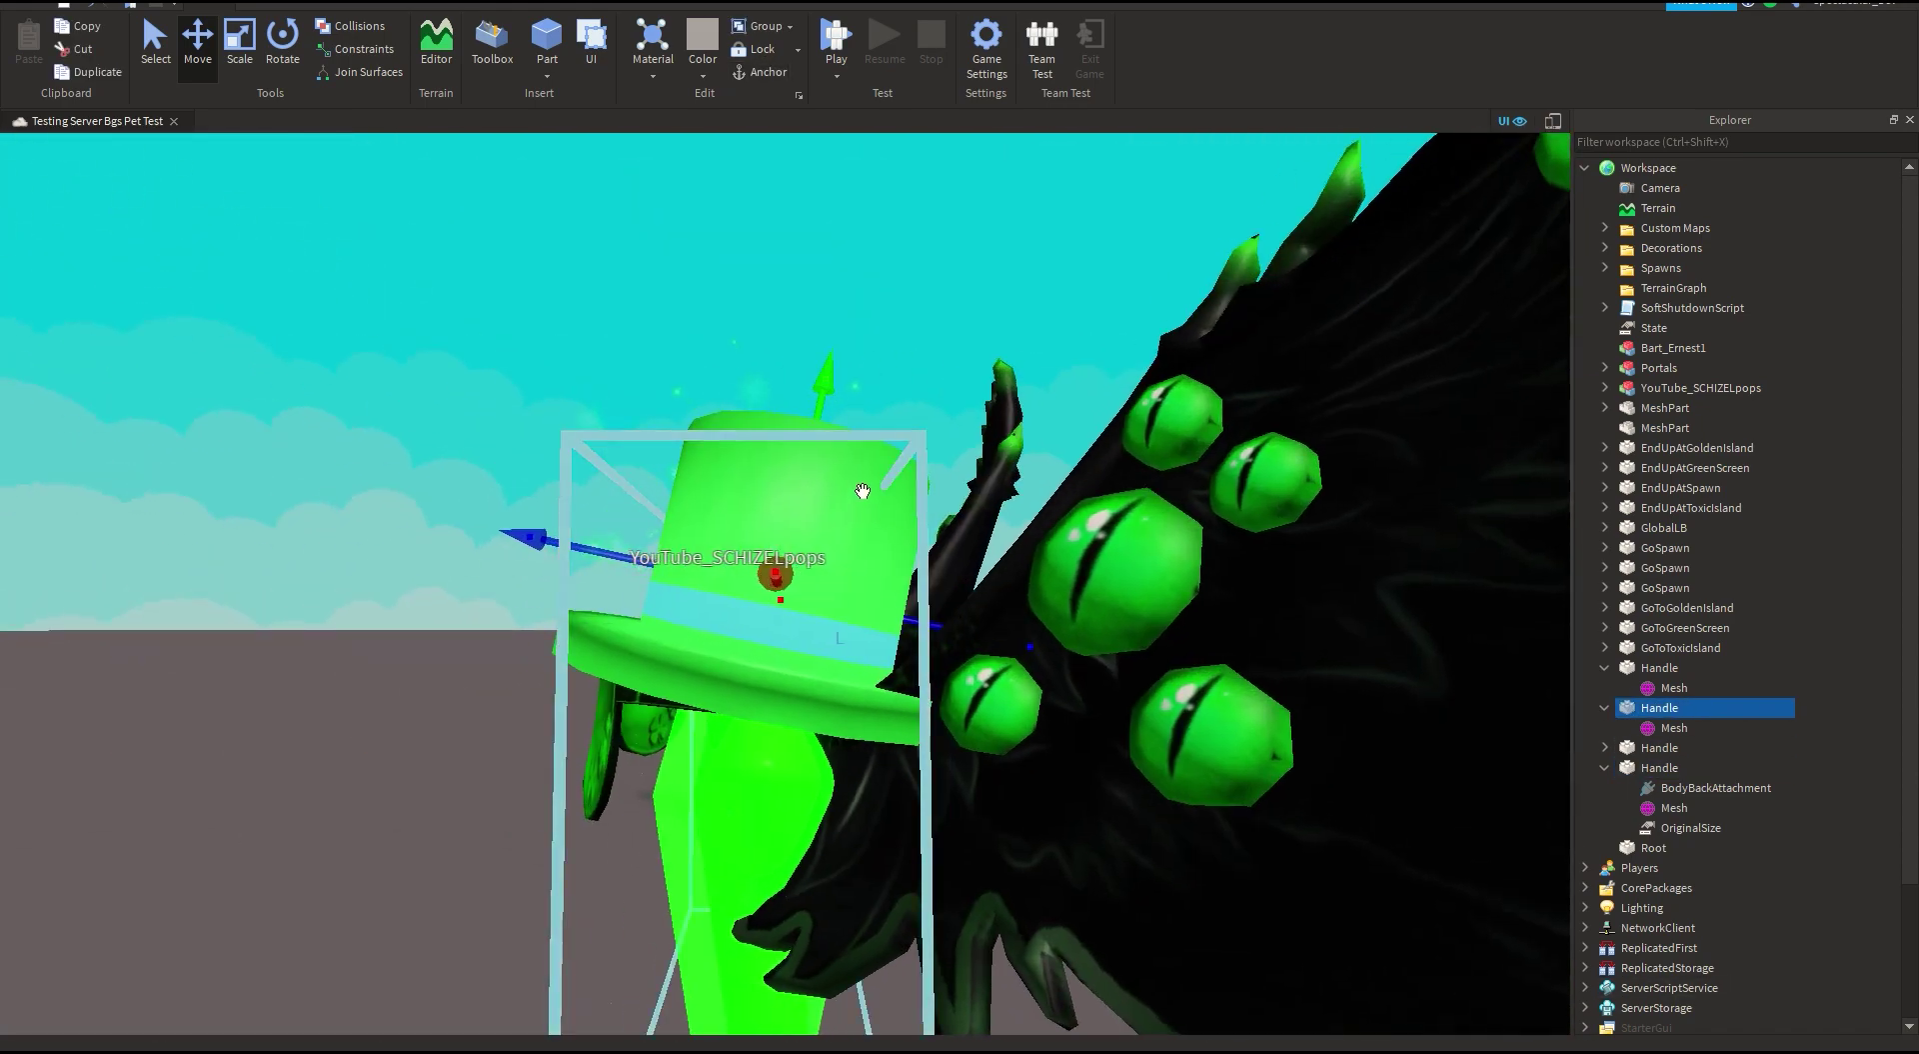
{"action": "left_click_drag", "start_coordinate": [866, 489], "coordinate": [875, 456]}
{"action": "right_click_drag", "start_coordinate": [874, 456], "coordinate": [840, 458]}
{"action": "left_click", "coordinate": [1040, 831]}
{"action": "right_click_drag", "start_coordinate": [1131, 883], "coordinate": [1083, 853]}
{"action": "key", "text": "w"}
{"action": "key", "text": "d"}
{"action": "key", "text": "s"}
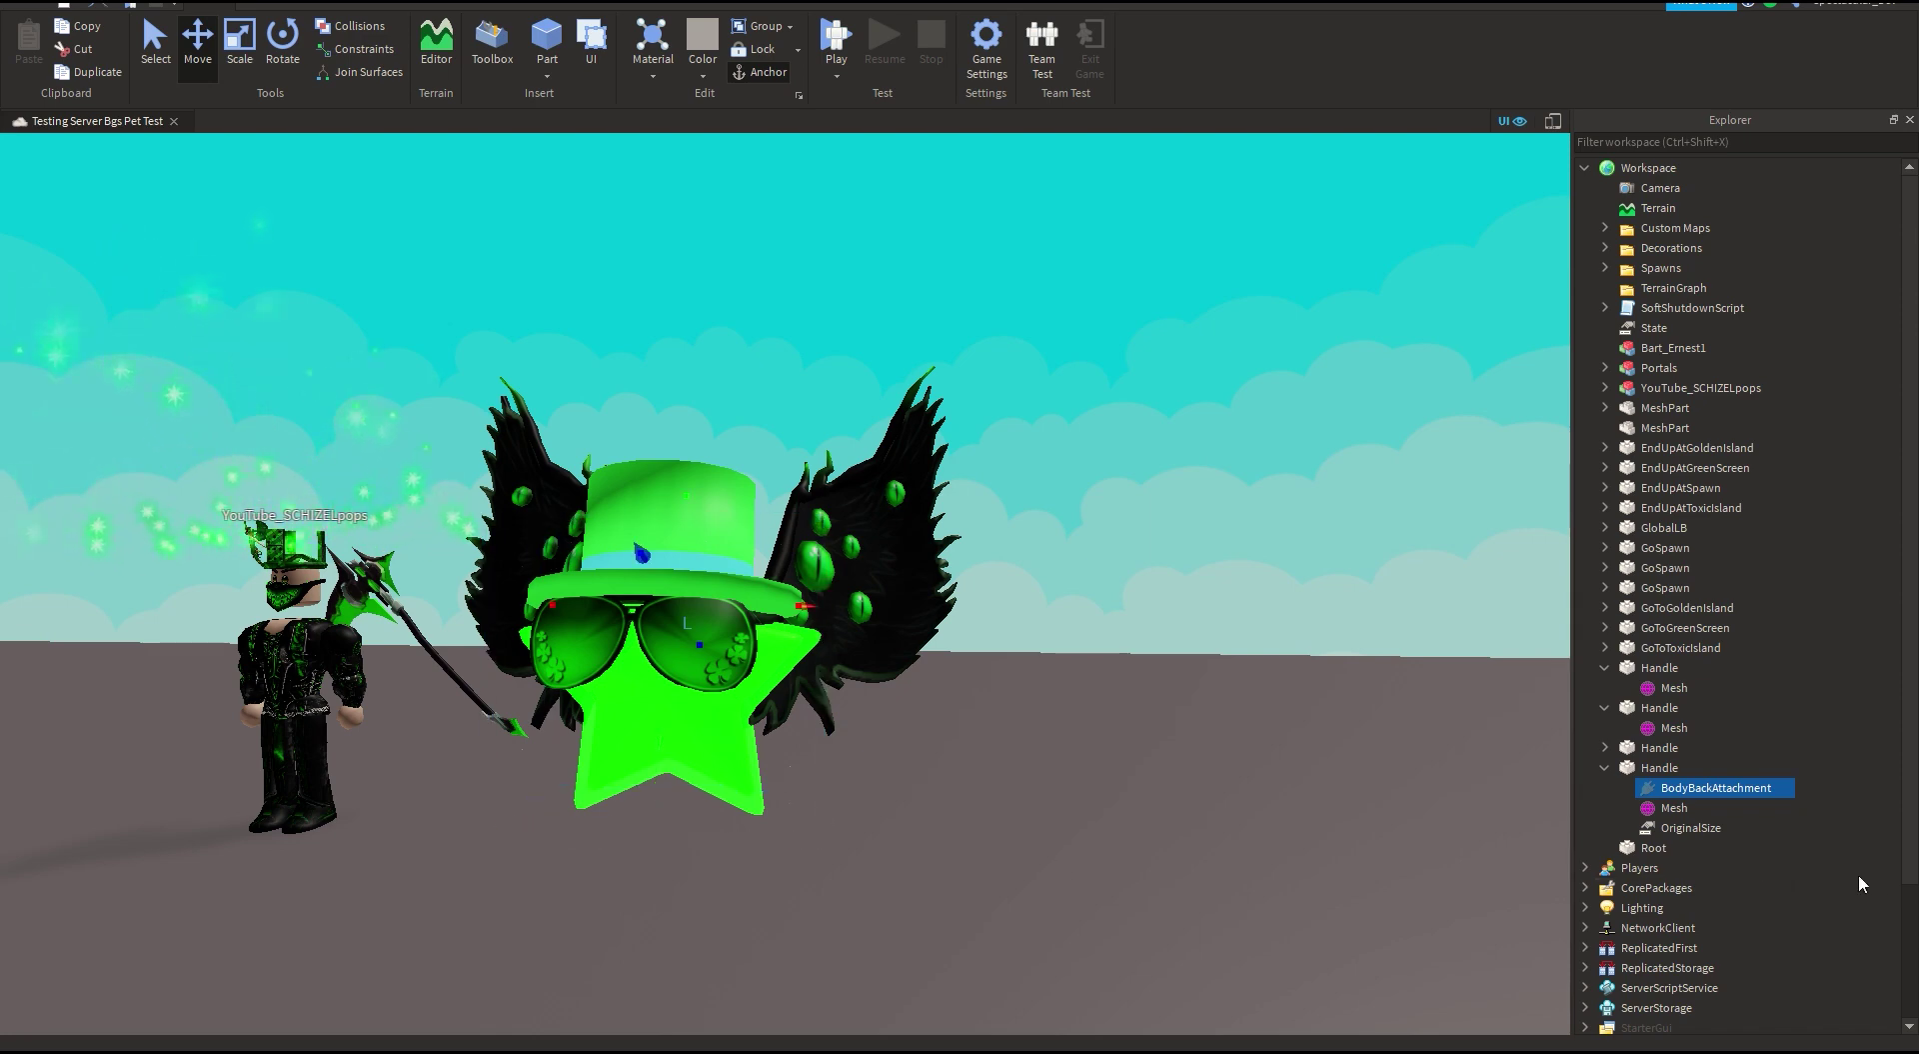
Step: Adjust the placement of the wings' Handle behind the star
{"action": "left_click_drag", "start_coordinate": [826, 485], "coordinate": [889, 521]}
{"action": "key", "text": "a"}
{"action": "right_click_drag", "start_coordinate": [1013, 747], "coordinate": [1012, 748]}
{"action": "key", "text": "a"}
{"action": "key", "text": "s"}
{"action": "scroll", "coordinate": [944, 758], "scroll_direction": "up", "scroll_amount": 1}
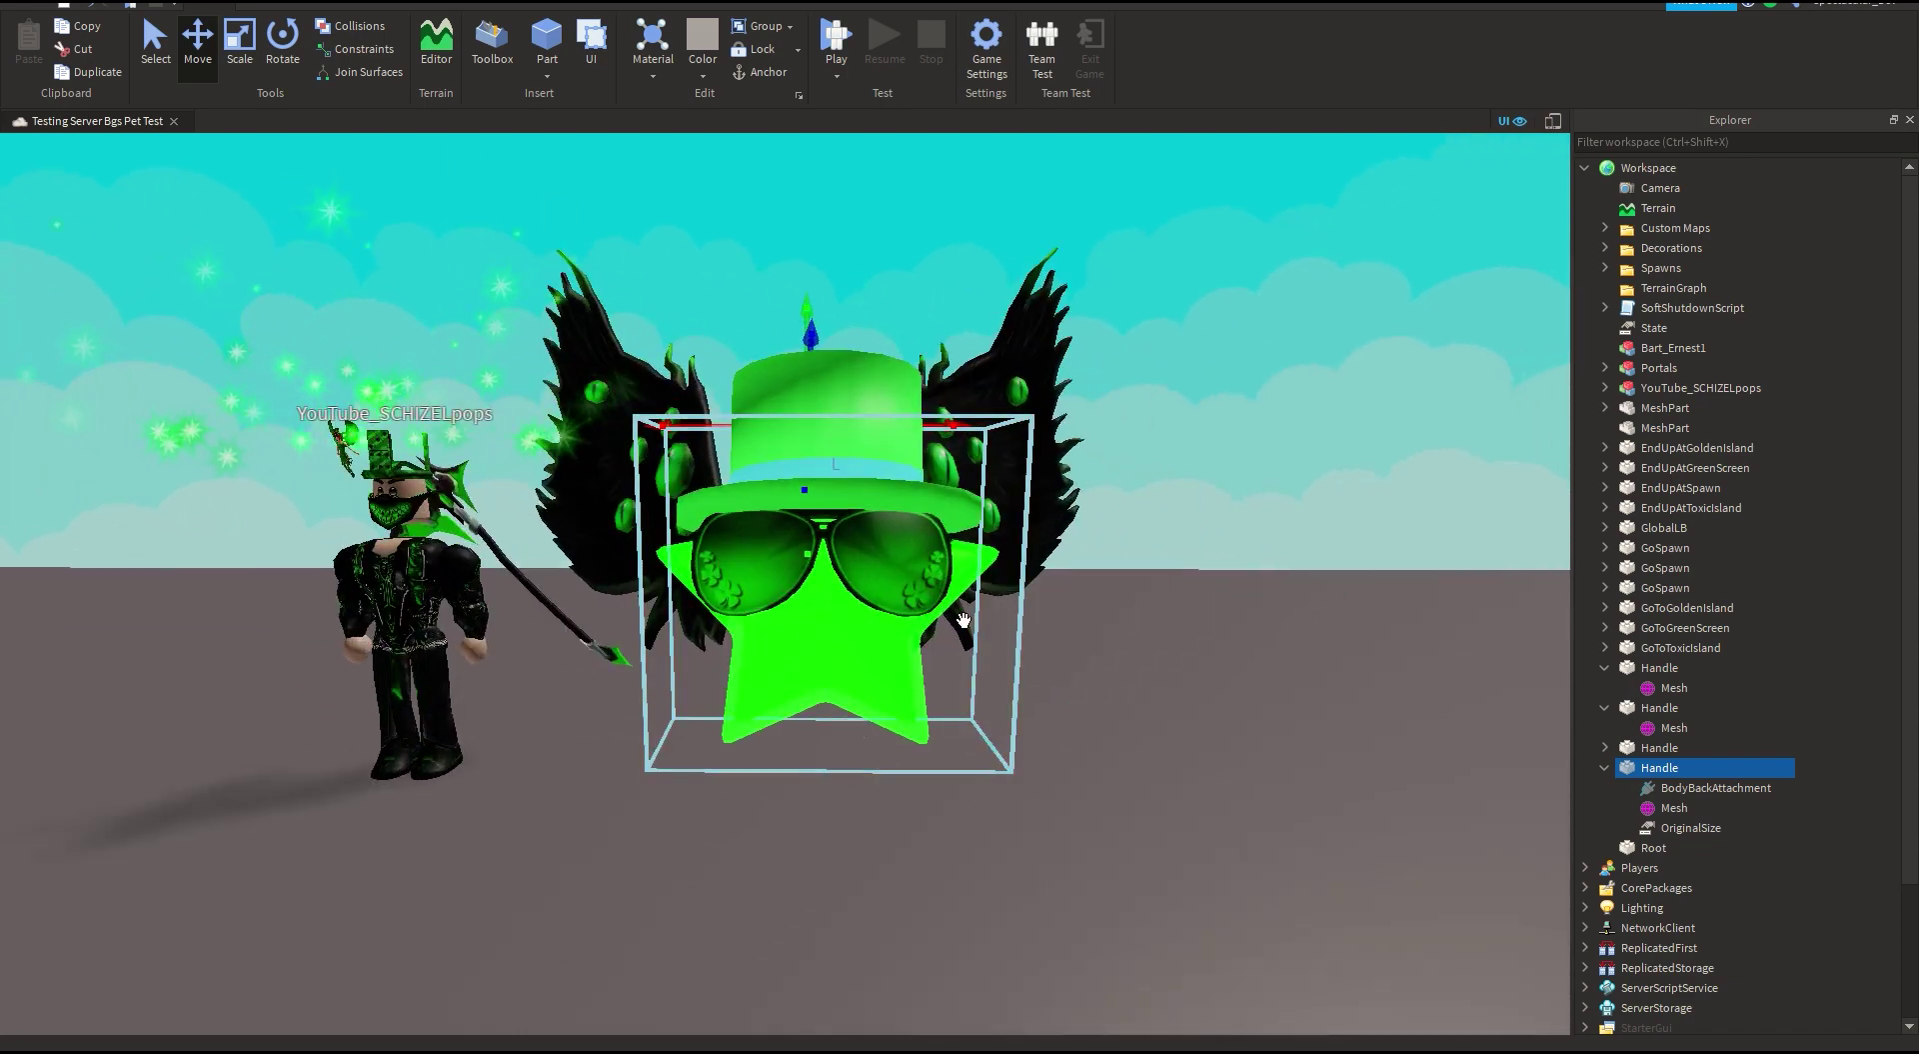
{"action": "scroll", "coordinate": [729, 790], "scroll_direction": "up", "scroll_amount": 3}
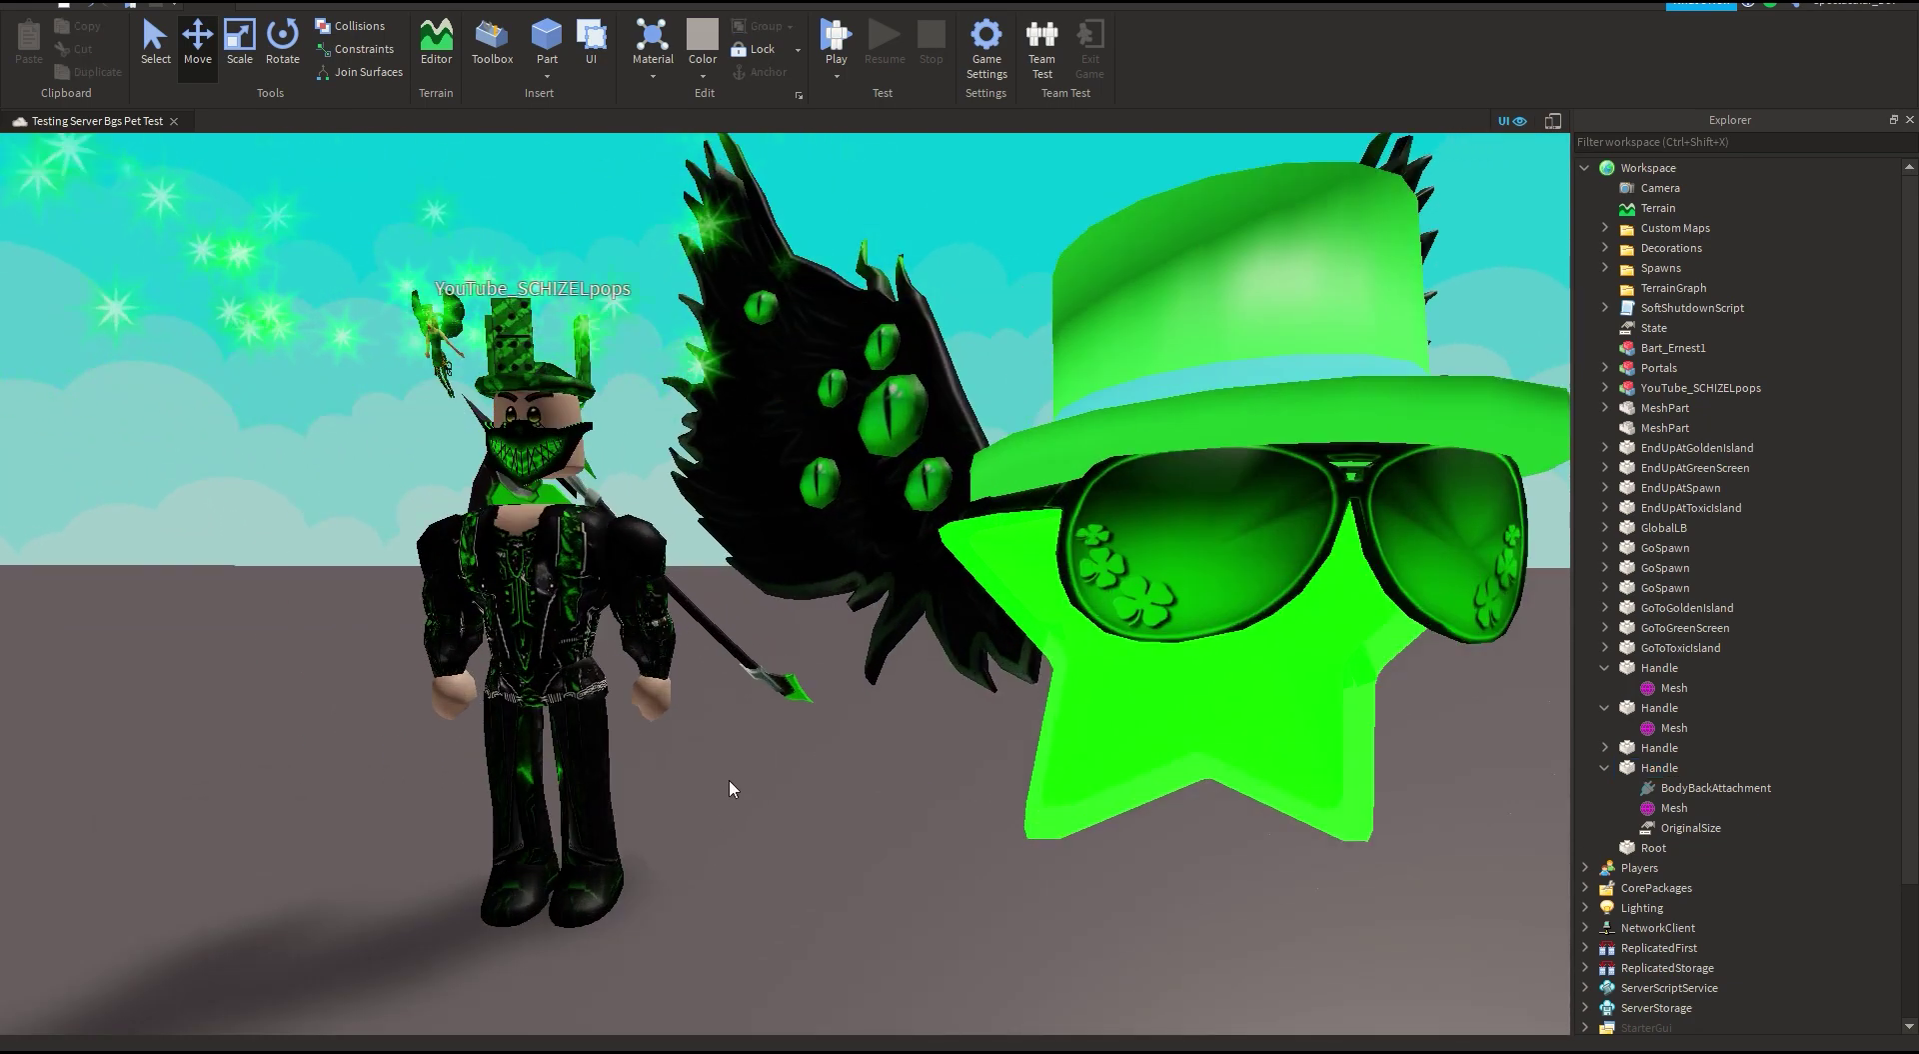
{"action": "scroll", "coordinate": [806, 753], "scroll_direction": "down", "scroll_amount": 2}
{"action": "scroll", "coordinate": [805, 754], "scroll_direction": "up", "scroll_amount": 1}
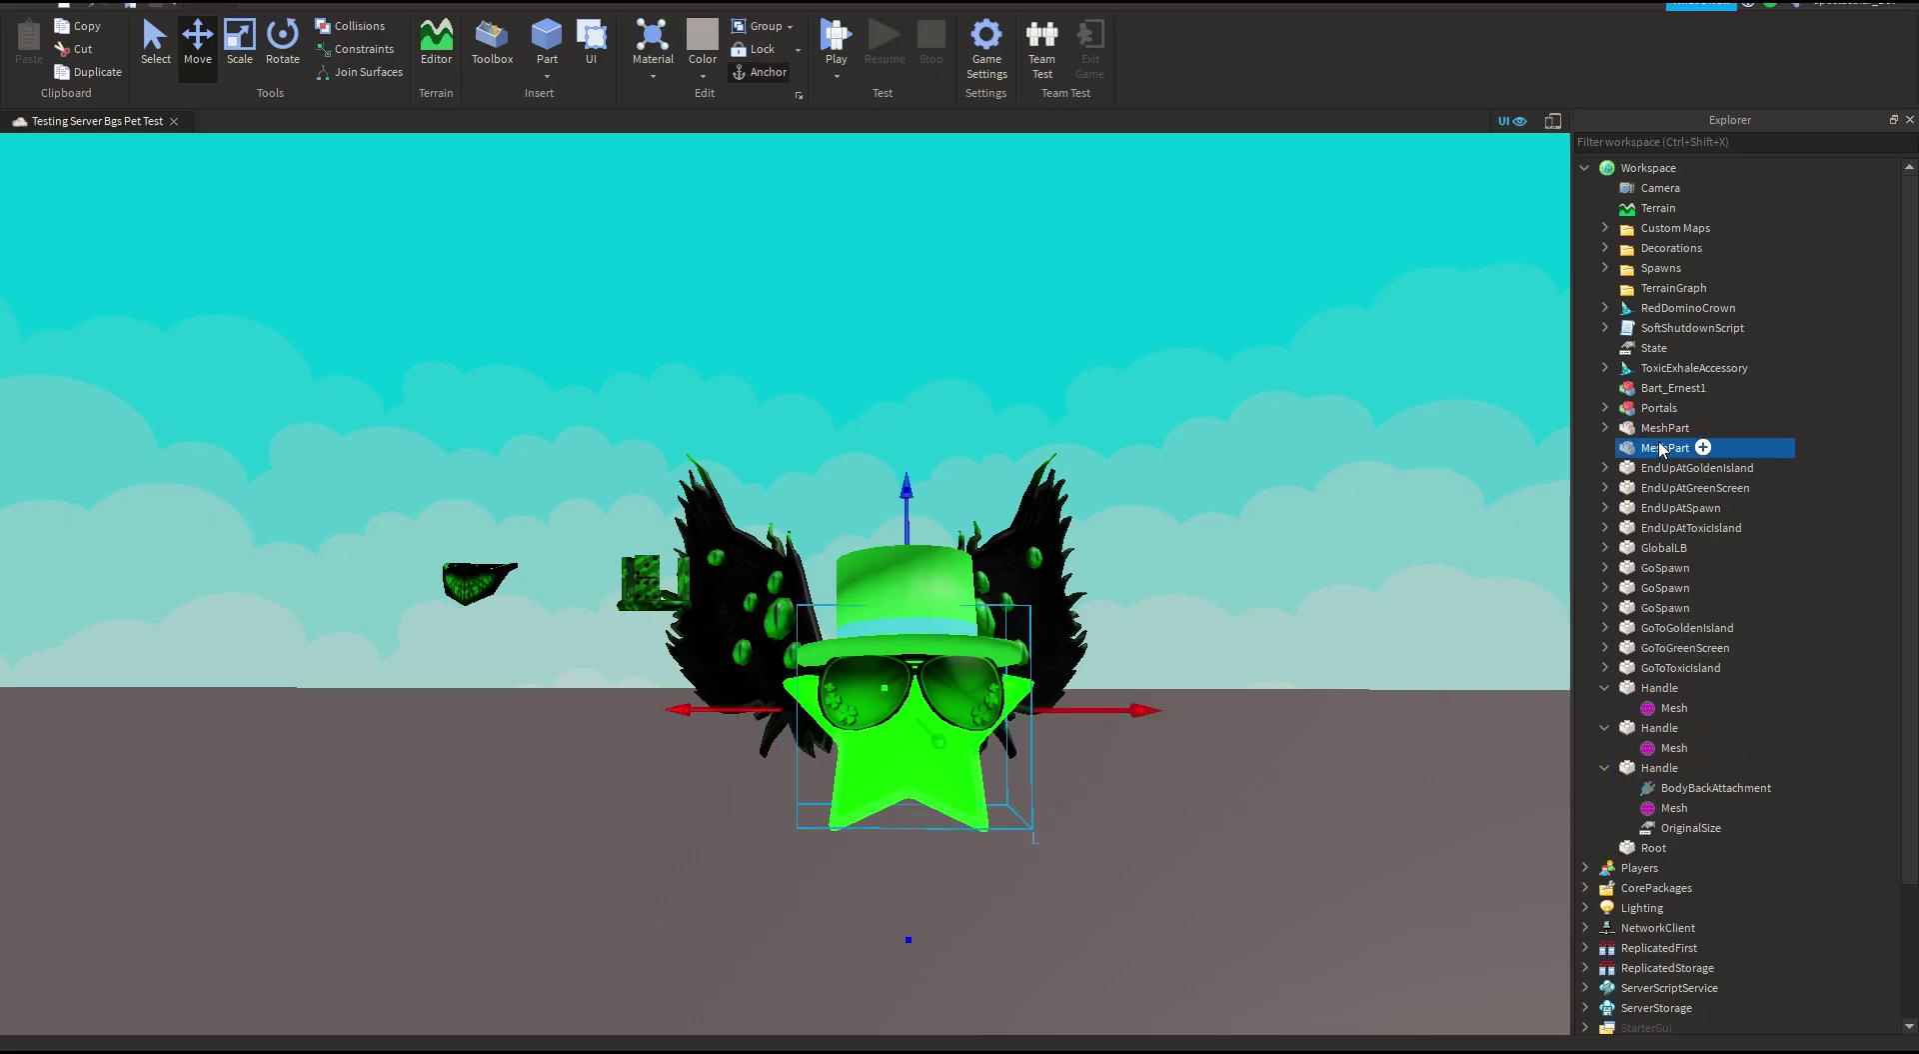
Step: Move the Handles of ToxicExhaleAccessory and RedDominoCrown directly into the Workspace and delete the two emptied accessories
{"action": "left_click", "coordinate": [1604, 687]}
{"action": "left_click", "coordinate": [1604, 368]}
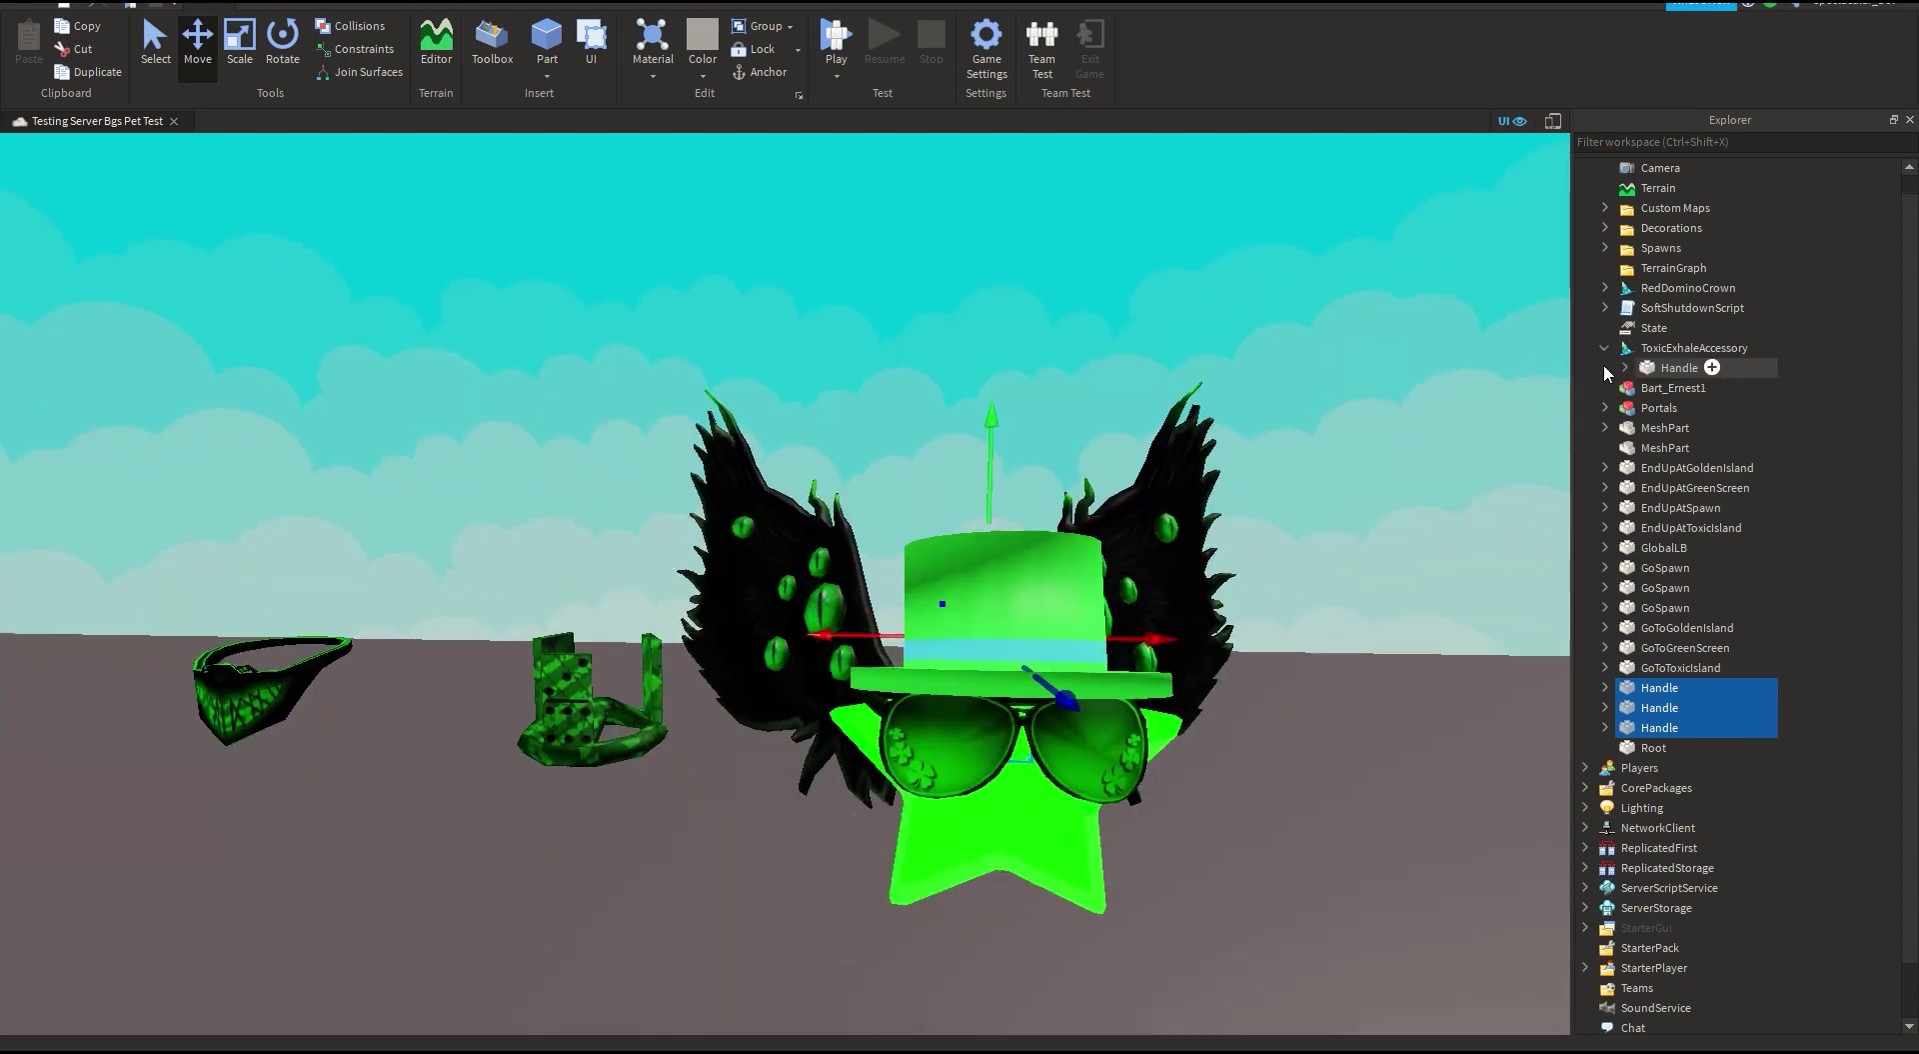
{"action": "left_click_drag", "start_coordinate": [1660, 368], "coordinate": [1649, 168]}
{"action": "left_click", "coordinate": [1604, 308]}
{"action": "left_click_drag", "start_coordinate": [1689, 307], "coordinate": [1649, 168]}
{"action": "left_click", "coordinate": [1679, 308]}
{"action": "left_click", "coordinate": [1684, 388], "text": "ctrl"}
{"action": "key", "text": "Delete"}
Step: Delete AvatarPartScaleType, FaceFrontAttachment and OriginalSize from the mask's Handle and enlarge its SpecialMesh over the star
{"action": "left_click", "coordinate": [1669, 728]}
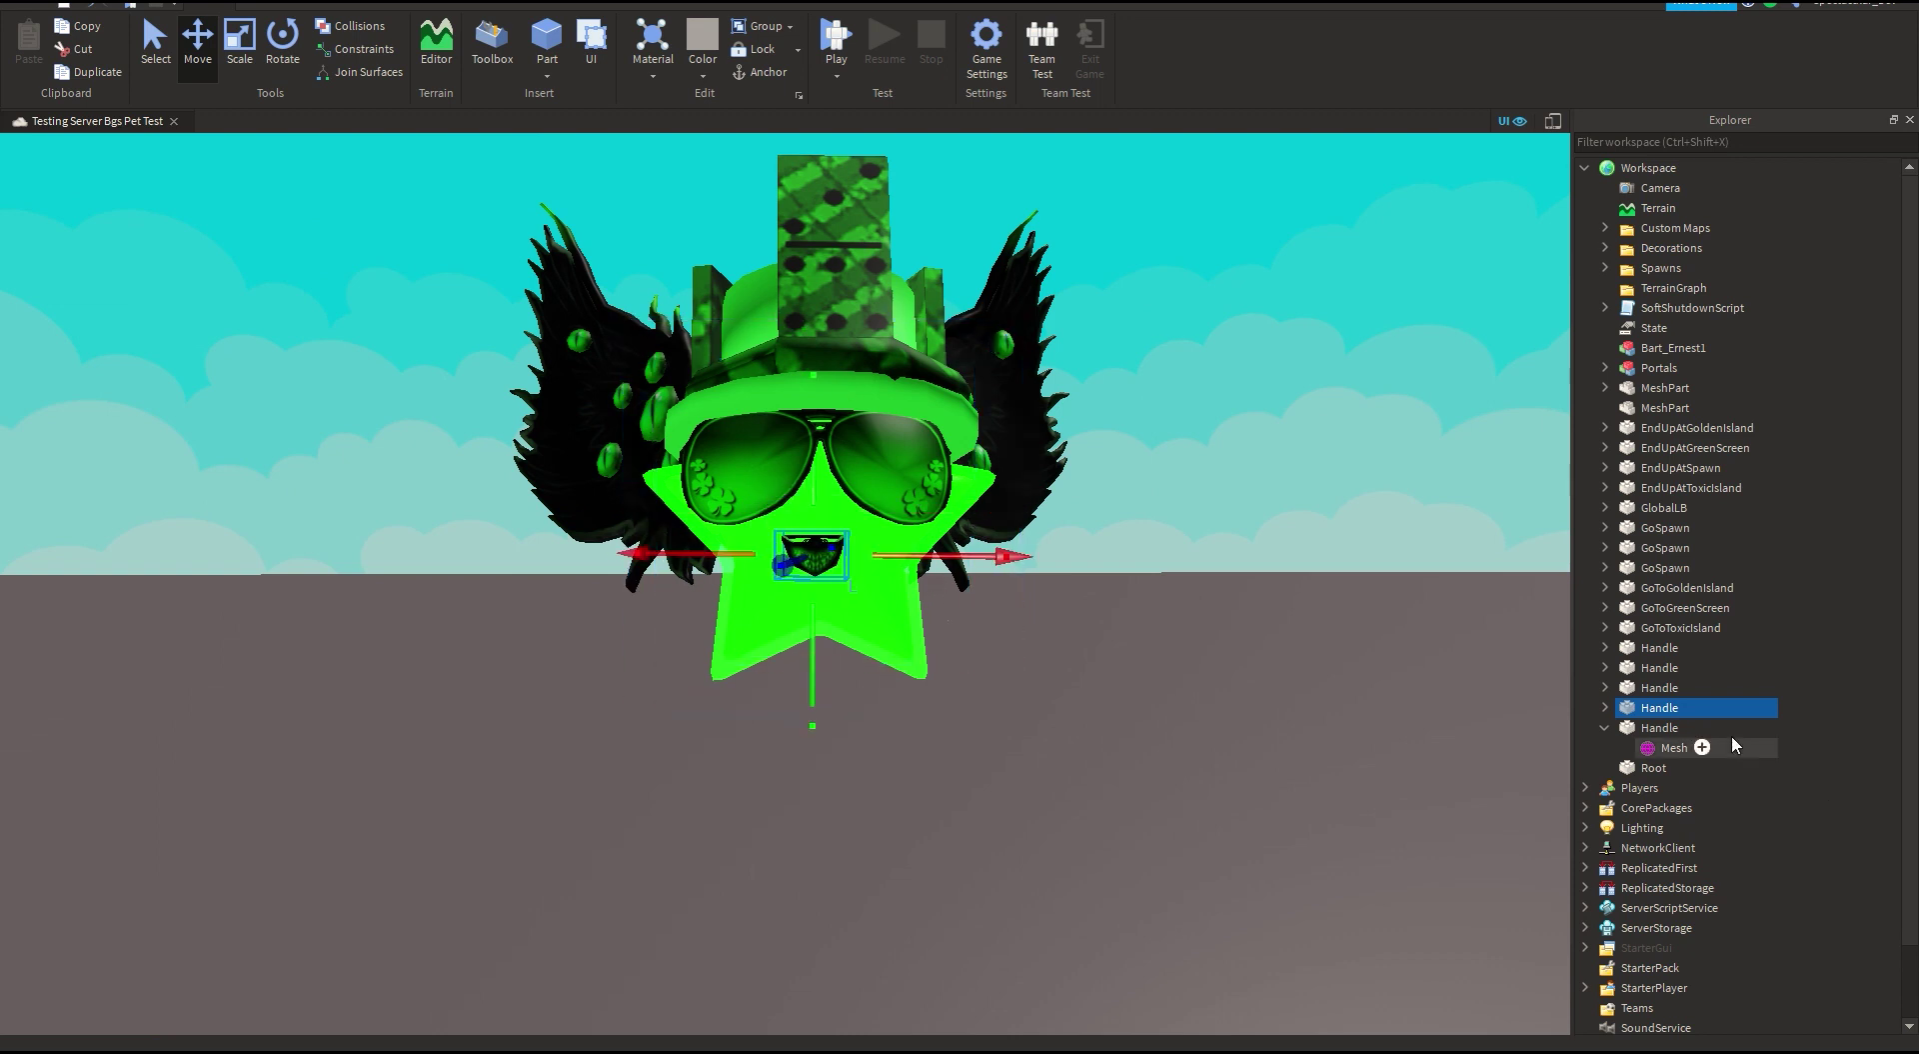
{"action": "left_click_drag", "start_coordinate": [1731, 733], "coordinate": [1736, 721]}
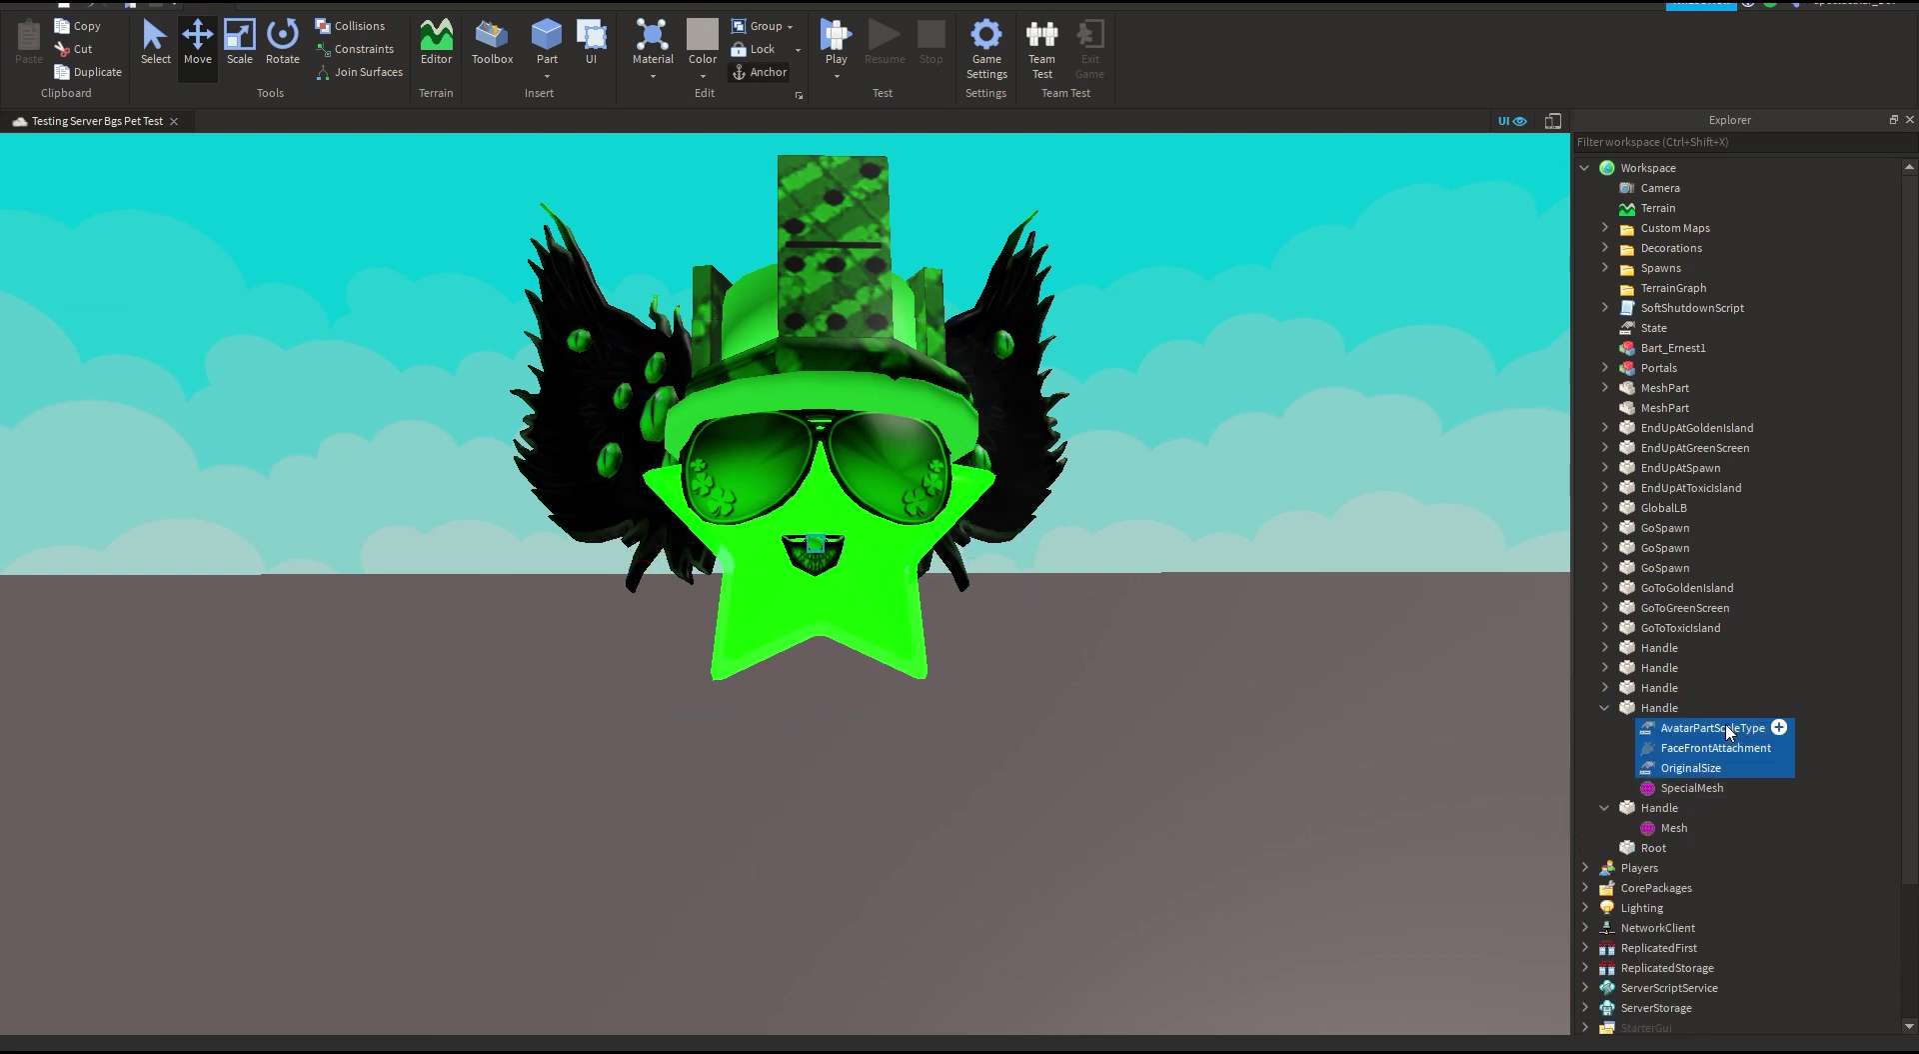
{"action": "key", "text": "Delete"}
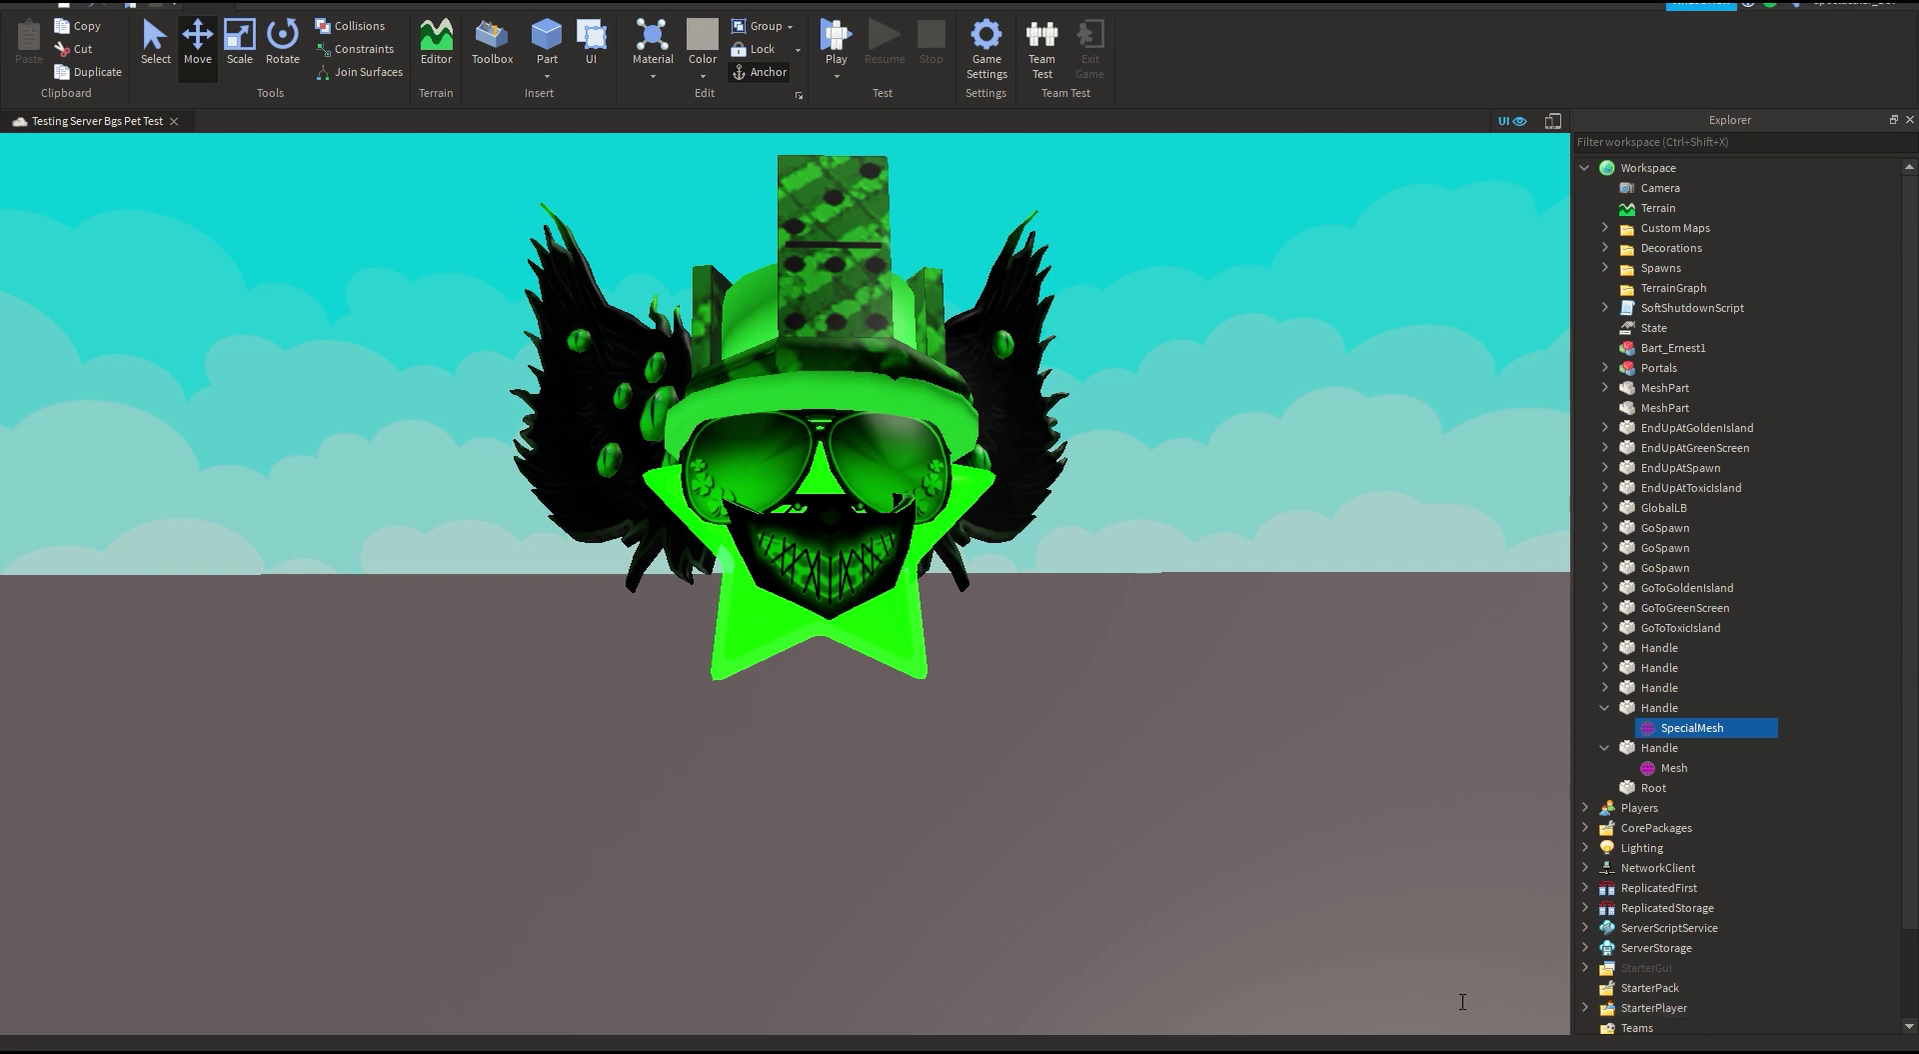
Step: Check the mask on the star from several angles and delete the mask's Handle
{"action": "right_click_drag", "start_coordinate": [1098, 770], "coordinate": [1415, 959]}
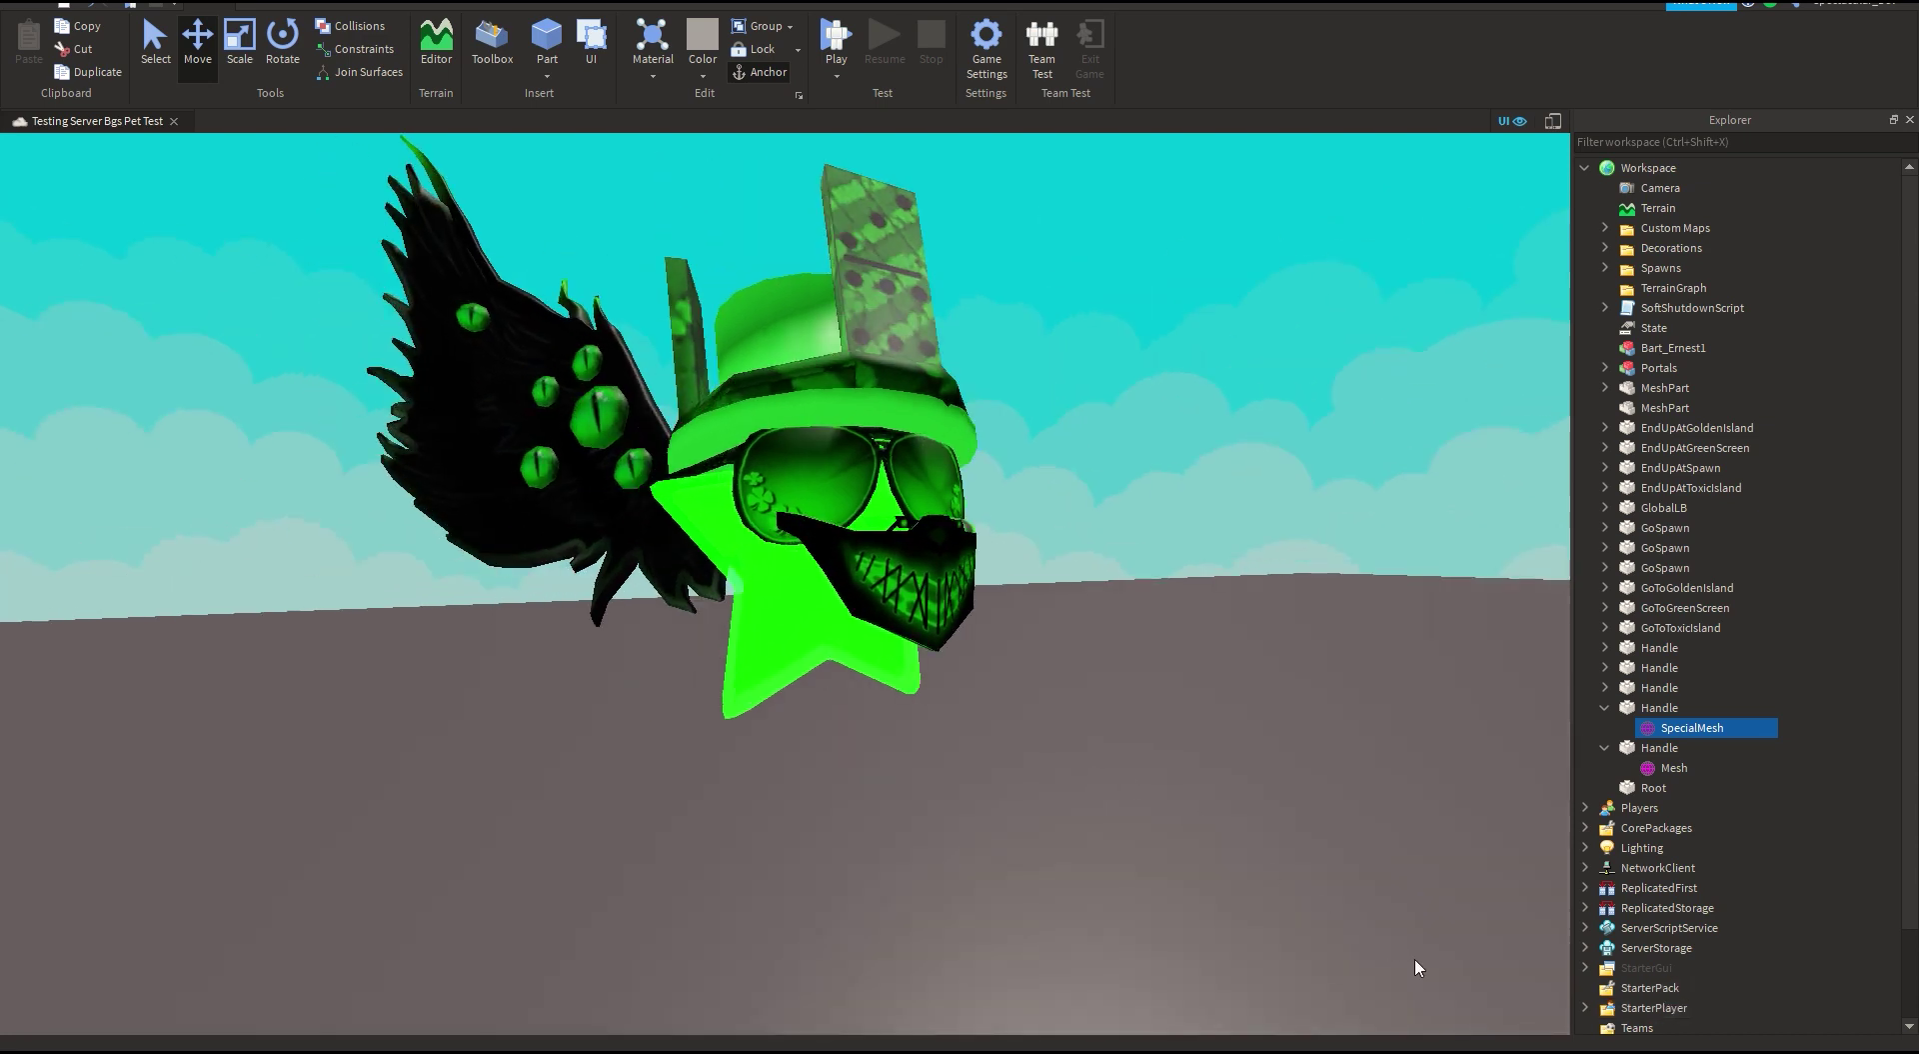
{"action": "scroll", "coordinate": [1392, 965], "scroll_direction": "up", "scroll_amount": 2}
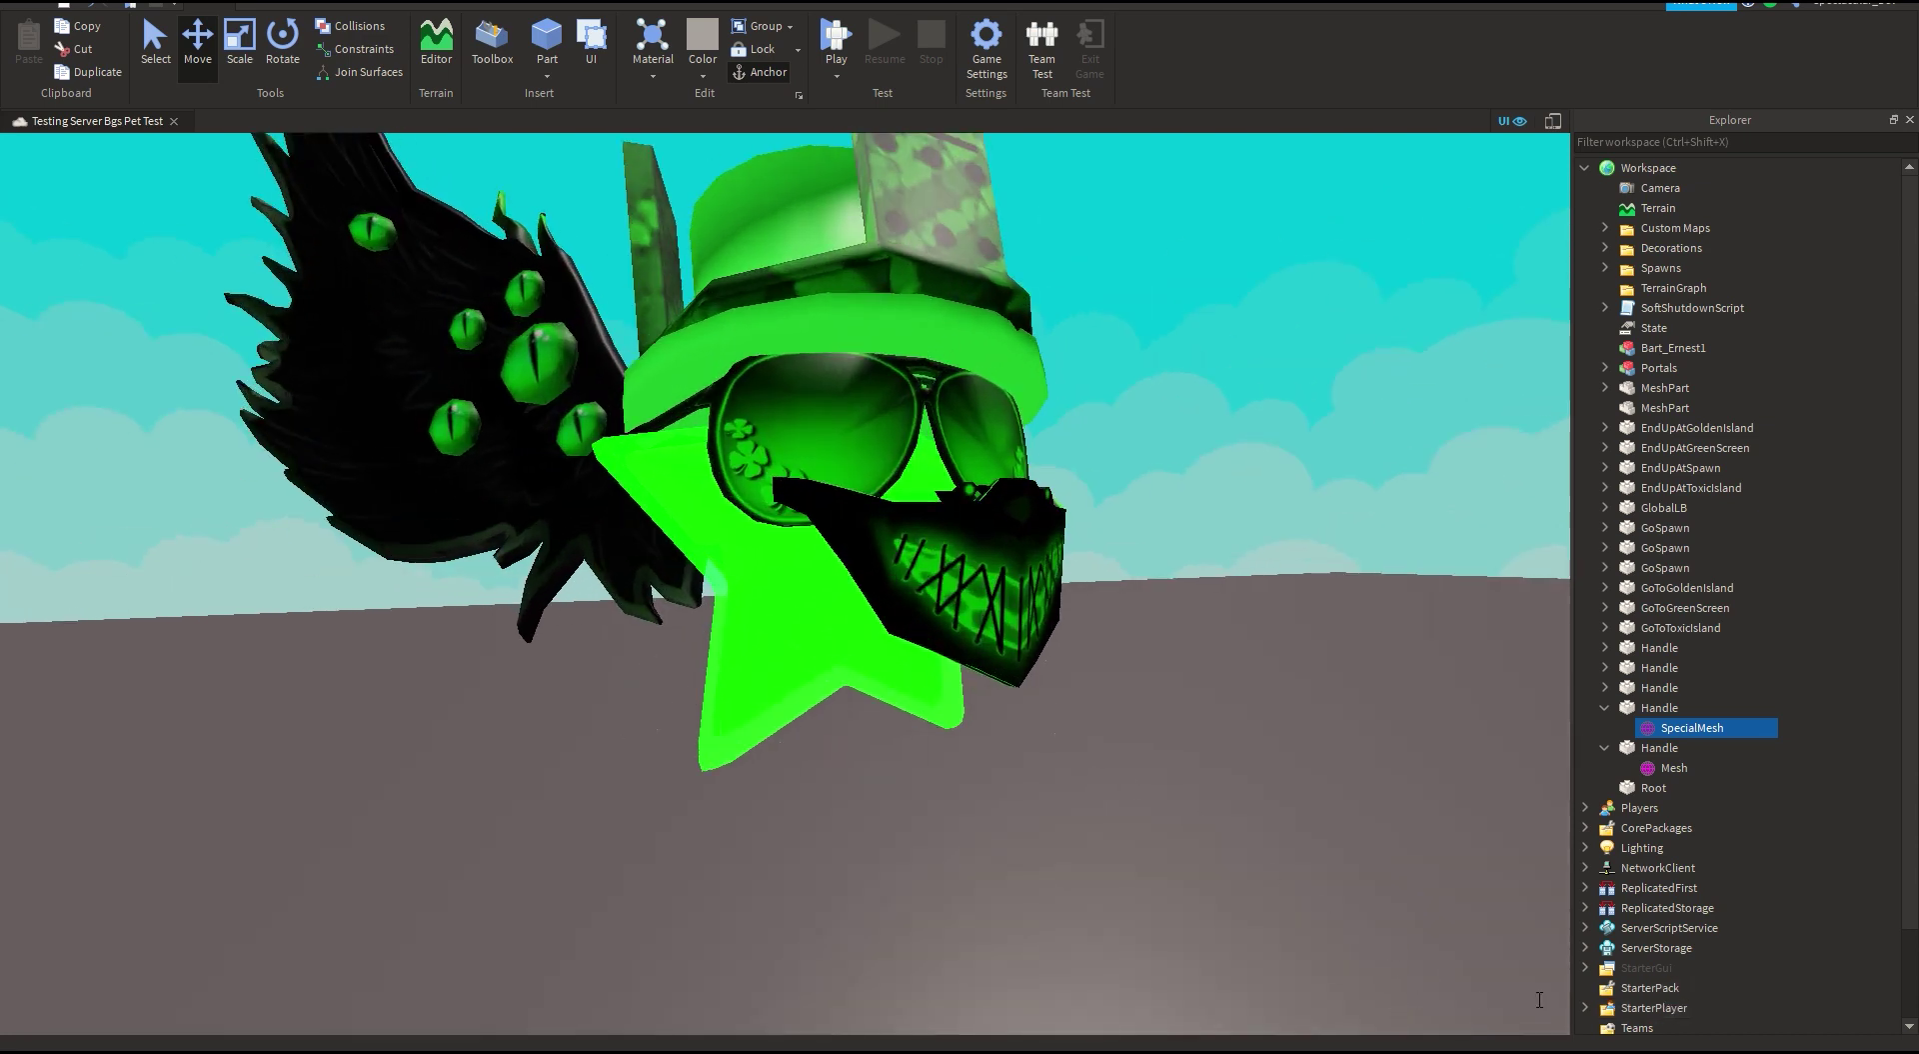
{"action": "left_click", "coordinate": [998, 685]}
{"action": "right_click_drag", "start_coordinate": [998, 690], "coordinate": [1297, 811]}
{"action": "key", "text": "ctrl+4"}
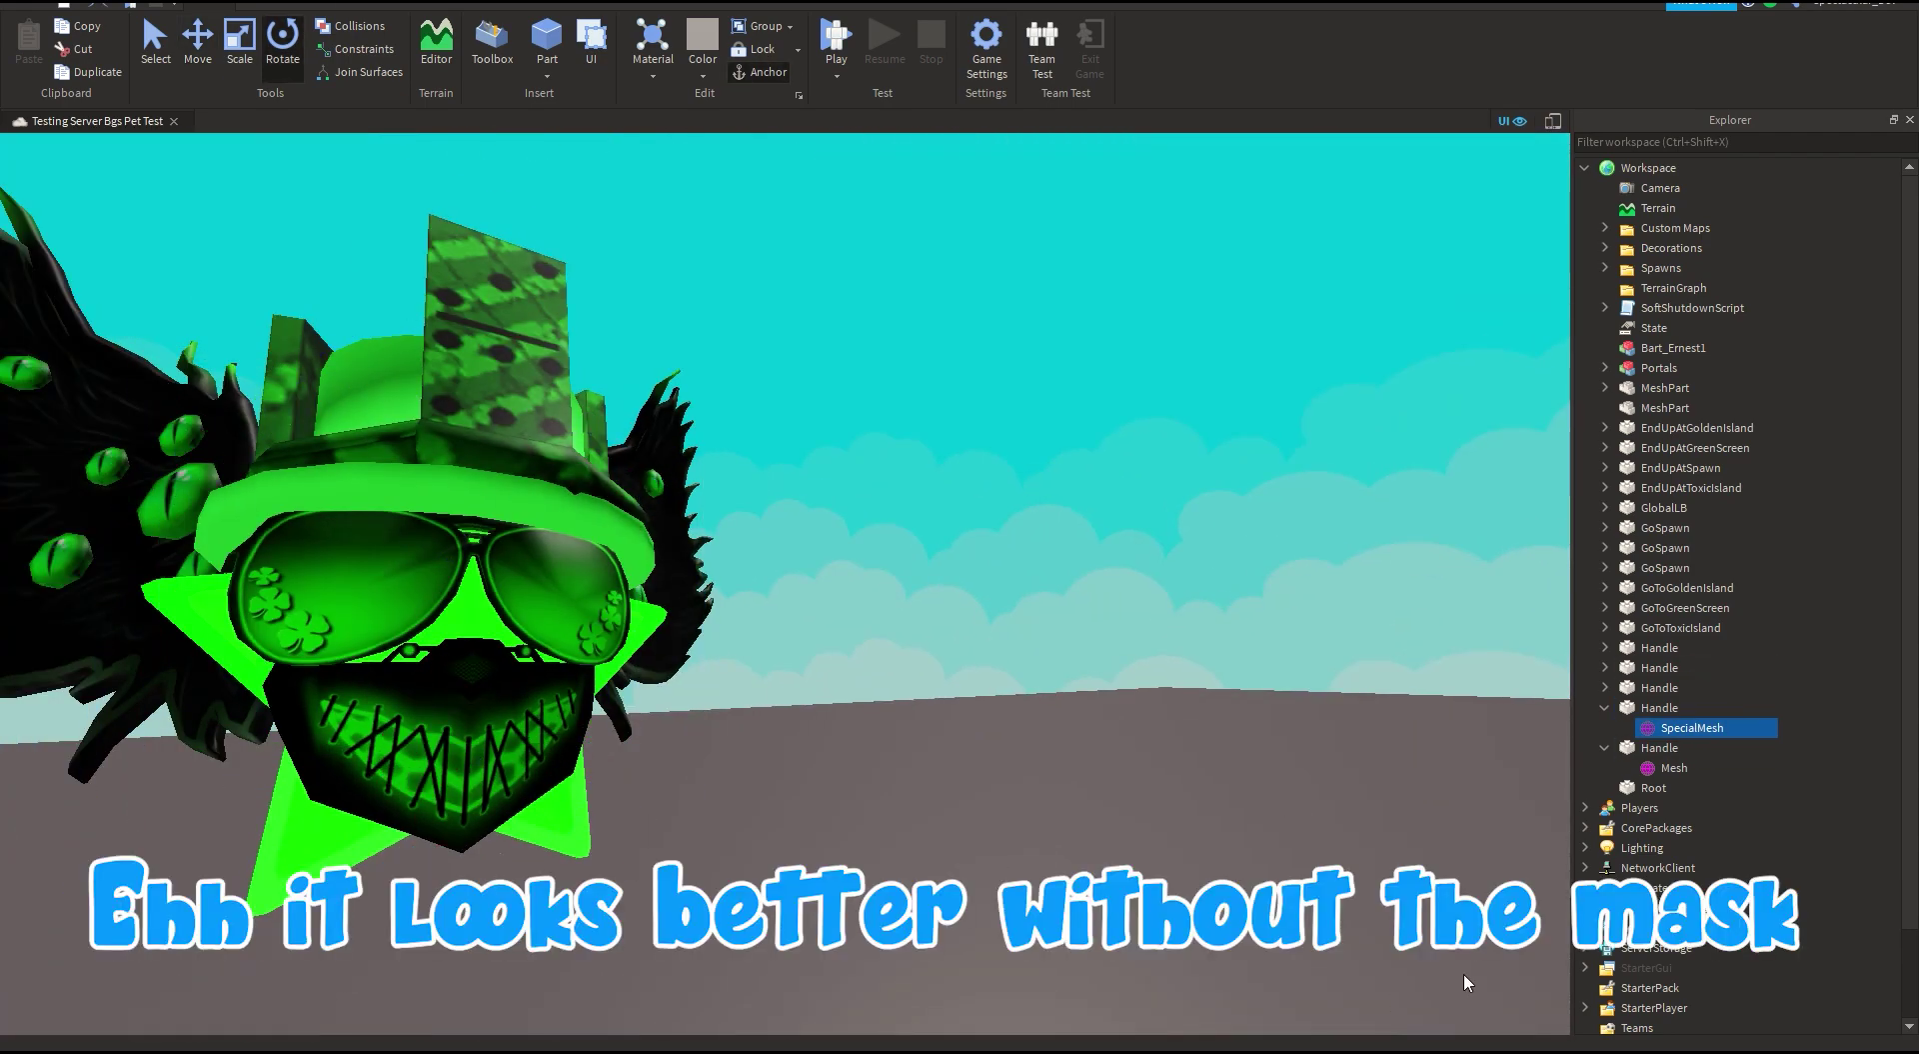
{"action": "left_click", "coordinate": [465, 761]}
{"action": "right_click_drag", "start_coordinate": [700, 759], "coordinate": [855, 691]}
{"action": "key", "text": "ctrl+2"}
{"action": "scroll", "coordinate": [855, 692], "scroll_direction": "down", "scroll_amount": 3}
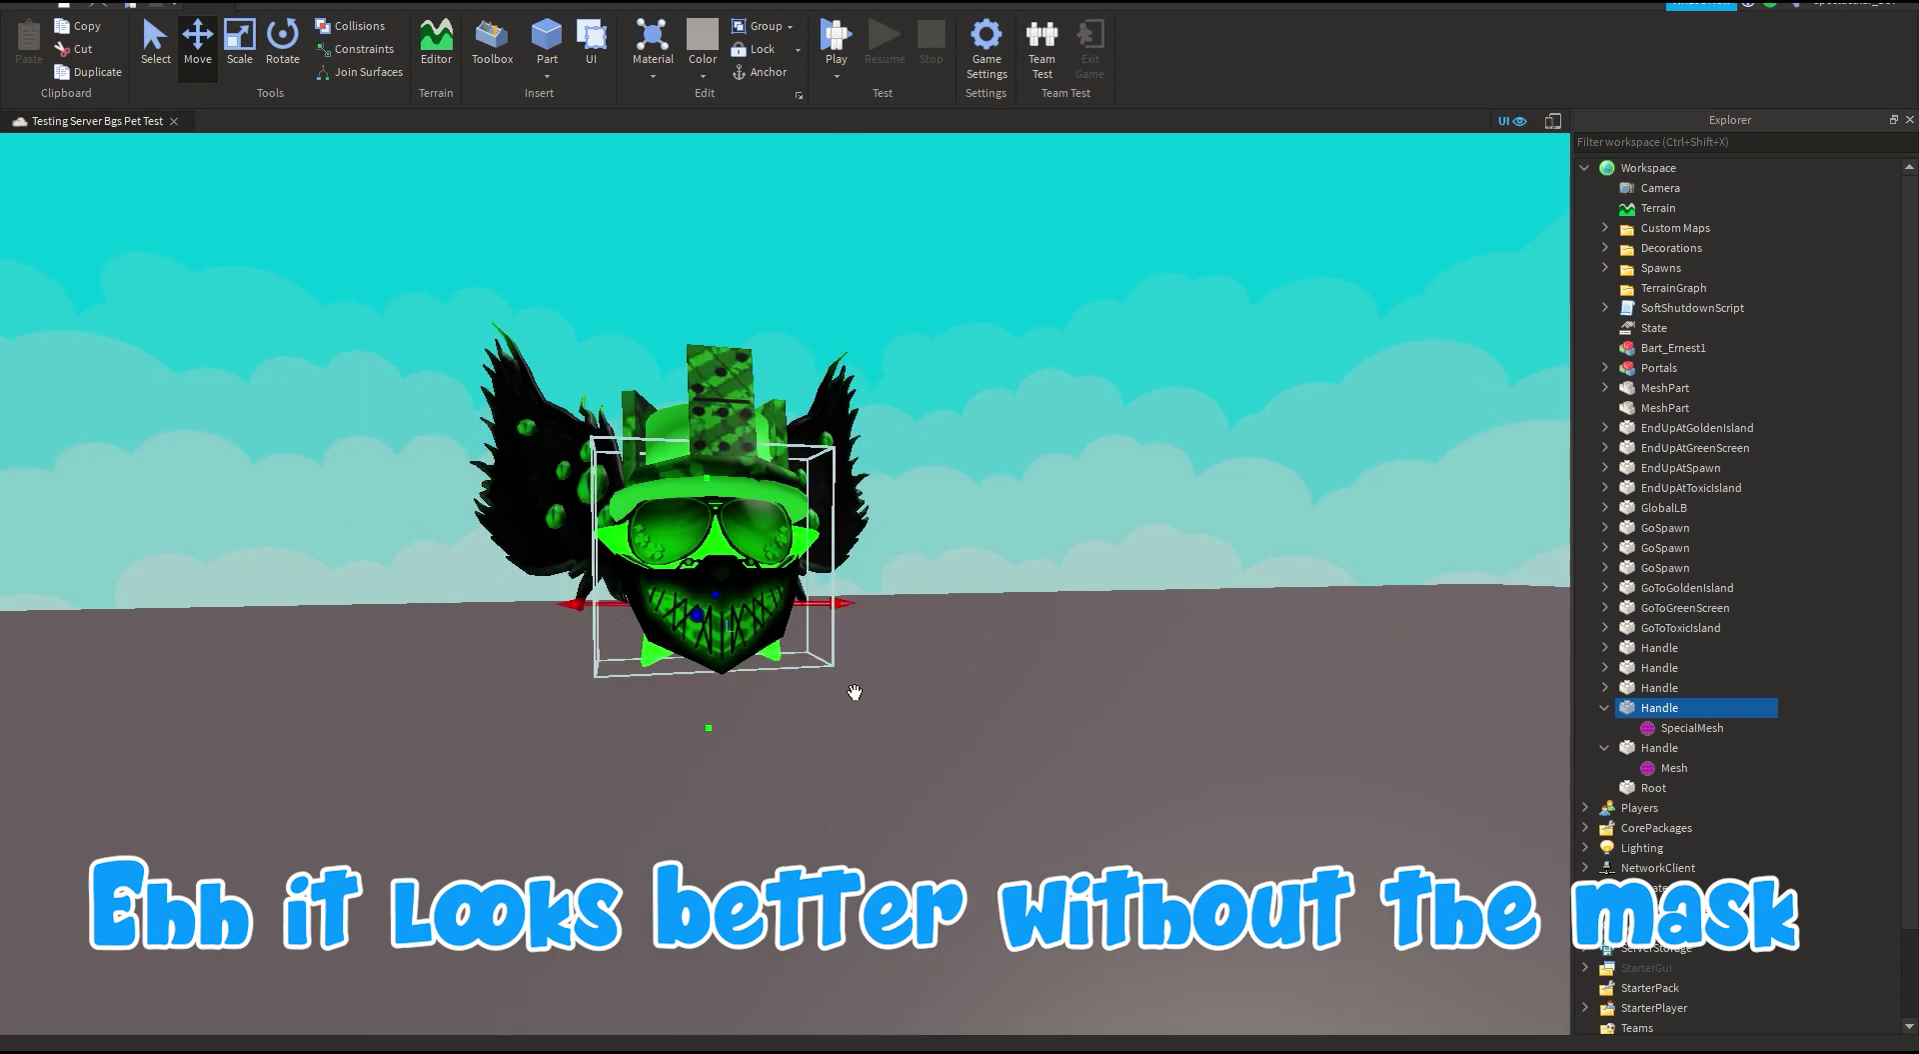
{"action": "key", "text": "Delete"}
Step: Examine the overall look of the star pet with its crown, top hat, sunglasses and wings
{"action": "scroll", "coordinate": [965, 762], "scroll_direction": "up", "scroll_amount": 5}
{"action": "scroll", "coordinate": [1020, 639], "scroll_direction": "down", "scroll_amount": 5}
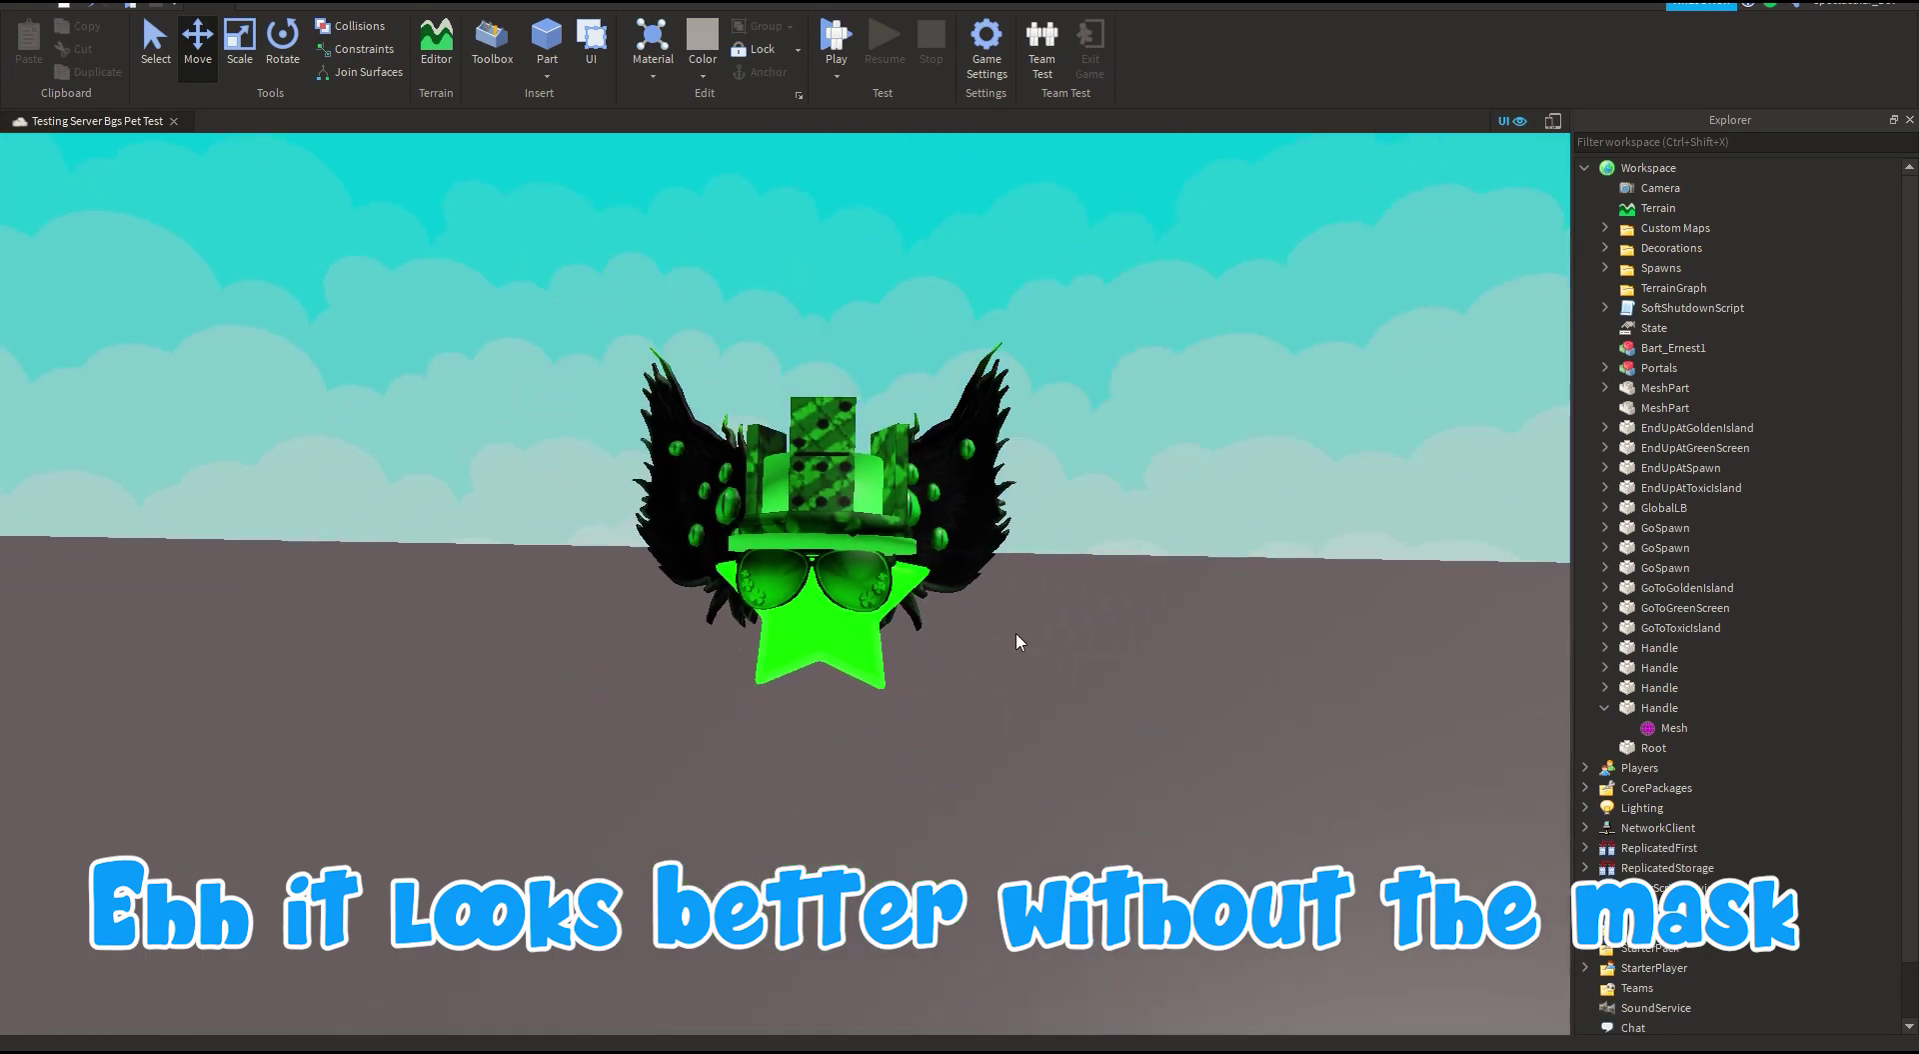
{"action": "key", "text": "w"}
{"action": "mouse_move", "coordinate": [1016, 634]}
{"action": "right_mouse_down"}
{"action": "mouse_move", "coordinate": [1017, 615]}
{"action": "mouse_move", "coordinate": [1042, 658]}
{"action": "mouse_move", "coordinate": [1017, 635]}
{"action": "right_mouse_up"}
{"action": "key", "text": "a"}
{"action": "key", "text": "a"}
{"action": "scroll", "coordinate": [1017, 635], "scroll_direction": "up", "scroll_amount": 3}
{"action": "scroll", "coordinate": [1009, 635], "scroll_direction": "down", "scroll_amount": 3}
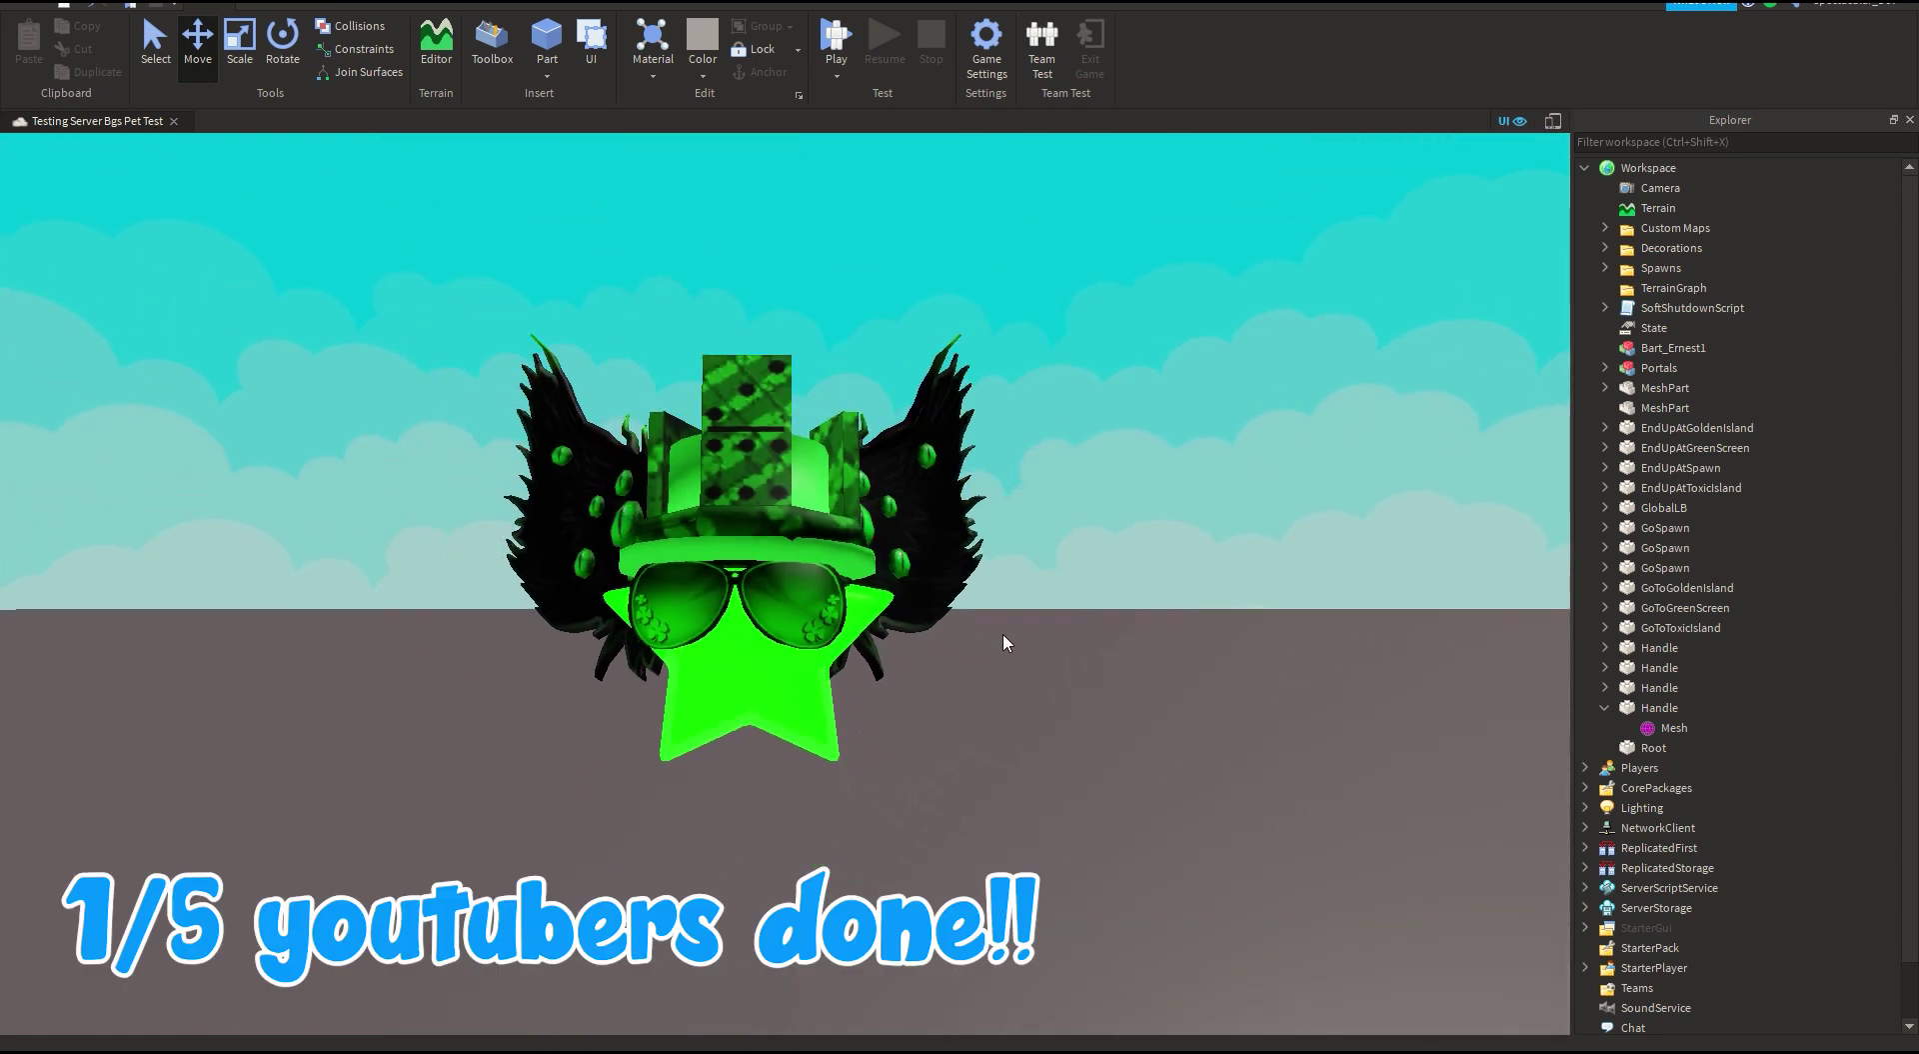
{"action": "scroll", "coordinate": [1005, 642], "scroll_direction": "down", "scroll_amount": 2}
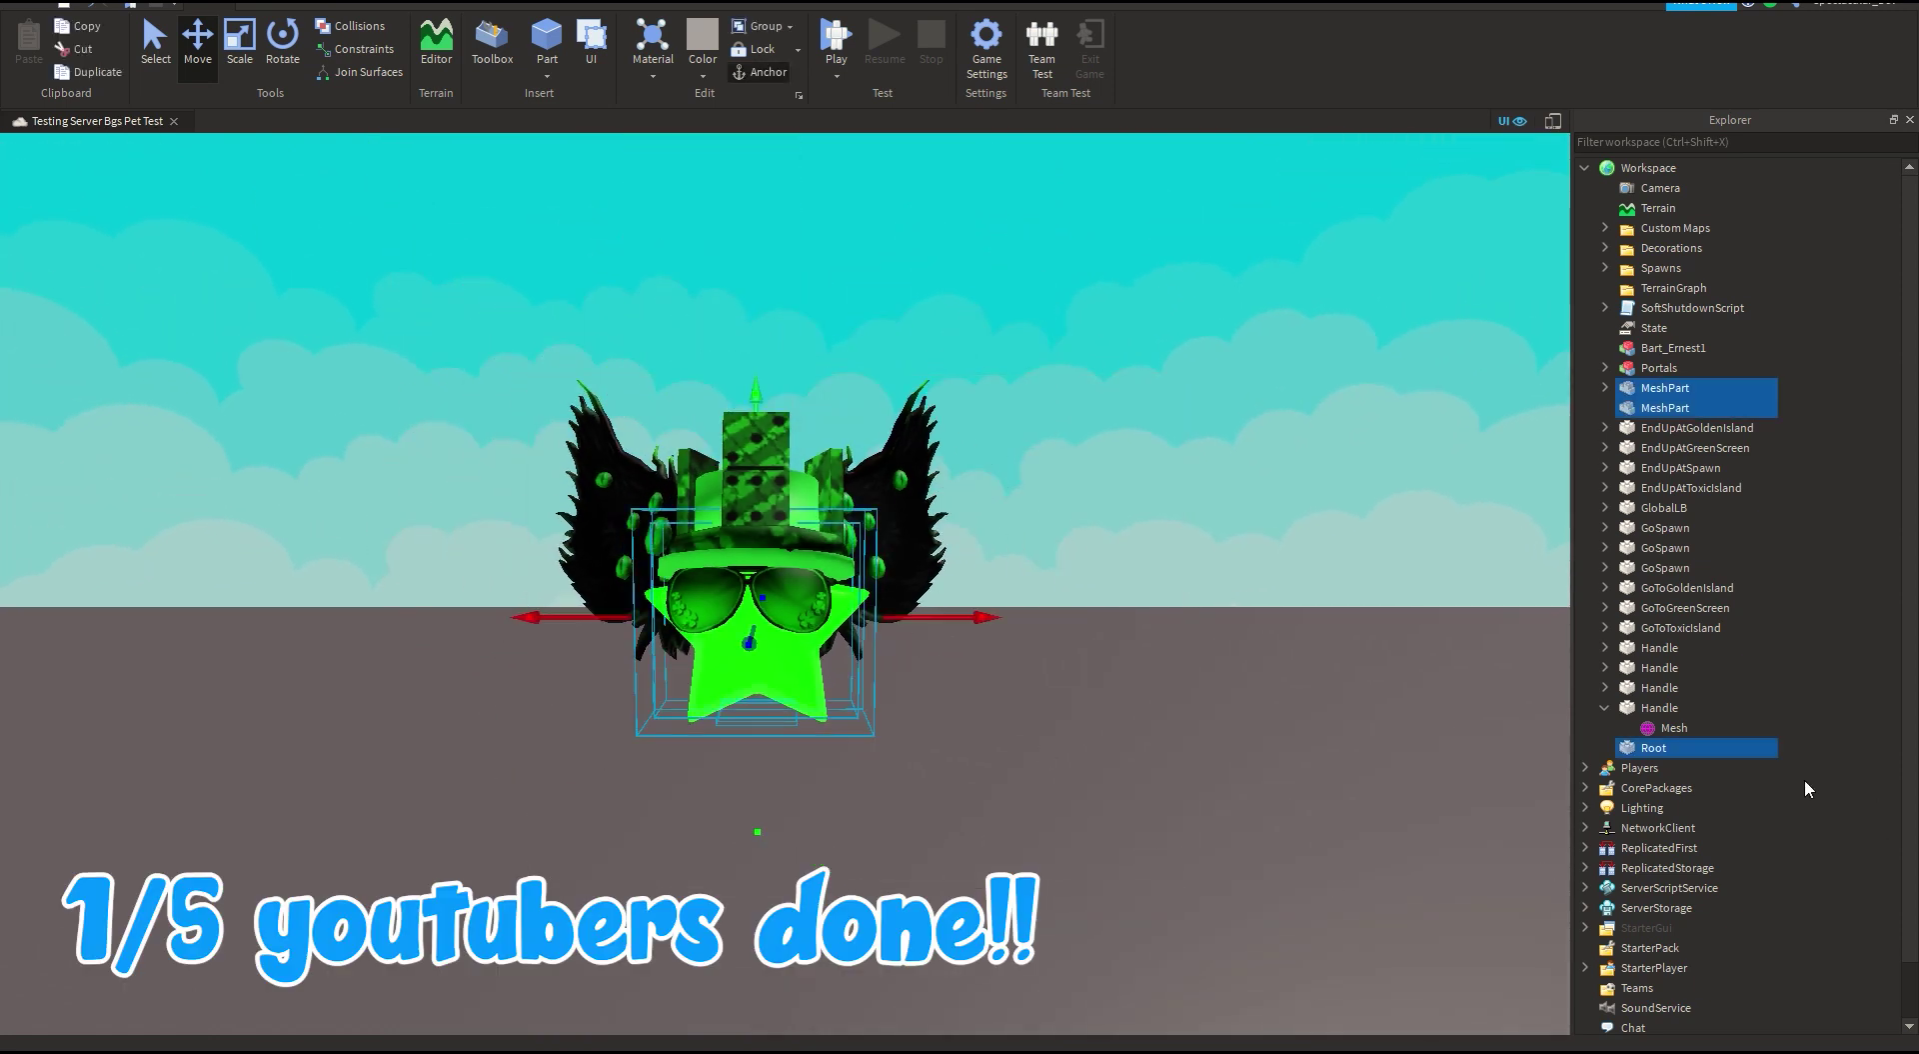
Step: Group the four accessory Handles into one model and name it Hats
{"action": "left_click", "coordinate": [1606, 707]}
{"action": "left_click", "coordinate": [1753, 648]}
{"action": "left_click", "coordinate": [1748, 705], "text": "shift"}
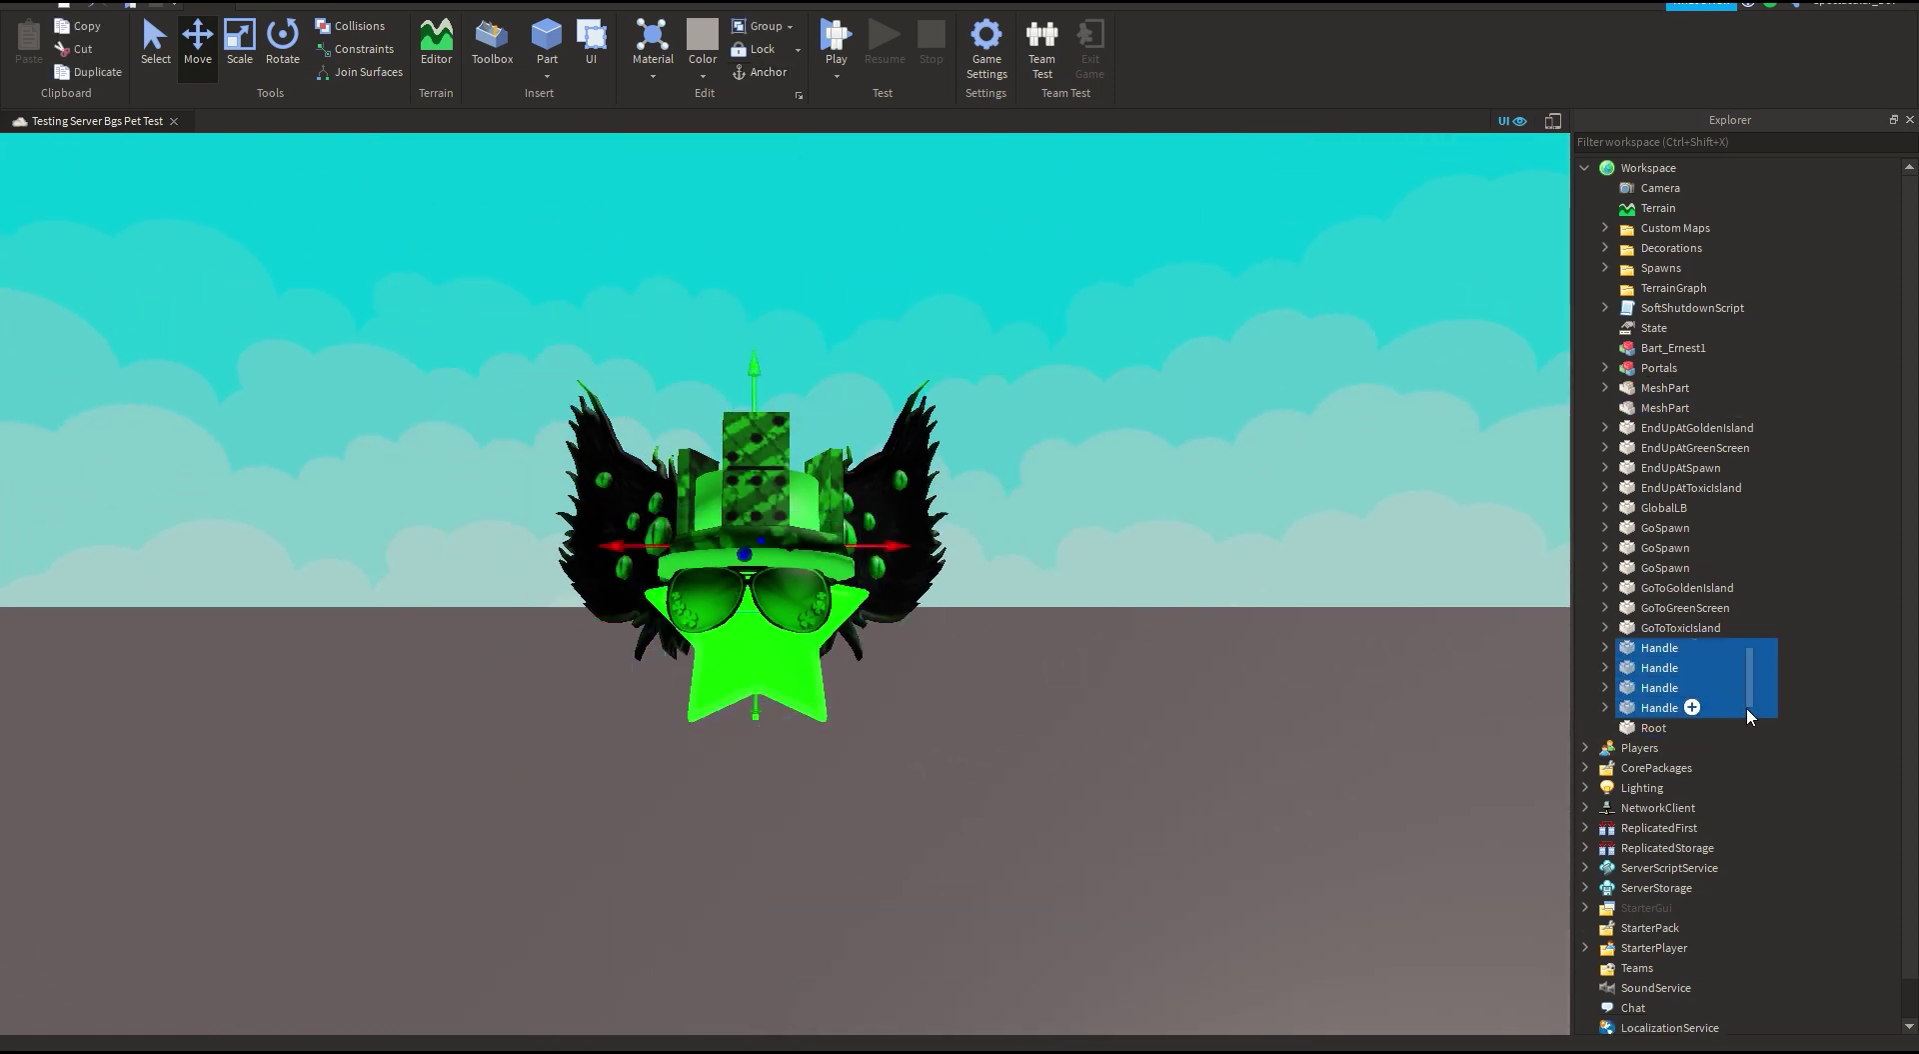
{"action": "key", "text": "ctrl+g"}
{"action": "mouse_move", "coordinate": [896, 565]}
{"action": "left_mouse_down"}
{"action": "mouse_move", "coordinate": [1115, 562]}
{"action": "mouse_move", "coordinate": [870, 585]}
{"action": "mouse_move", "coordinate": [898, 602]}
{"action": "mouse_move", "coordinate": [897, 572]}
{"action": "left_mouse_up"}
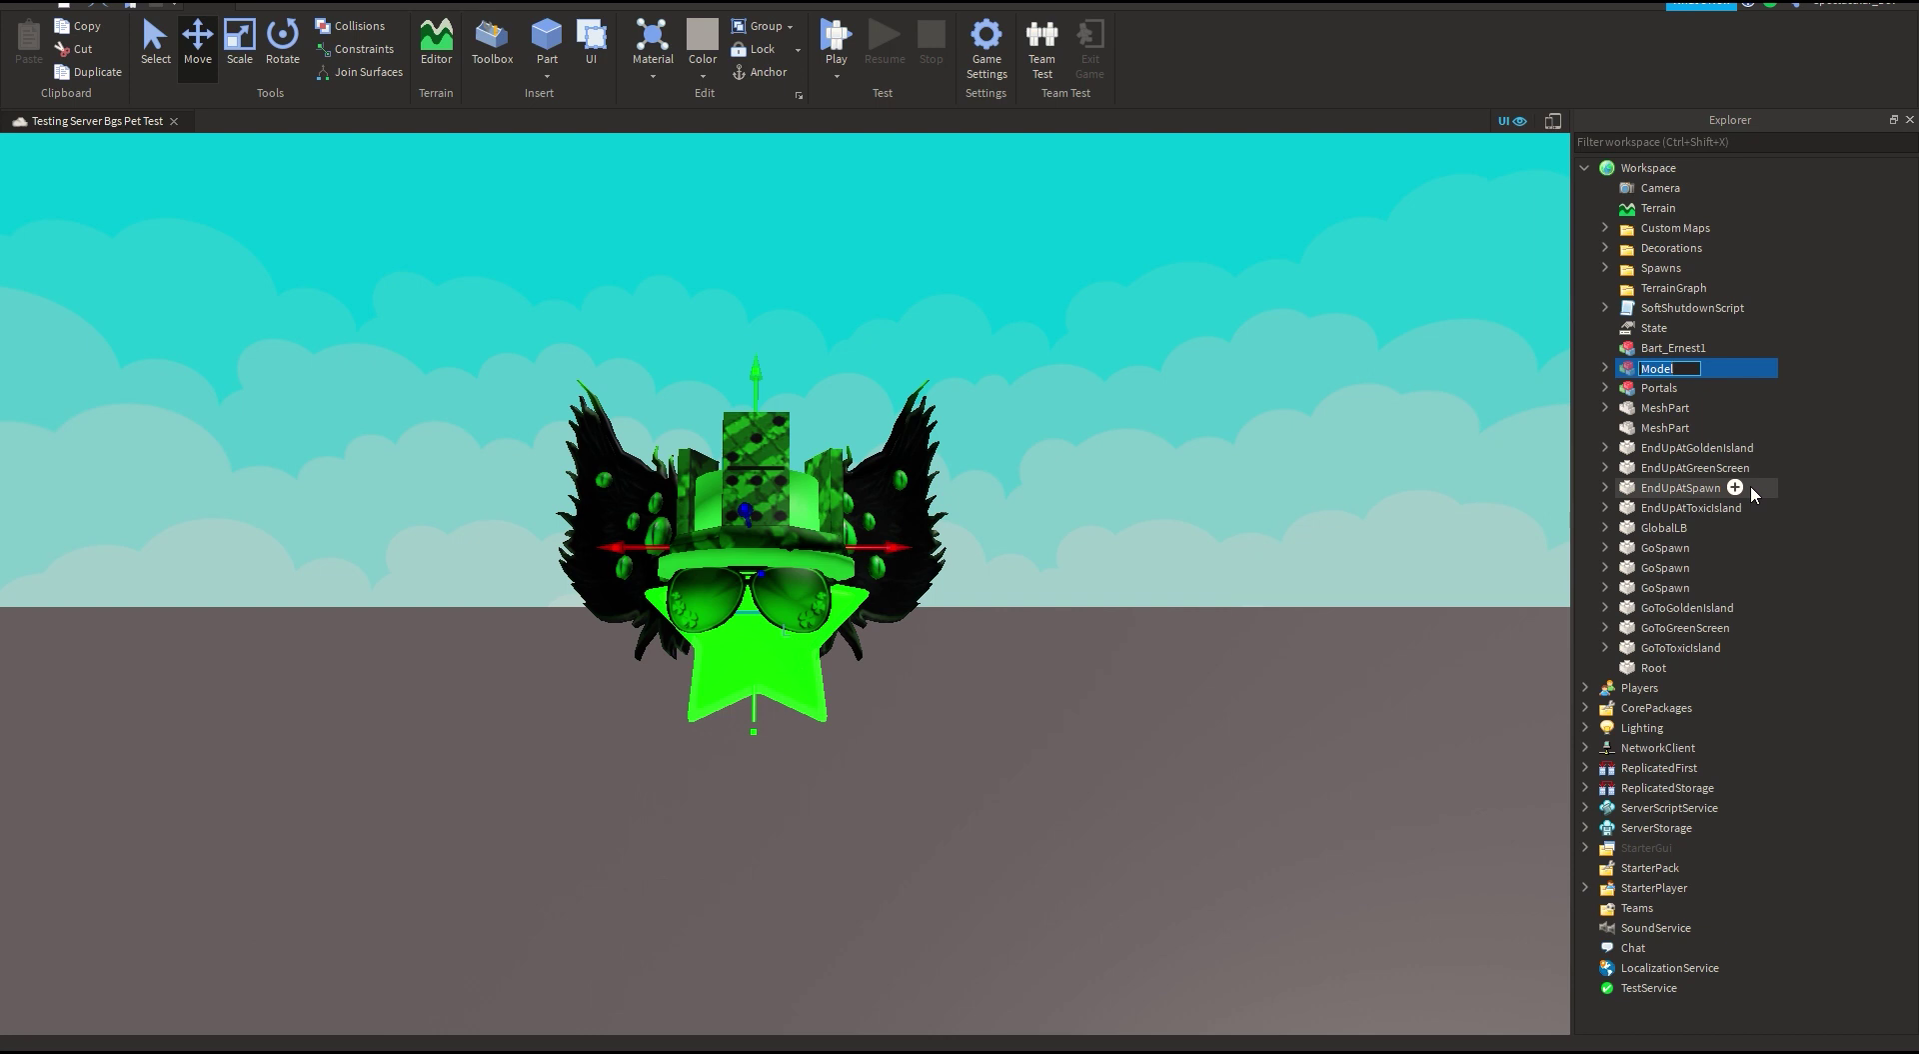
{"action": "type", "text": "Hats"}
{"action": "key", "text": "Return"}
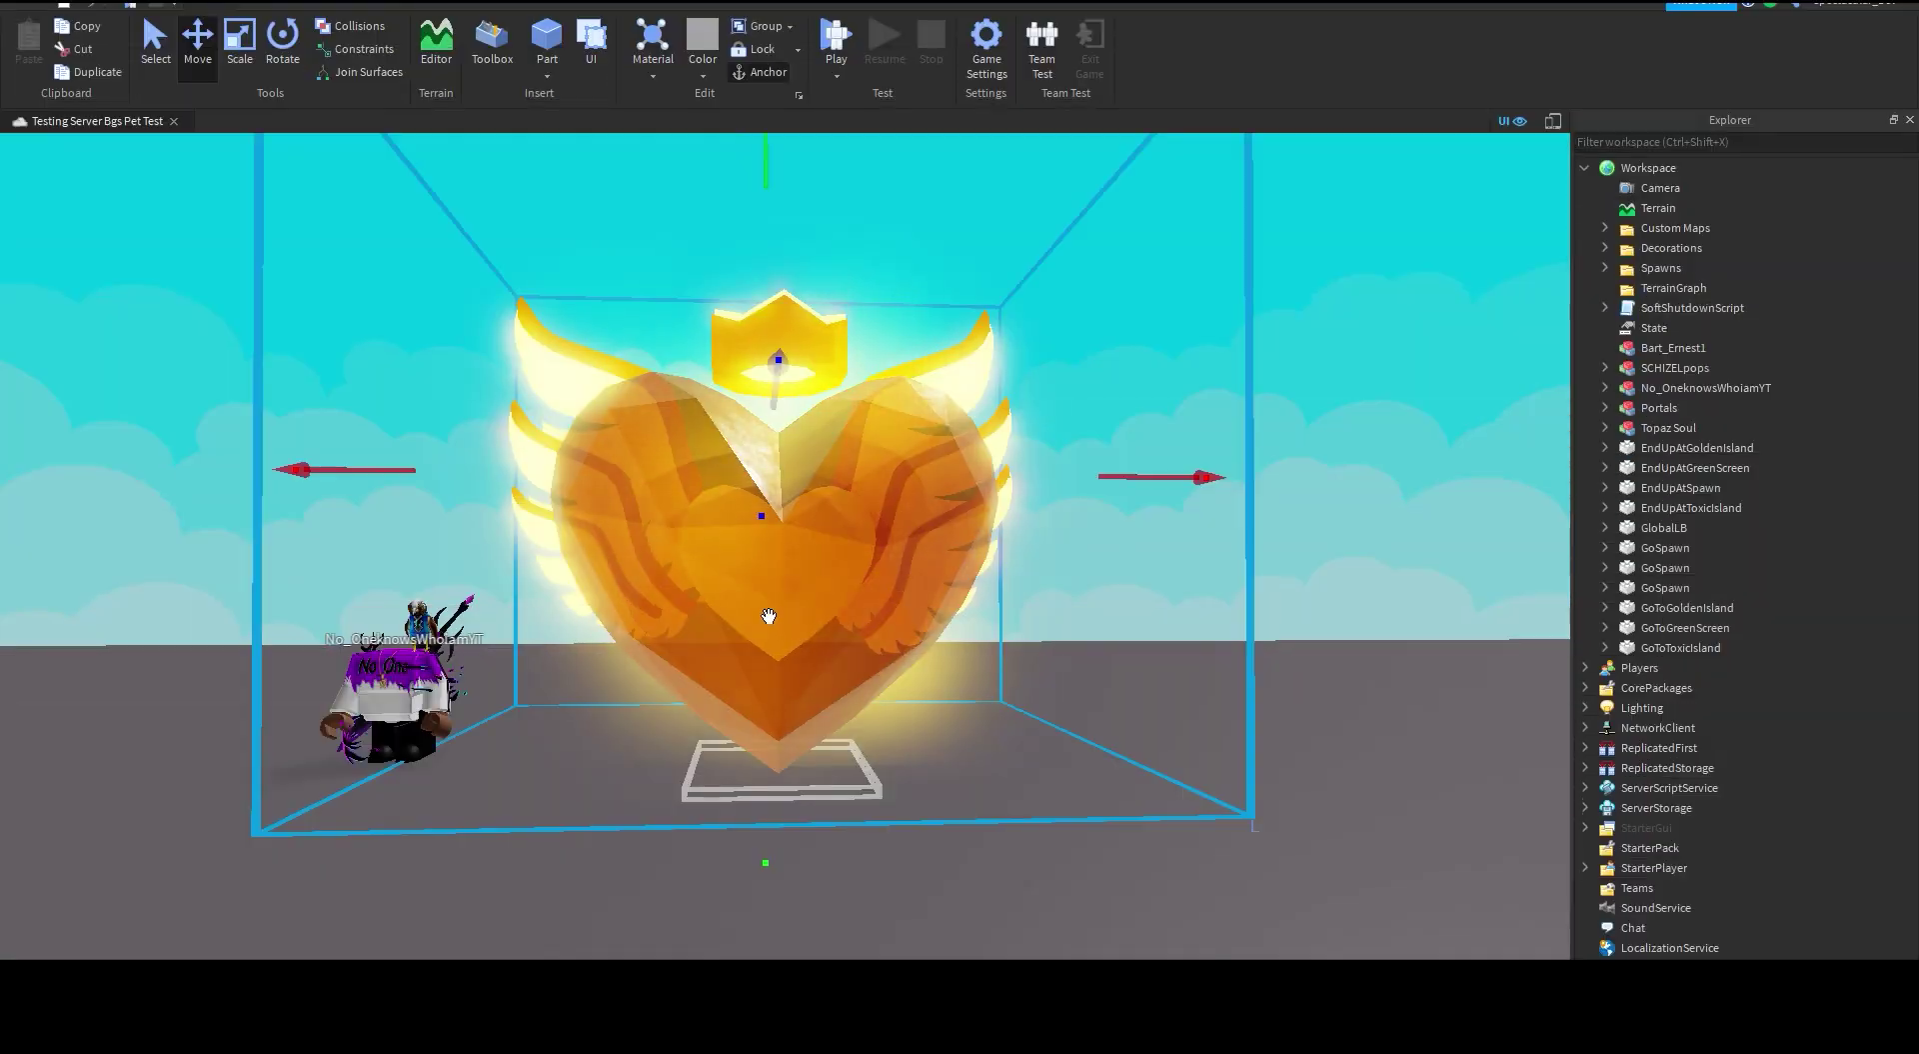
Step: Ungroup the Topaz Soul pet and delete its wings and crown
{"action": "key", "text": "ctrl+u"}
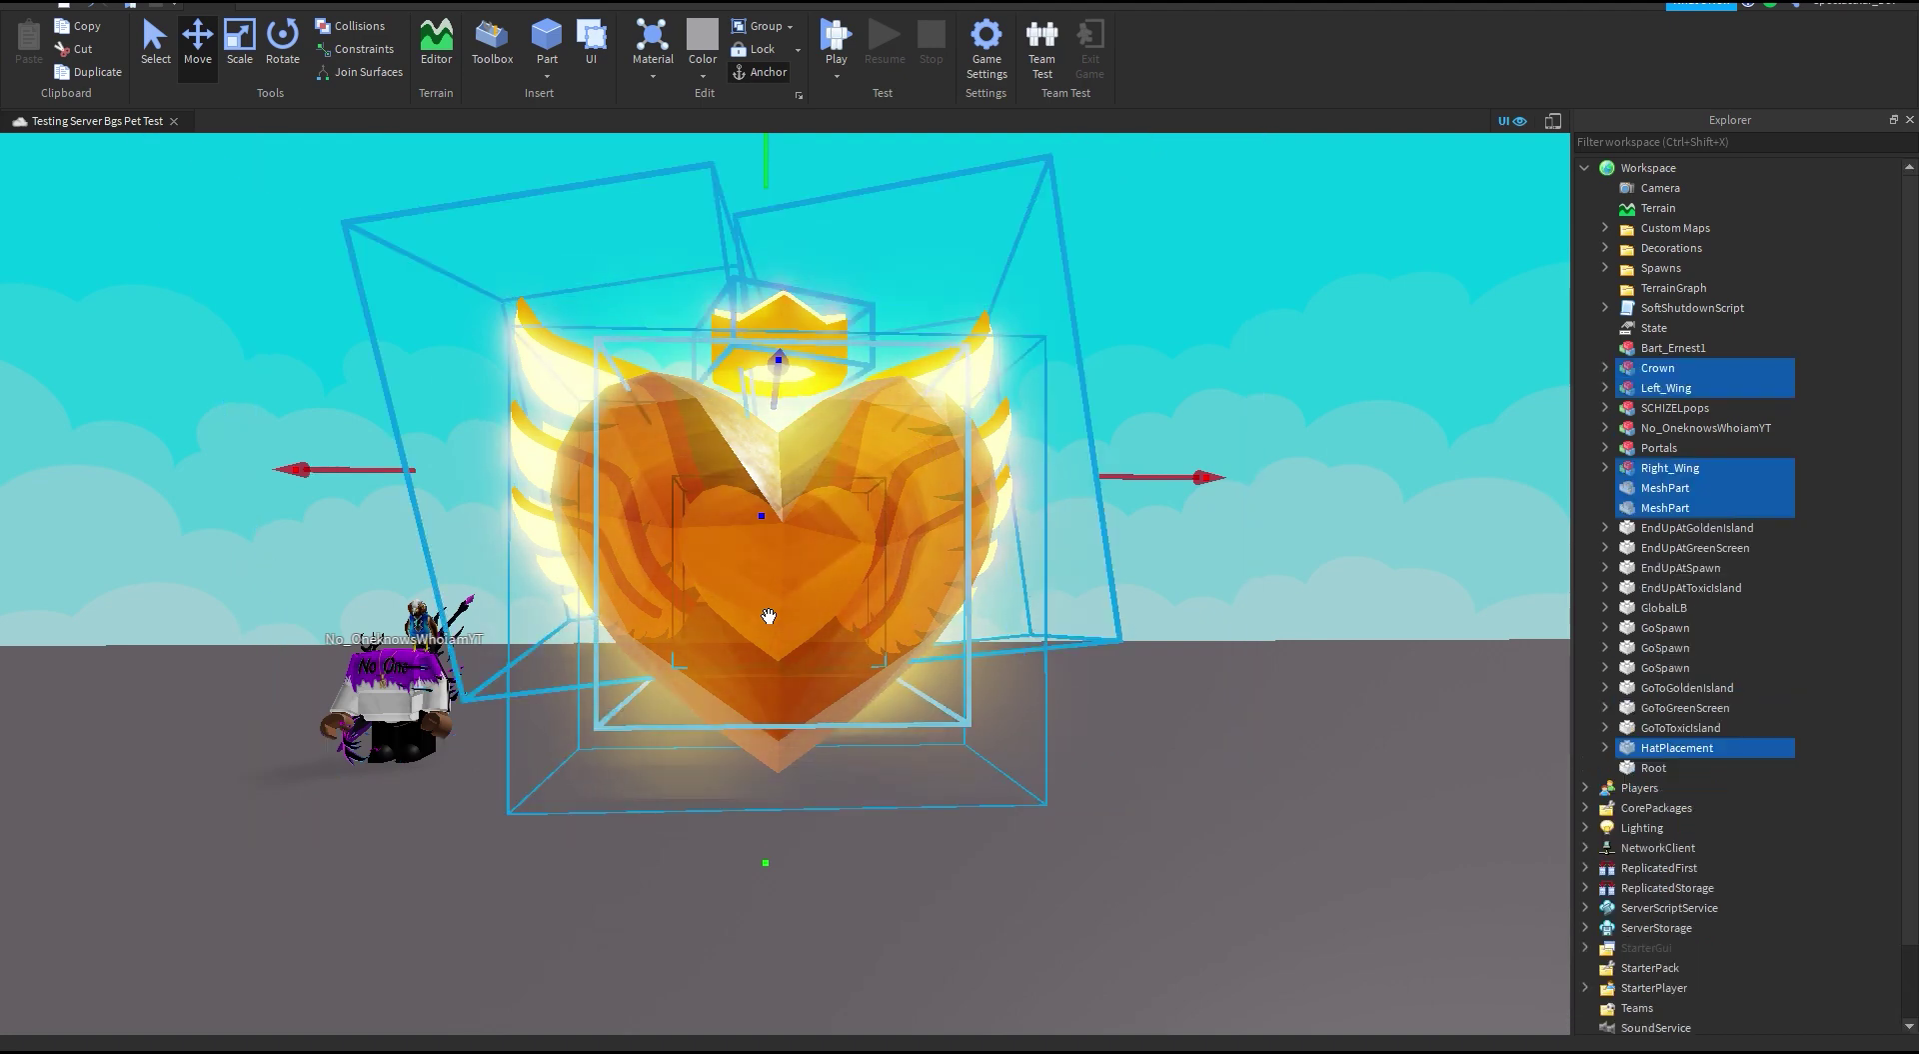
{"action": "left_click", "coordinate": [1807, 503]}
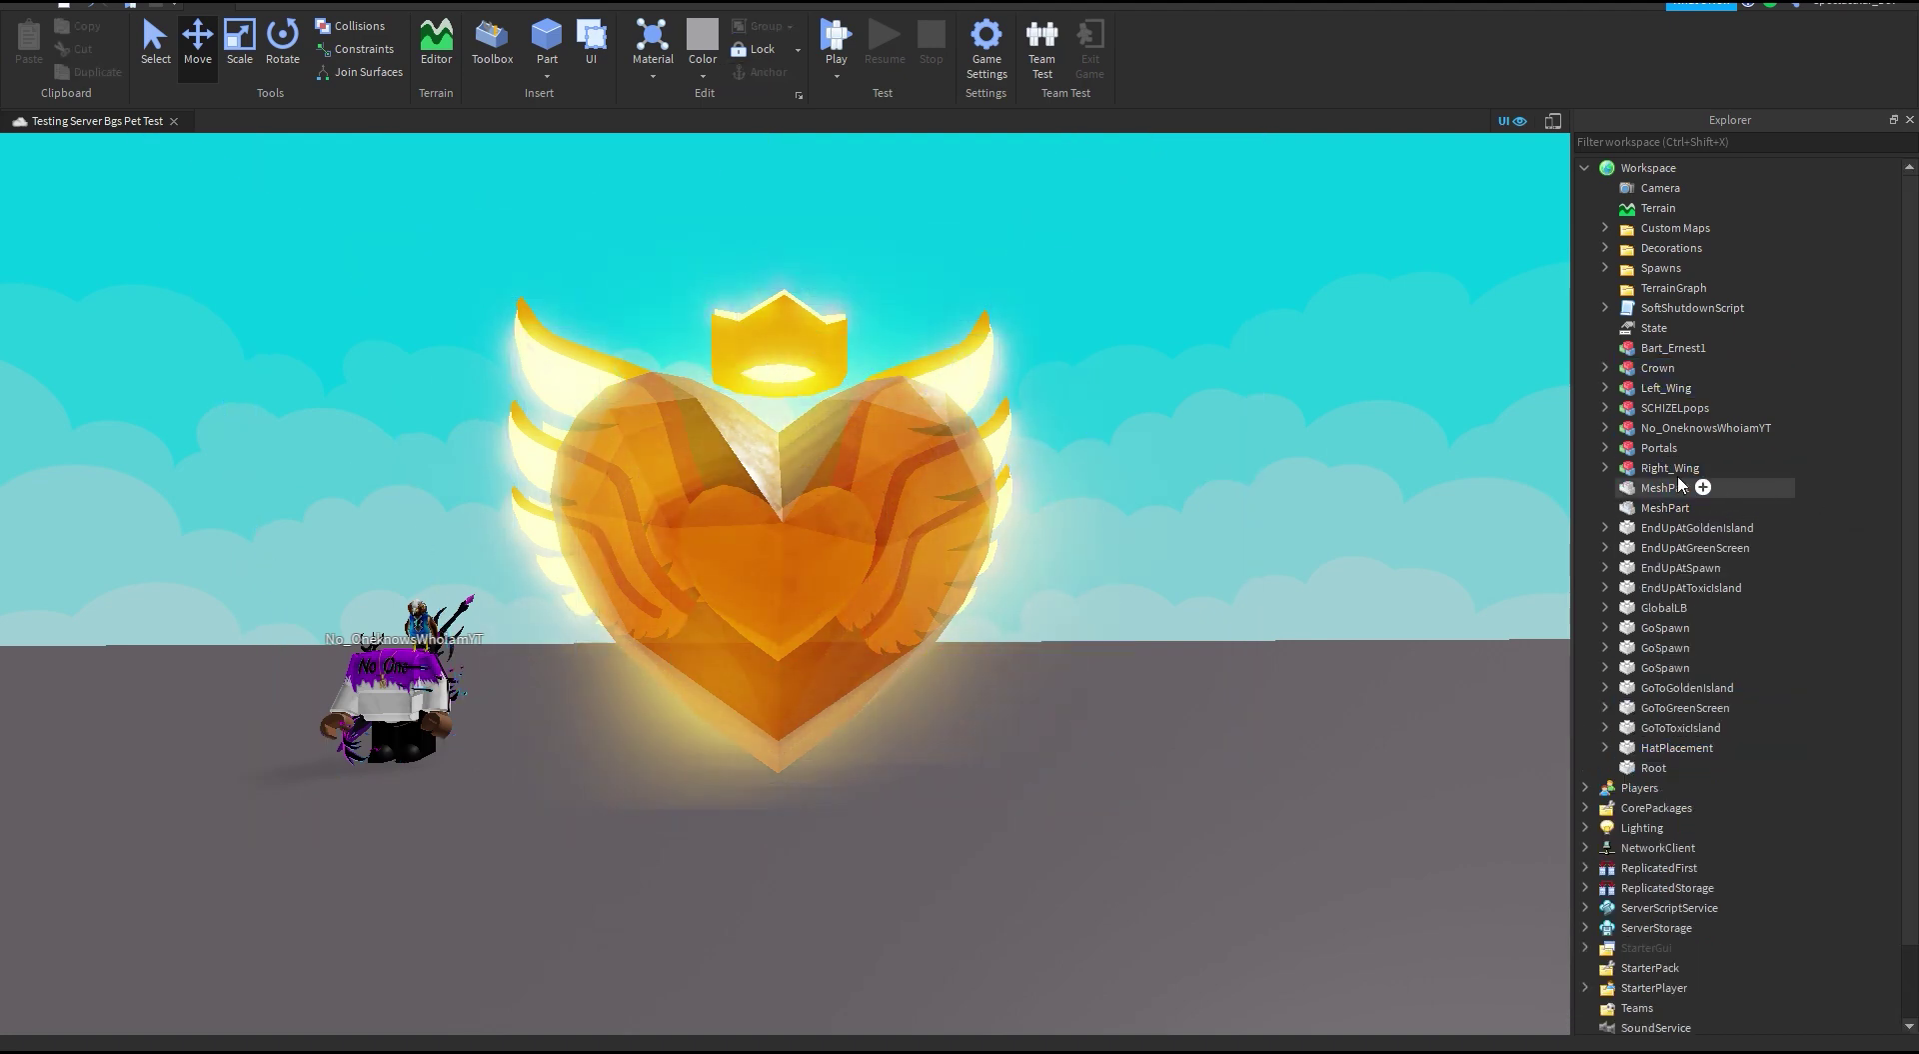
{"action": "left_click", "coordinate": [1658, 389]}
{"action": "key", "text": "Delete"}
{"action": "left_click", "coordinate": [1657, 370]}
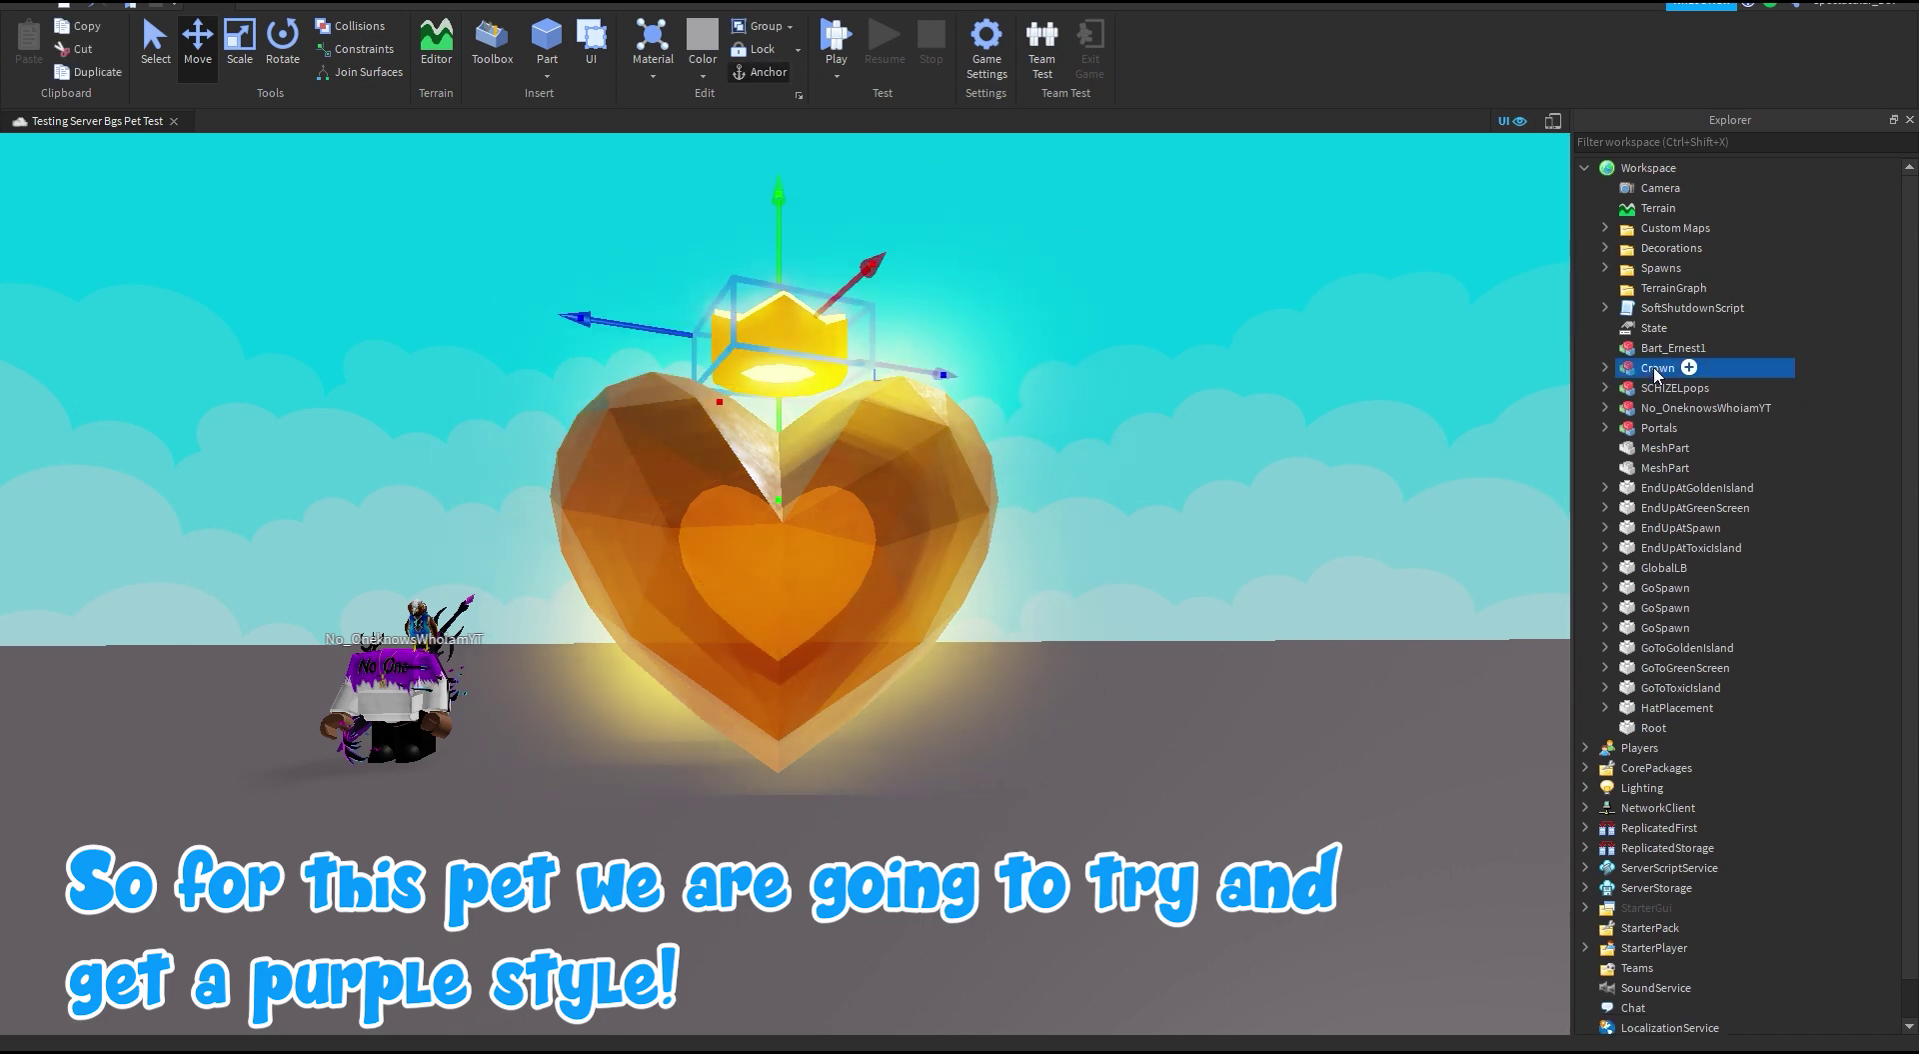
{"action": "key", "text": "Delete"}
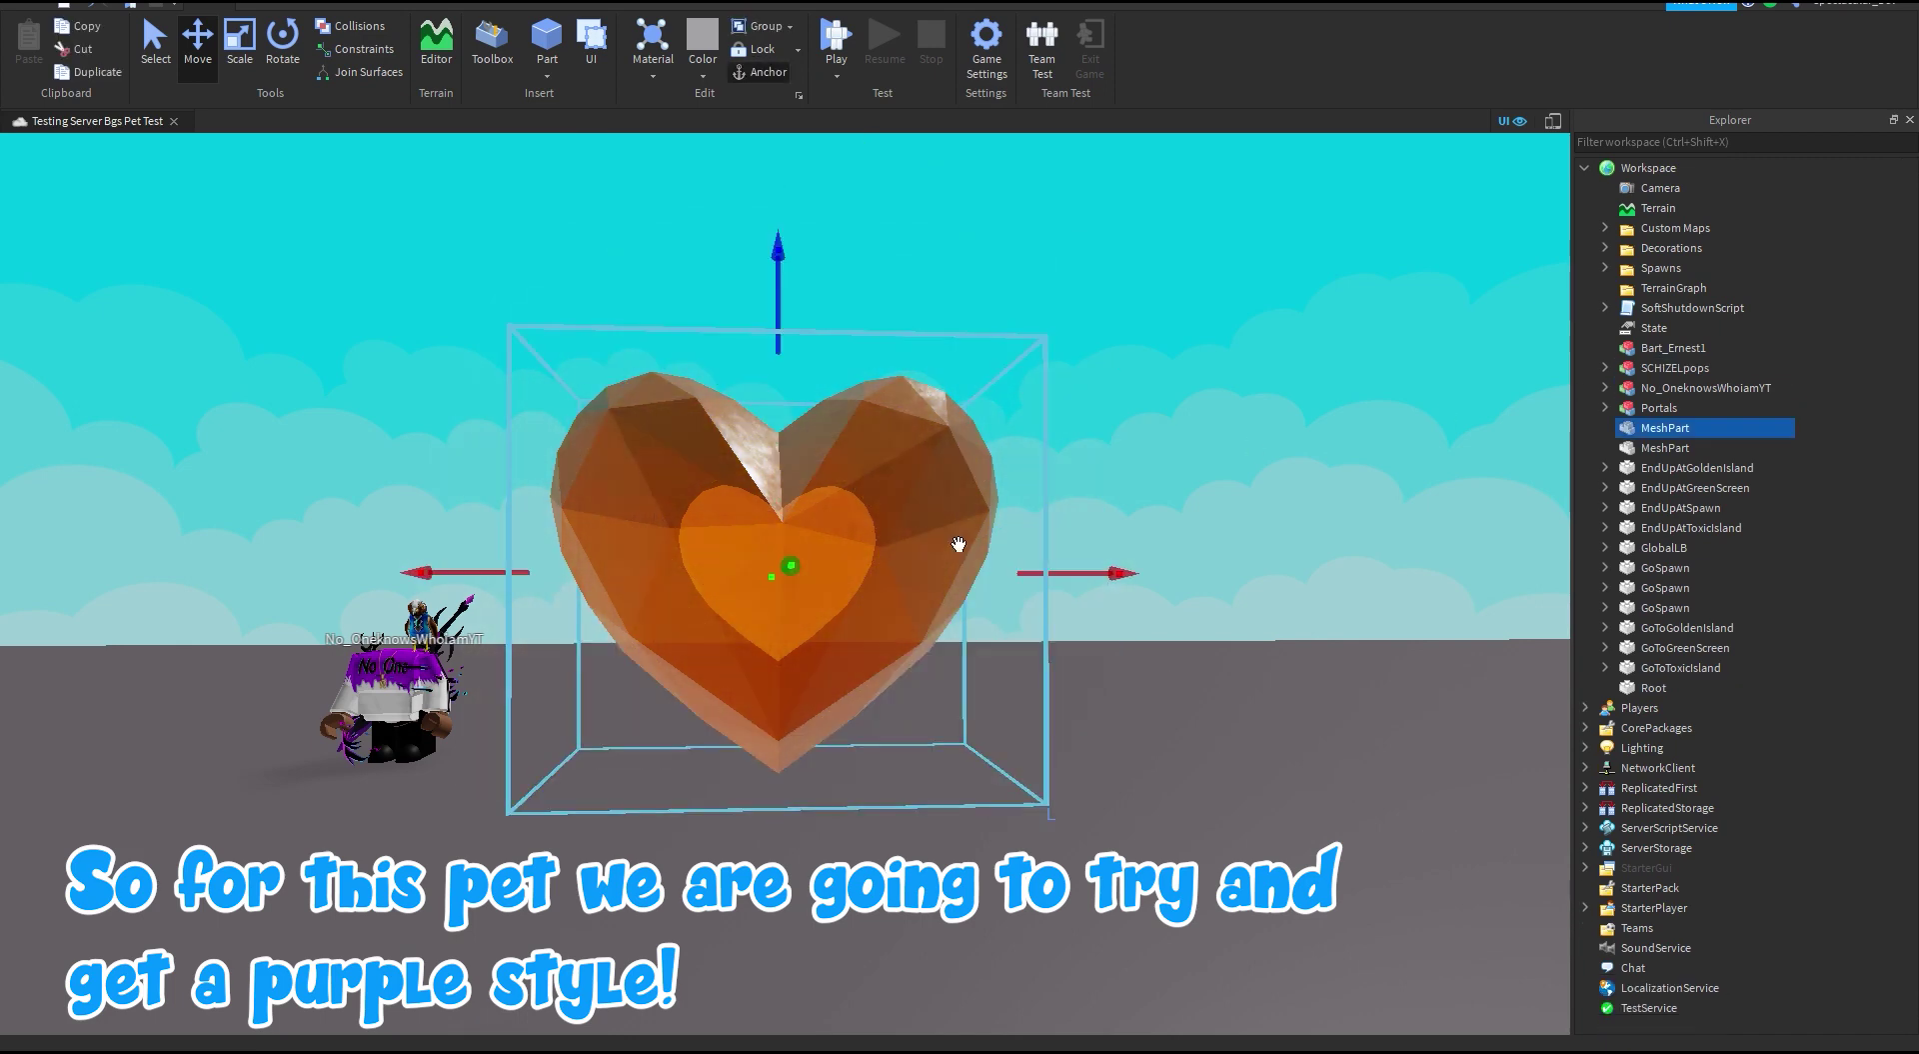
Step: Recolor the outer heart purple and the inner heart magenta
{"action": "left_click", "coordinate": [1606, 687]}
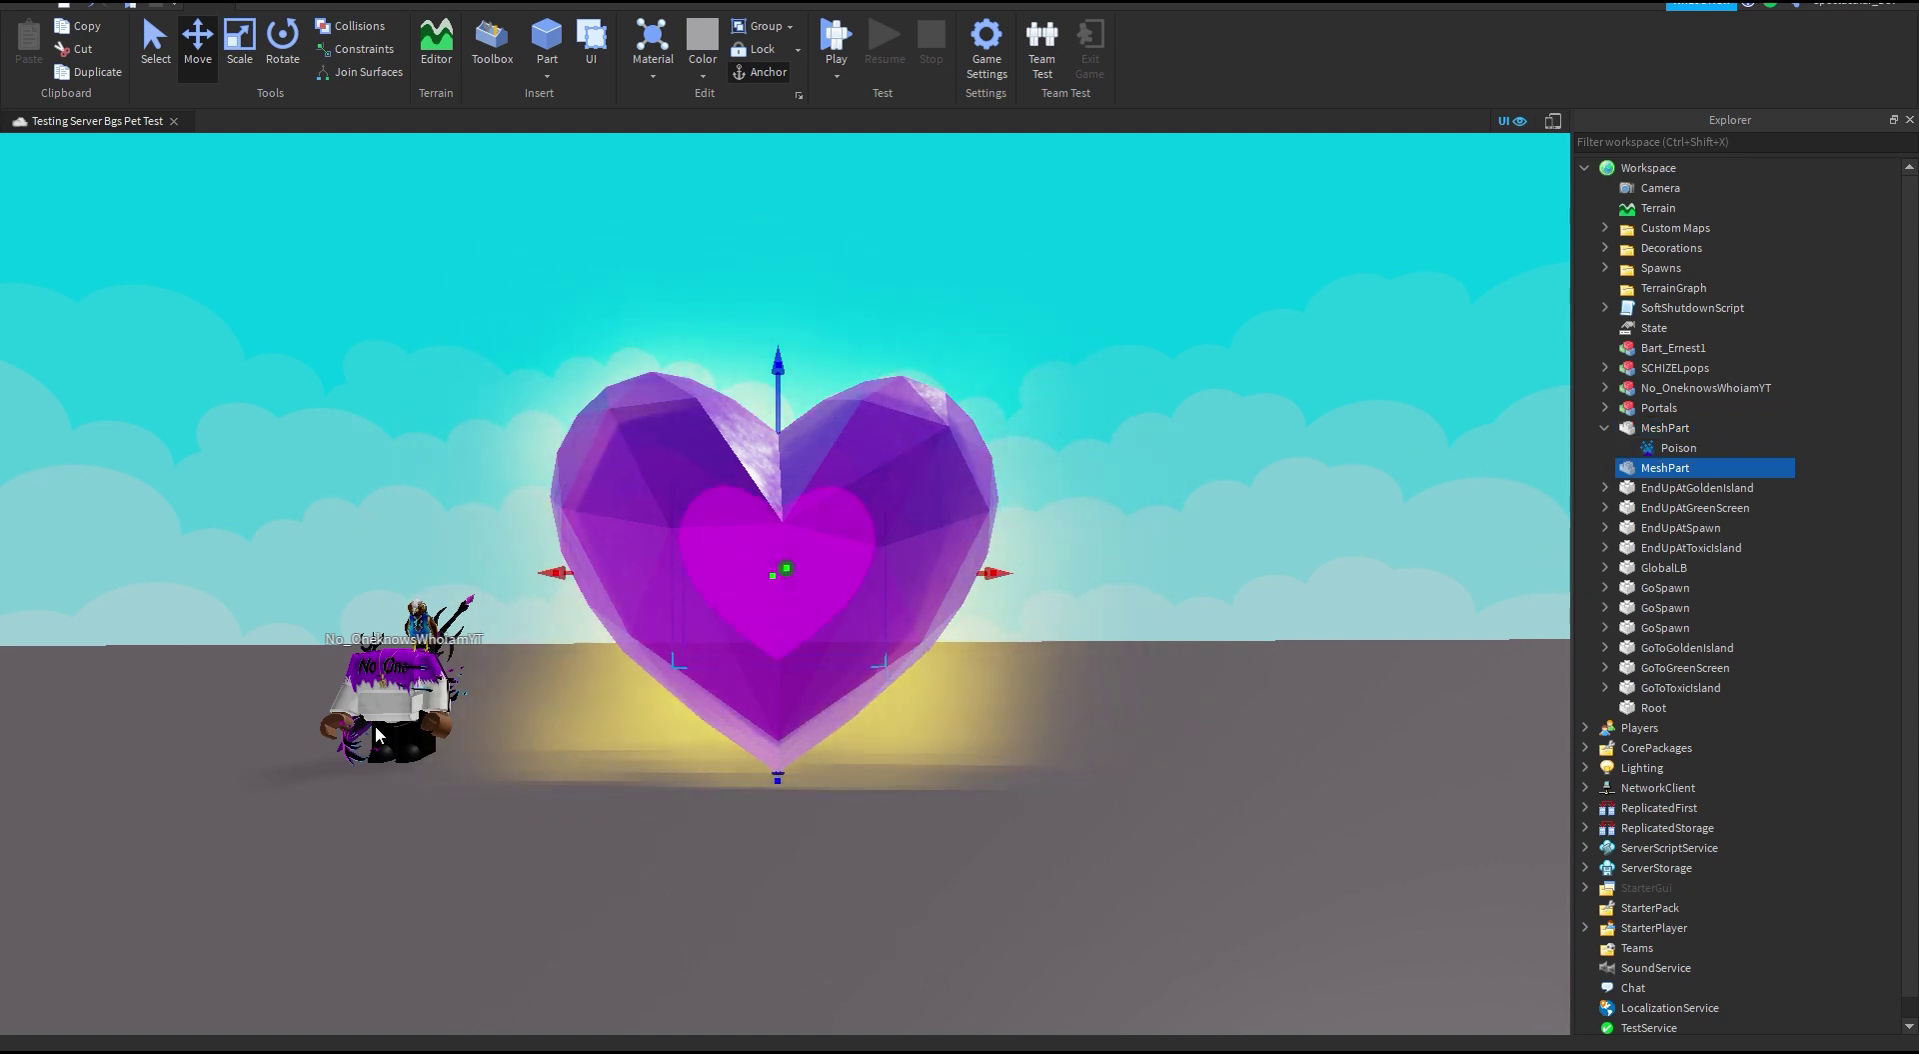
{"action": "left_click", "coordinate": [1603, 429]}
Step: Take the Neon Flame Aura's Handle out of the YouTuber's avatar model and place it in the Workspace
{"action": "left_click", "coordinate": [1605, 388]}
{"action": "right_click_drag", "start_coordinate": [950, 588], "coordinate": [870, 640]}
{"action": "scroll", "coordinate": [1719, 452], "scroll_direction": "up", "scroll_amount": 7}
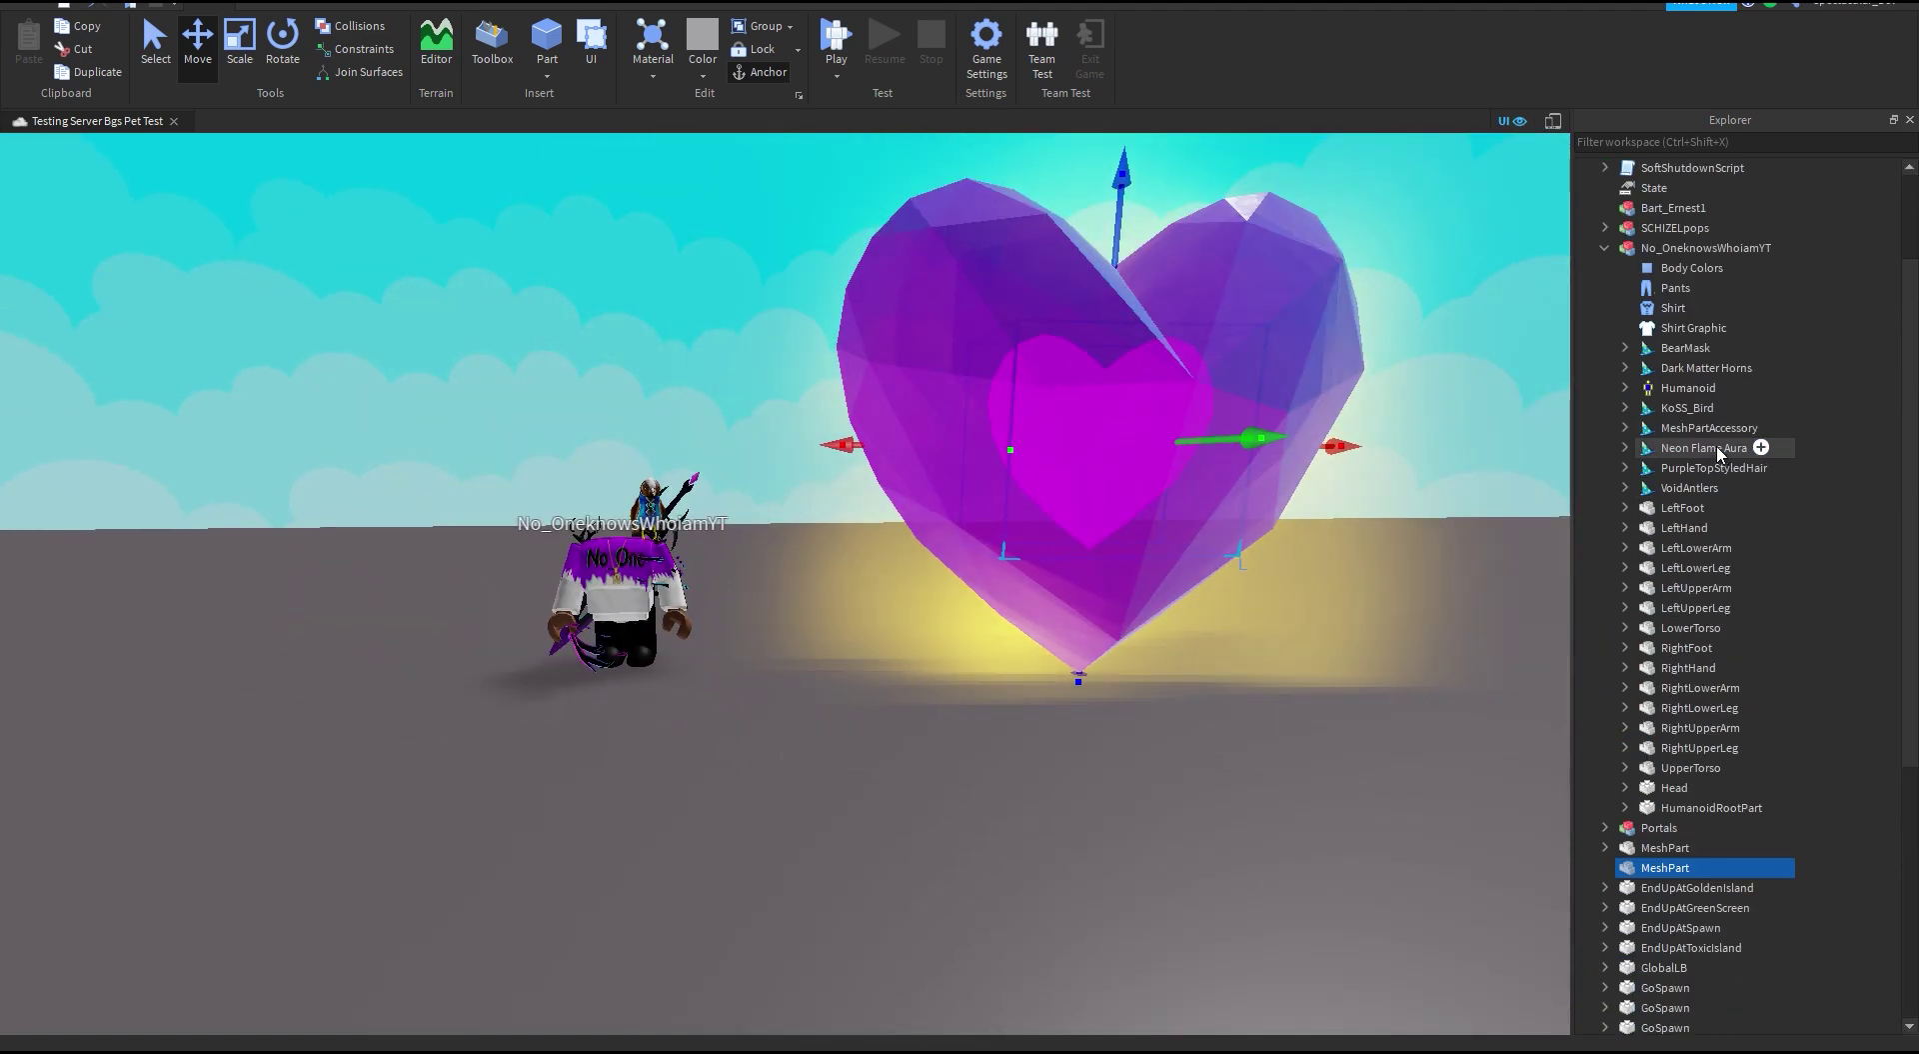
{"action": "left_click", "coordinate": [1704, 448]}
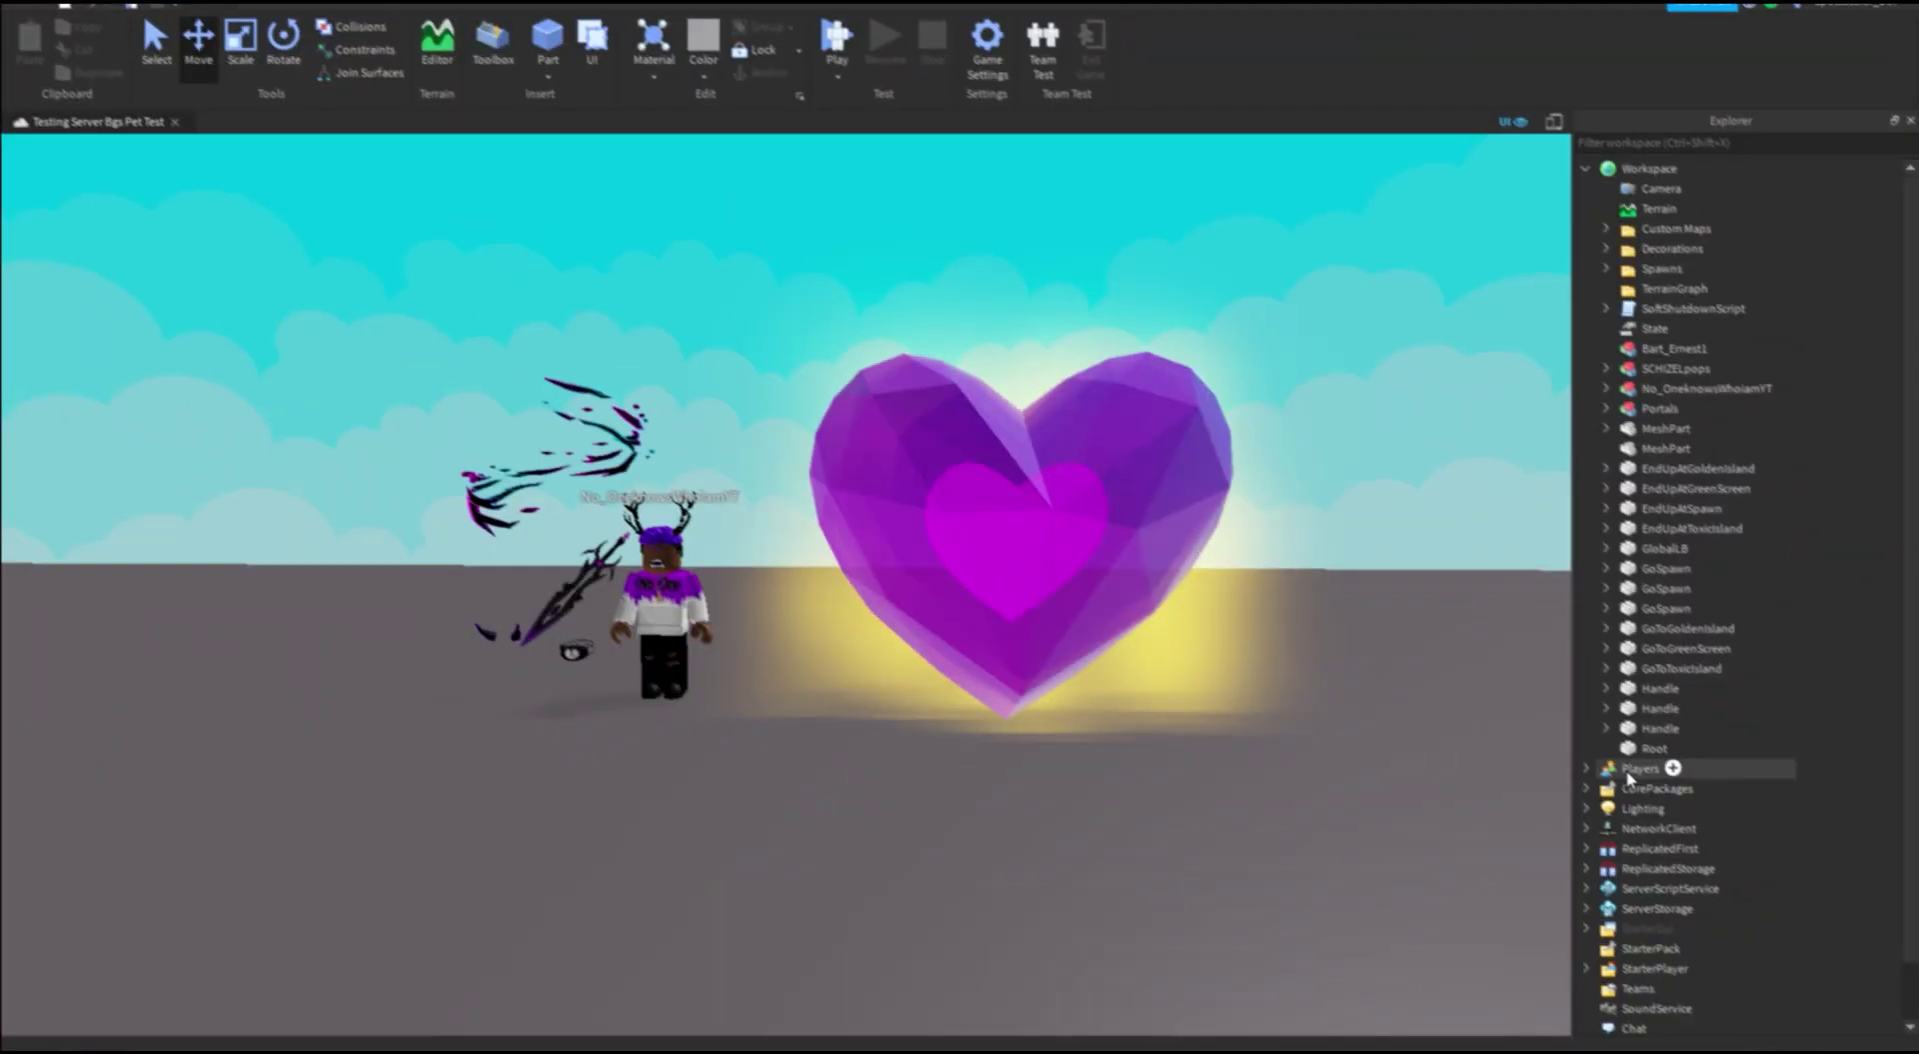
Step: Move the flame aura's Handle from beside the avatar to the middle of the purple heart
{"action": "left_click", "coordinate": [1635, 730]}
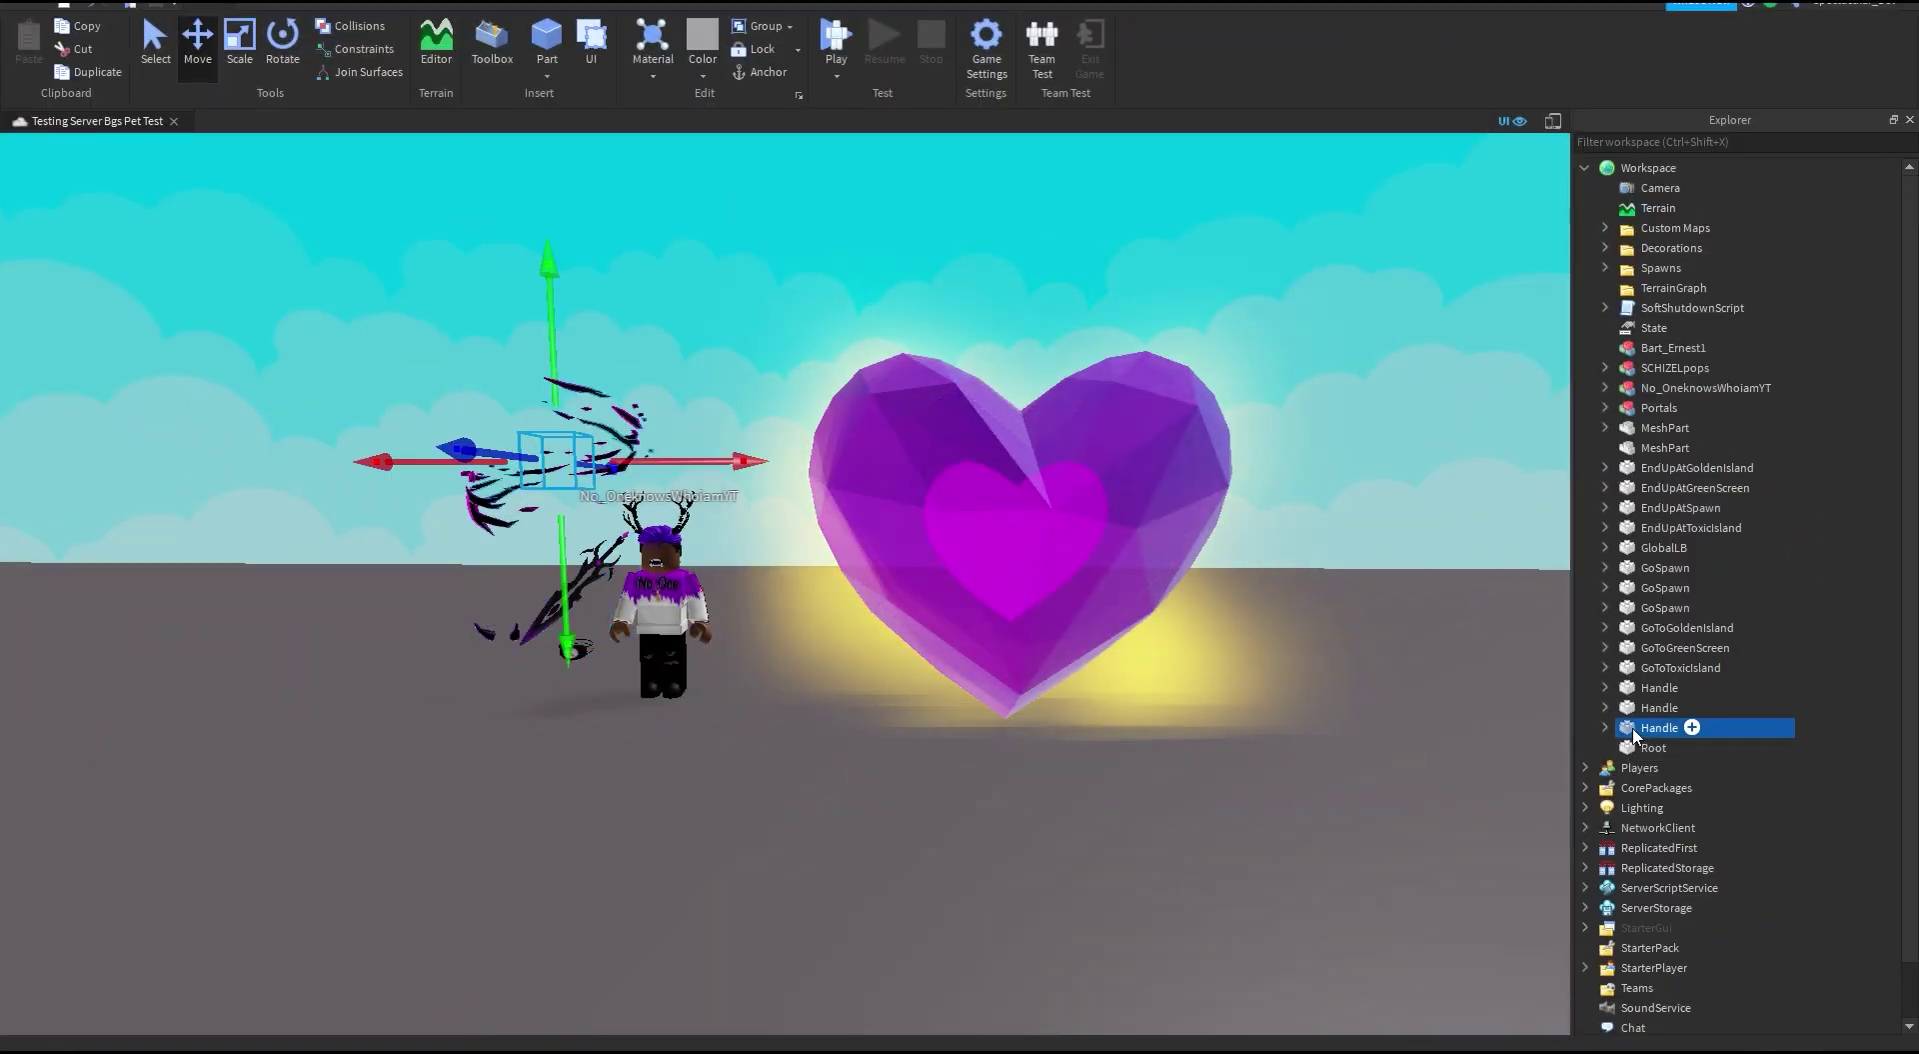
{"action": "left_click_drag", "start_coordinate": [723, 506], "coordinate": [989, 540]}
{"action": "right_click_drag", "start_coordinate": [990, 540], "coordinate": [719, 479]}
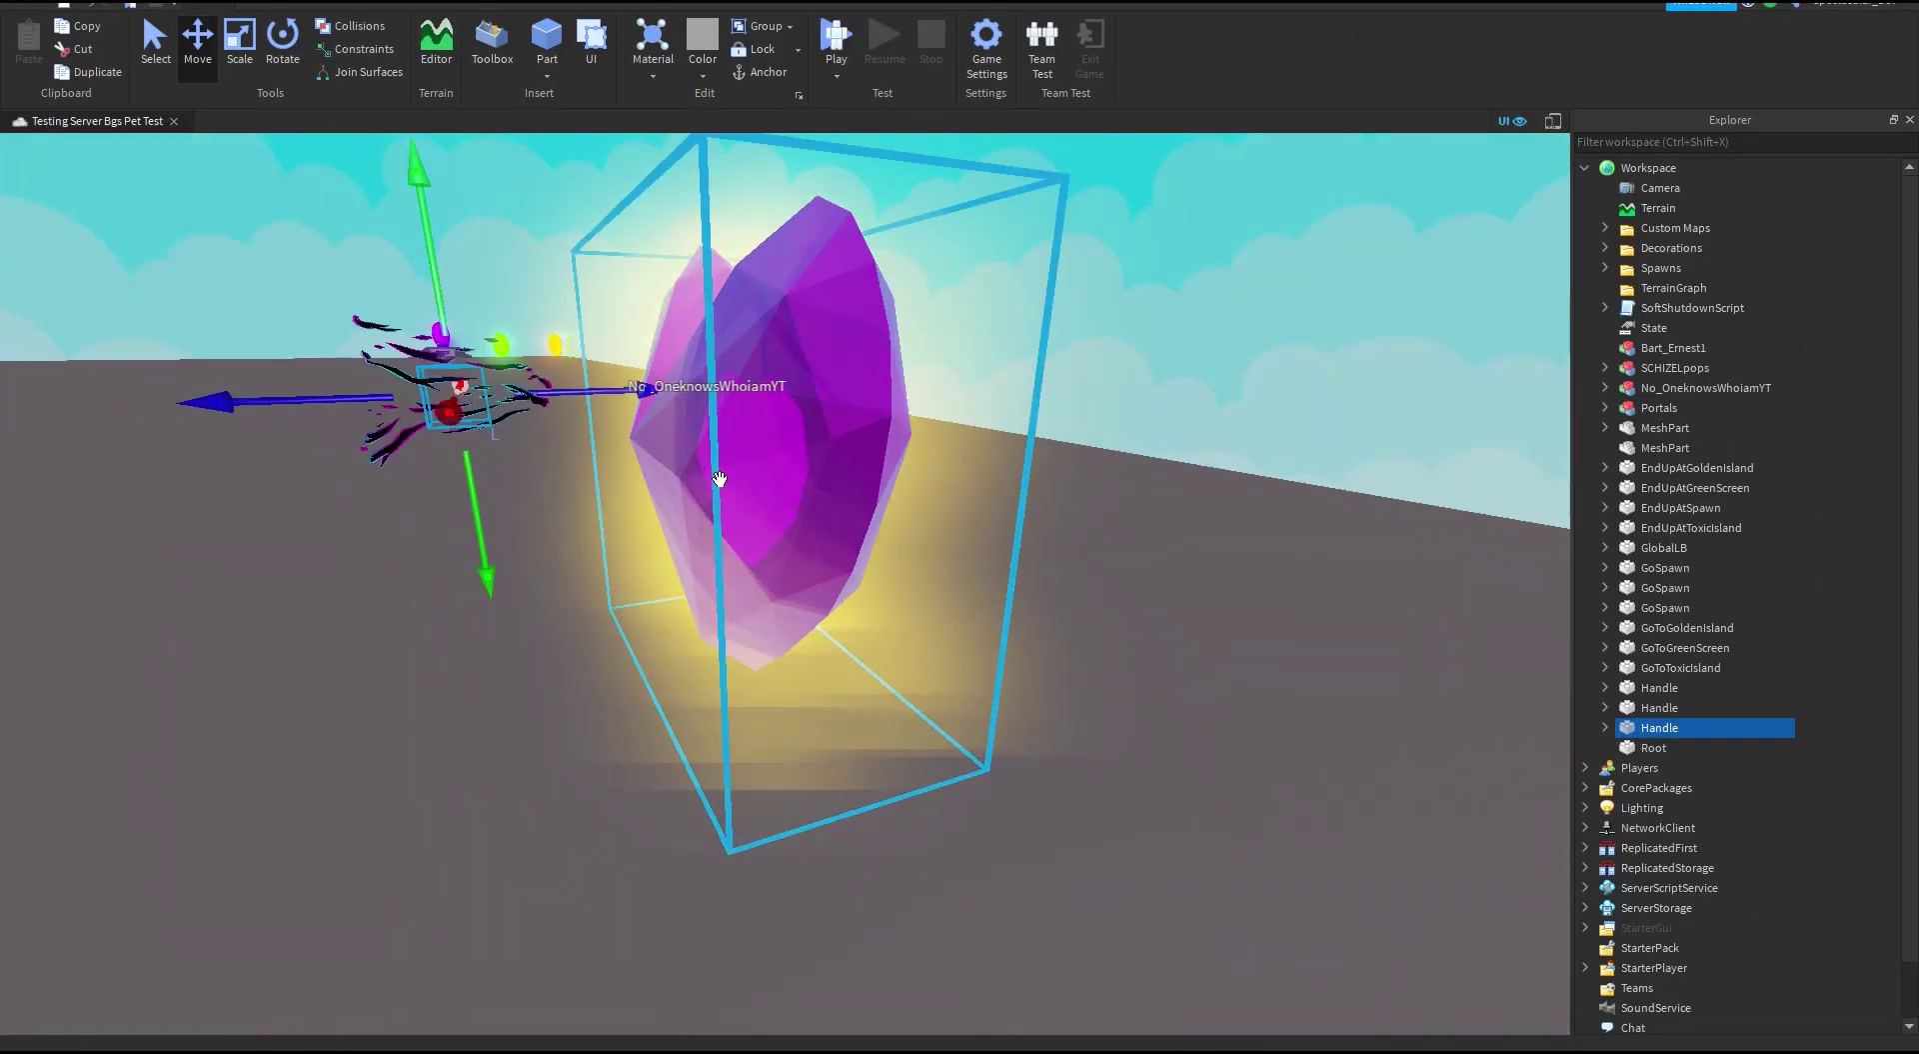
{"action": "right_click_drag", "start_coordinate": [858, 468], "coordinate": [813, 482]}
{"action": "key", "text": "a"}
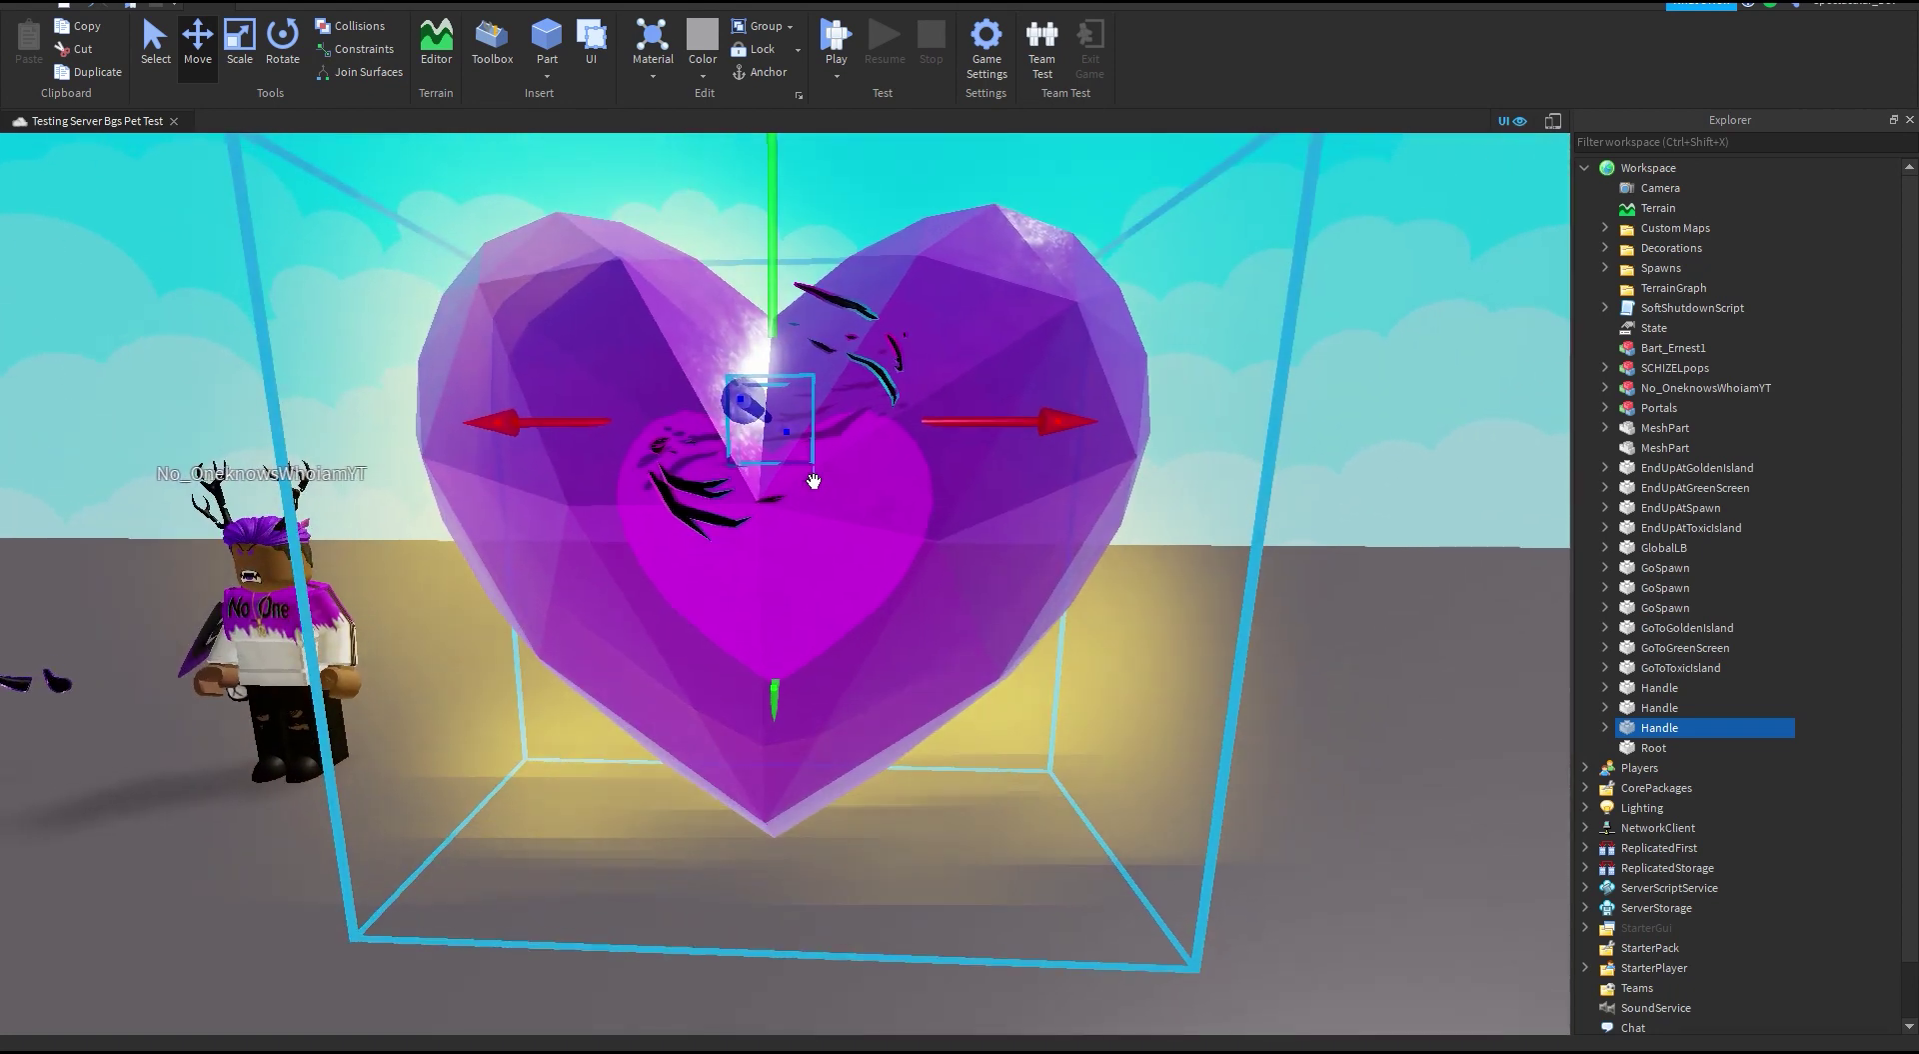
{"action": "key", "text": "s"}
{"action": "scroll", "coordinate": [1605, 669], "scroll_direction": "down", "scroll_amount": 1}
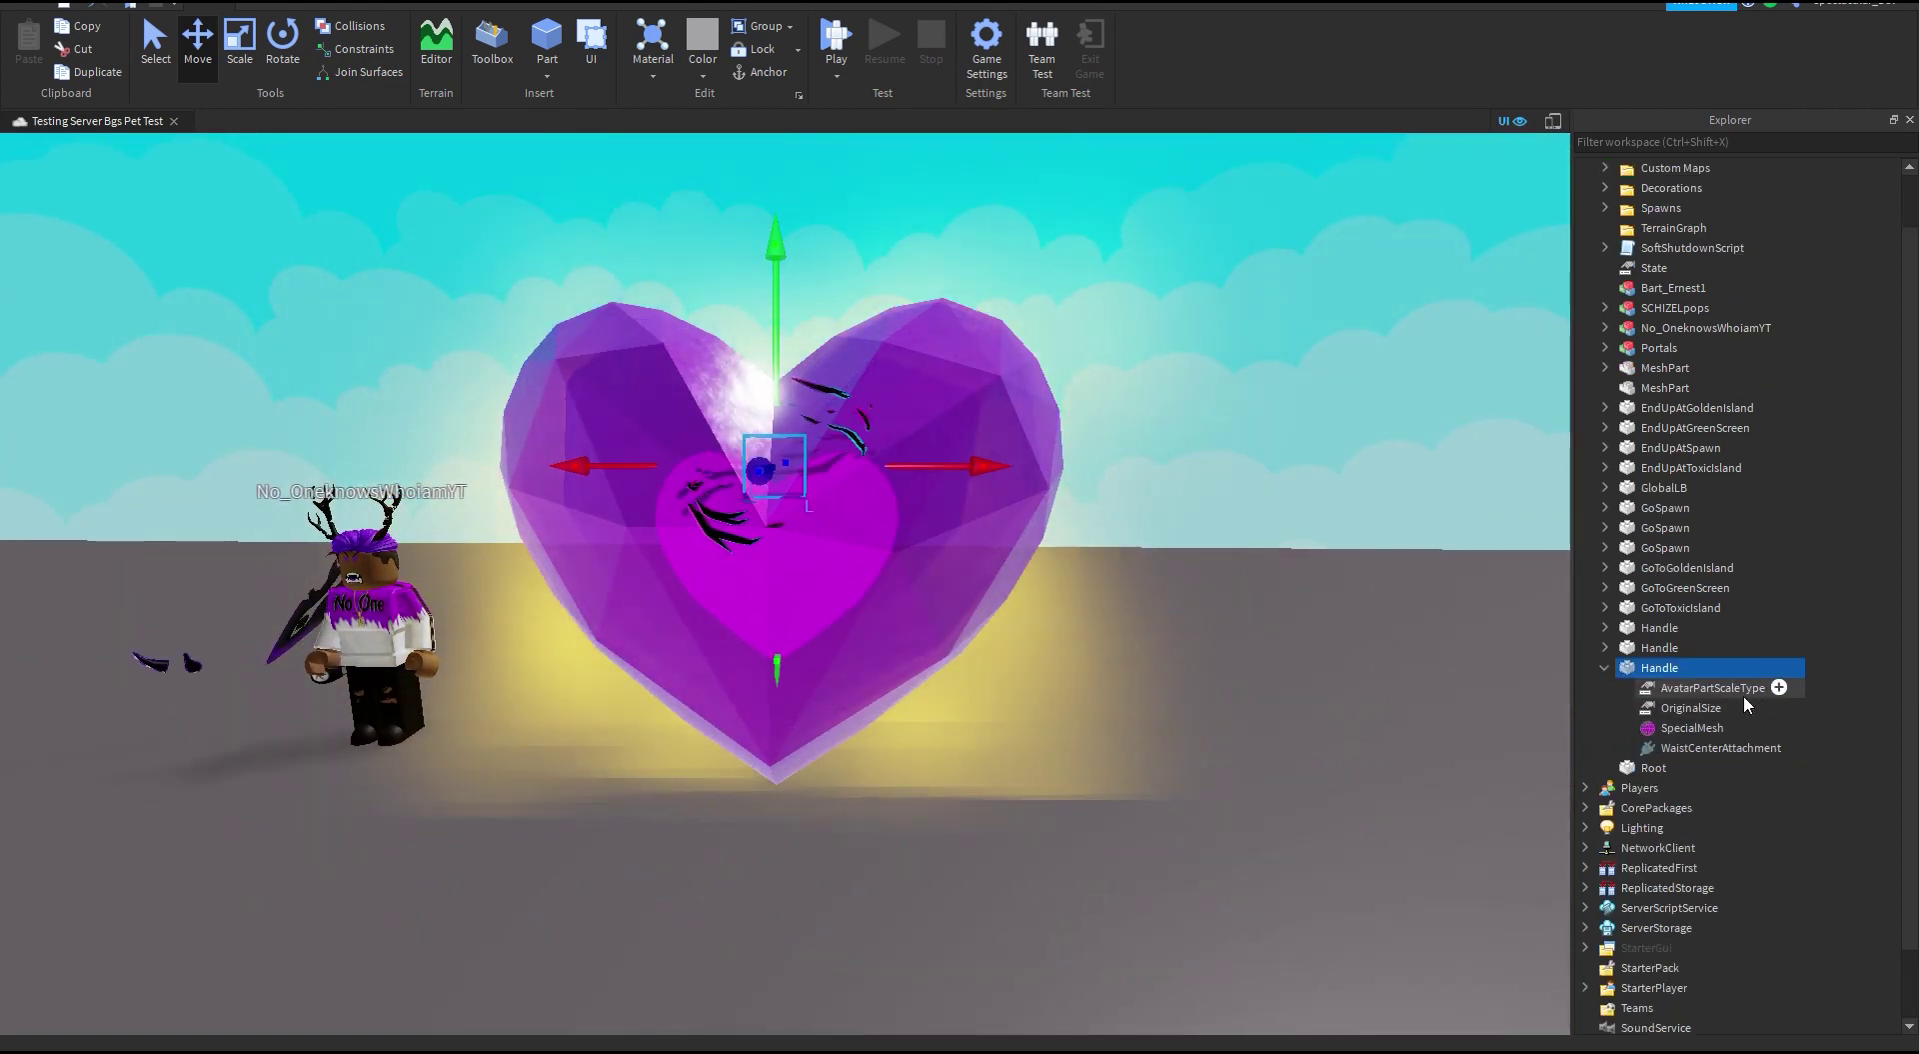
Step: Delete AvatarPartScaleType, OriginalSize and WaistCenterAttachment from the aura's Handle, keeping only its SpecialMesh
{"action": "left_click", "coordinate": [1763, 690]}
{"action": "key", "text": "Delete"}
{"action": "key", "text": "Delete"}
{"action": "left_click", "coordinate": [1676, 709]}
{"action": "key", "text": "Delete"}
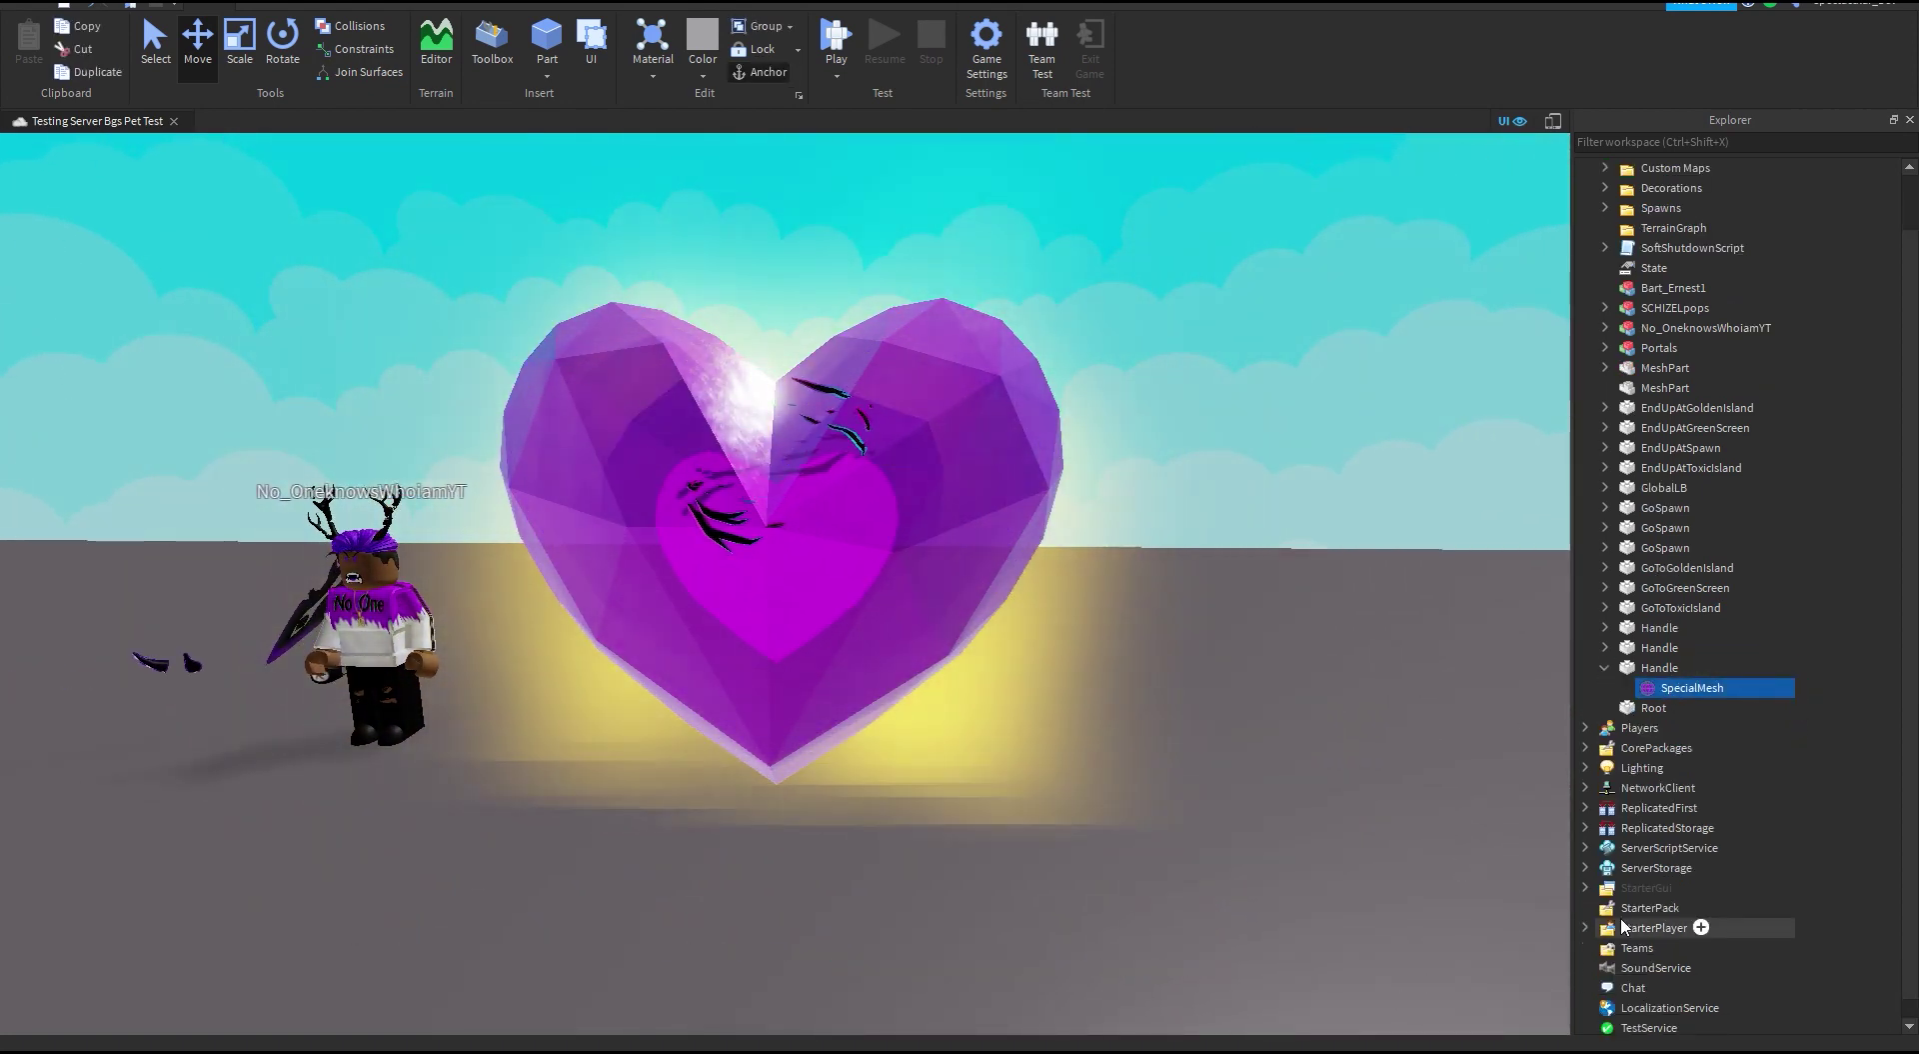
Step: Scale up the aura's SpecialMesh until the flames wrap around the outside of the heart
{"action": "scroll", "coordinate": [1084, 642], "scroll_direction": "up", "scroll_amount": 2}
{"action": "scroll", "coordinate": [1084, 643], "scroll_direction": "down", "scroll_amount": 4}
{"action": "left_click", "coordinate": [829, 625]}
{"action": "right_click_drag", "start_coordinate": [830, 625], "coordinate": [1012, 658]}
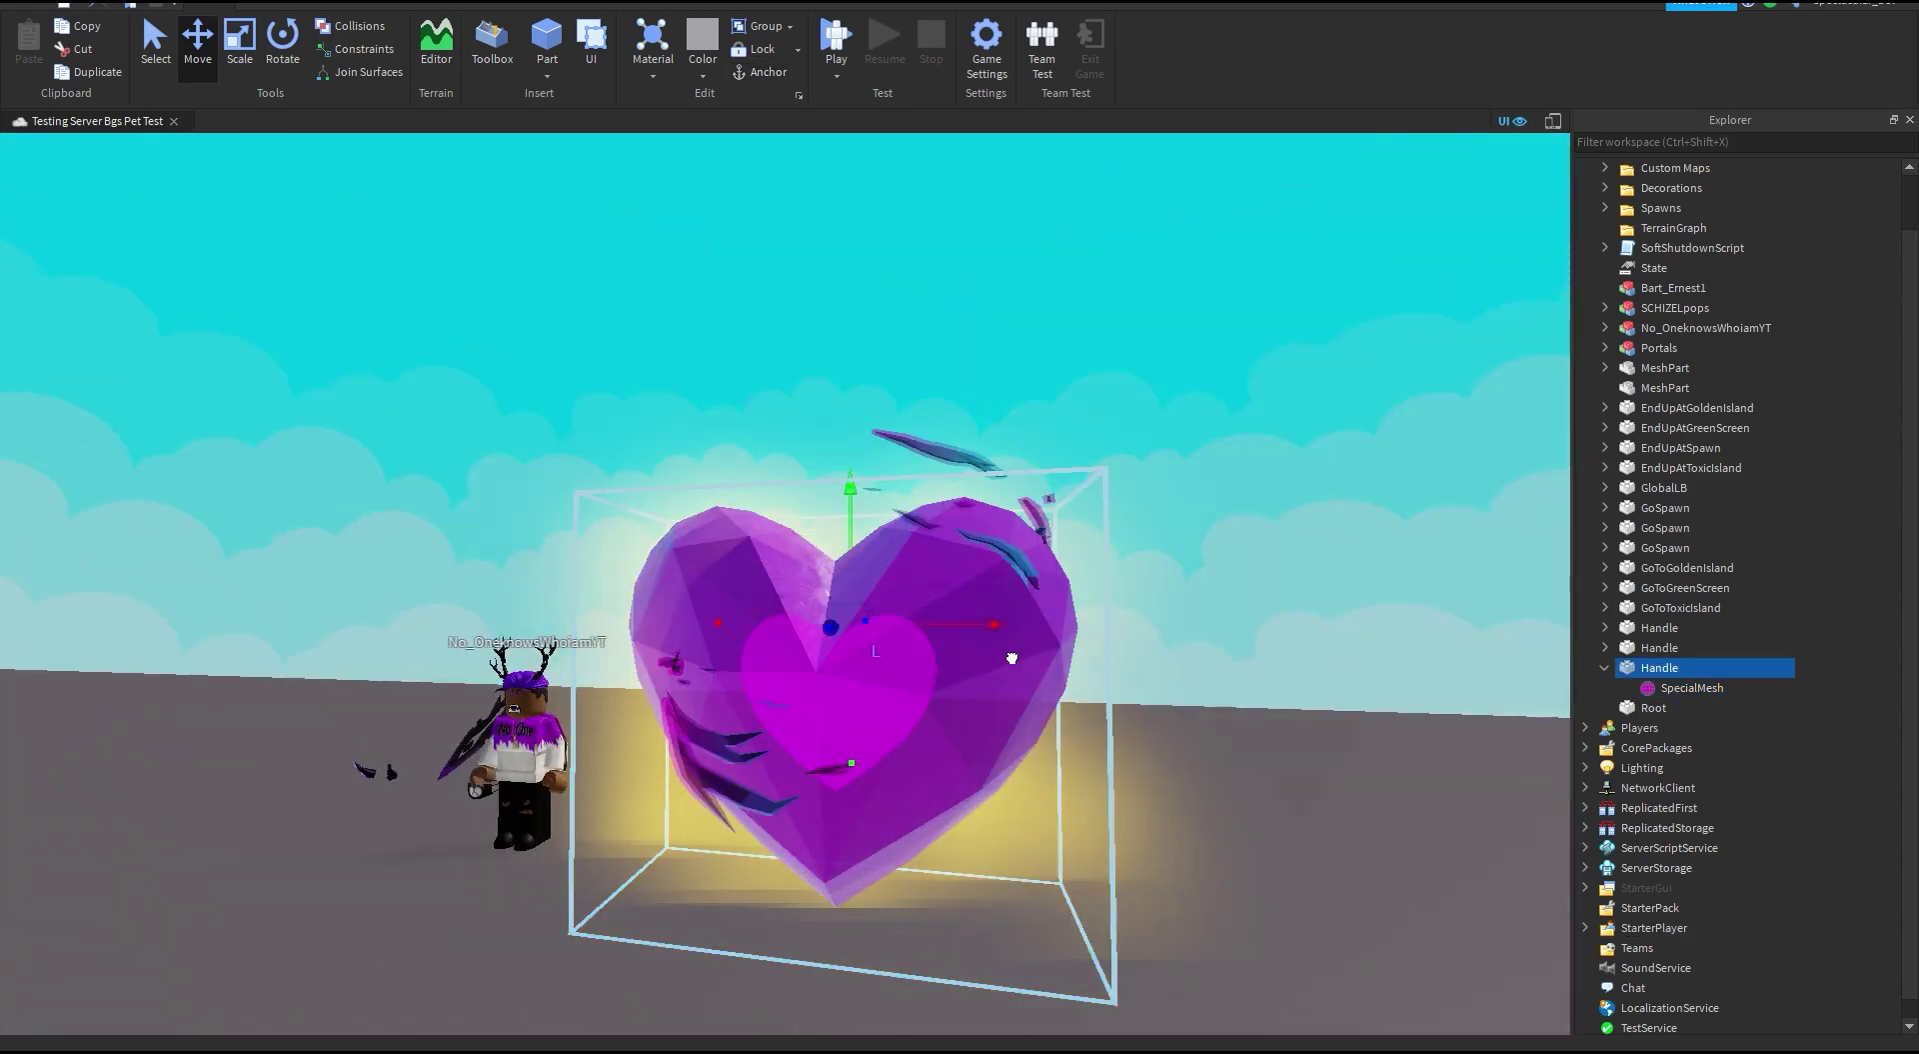
{"action": "key", "text": "ctrl+z"}
{"action": "key", "text": "ctrl+z"}
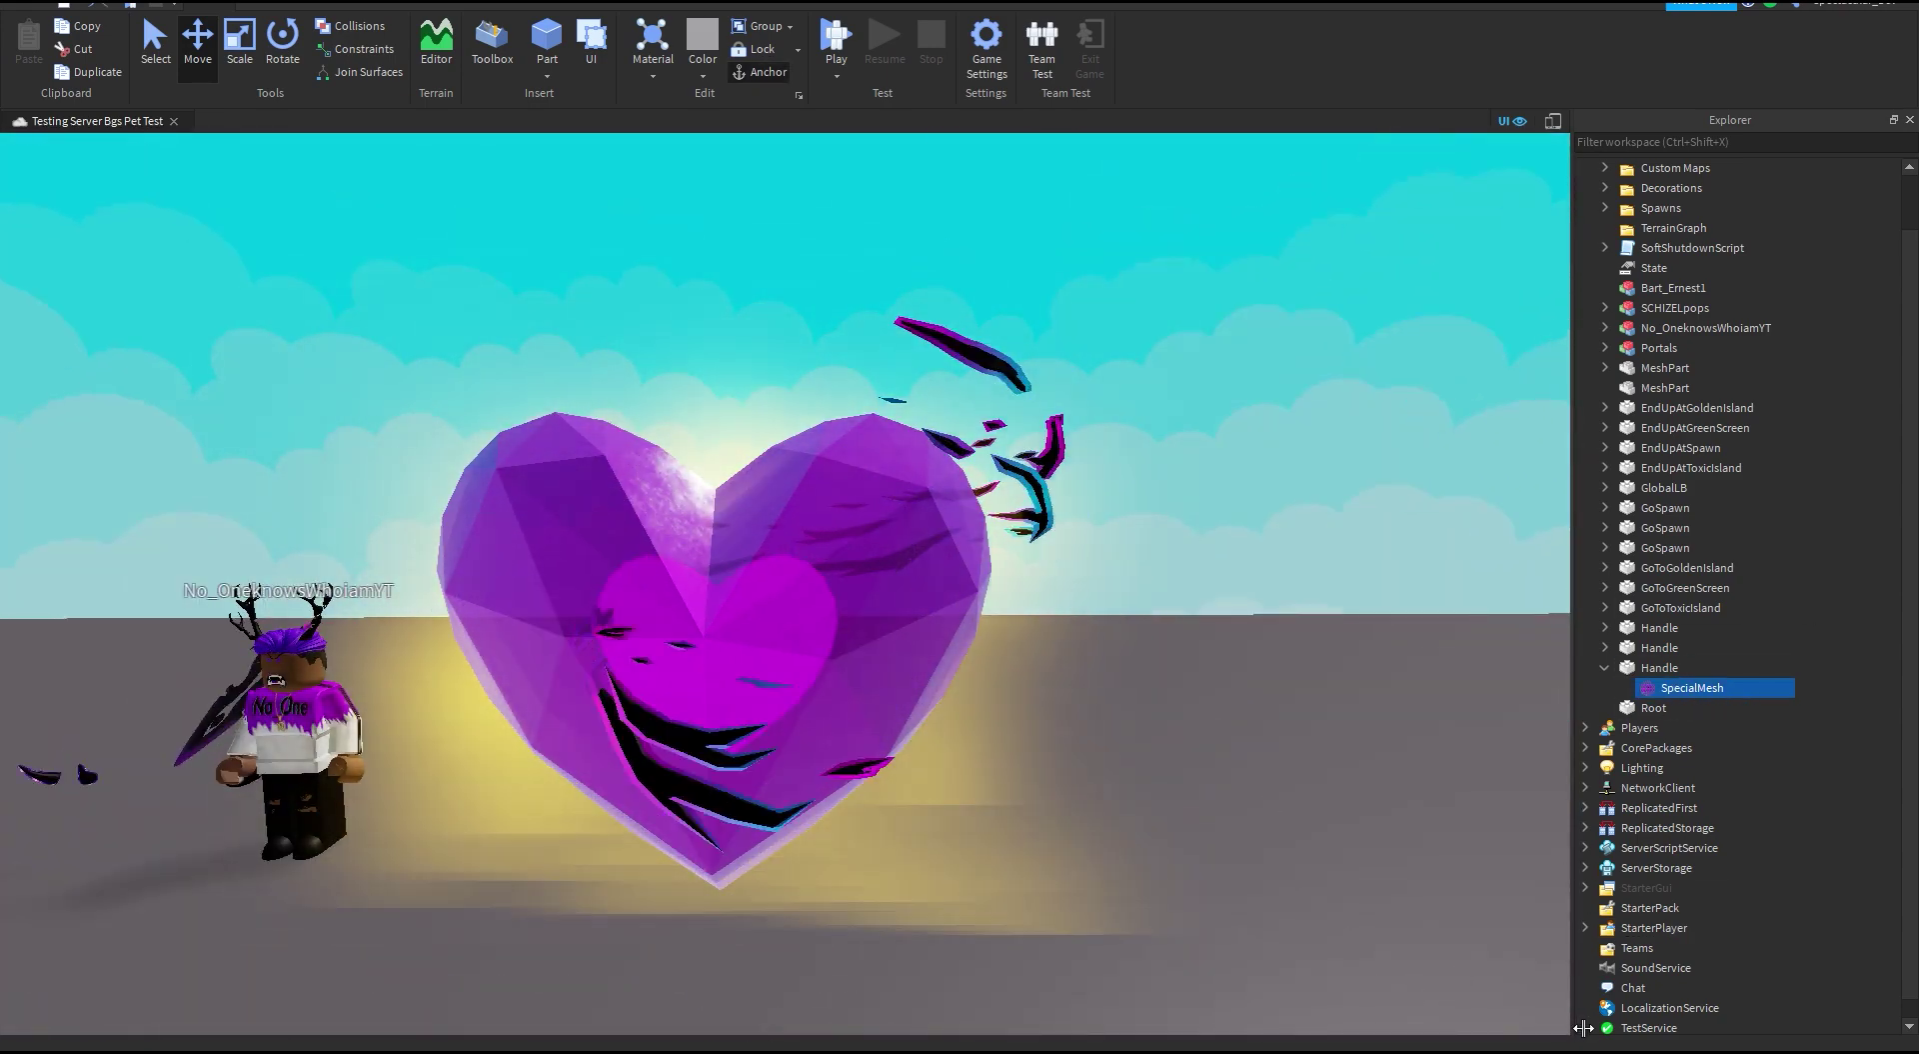
{"action": "left_click", "coordinate": [843, 622]}
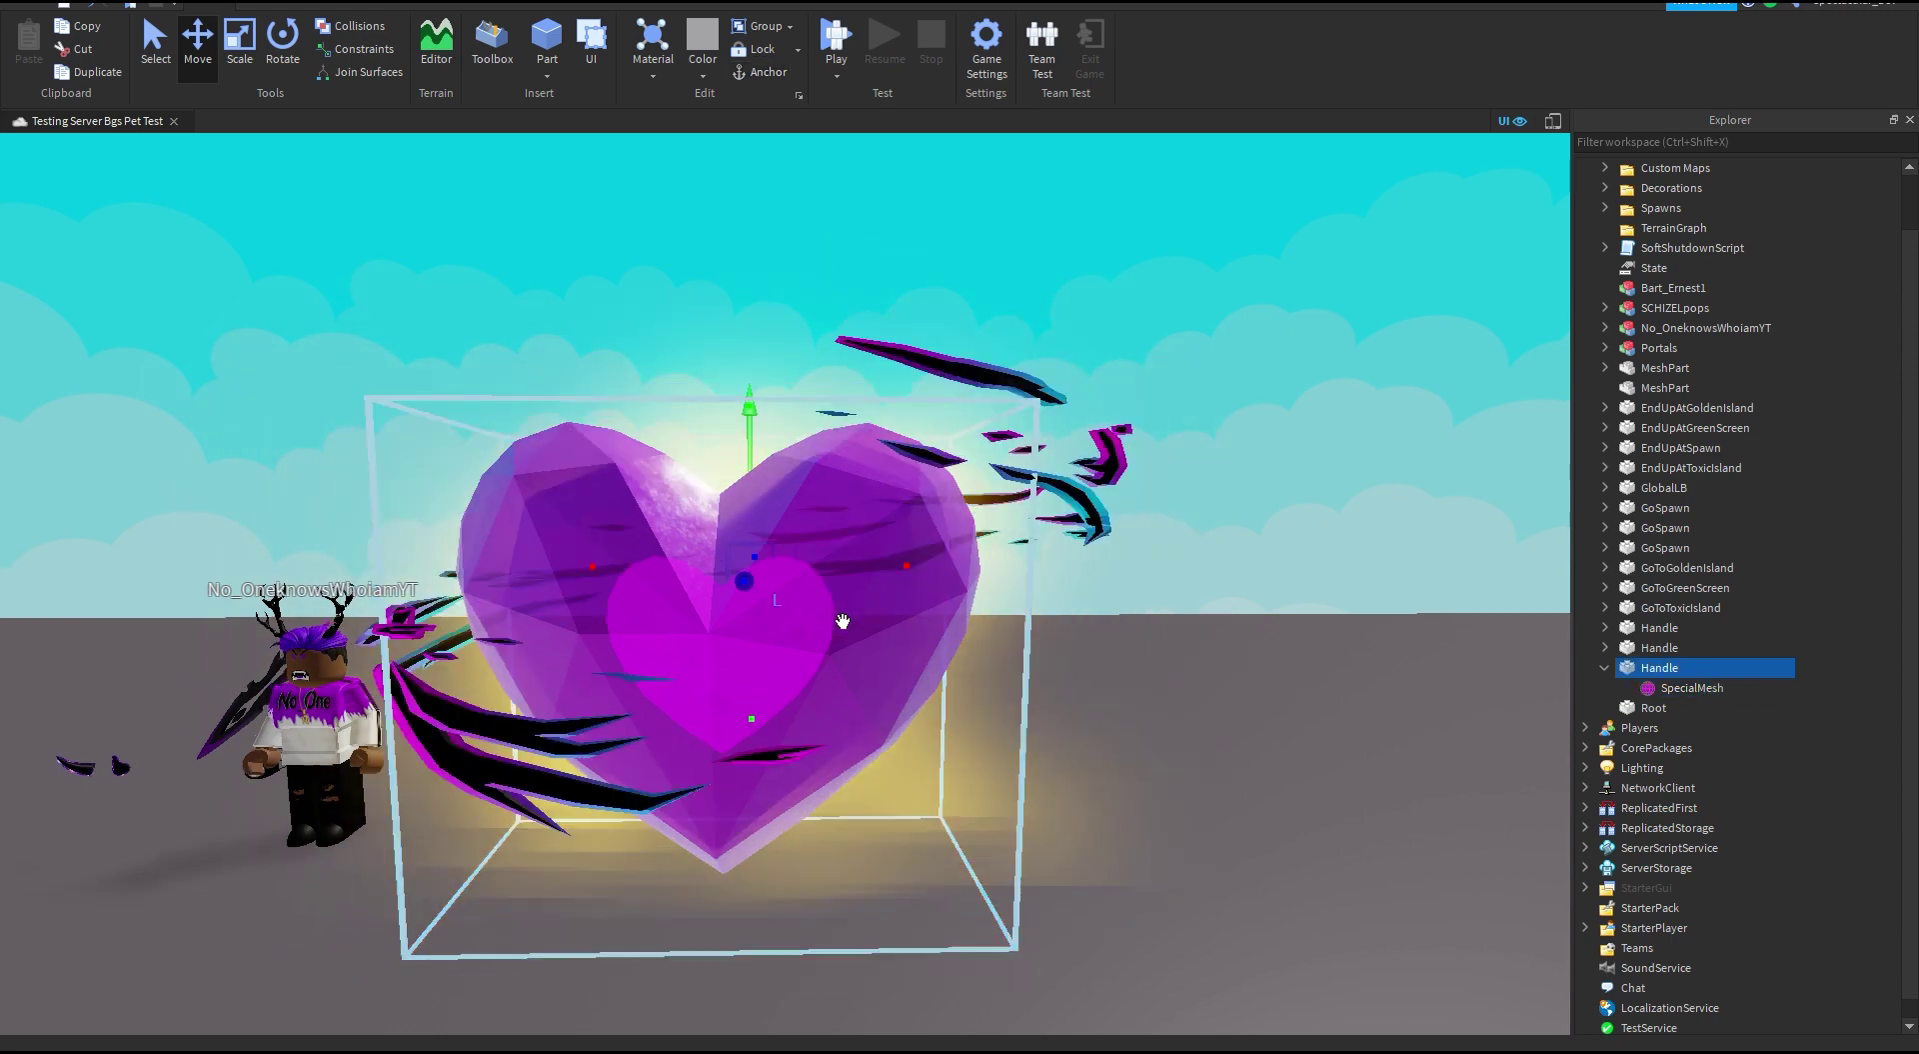
{"action": "right_click_drag", "start_coordinate": [842, 621], "coordinate": [843, 570]}
{"action": "left_click", "coordinate": [1691, 688]}
Step: Change the color of the outer heart's Poison glow from yellow to purple
{"action": "key", "text": "ctrl+z"}
{"action": "key", "text": "ctrl+z"}
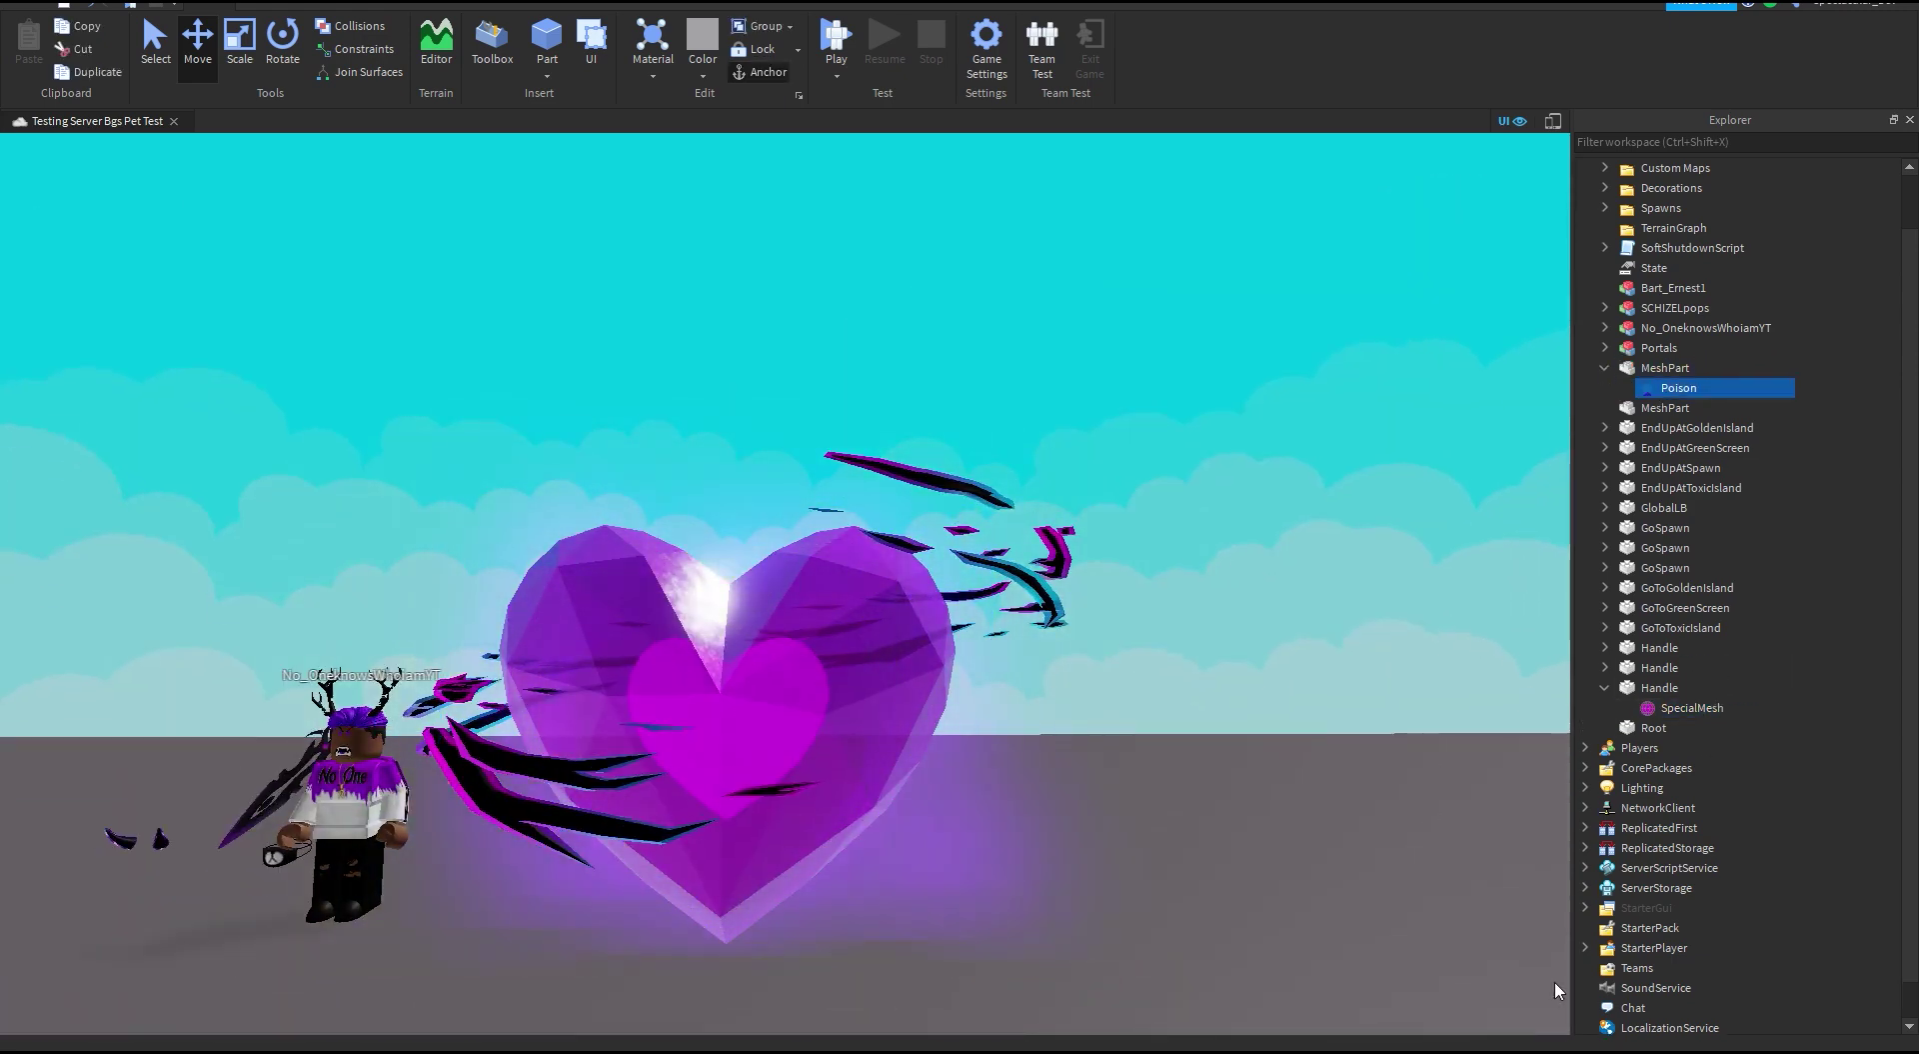
{"action": "right_click_drag", "start_coordinate": [1003, 740], "coordinate": [1009, 771]}
{"action": "left_click", "coordinate": [735, 552]}
Step: Check how the enlarged flame aura fits around the heart from above and close up
{"action": "left_click", "coordinate": [1658, 689]}
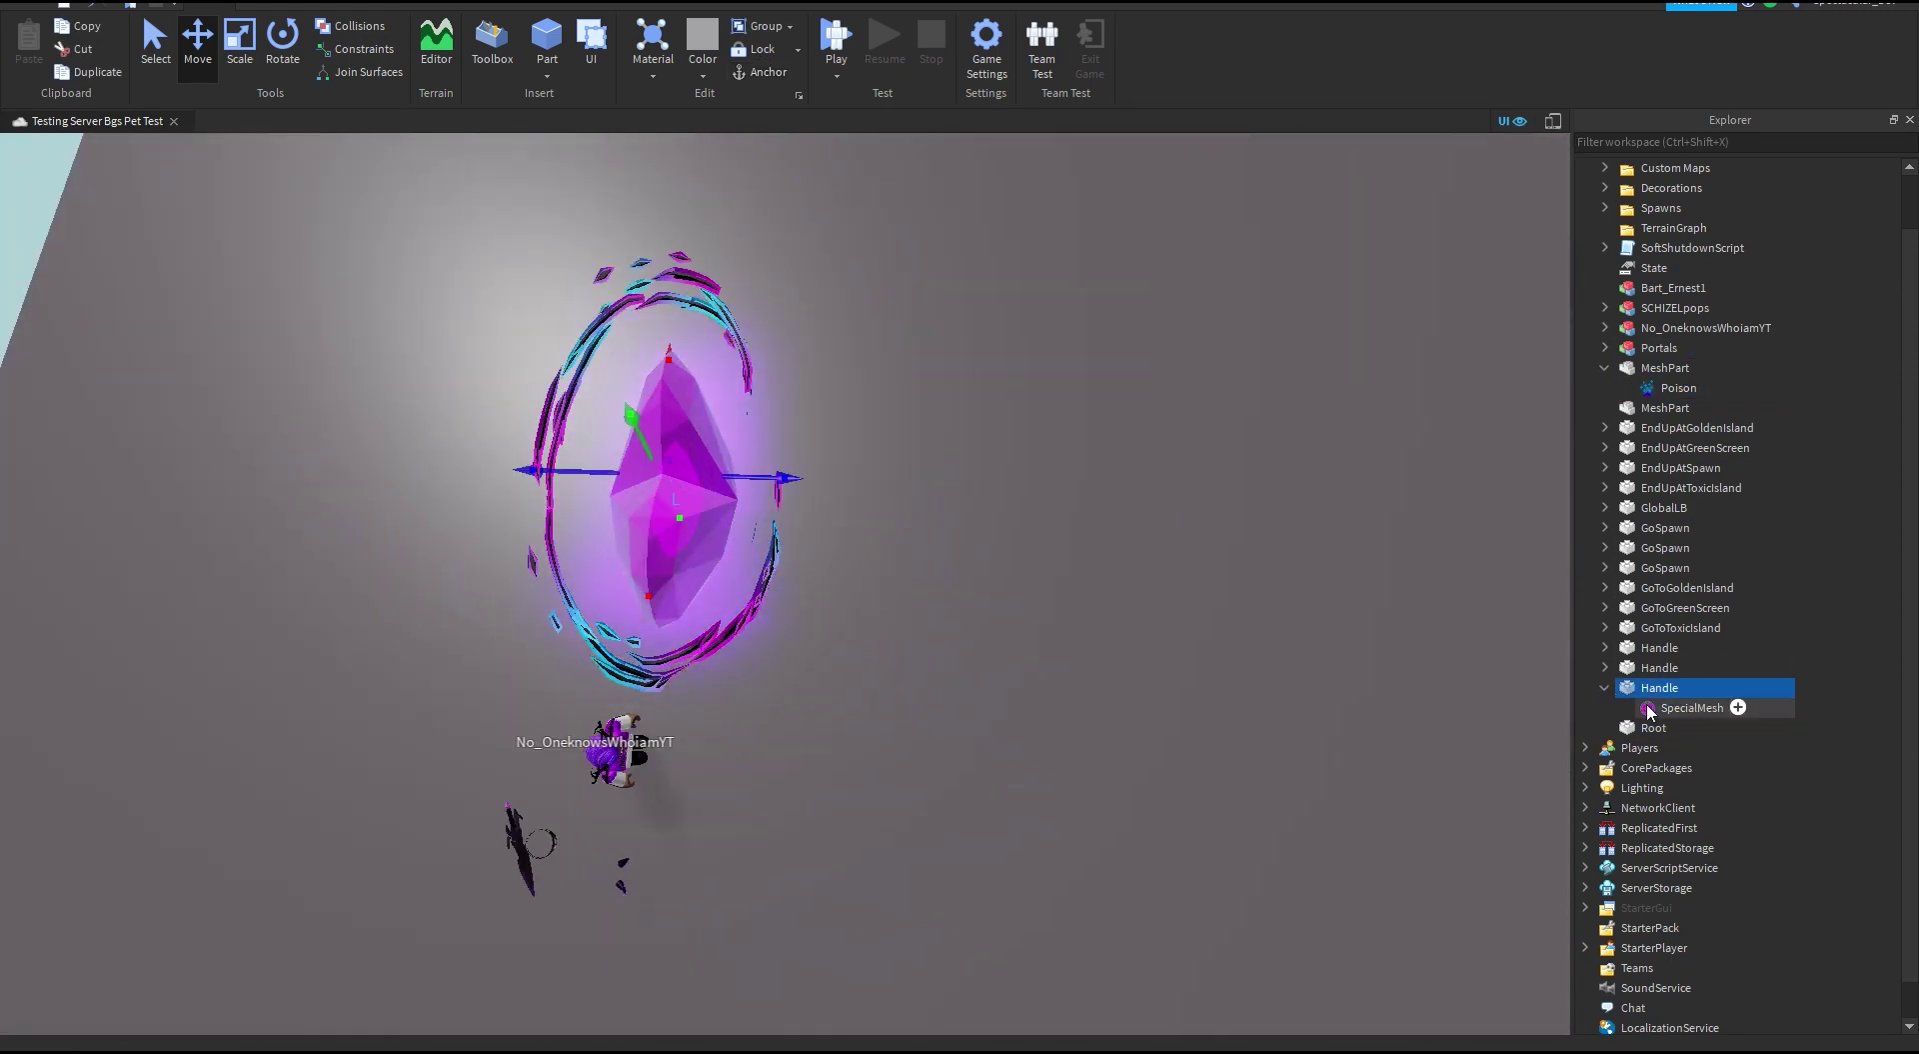
{"action": "left_click", "coordinate": [1679, 691]}
{"action": "key", "text": "f"}
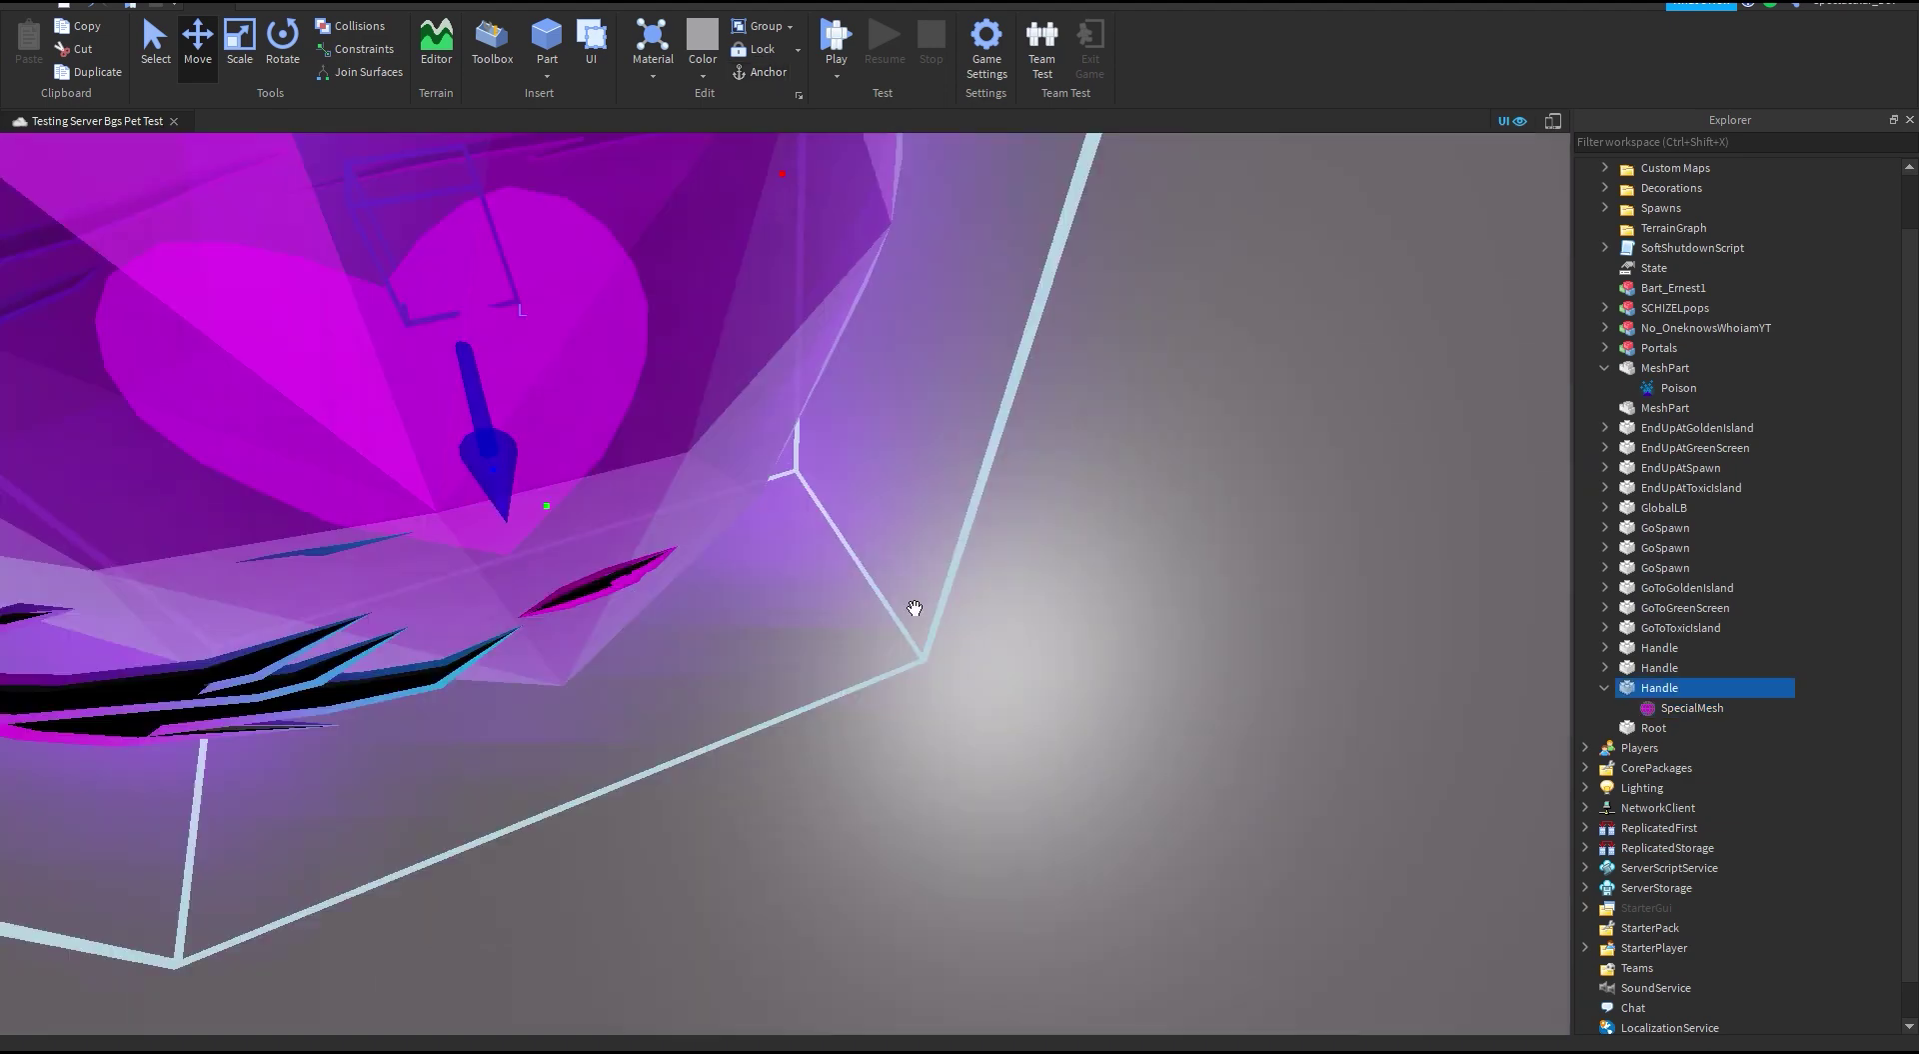
{"action": "left_click", "coordinate": [1033, 826]}
{"action": "right_click_drag", "start_coordinate": [913, 608], "coordinate": [1024, 804]}
Step: Move the Dark Matter Horns accessory out of the avatar model into the Workspace
{"action": "scroll", "coordinate": [1024, 804], "scroll_direction": "up", "scroll_amount": 1}
{"action": "scroll", "coordinate": [1023, 804], "scroll_direction": "up", "scroll_amount": 4}
{"action": "scroll", "coordinate": [1023, 803], "scroll_direction": "down", "scroll_amount": 2}
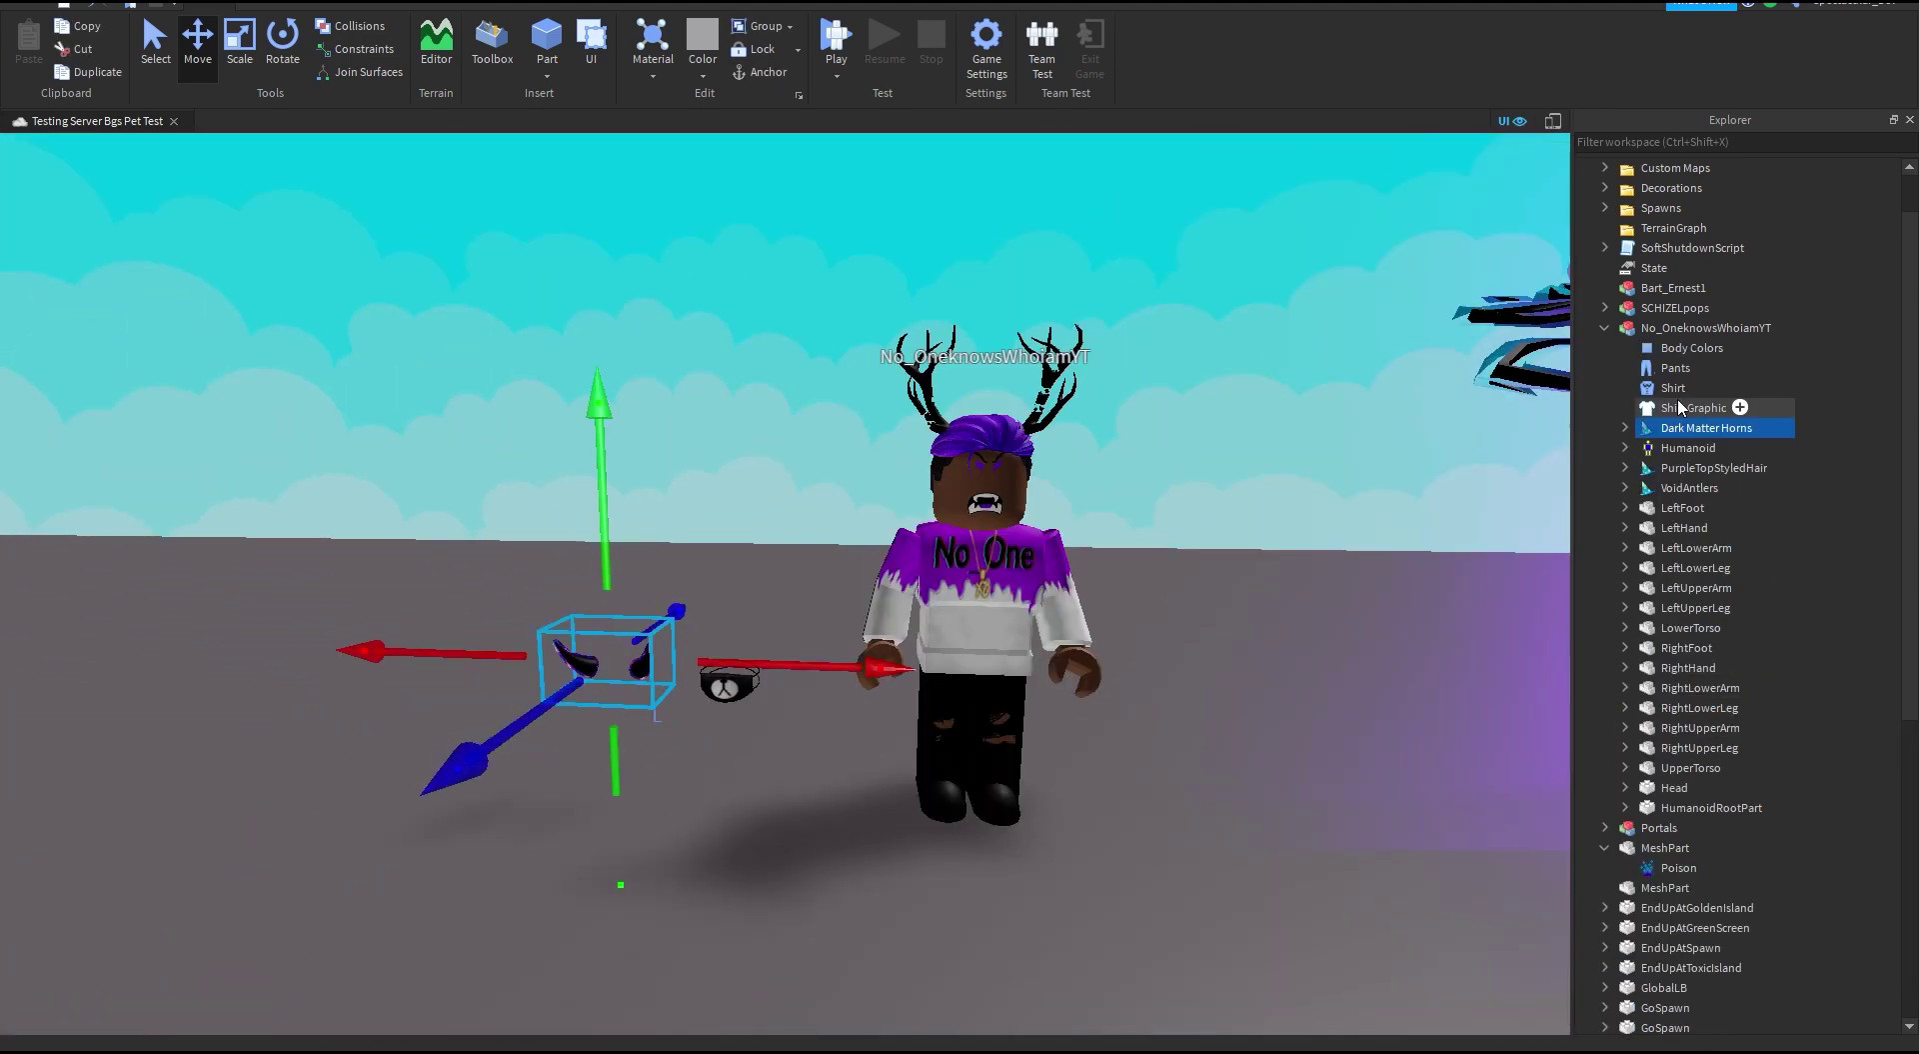
{"action": "left_click_drag", "start_coordinate": [1782, 404], "coordinate": [1754, 292]}
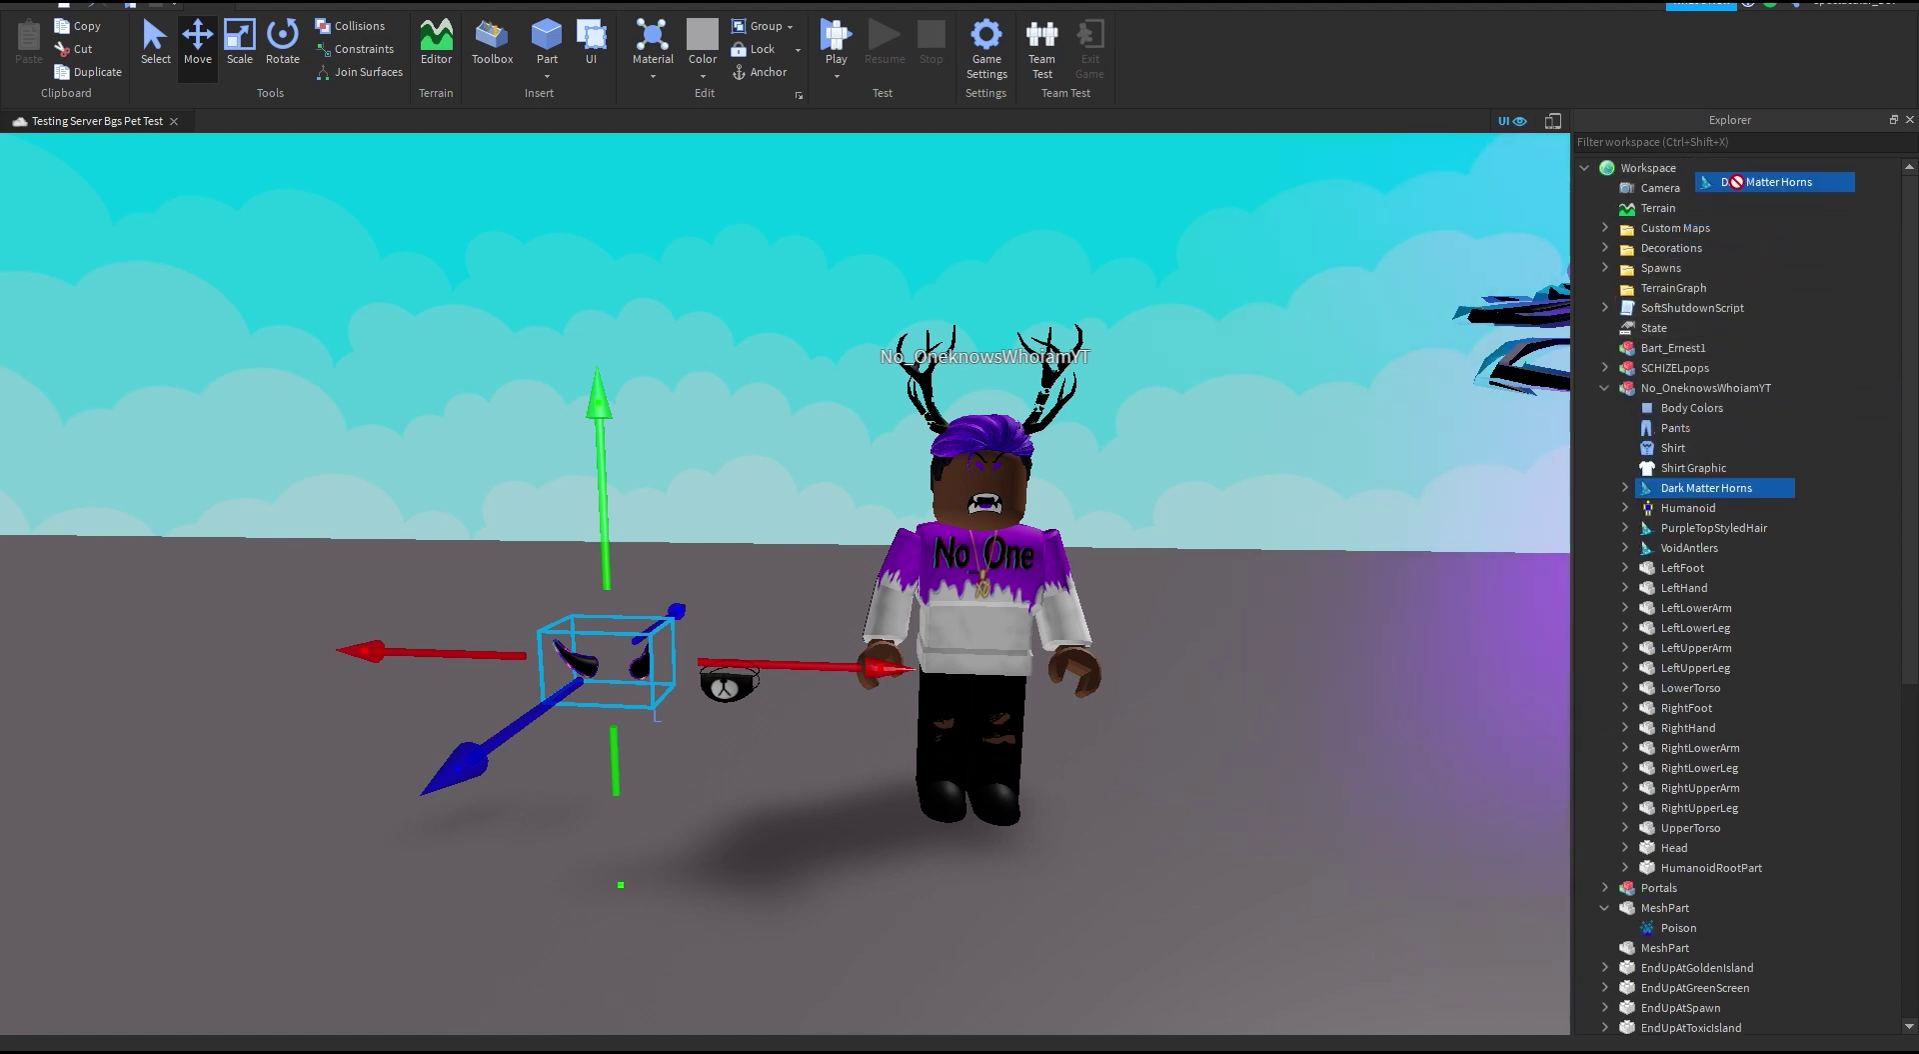
{"action": "scroll", "coordinate": [908, 700], "scroll_direction": "down", "scroll_amount": 1}
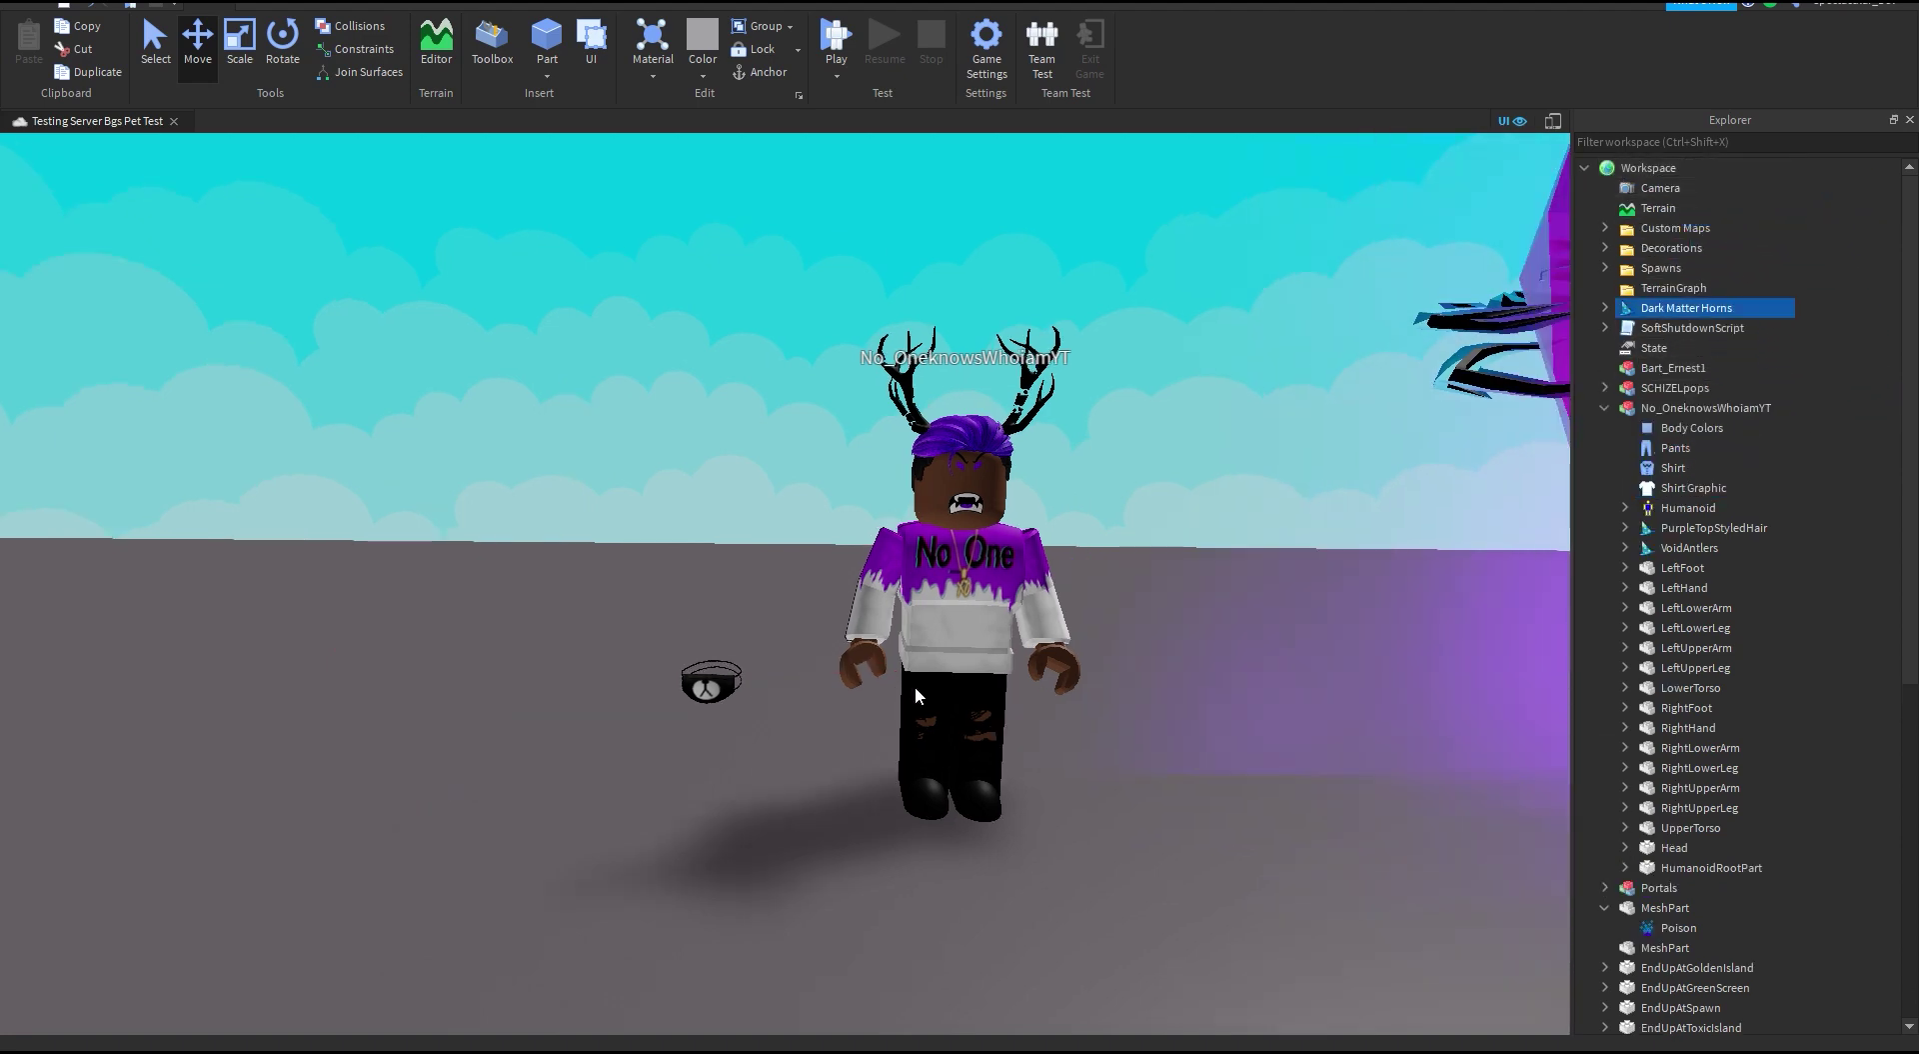
Step: Move the horns' Handle into the Workspace and delete the empty Dark Matter Horns accessory
{"action": "right_click_drag", "start_coordinate": [914, 686], "coordinate": [805, 664]}
{"action": "scroll", "coordinate": [804, 663], "scroll_direction": "down", "scroll_amount": 4}
{"action": "scroll", "coordinate": [805, 664], "scroll_direction": "up", "scroll_amount": 1}
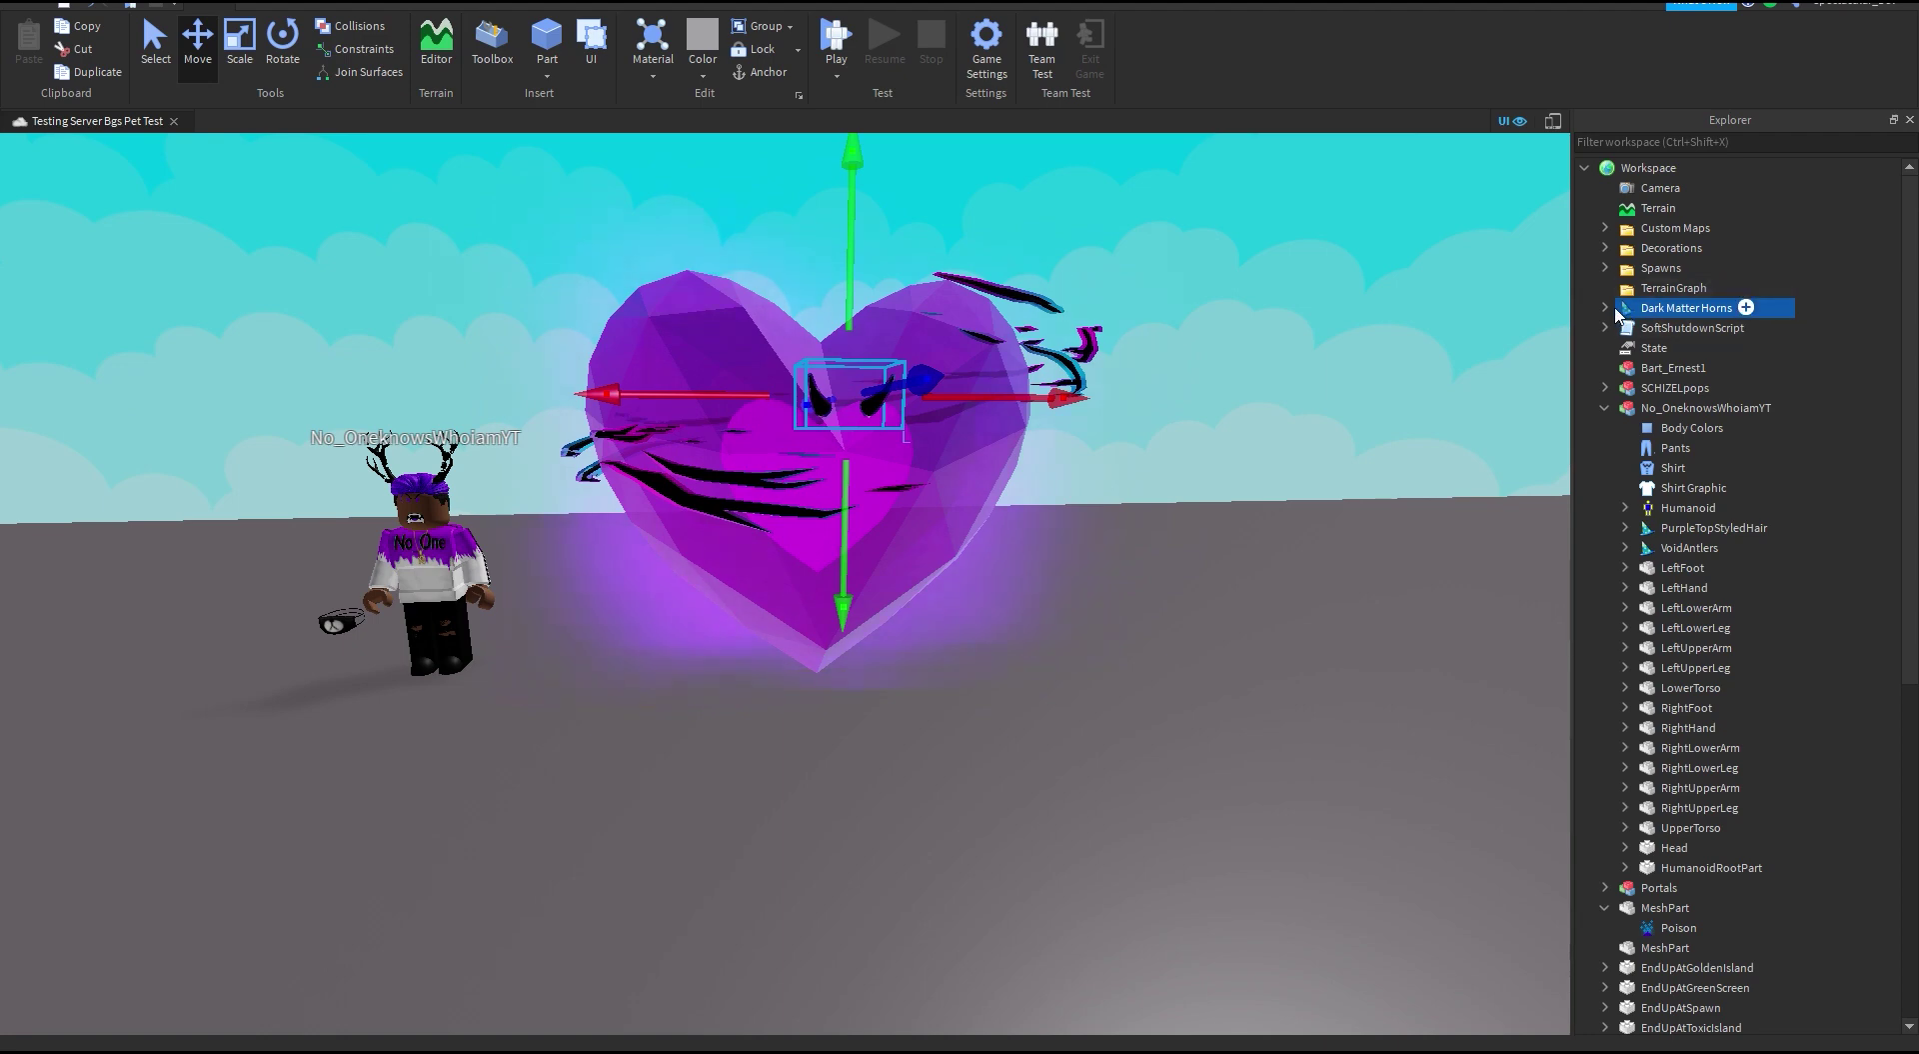
{"action": "left_click_drag", "start_coordinate": [1671, 328], "coordinate": [1654, 172]}
{"action": "scroll", "coordinate": [1687, 288], "scroll_direction": "up", "scroll_amount": 5}
{"action": "left_click", "coordinate": [1681, 307]}
{"action": "key", "text": "Delete"}
{"action": "left_click", "coordinate": [1604, 388]}
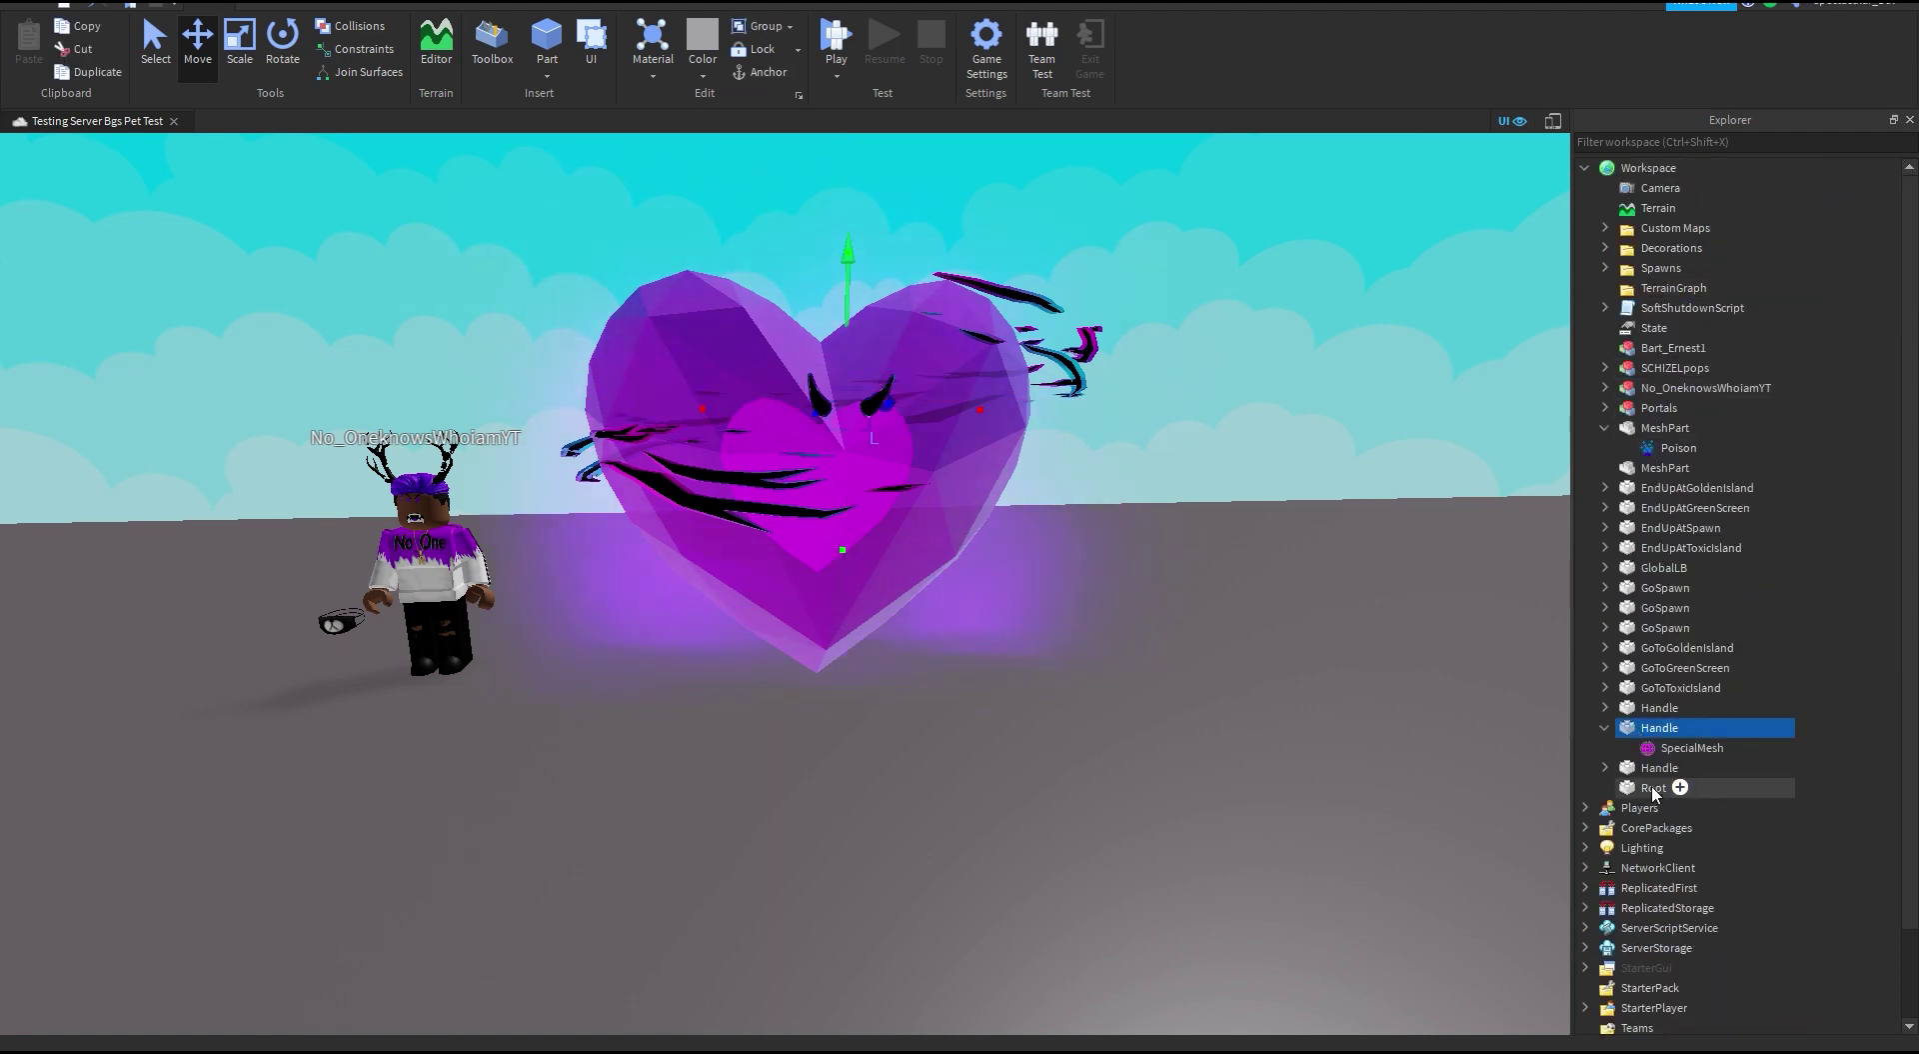
Step: Scale up the horns' SpecialMesh and raise the horns onto the heart's upper lobes
{"action": "left_click", "coordinate": [1679, 847]}
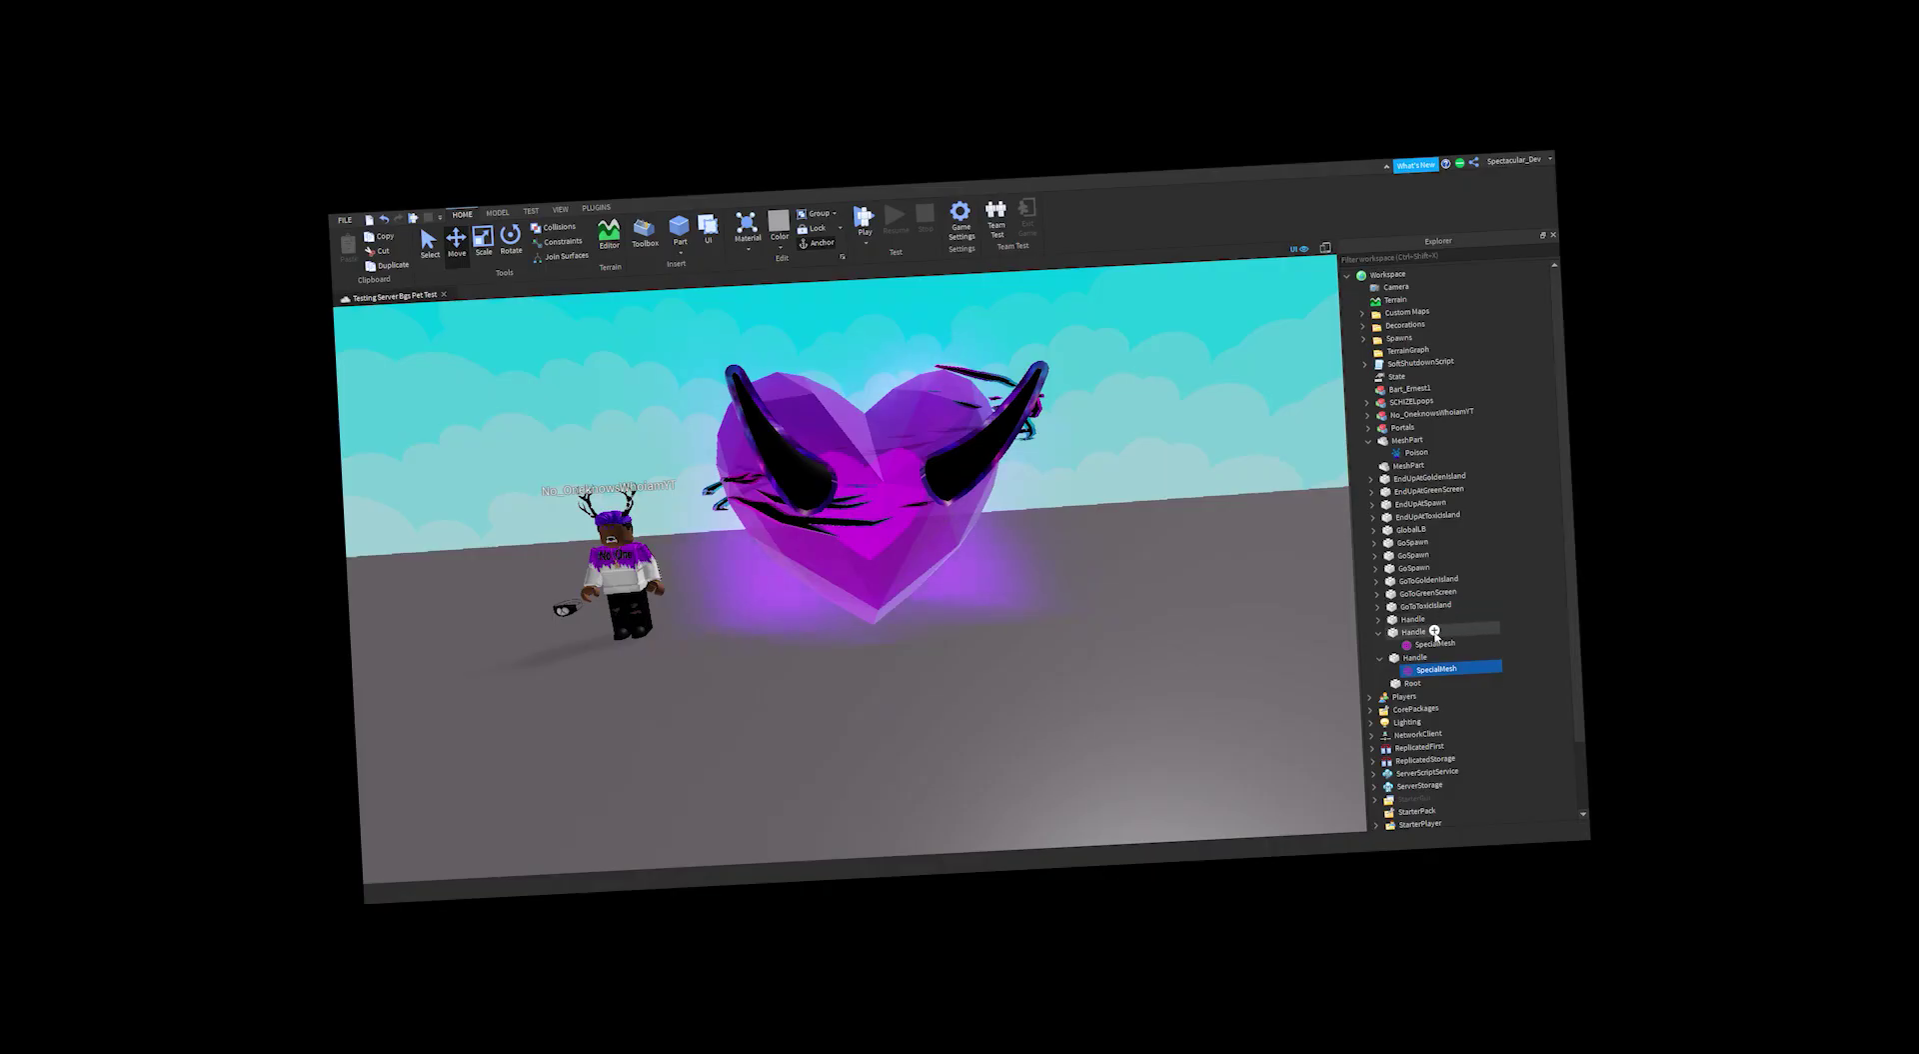
{"action": "right_click_drag", "start_coordinate": [765, 636], "coordinate": [890, 493]}
{"action": "left_click_drag", "start_coordinate": [810, 548], "coordinate": [774, 550]}
{"action": "right_click_drag", "start_coordinate": [775, 549], "coordinate": [735, 502]}
{"action": "left_click_drag", "start_coordinate": [699, 428], "coordinate": [697, 378]}
{"action": "right_click_drag", "start_coordinate": [765, 560], "coordinate": [829, 469]}
{"action": "left_click", "coordinate": [198, 42]}
{"action": "left_click", "coordinate": [1692, 787]}
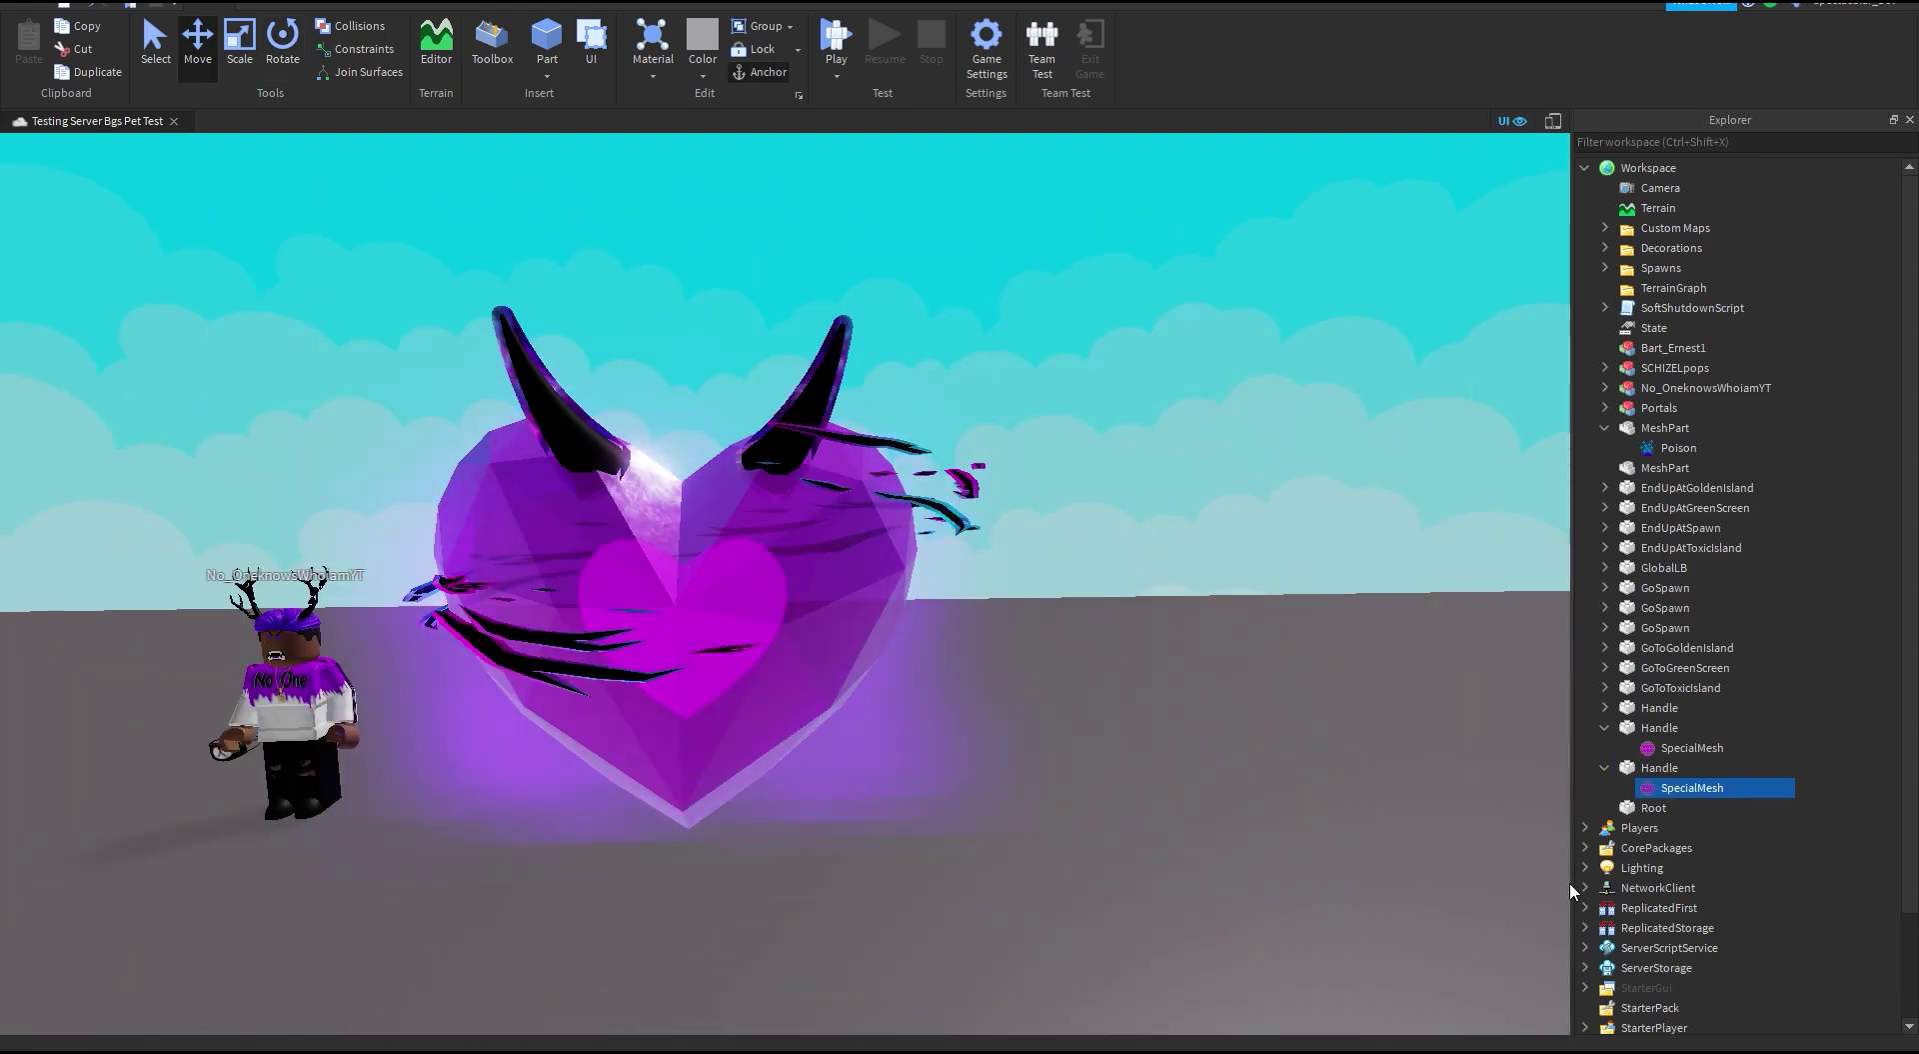
Step: Shift the horns' Handle to fit the horns within the heart's depth
{"action": "left_click", "coordinate": [1662, 768]}
{"action": "scroll", "coordinate": [784, 591], "scroll_direction": "up", "scroll_amount": 5}
{"action": "right_click_drag", "start_coordinate": [784, 591], "coordinate": [905, 611]}
{"action": "scroll", "coordinate": [905, 612], "scroll_direction": "down", "scroll_amount": 5}
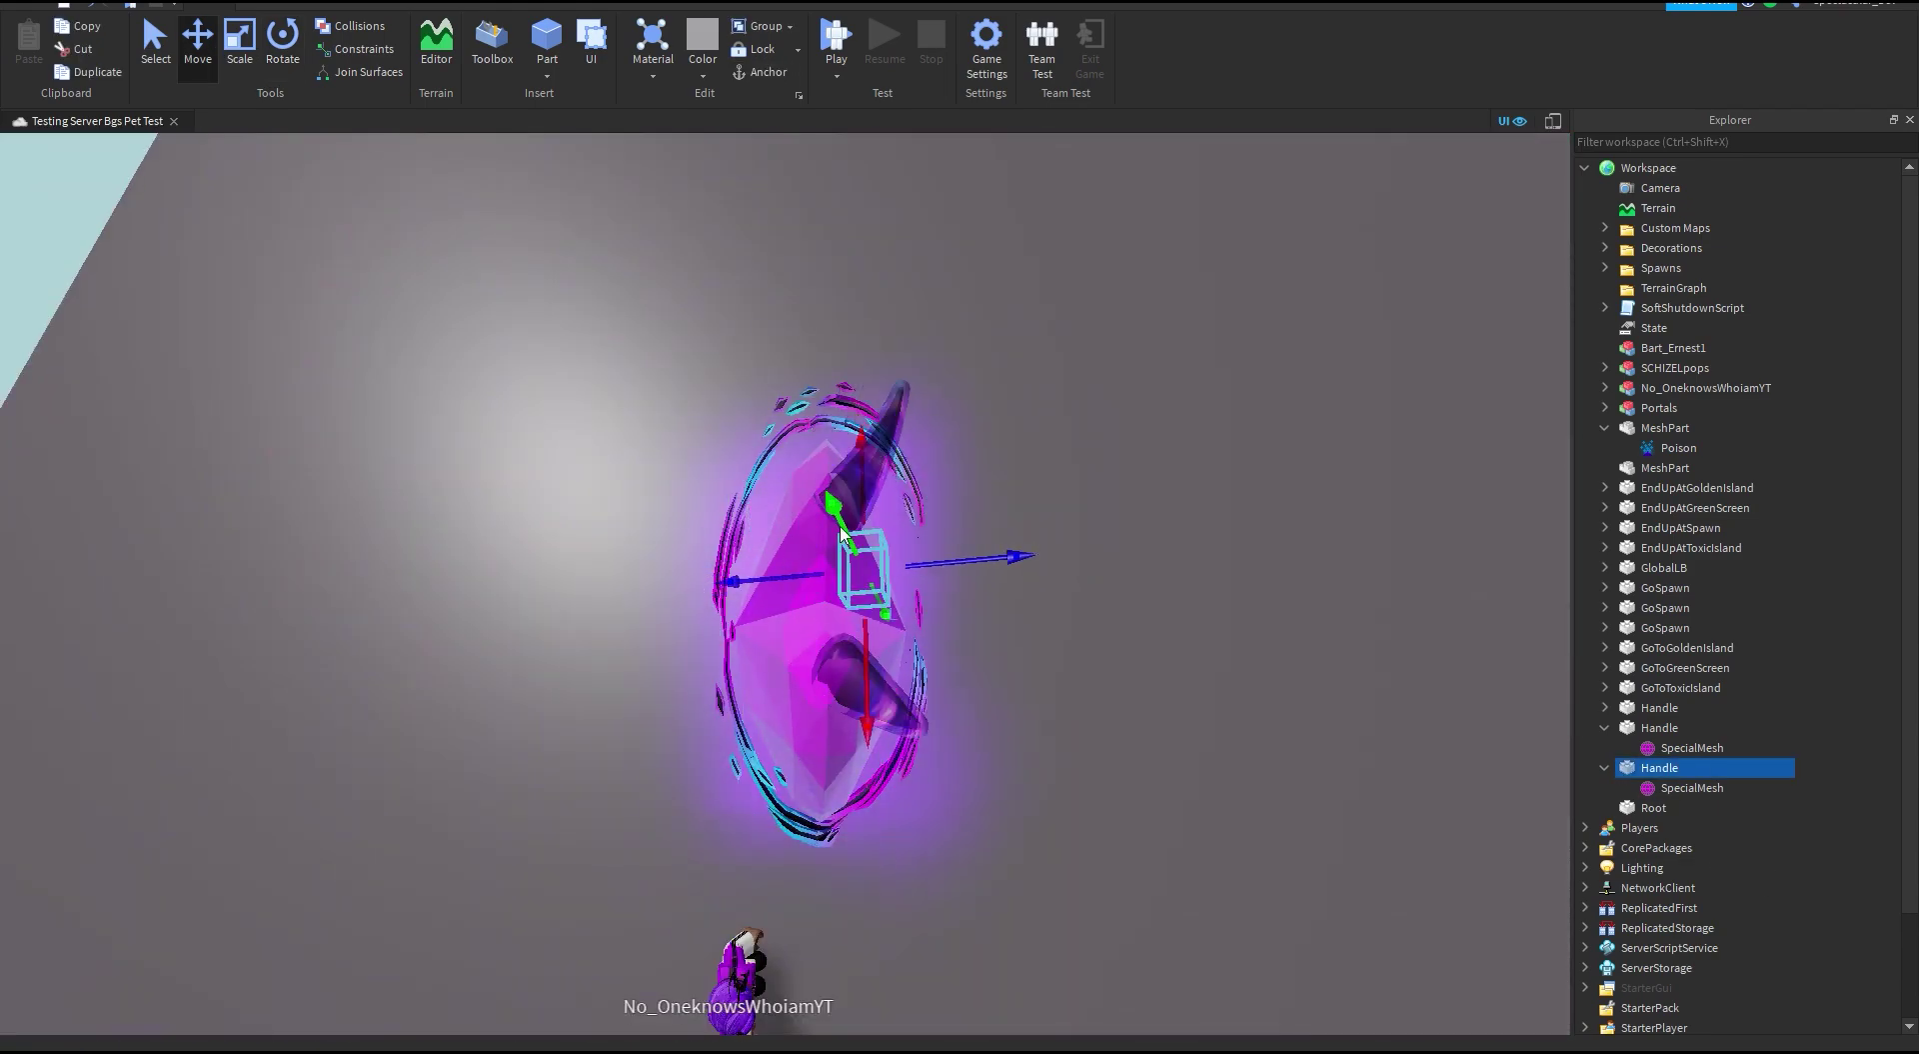
{"action": "left_click_drag", "start_coordinate": [841, 535], "coordinate": [845, 548]}
{"action": "right_click_drag", "start_coordinate": [846, 548], "coordinate": [1027, 638]}
{"action": "left_click", "coordinate": [1080, 640]}
Step: Remove the black mask beside the avatar and the PurpleTopStyledHair accessory from its head
{"action": "scroll", "coordinate": [1080, 640], "scroll_direction": "down", "scroll_amount": 4}
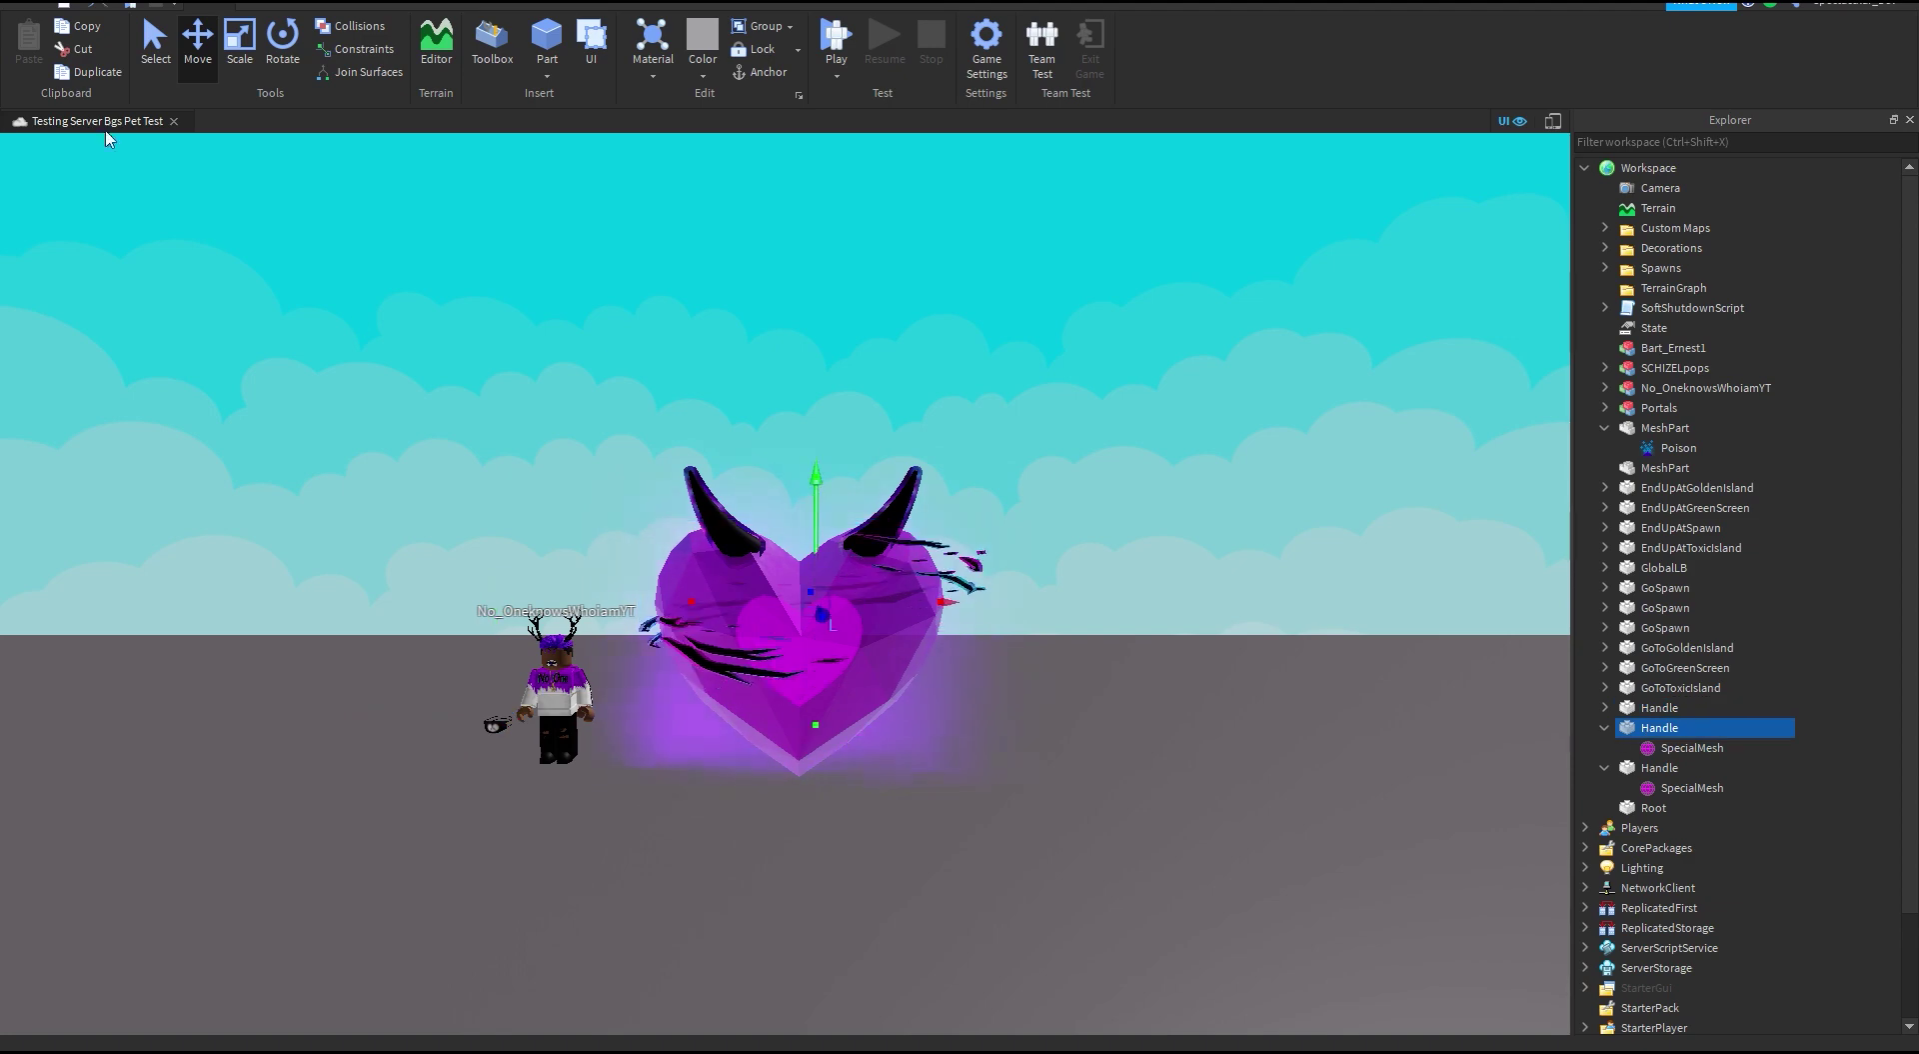
{"action": "left_click", "coordinate": [799, 512]}
{"action": "right_click_drag", "start_coordinate": [798, 512], "coordinate": [801, 784]}
{"action": "left_click", "coordinate": [603, 589]}
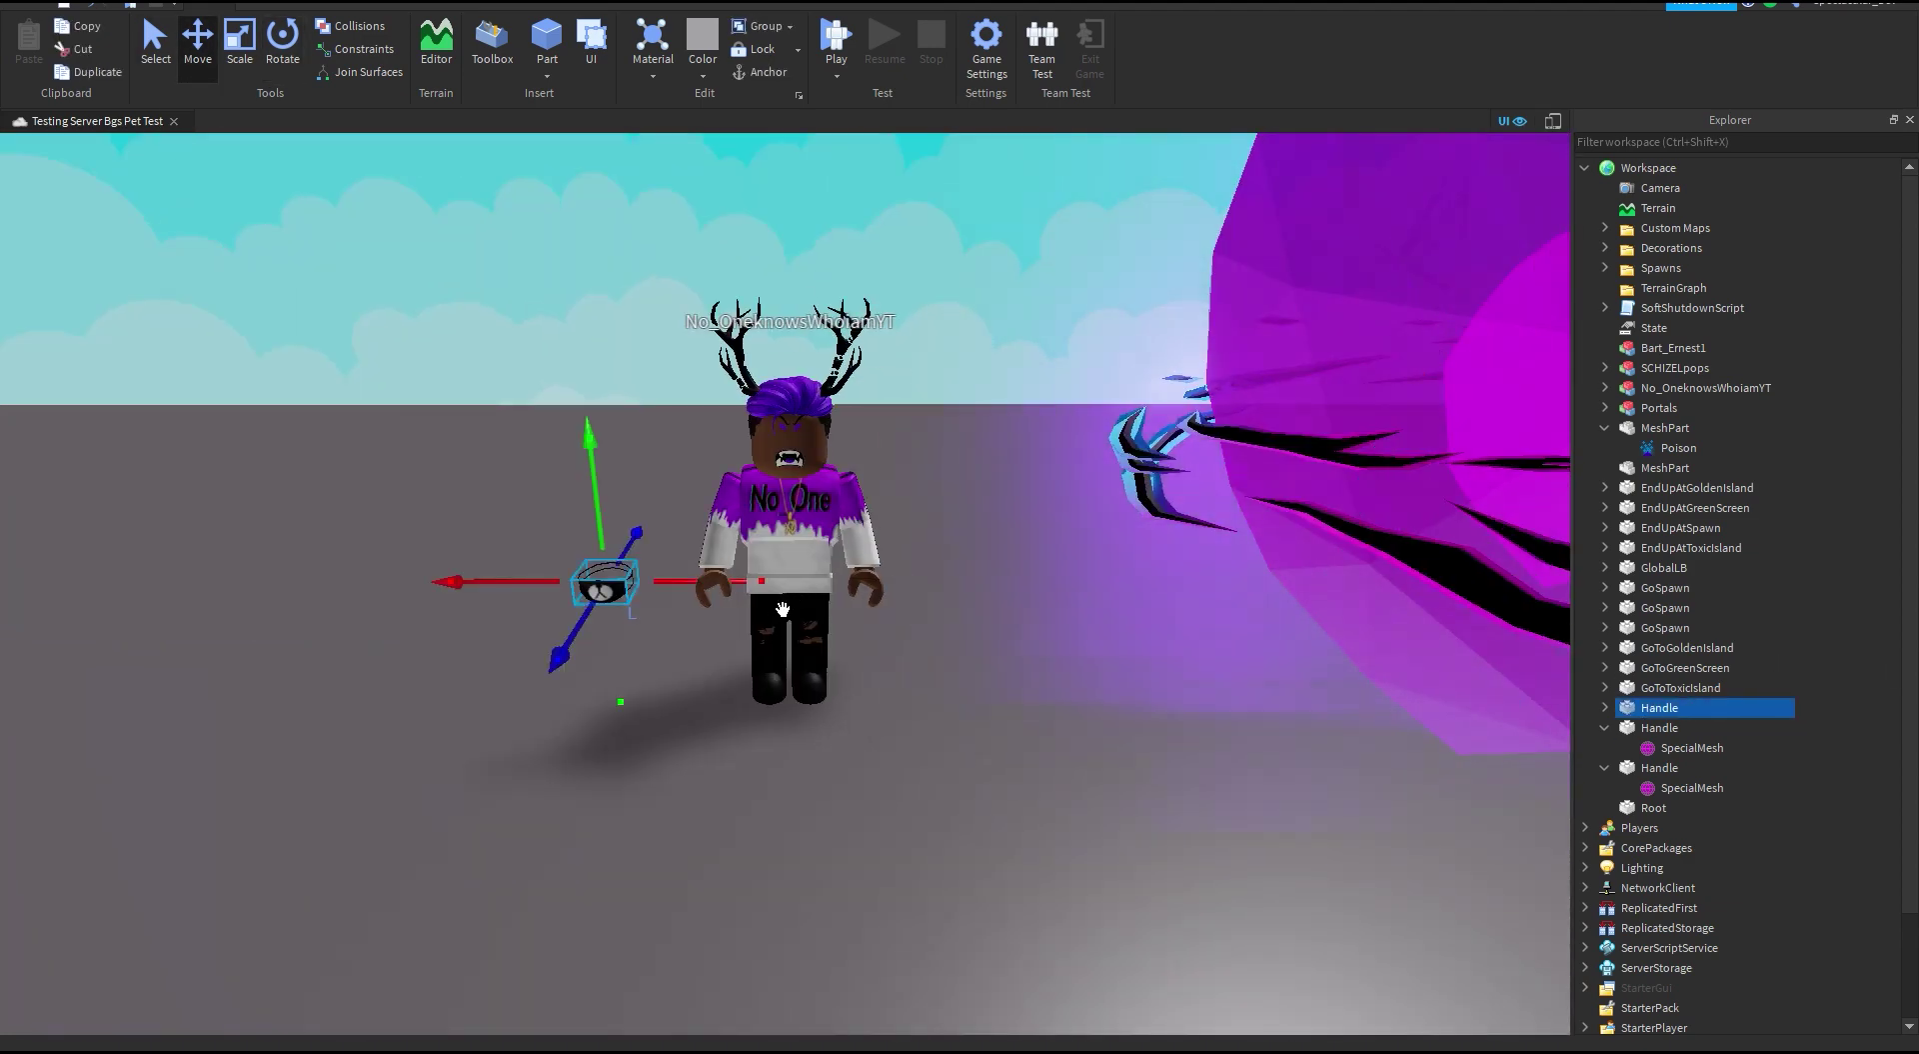
{"action": "right_click_drag", "start_coordinate": [823, 609], "coordinate": [897, 609]}
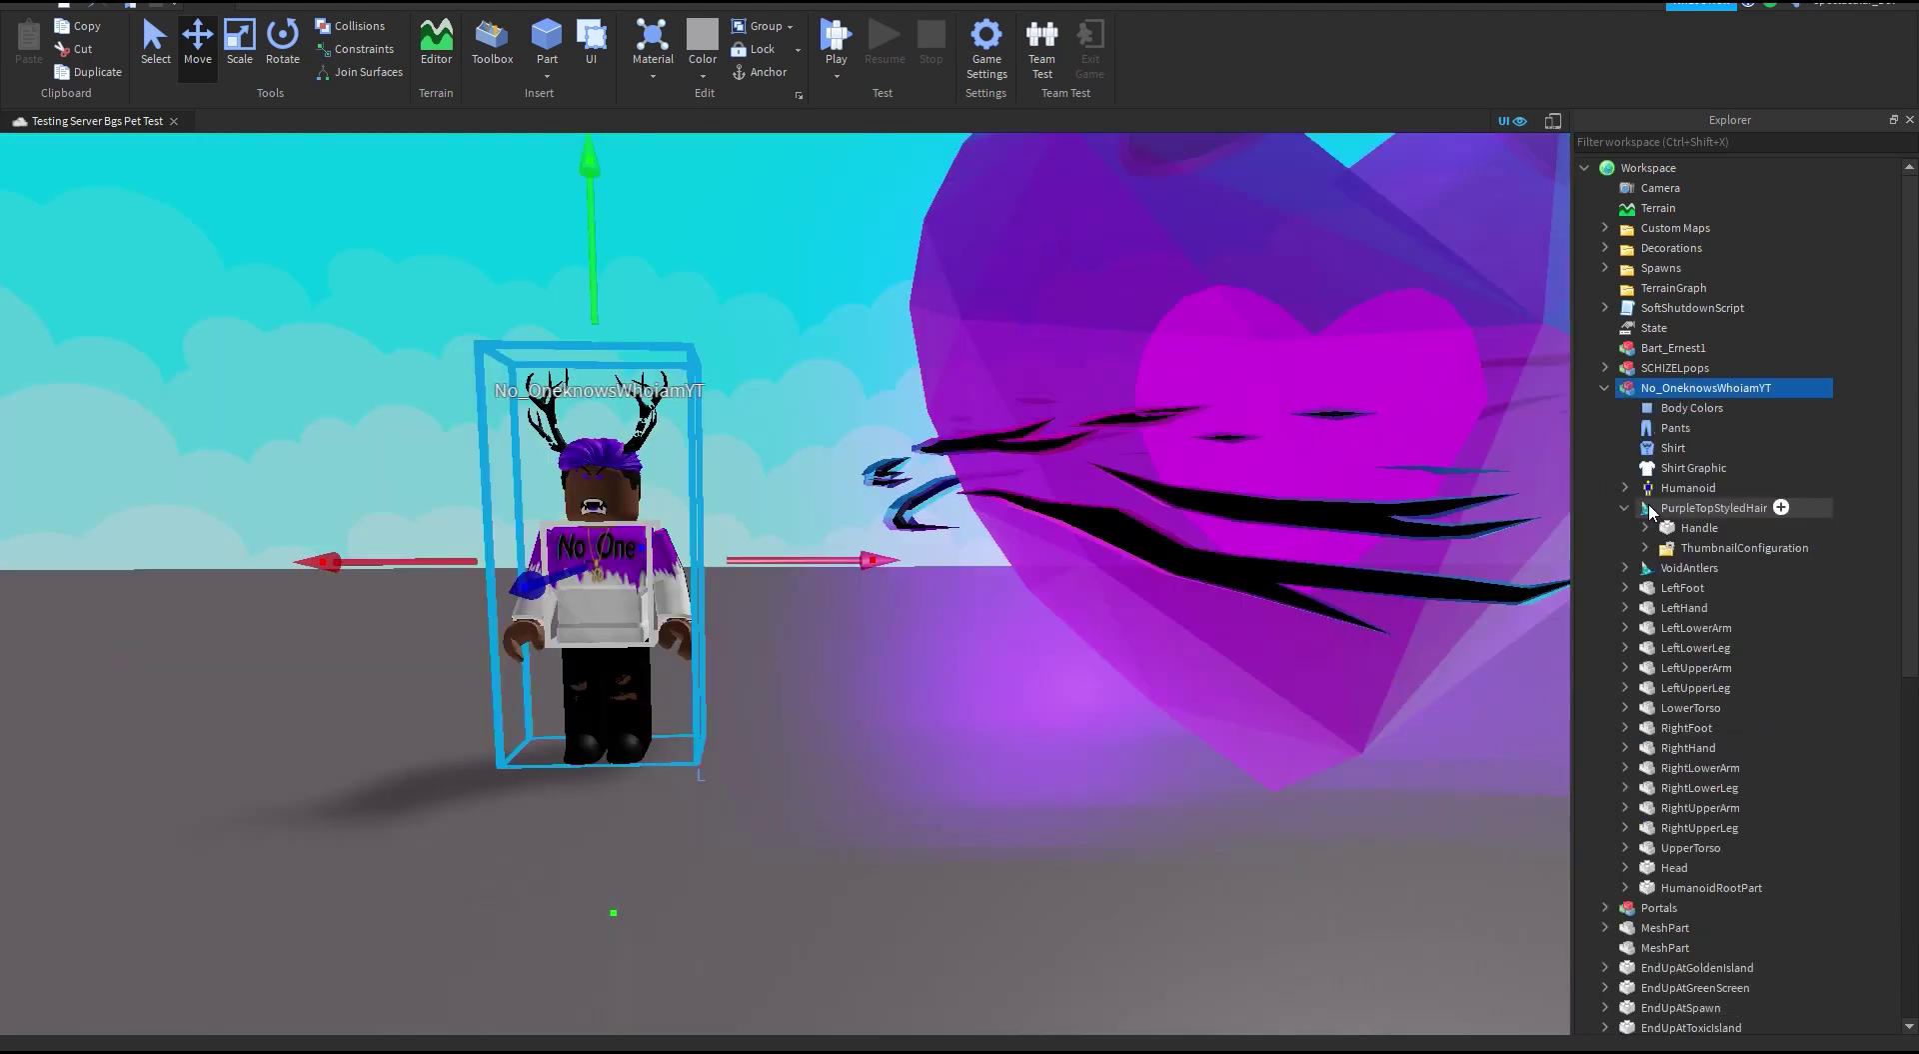
{"action": "left_click", "coordinate": [1650, 512]}
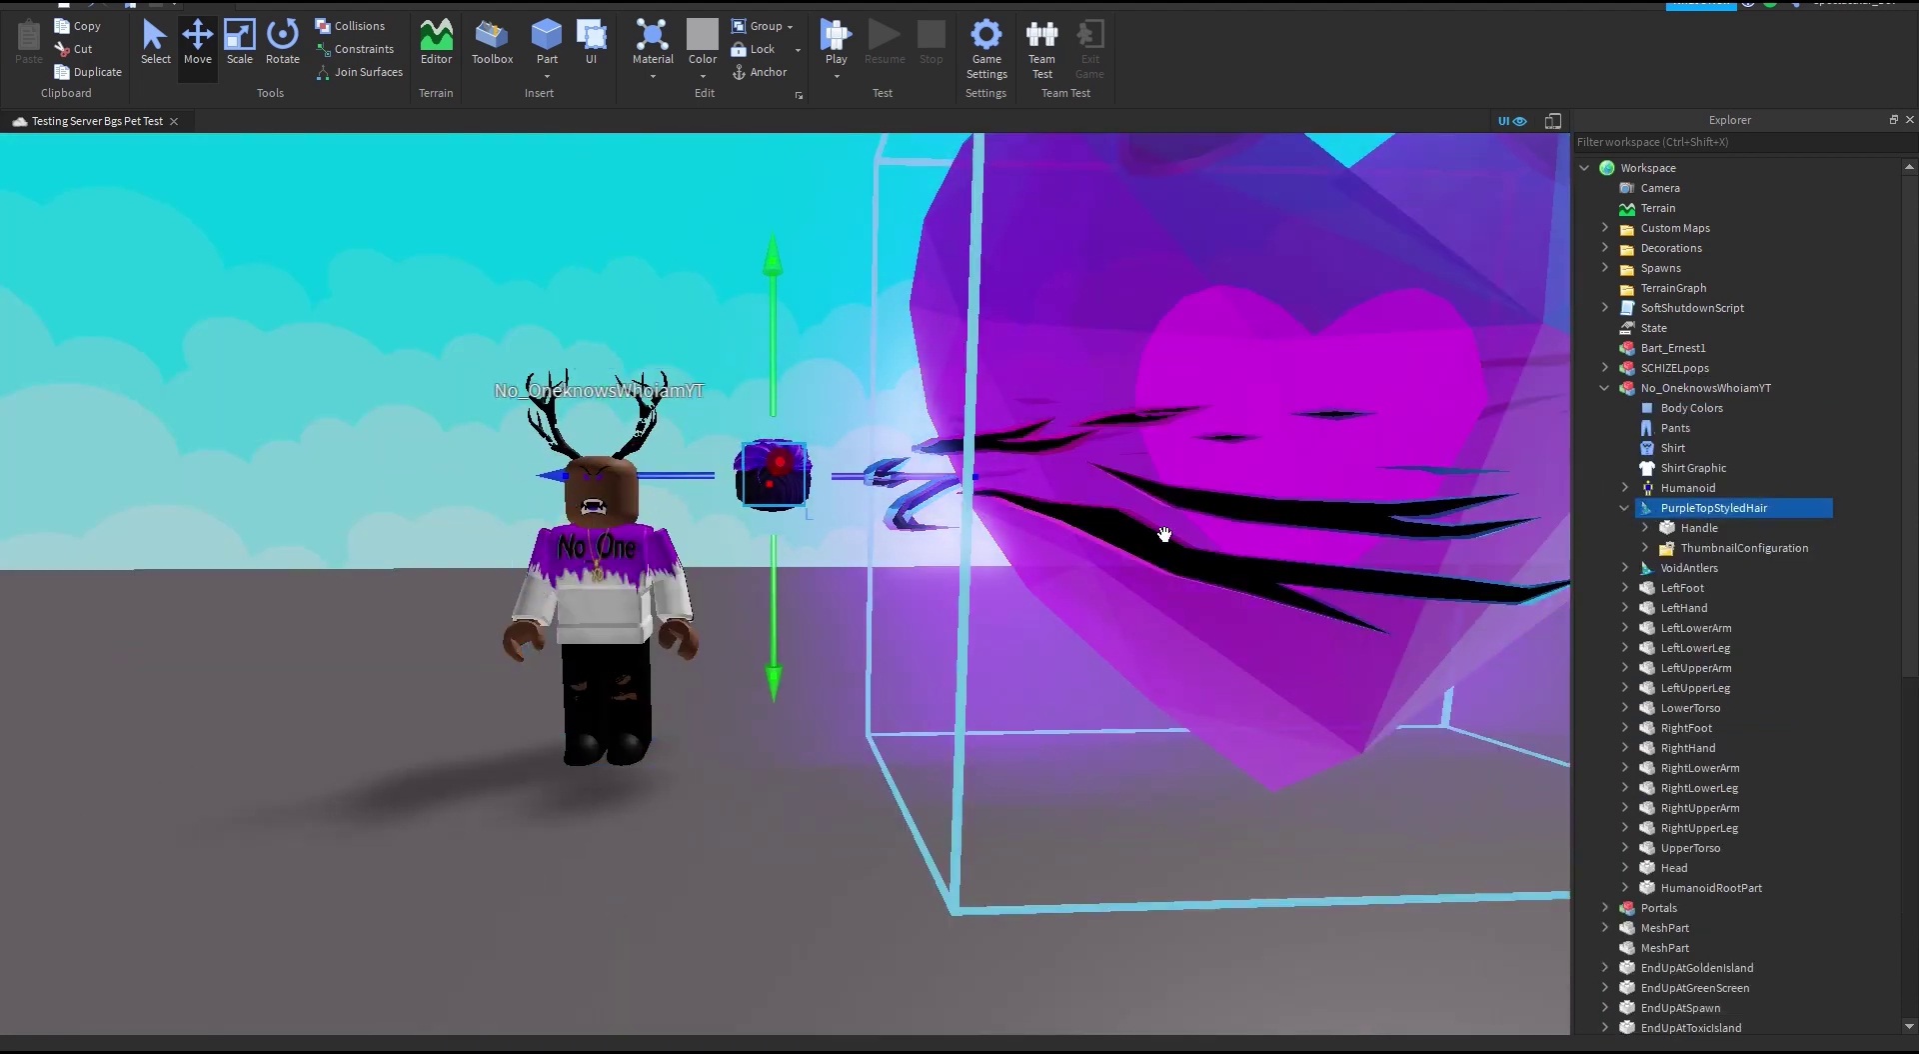
{"action": "right_click_drag", "start_coordinate": [1085, 555], "coordinate": [1092, 556]}
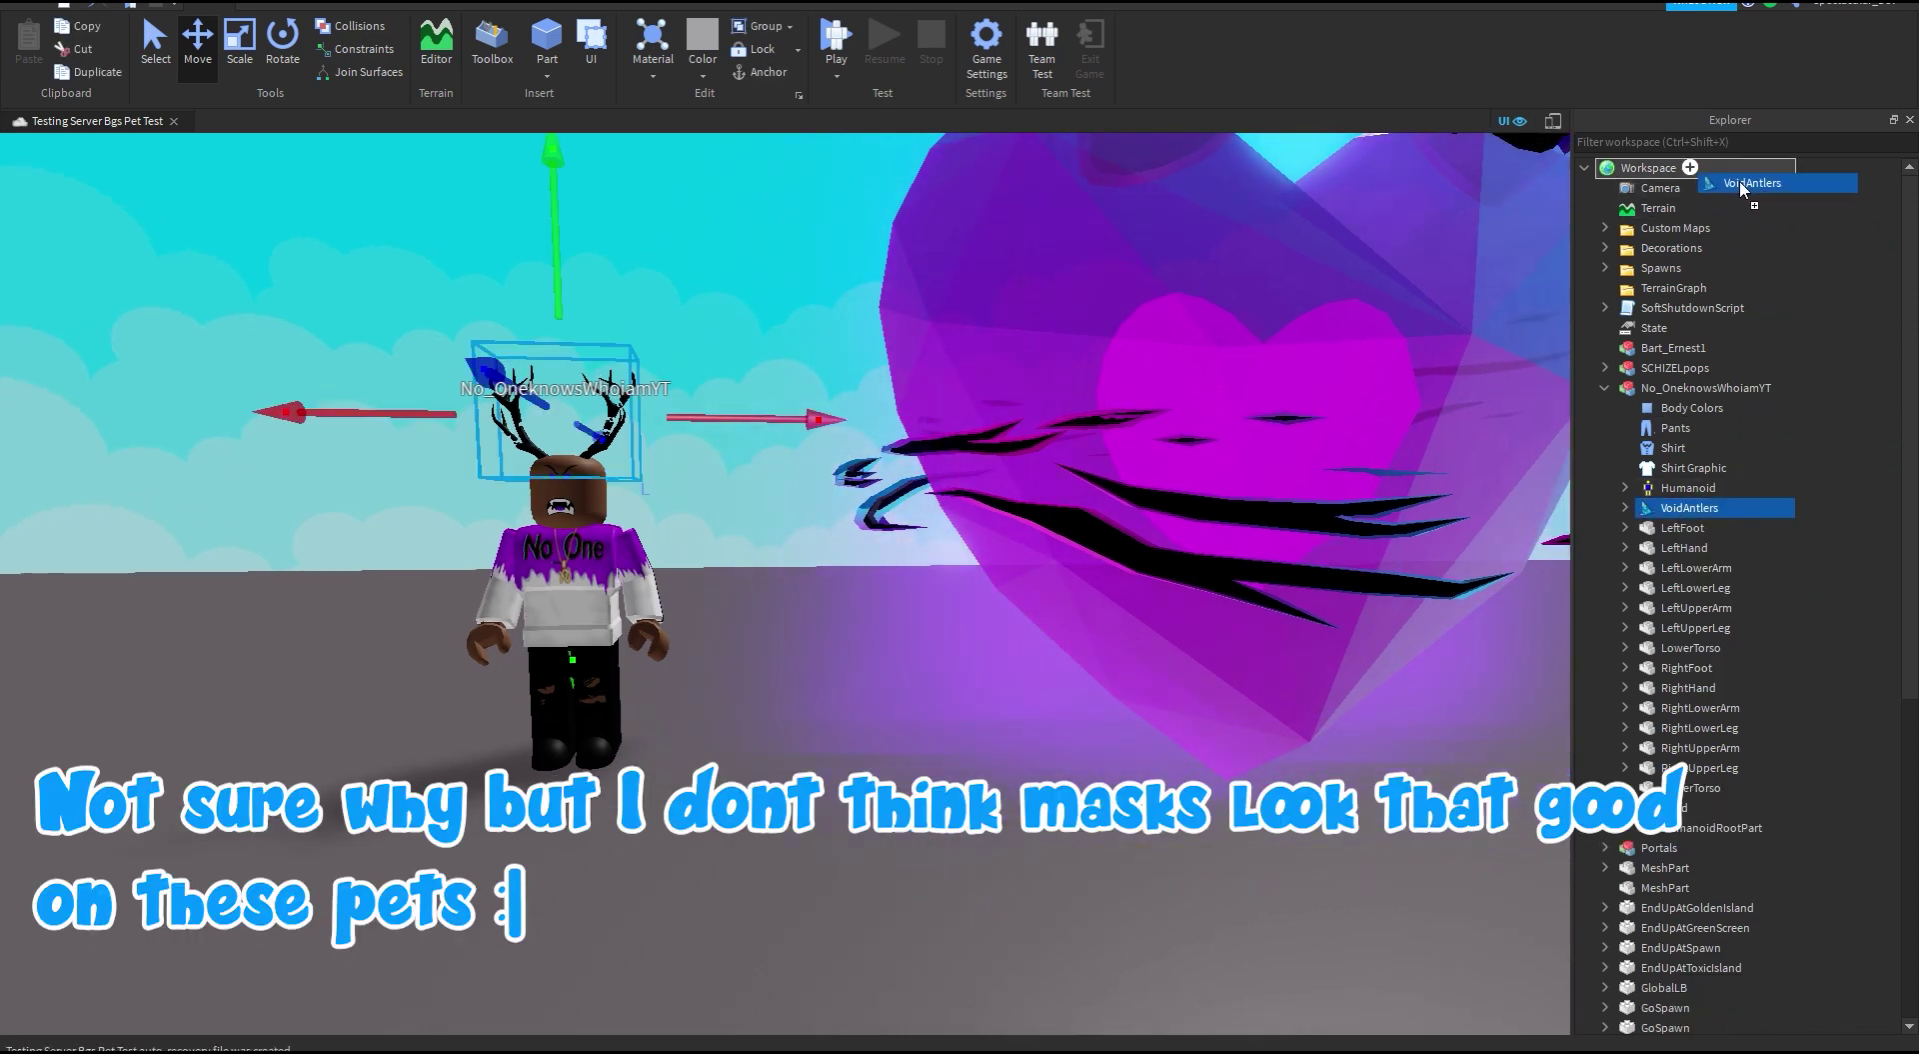
Step: Move the VoidAntlers accessory into the Workspace and delete the rest of the avatar model
{"action": "left_click_drag", "start_coordinate": [1741, 188], "coordinate": [1739, 176]}
{"action": "left_click", "coordinate": [1677, 409]}
{"action": "key", "text": "Delete"}
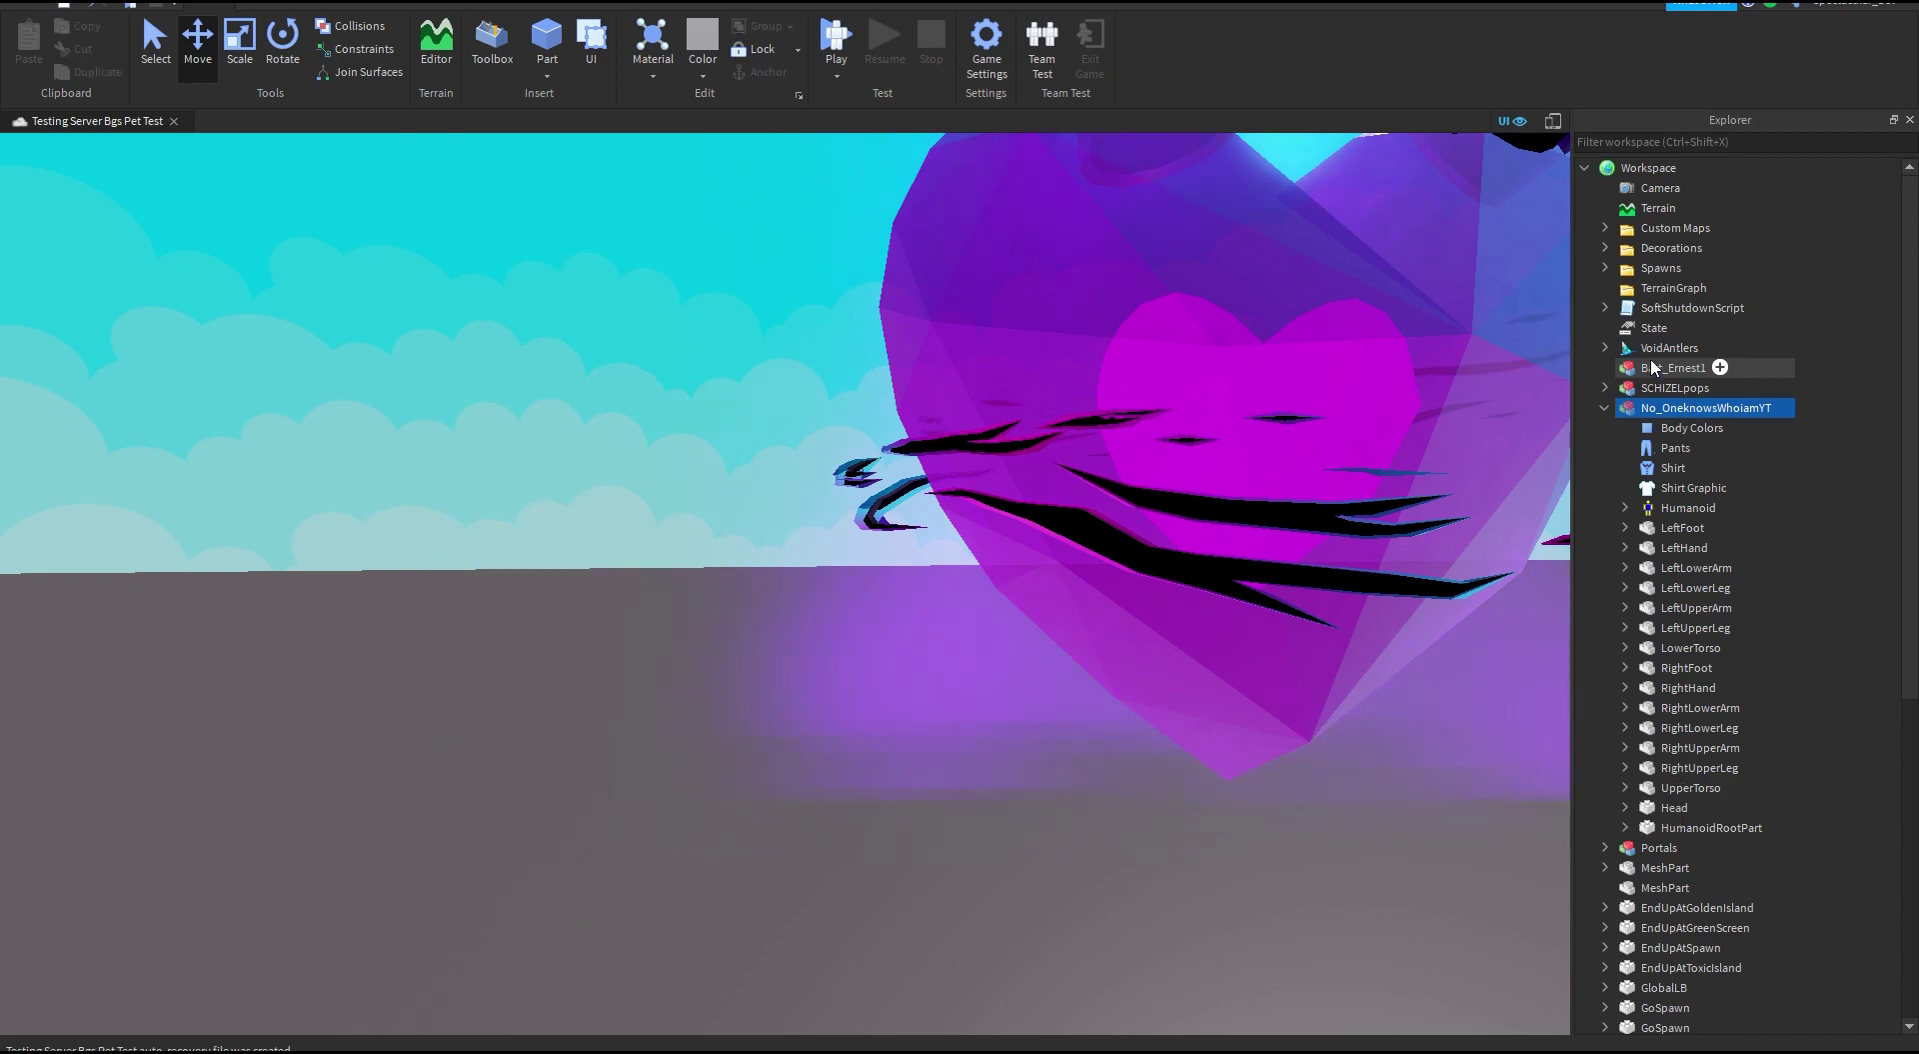
Step: Move the VoidAntlers accessory sideways to the purple heart
{"action": "left_click", "coordinate": [1653, 350]}
{"action": "right_click_drag", "start_coordinate": [1204, 512], "coordinate": [1202, 524]}
{"action": "scroll", "coordinate": [1204, 514], "scroll_direction": "down", "scroll_amount": 4}
{"action": "left_click_drag", "start_coordinate": [851, 417], "coordinate": [1250, 430]}
{"action": "key", "text": "d"}
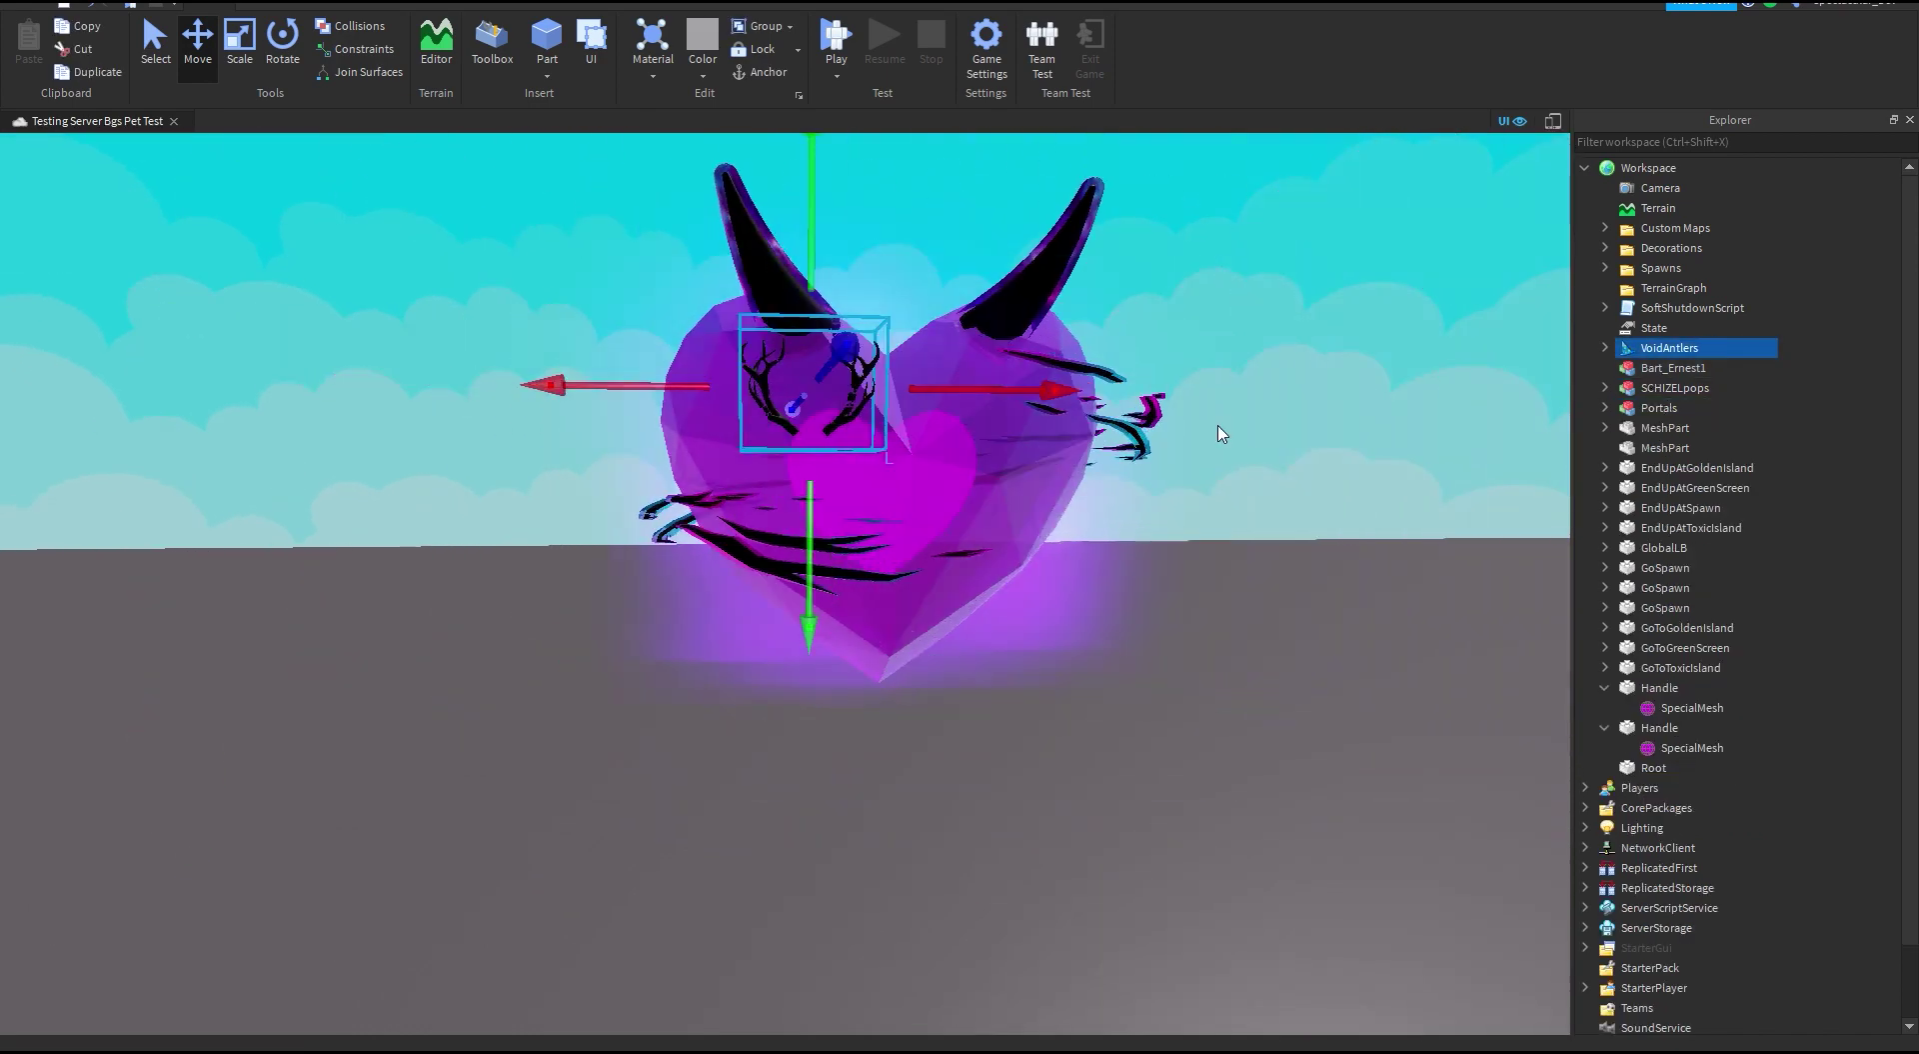
{"action": "key", "text": "s"}
{"action": "key", "text": "w"}
Step: Scale up the antlers' SpecialMesh and raise the antlers above the heart
{"action": "left_click", "coordinate": [1605, 348]}
{"action": "left_click", "coordinate": [1625, 367]}
{"action": "left_click", "coordinate": [1713, 447]}
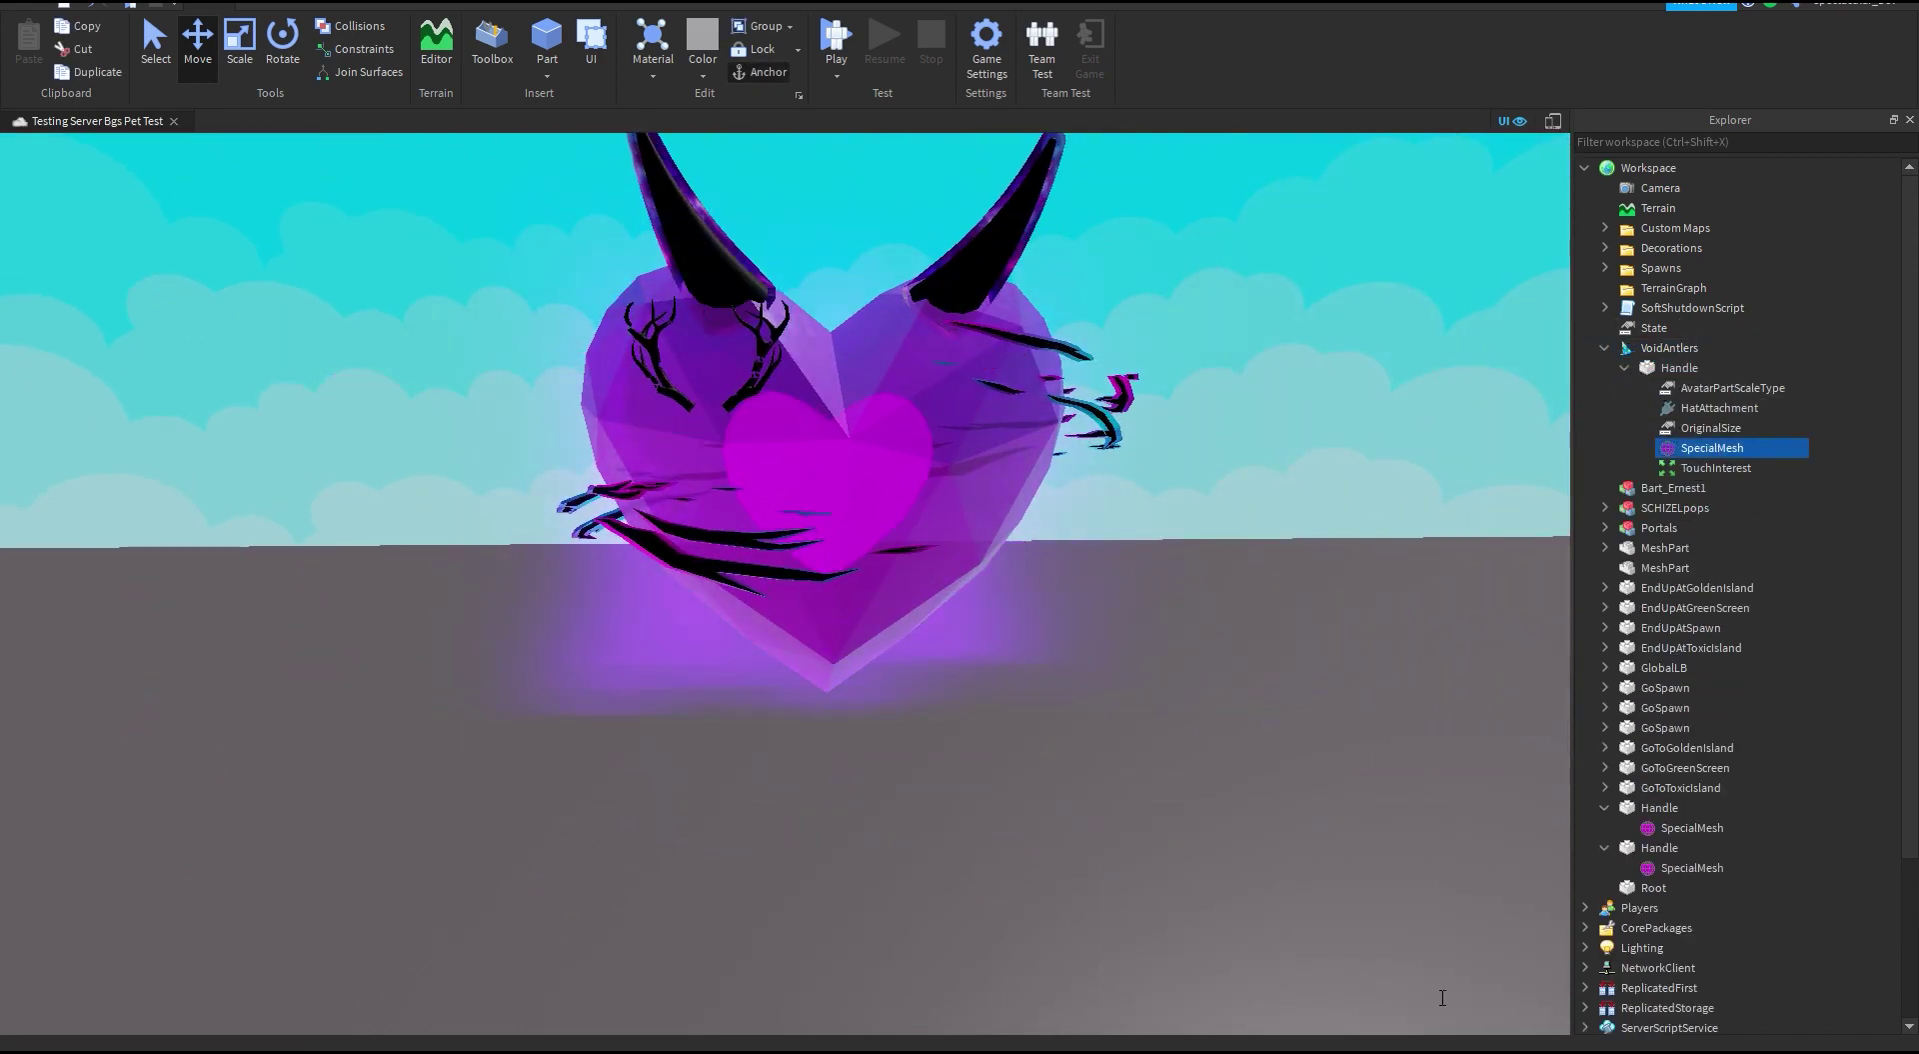
{"action": "left_click", "coordinate": [1669, 347]}
{"action": "right_click_drag", "start_coordinate": [999, 600], "coordinate": [1250, 660]}
{"action": "left_click_drag", "start_coordinate": [831, 530], "coordinate": [599, 540]}
{"action": "right_click_drag", "start_coordinate": [900, 600], "coordinate": [650, 540]}
{"action": "left_click_drag", "start_coordinate": [515, 435], "coordinate": [515, 300]}
{"action": "mouse_move", "coordinate": [700, 540]}
{"action": "right_mouse_down"}
{"action": "mouse_move", "coordinate": [949, 619]}
{"action": "mouse_move", "coordinate": [700, 520]}
{"action": "right_mouse_up"}
Step: Align the antlers' Handle so the antlers sit evenly on the heart's upper lobes, outside the horns
{"action": "left_click", "coordinate": [283, 45]}
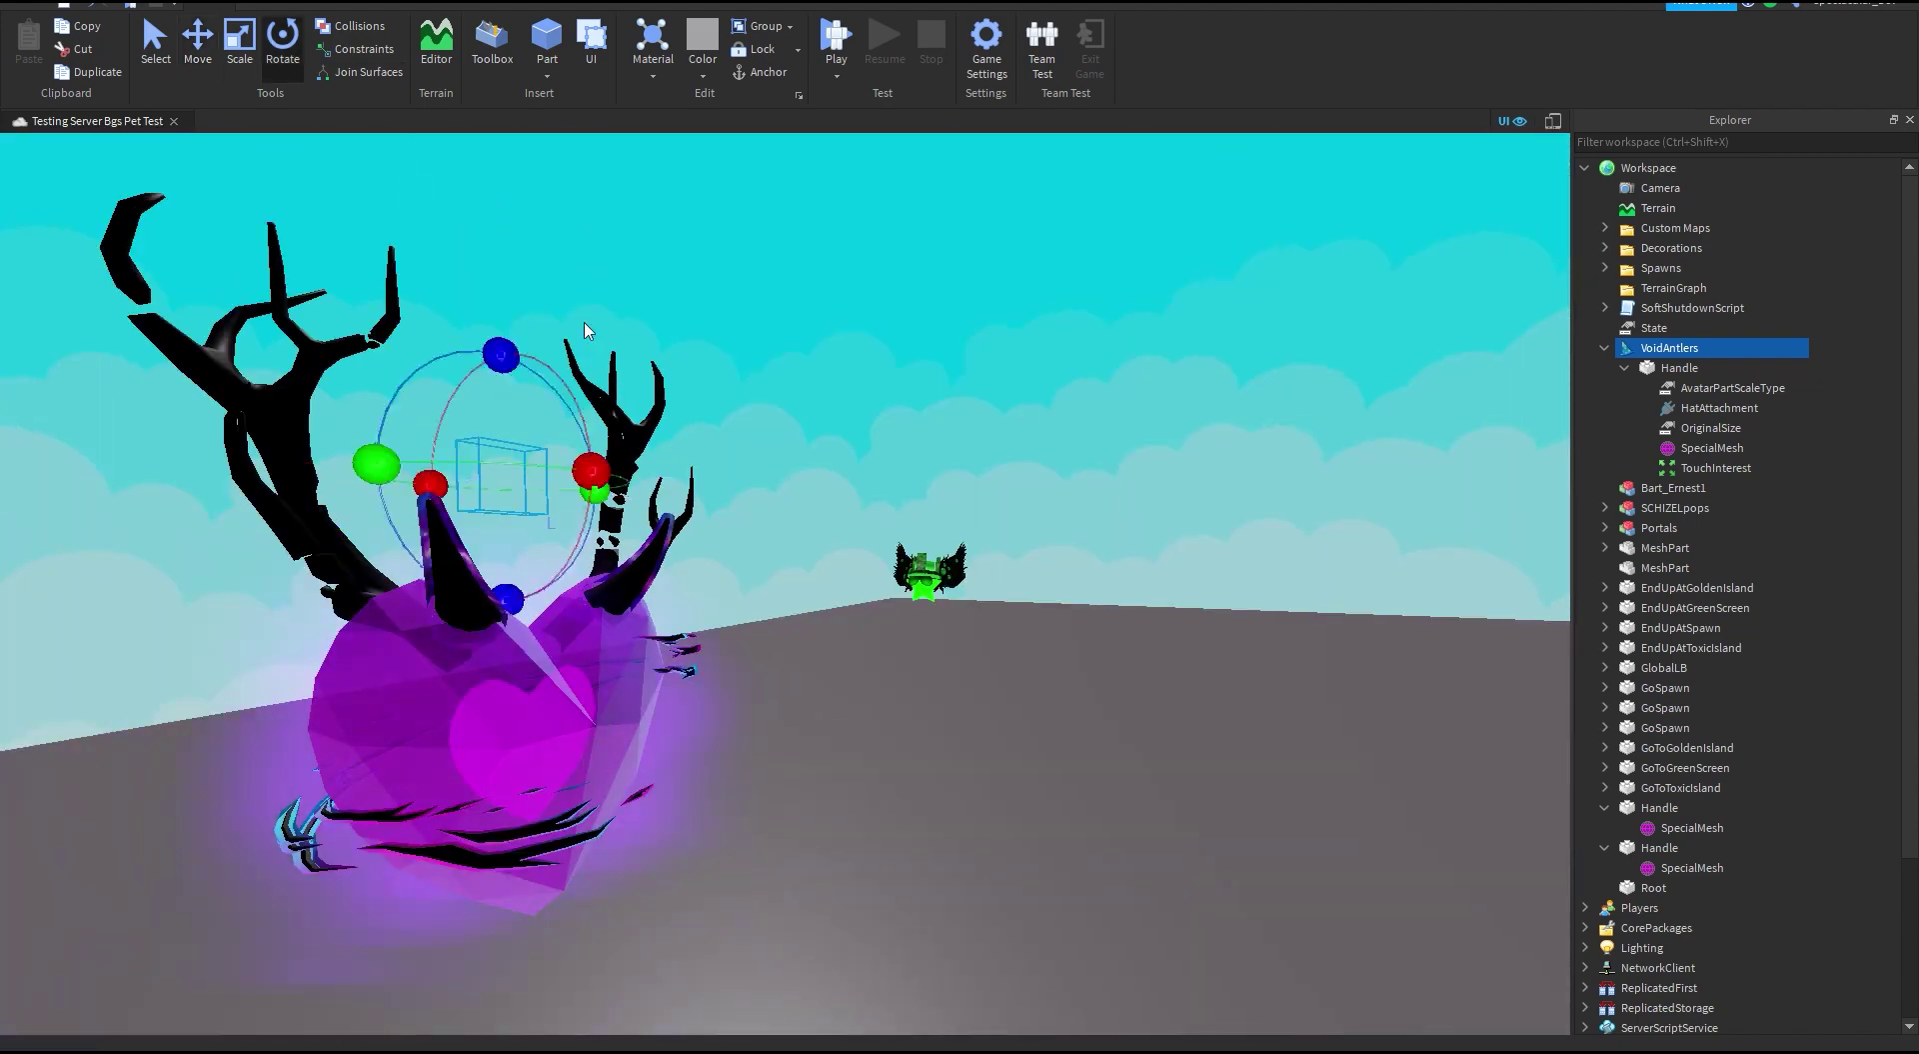
{"action": "right_click_drag", "start_coordinate": [587, 331], "coordinate": [449, 320]}
{"action": "left_click", "coordinate": [198, 45]}
{"action": "left_click", "coordinate": [380, 192]}
{"action": "scroll", "coordinate": [638, 291], "scroll_direction": "up", "scroll_amount": 4}
{"action": "left_click", "coordinate": [639, 291]}
{"action": "left_click", "coordinate": [1183, 580]}
{"action": "right_click_drag", "start_coordinate": [1300, 570], "coordinate": [760, 560]}
{"action": "left_click", "coordinate": [1681, 368]}
{"action": "left_click_drag", "start_coordinate": [523, 436], "coordinate": [560, 446]}
{"action": "right_click_drag", "start_coordinate": [900, 560], "coordinate": [819, 600]}
{"action": "right_click_drag", "start_coordinate": [907, 664], "coordinate": [849, 639]}
Step: Move the antlers' Handle into the Workspace and group all parts of the heart pet into one model
{"action": "left_click_drag", "start_coordinate": [534, 342], "coordinate": [1133, 808]}
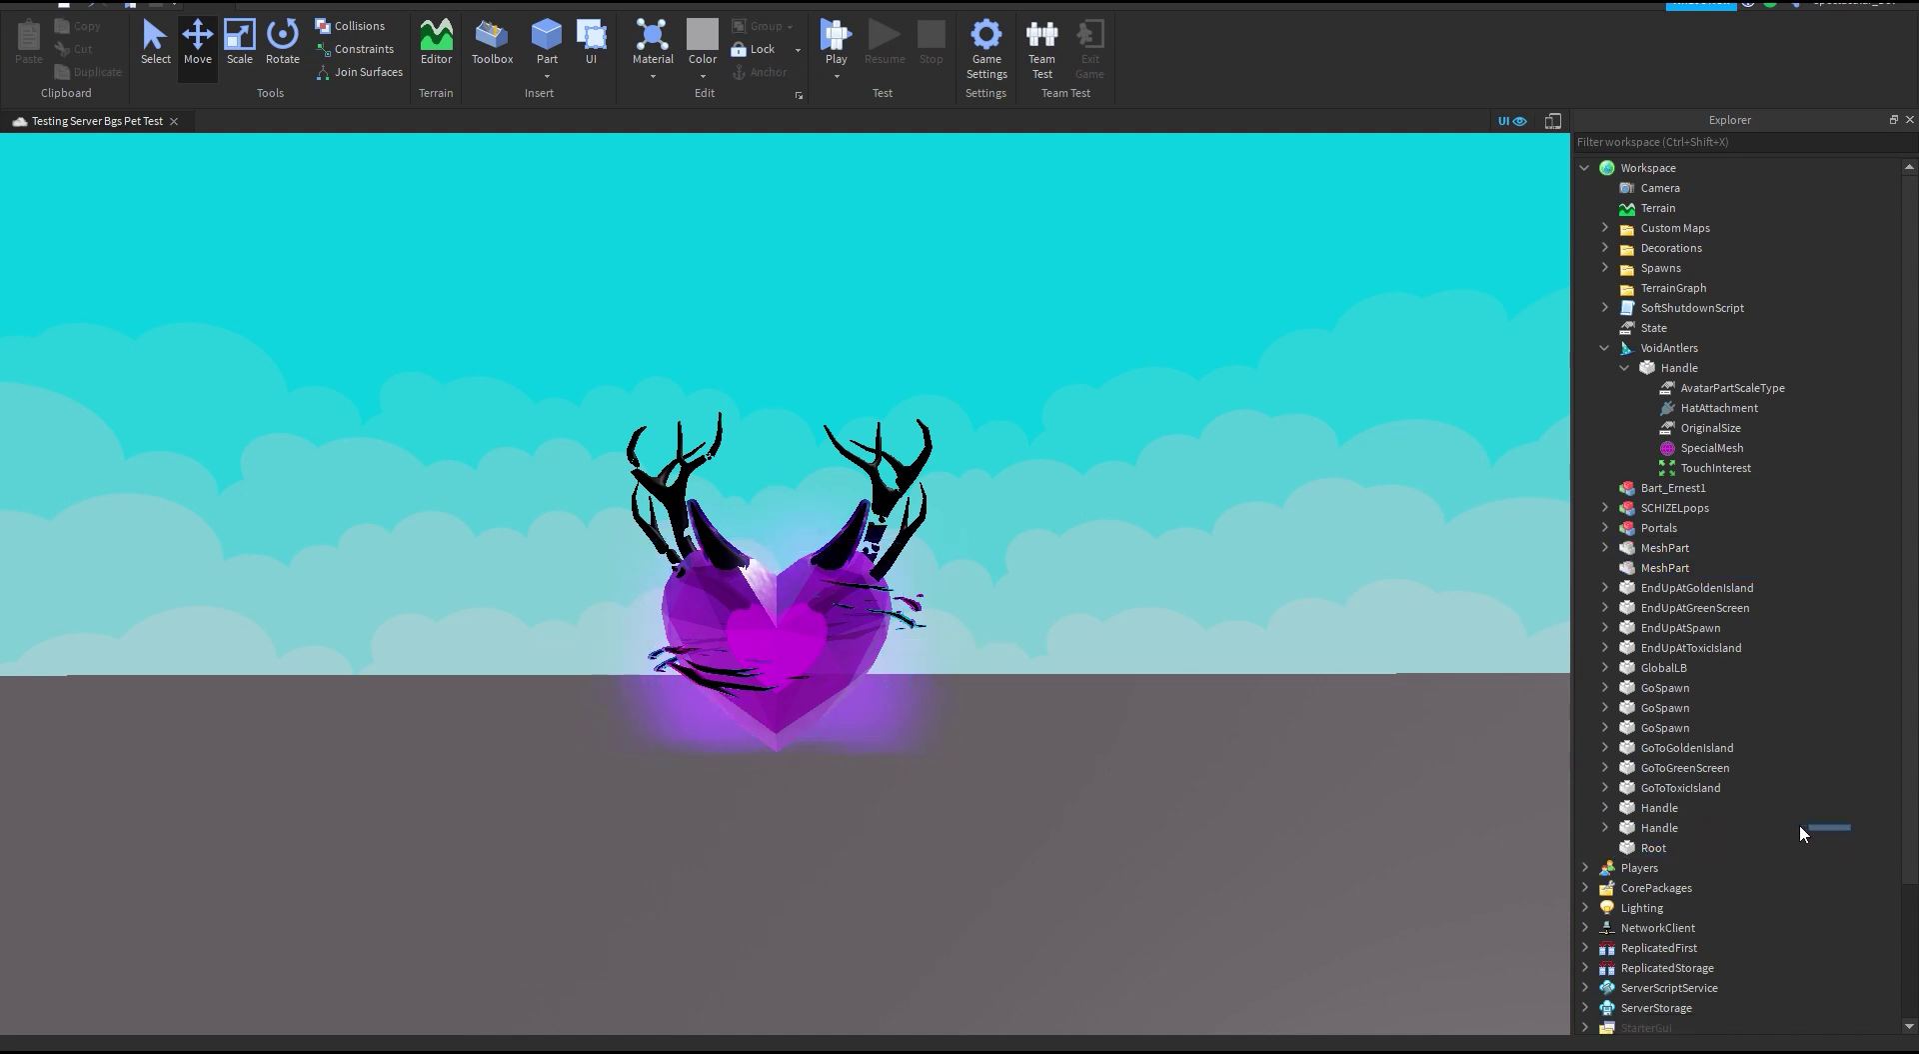
{"action": "left_click_drag", "start_coordinate": [1746, 815], "coordinate": [1743, 812]}
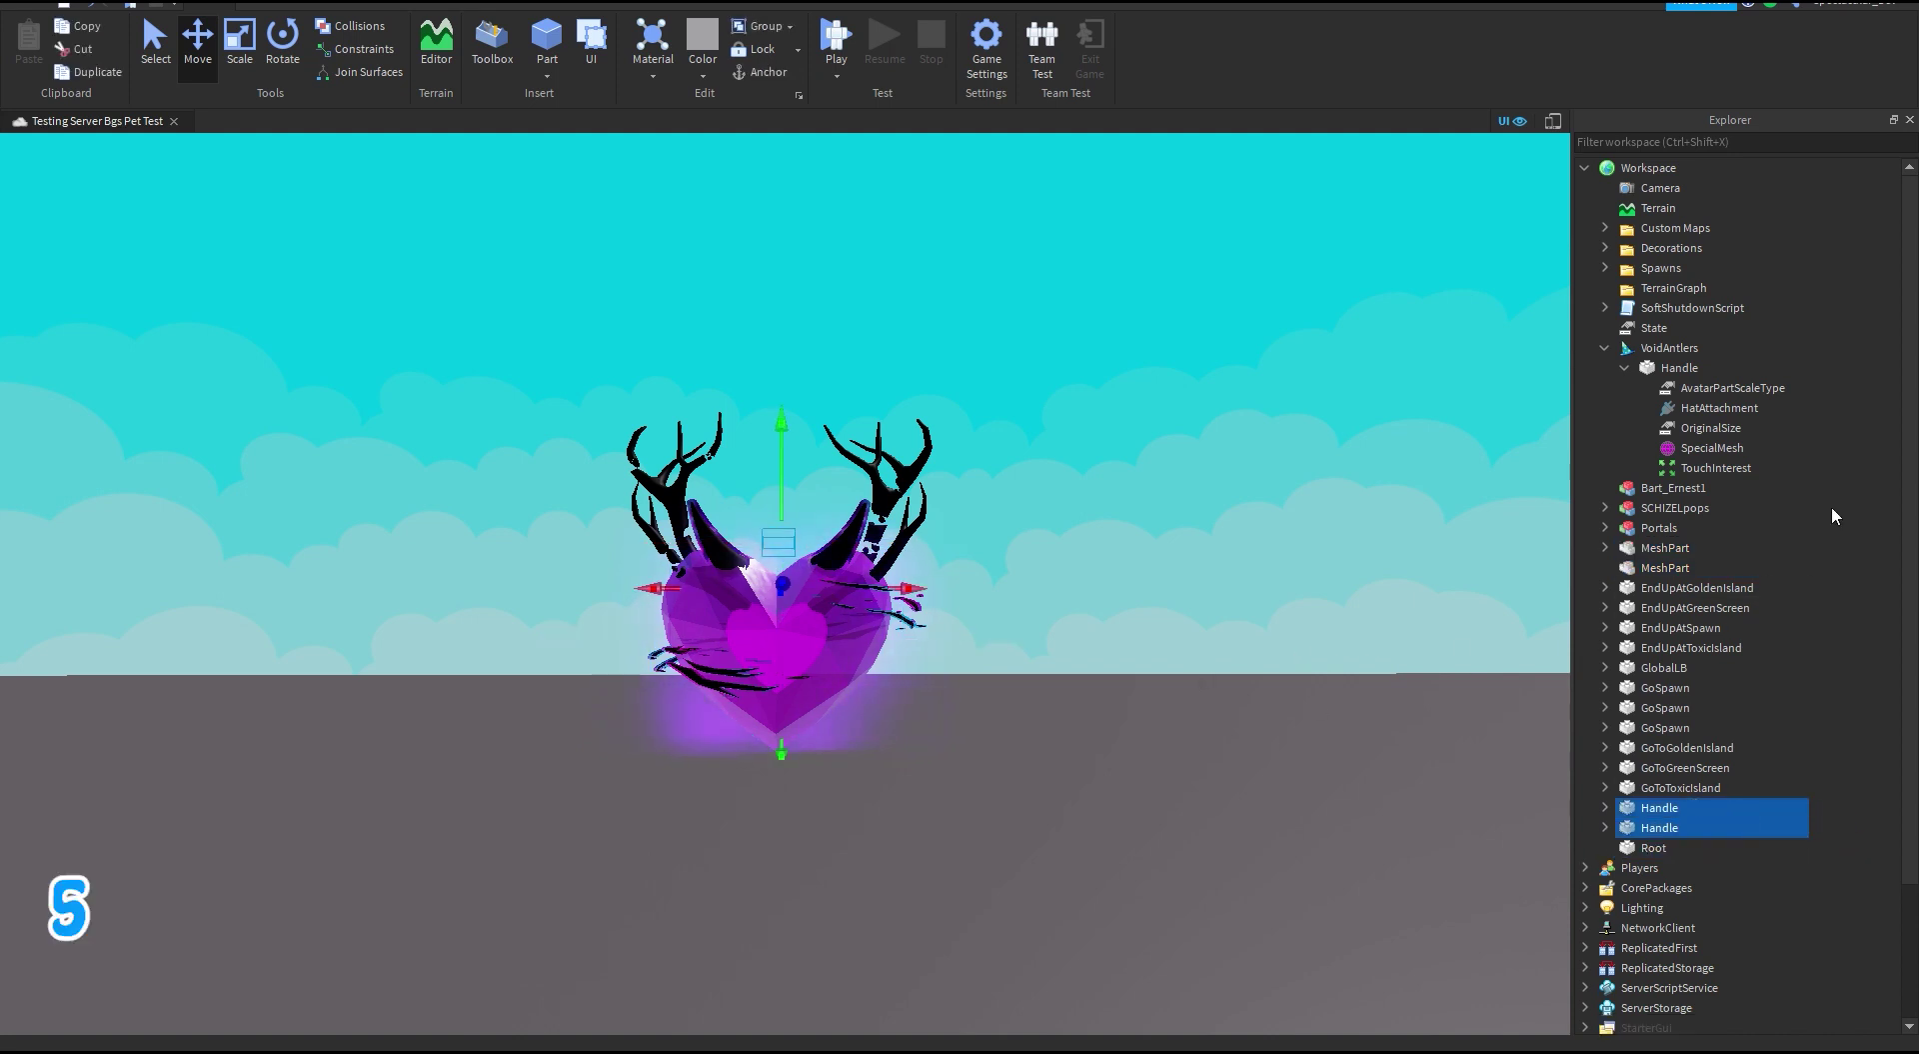
{"action": "left_click_drag", "start_coordinate": [1666, 369], "coordinate": [1751, 258]}
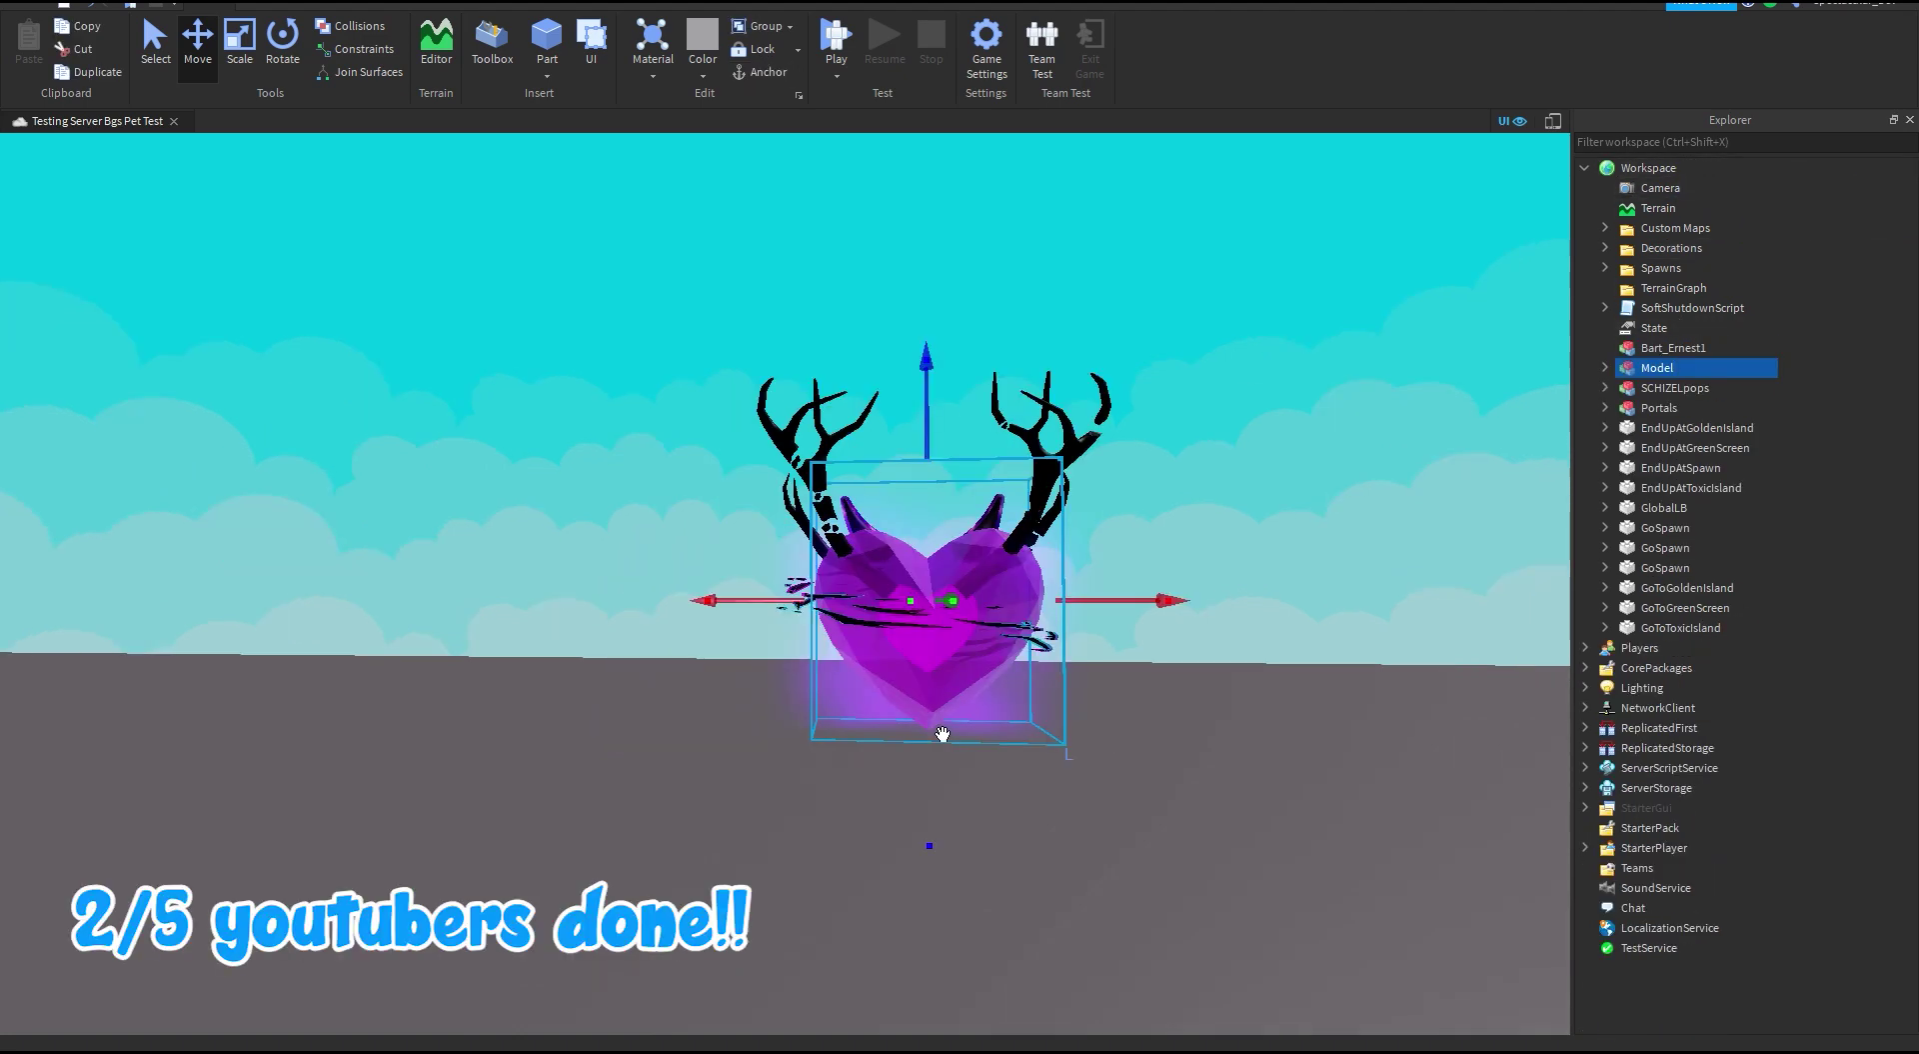
Step: Place the grouped heart pet in line beside the green star pet
{"action": "scroll", "coordinate": [1109, 764], "scroll_direction": "up", "scroll_amount": 5}
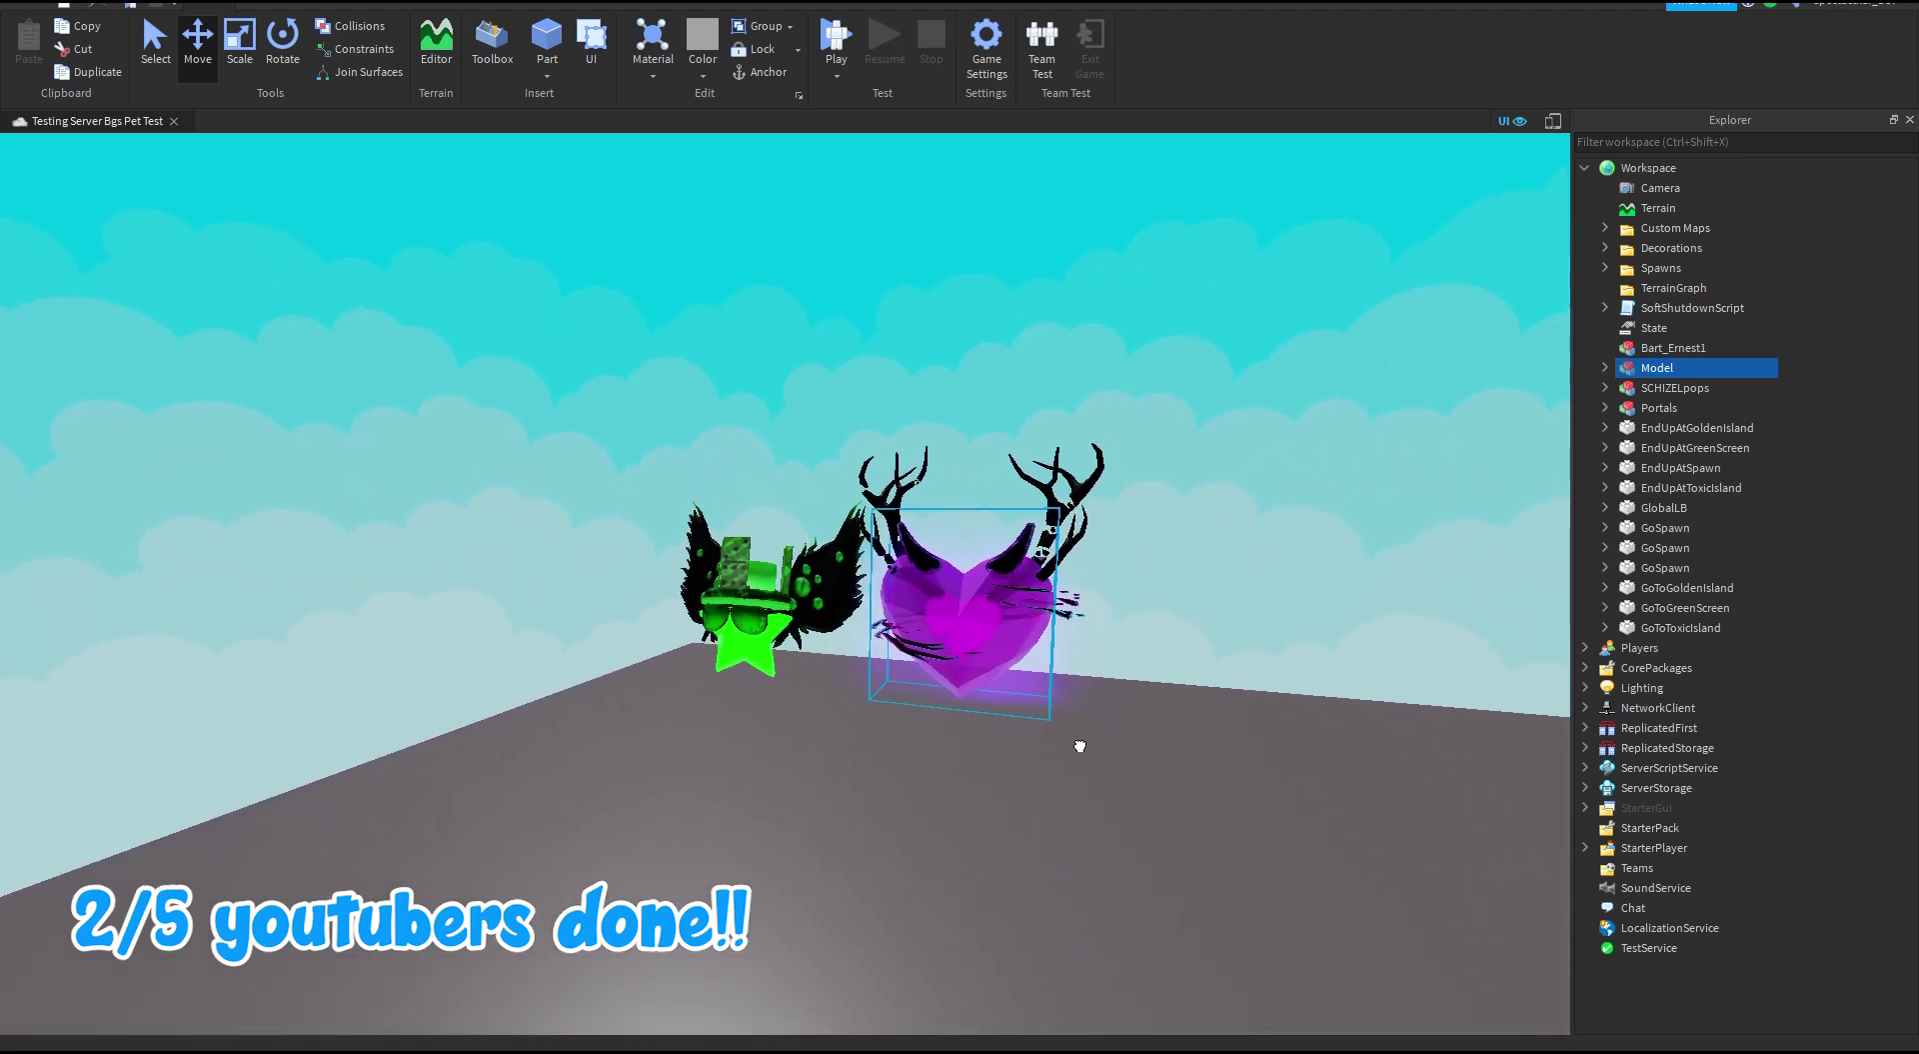
{"action": "scroll", "coordinate": [1073, 744], "scroll_direction": "up", "scroll_amount": 3}
{"action": "right_click_drag", "start_coordinate": [1080, 746], "coordinate": [900, 647]}
{"action": "scroll", "coordinate": [900, 647], "scroll_direction": "down", "scroll_amount": 2}
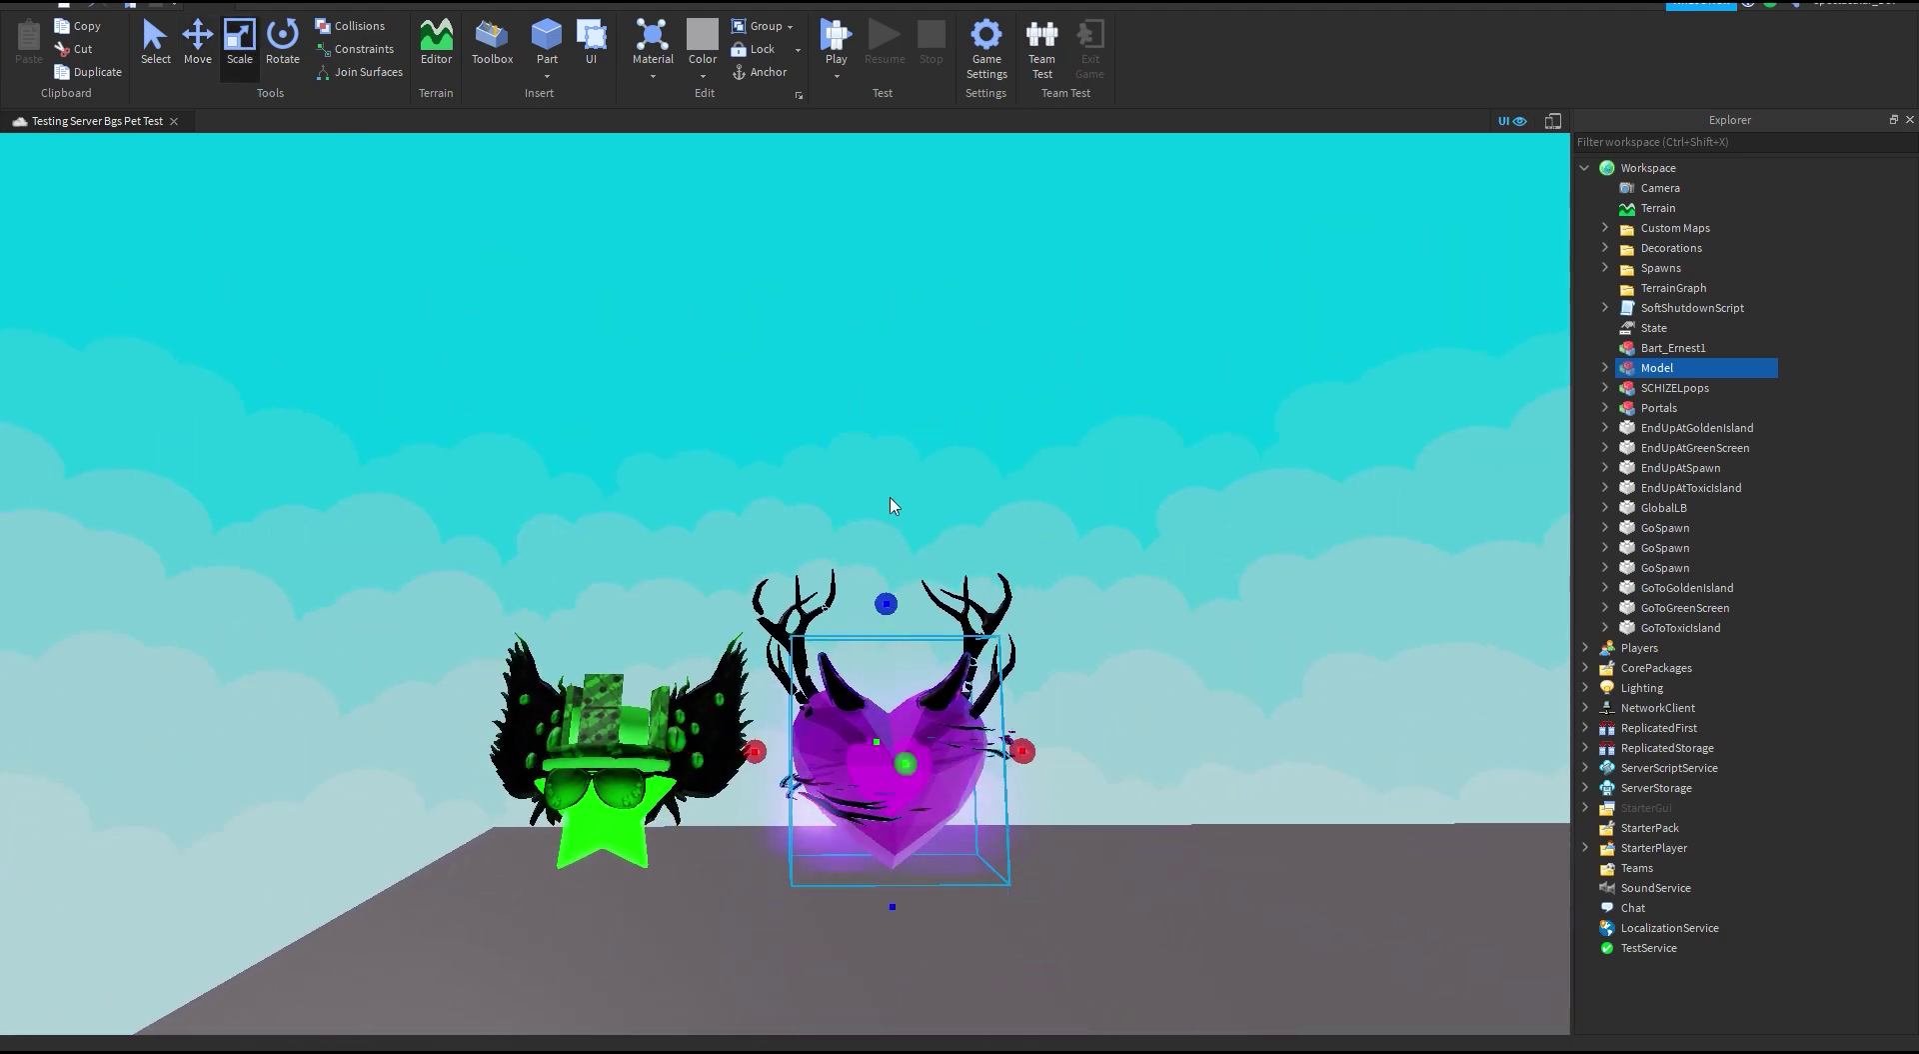
{"action": "left_click_drag", "start_coordinate": [921, 667], "coordinate": [920, 666]}
{"action": "scroll", "coordinate": [896, 645], "scroll_direction": "up", "scroll_amount": 4}
{"action": "right_click_drag", "start_coordinate": [896, 645], "coordinate": [935, 648]}
{"action": "scroll", "coordinate": [936, 648], "scroll_direction": "down", "scroll_amount": 6}
{"action": "left_click", "coordinate": [197, 45]}
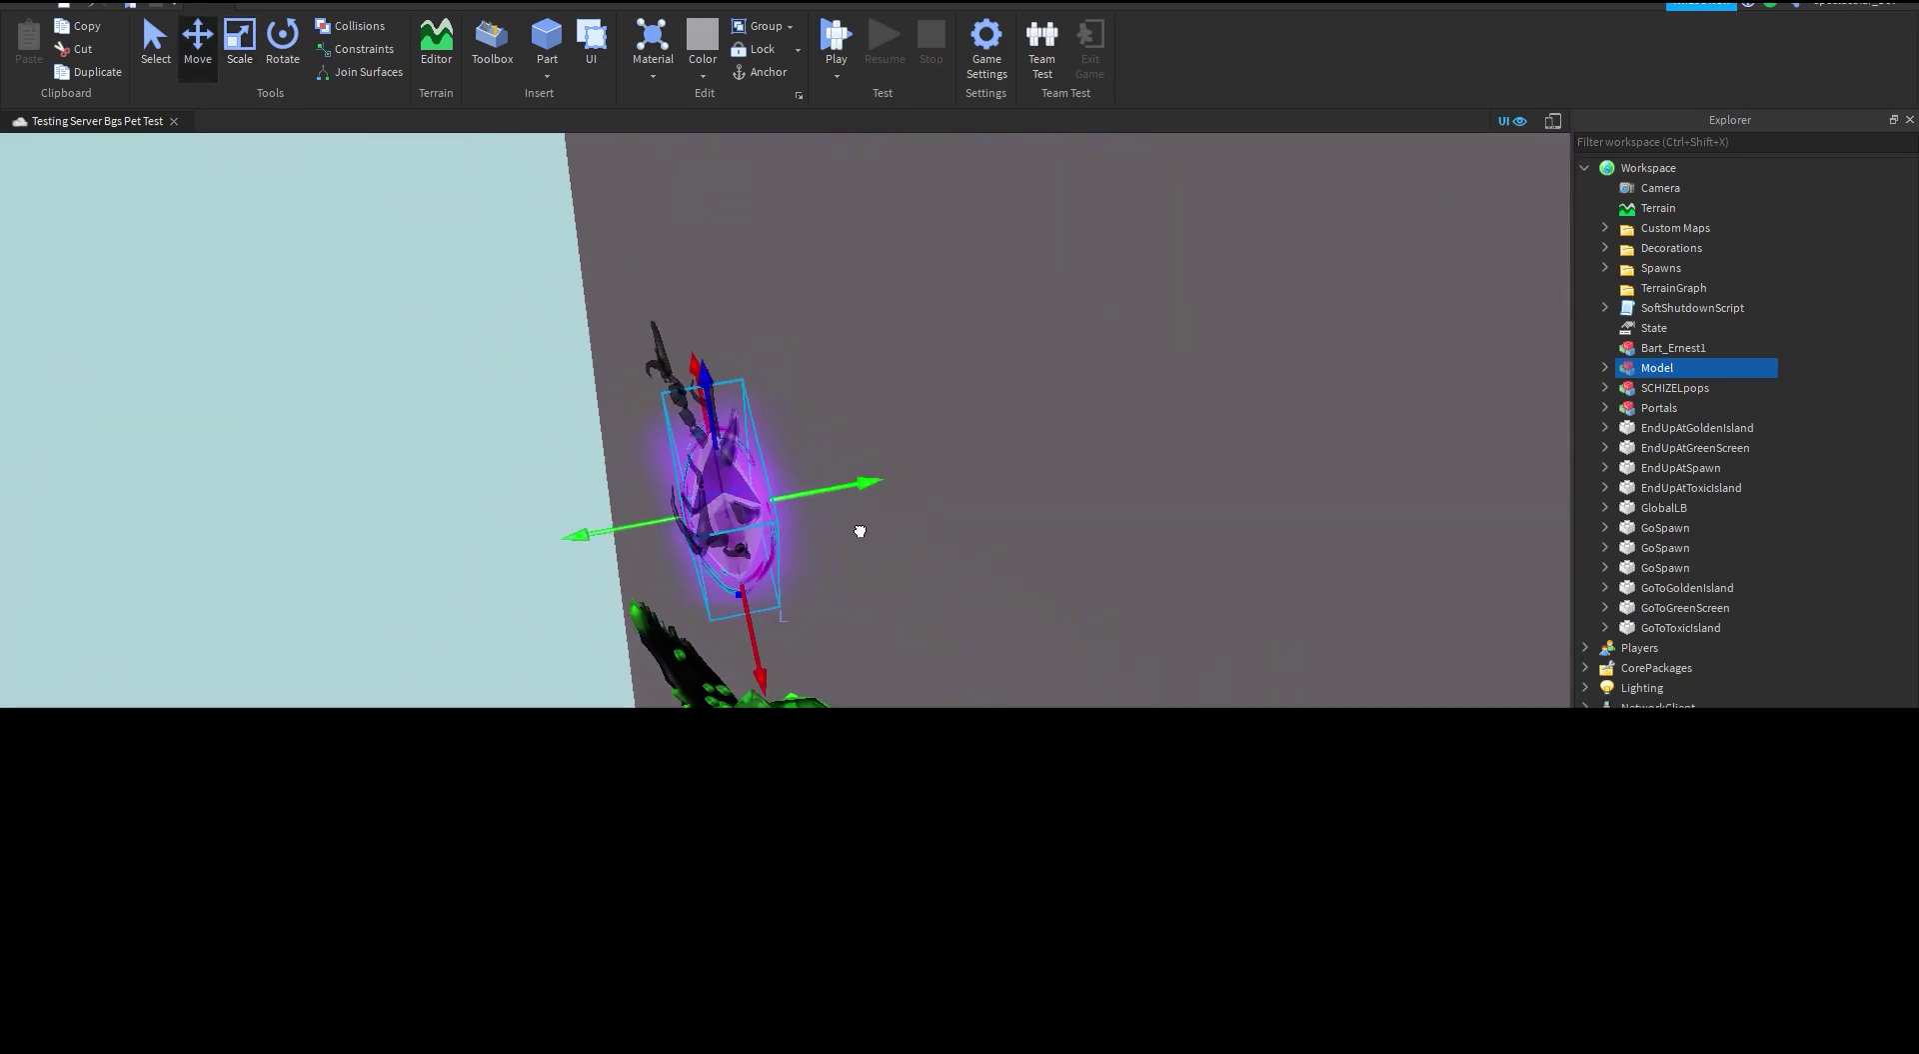
{"action": "scroll", "coordinate": [860, 531], "scroll_direction": "up", "scroll_amount": 5}
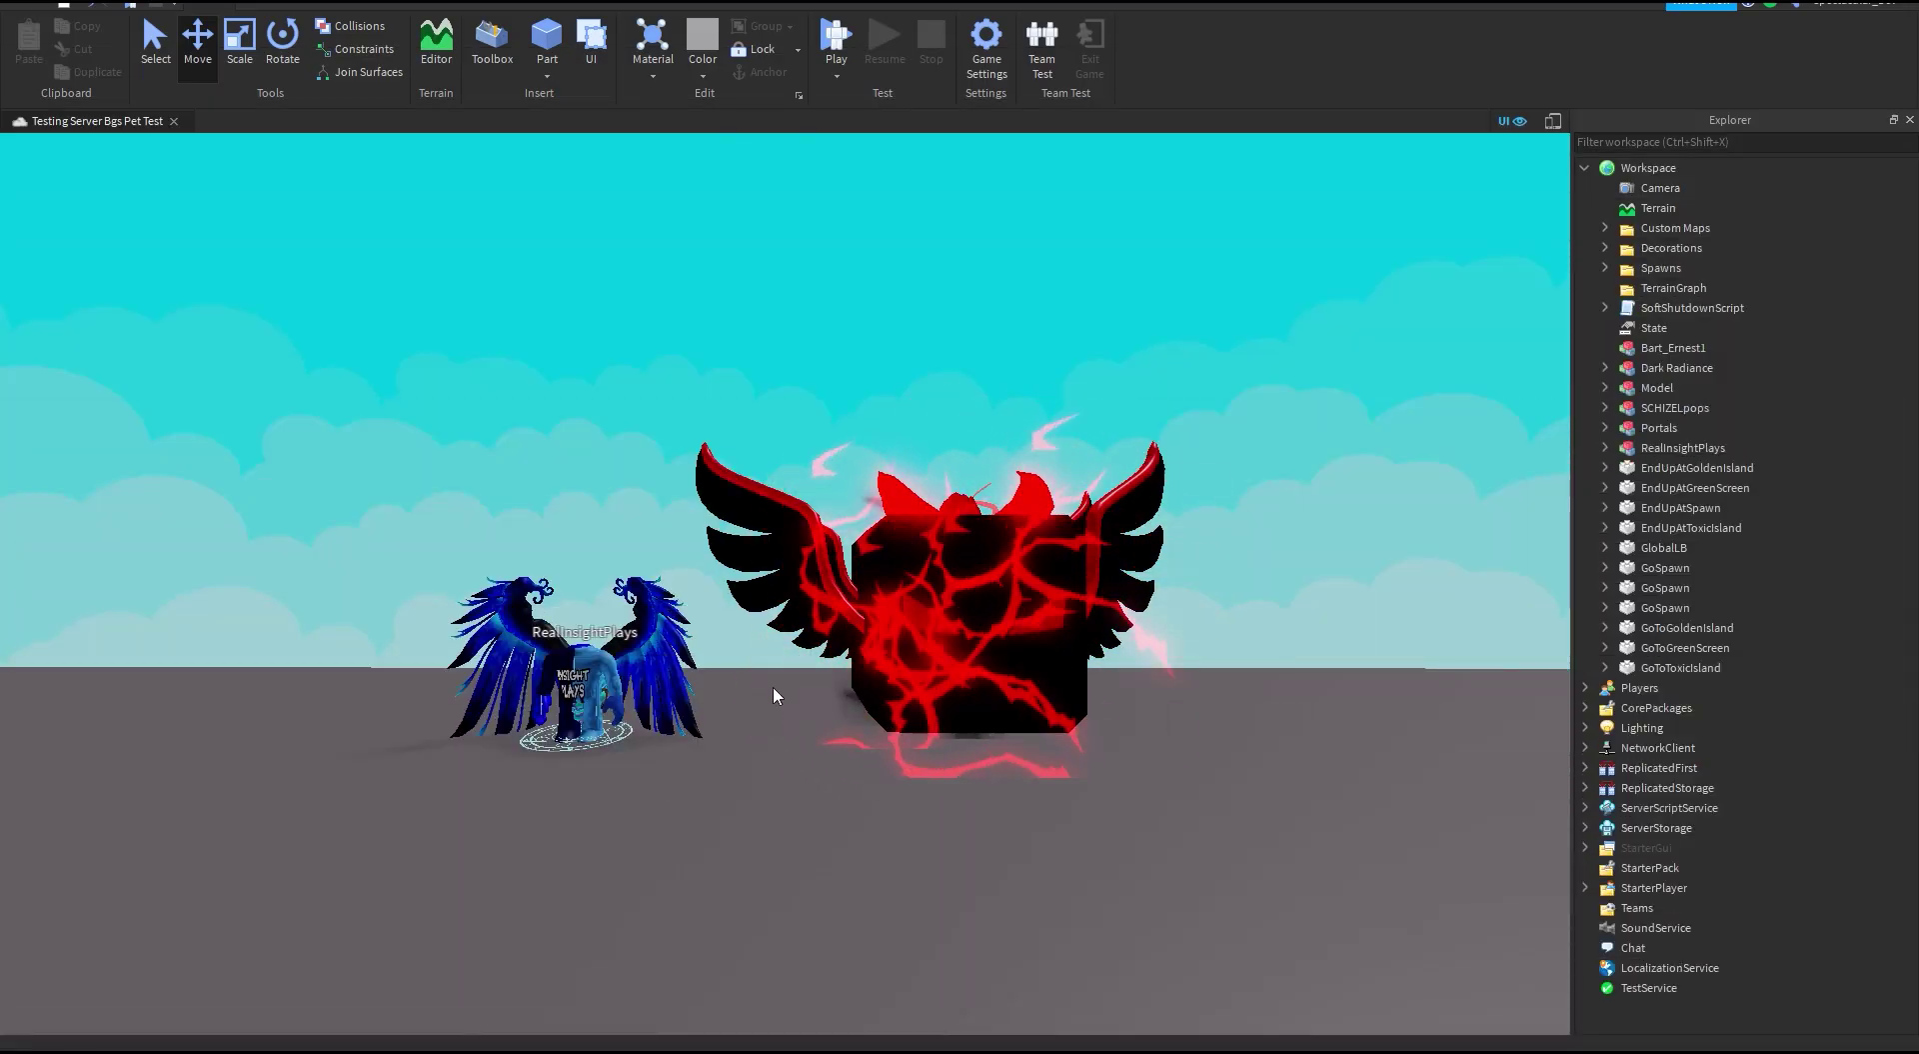
Step: Ungroup the Dark Radiance pet and delete its State value and Root part
{"action": "left_click", "coordinate": [1000, 665]}
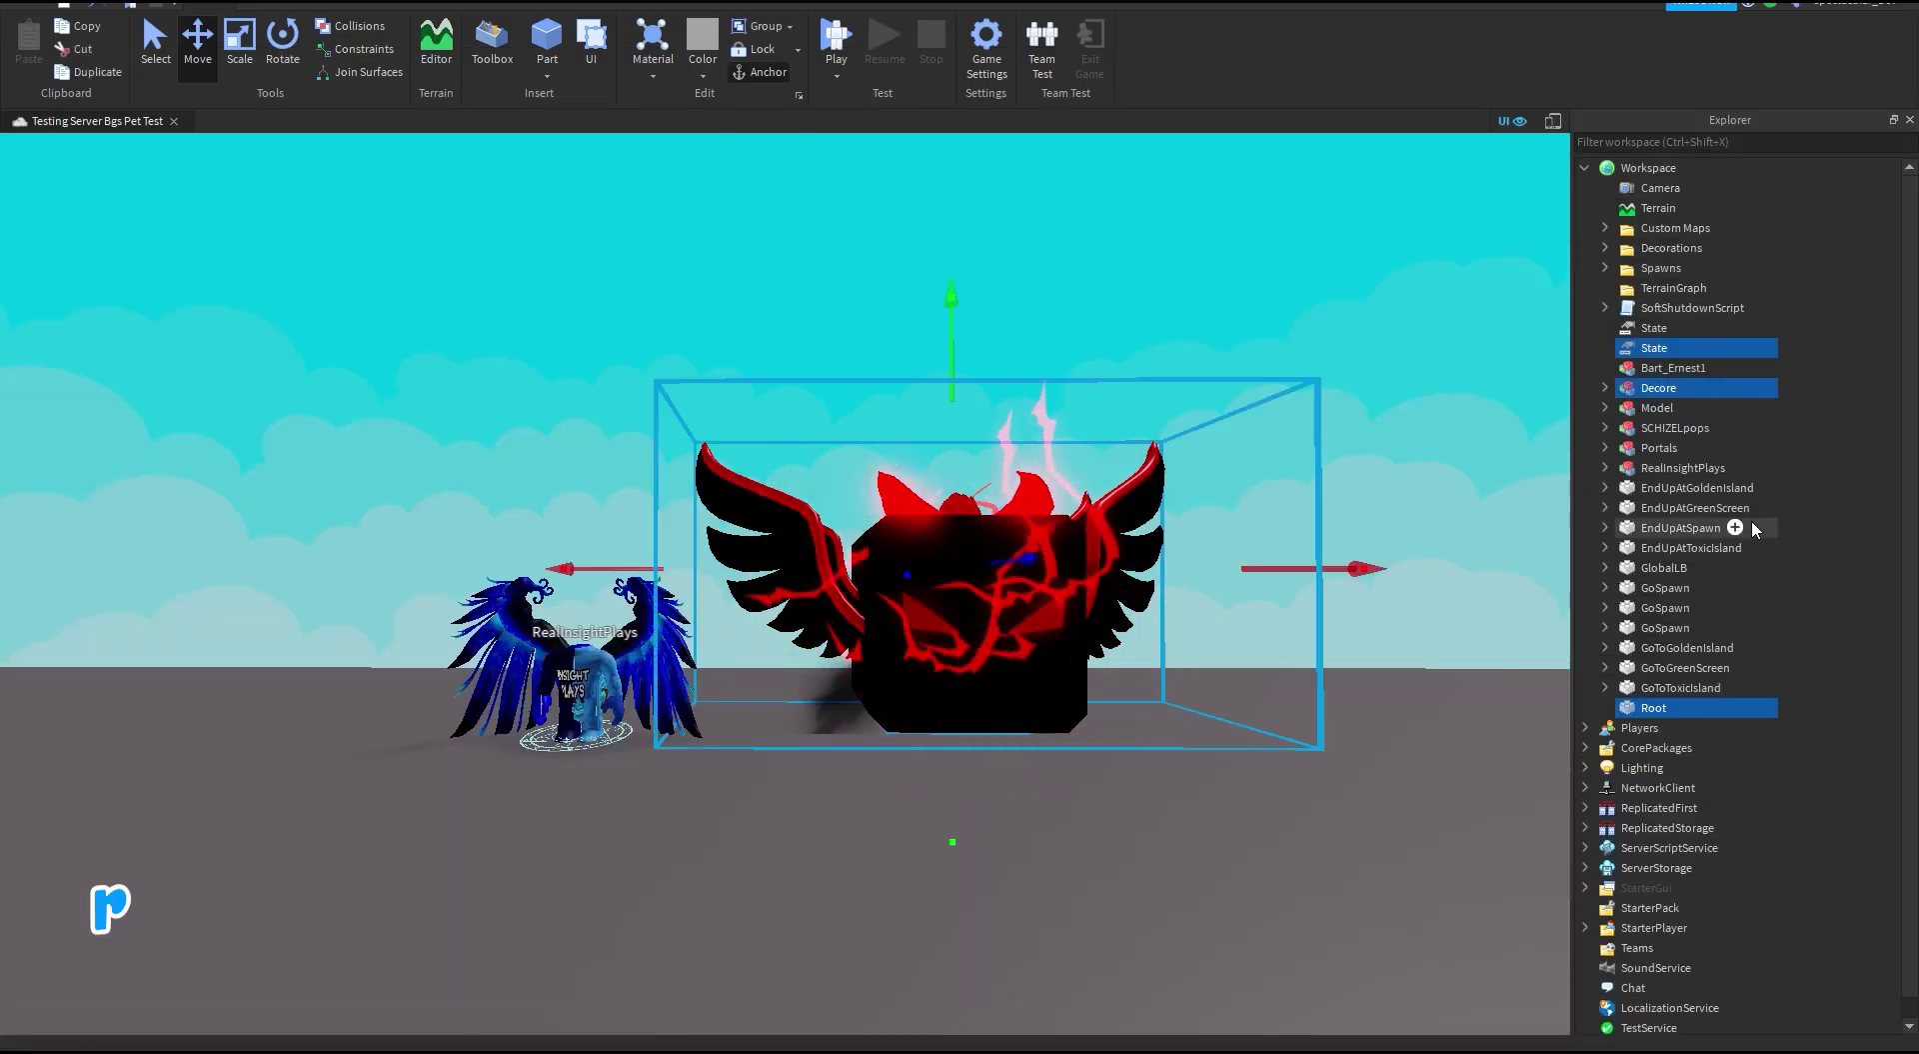
{"action": "left_click_drag", "start_coordinate": [1820, 344], "coordinate": [1730, 328]}
{"action": "key", "text": "Delete"}
{"action": "left_click", "coordinate": [1663, 668]}
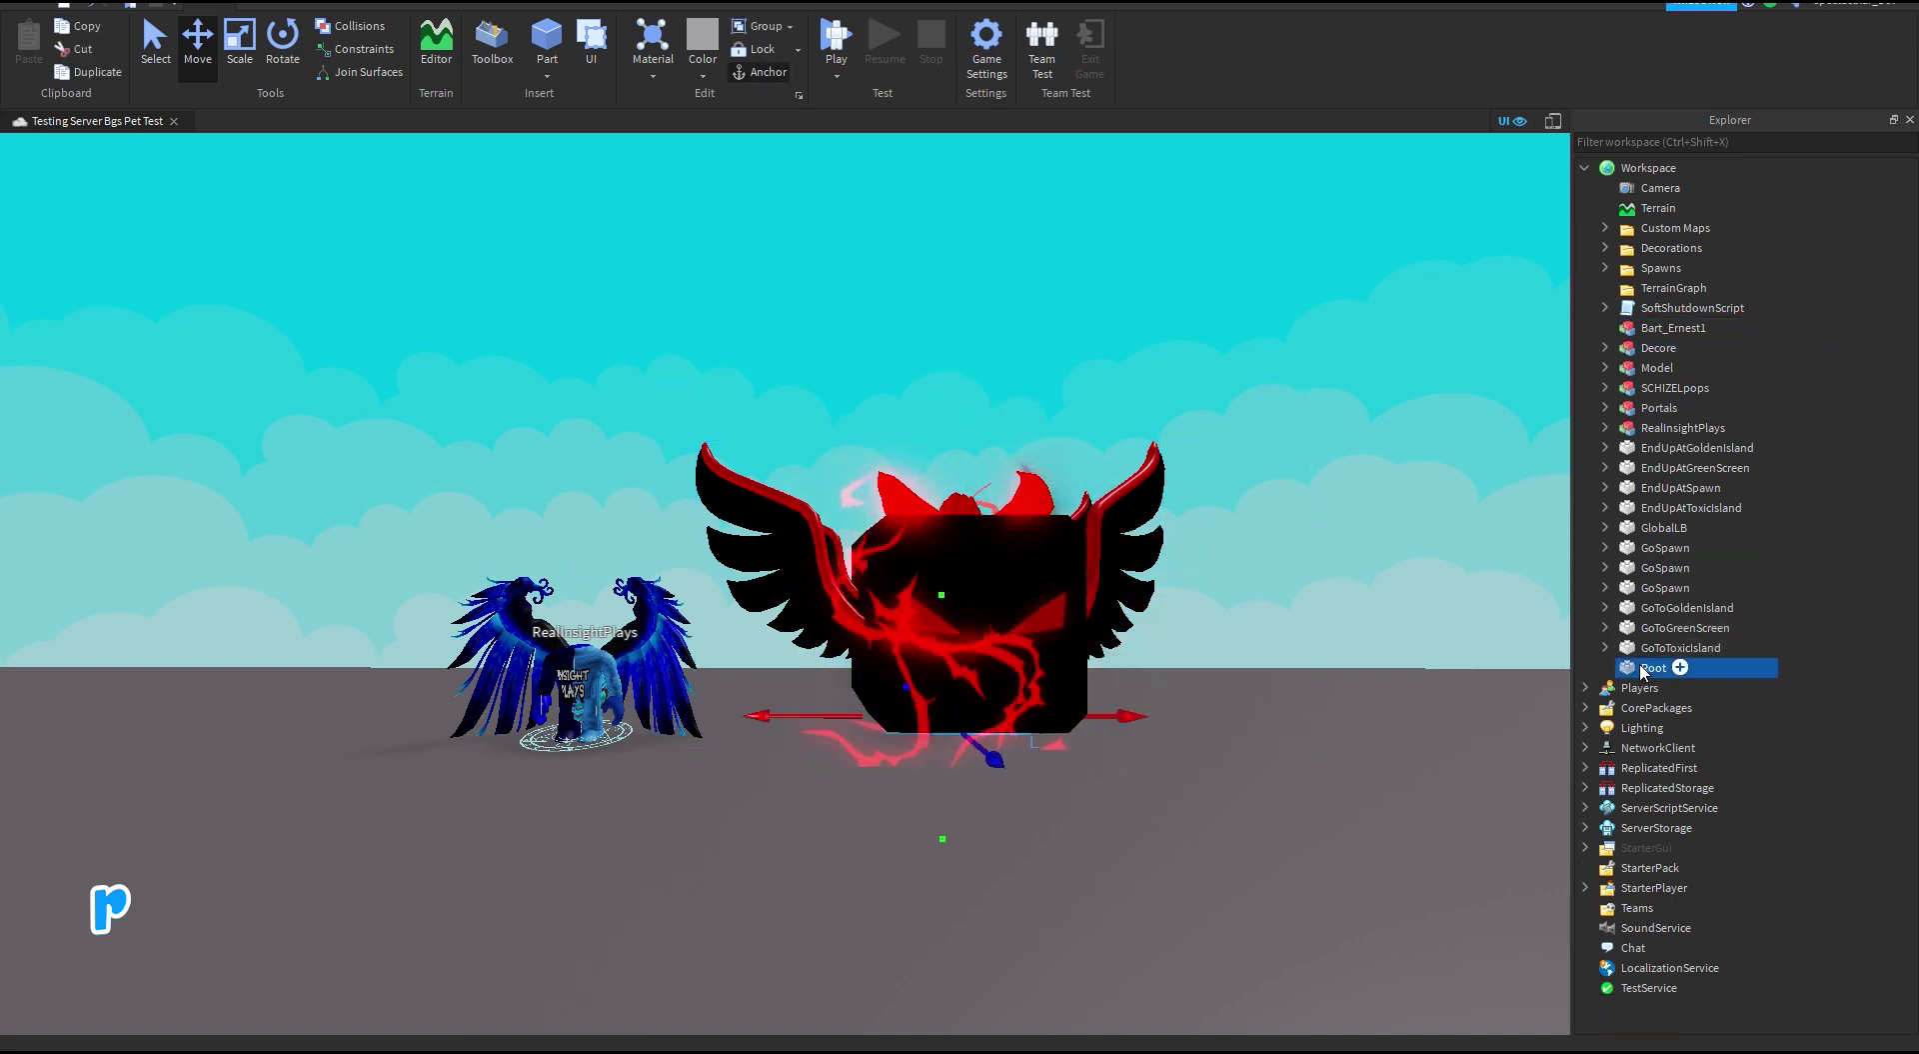
{"action": "key", "text": "Delete"}
Step: Ungroup the Decore model and delete the red and black wings from the cube pet
{"action": "left_click", "coordinate": [1026, 639]}
{"action": "key", "text": "ctrl+u"}
{"action": "left_click", "coordinate": [1015, 784]}
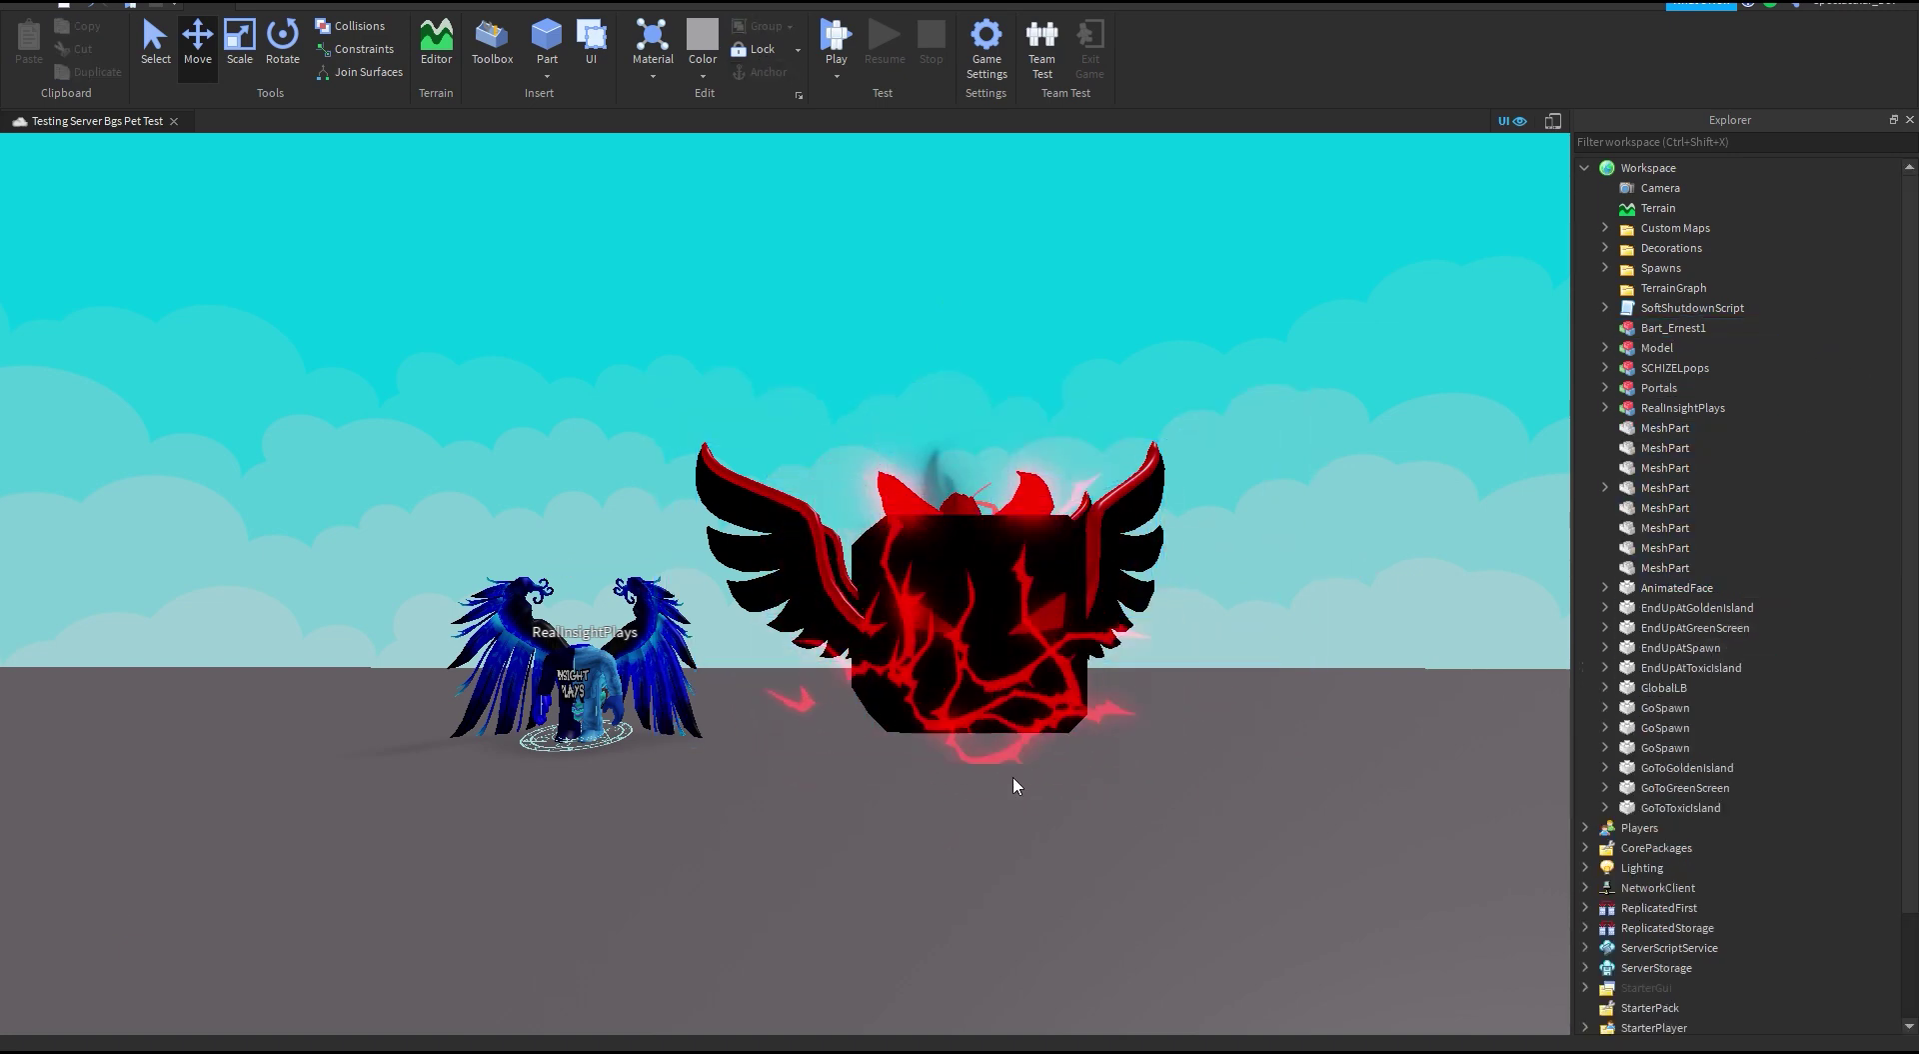
{"action": "left_click", "coordinate": [801, 561]}
{"action": "key", "text": "Delete"}
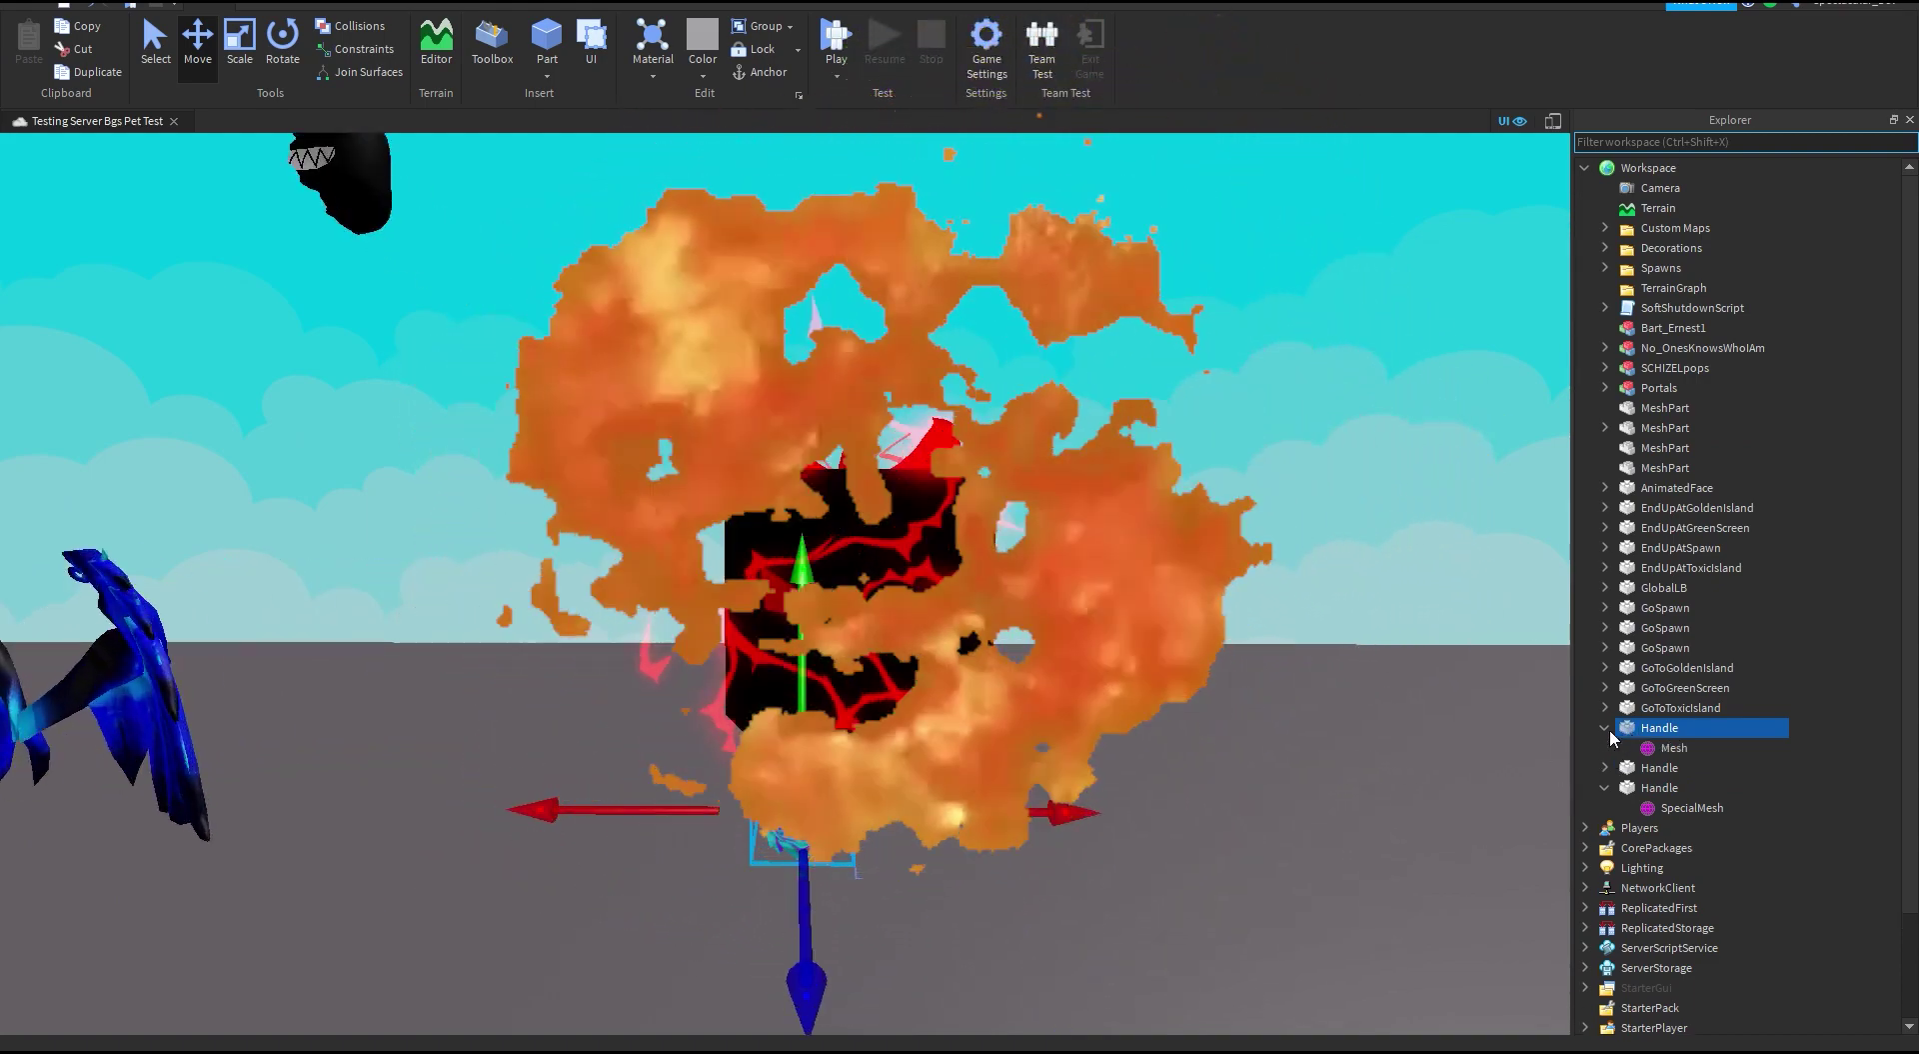
Step: Scale up the Mesh of the teal and purple bandana
{"action": "left_click", "coordinate": [1605, 727]}
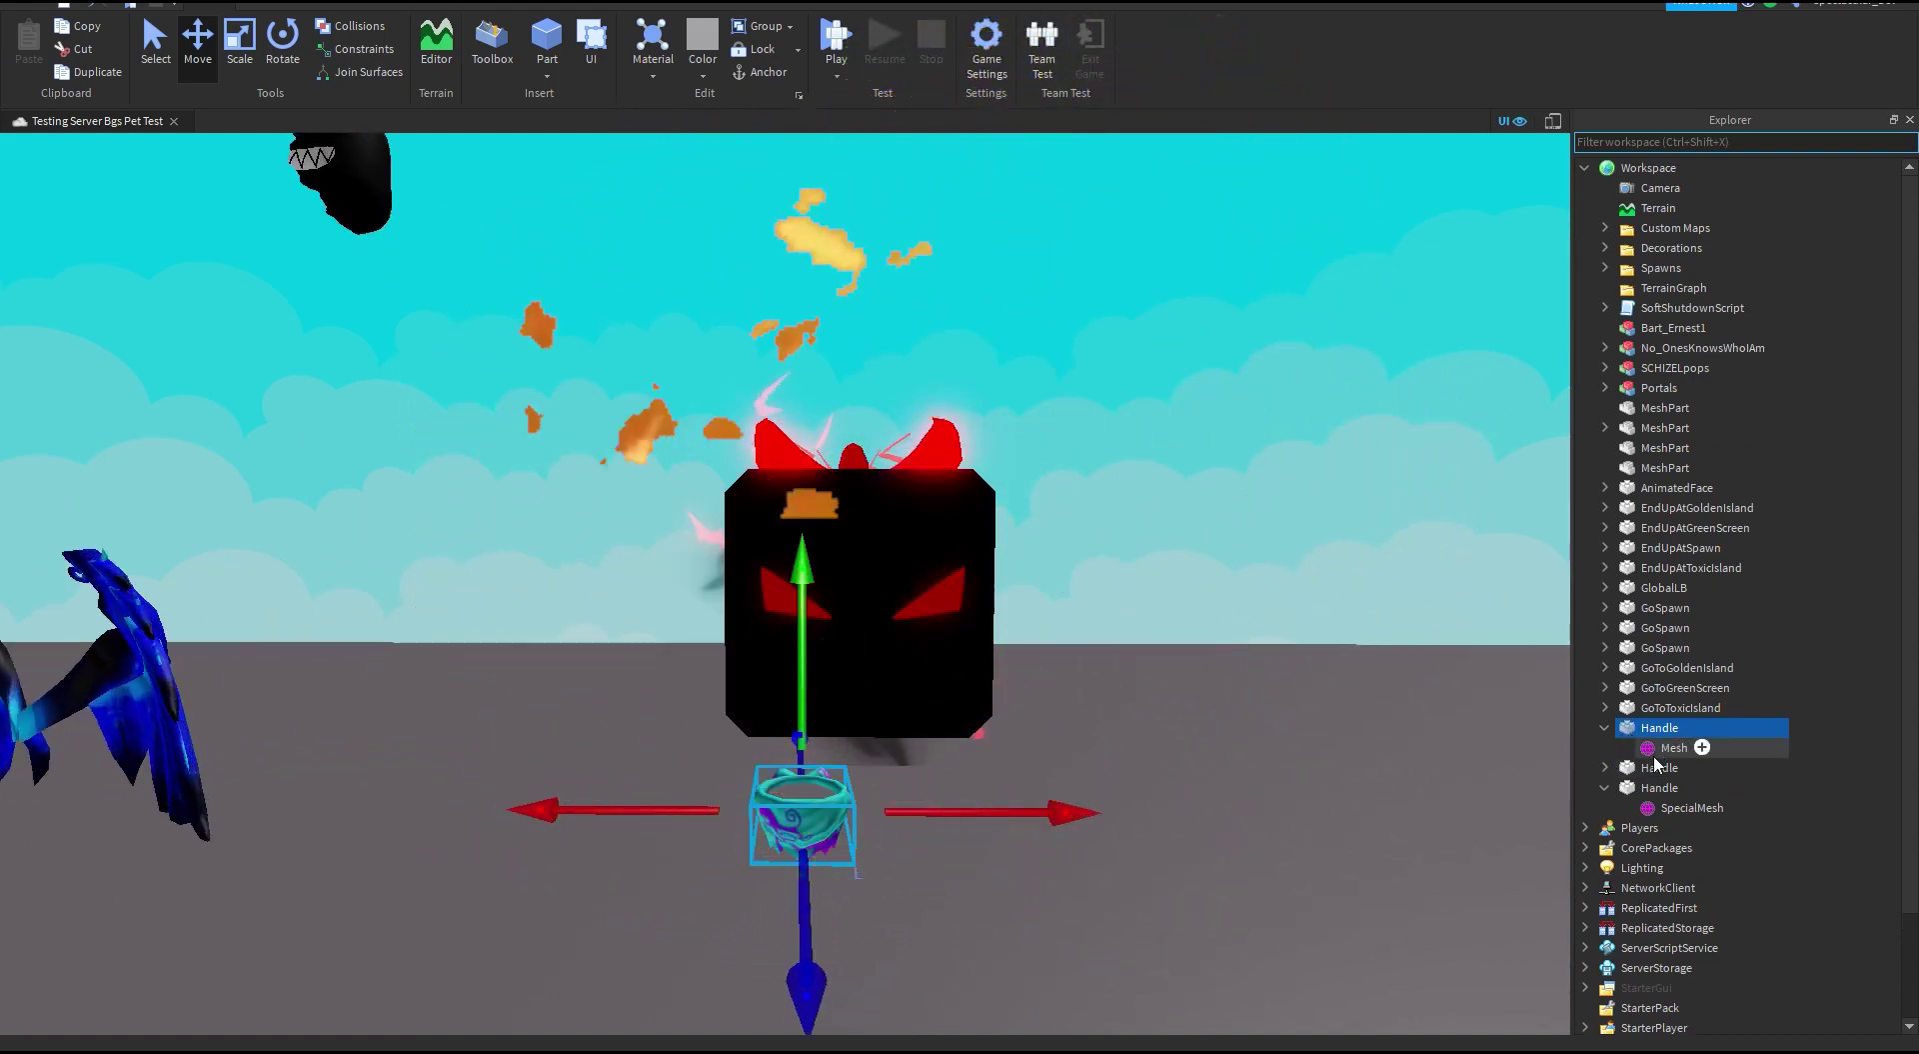
{"action": "left_click", "coordinate": [1674, 746]}
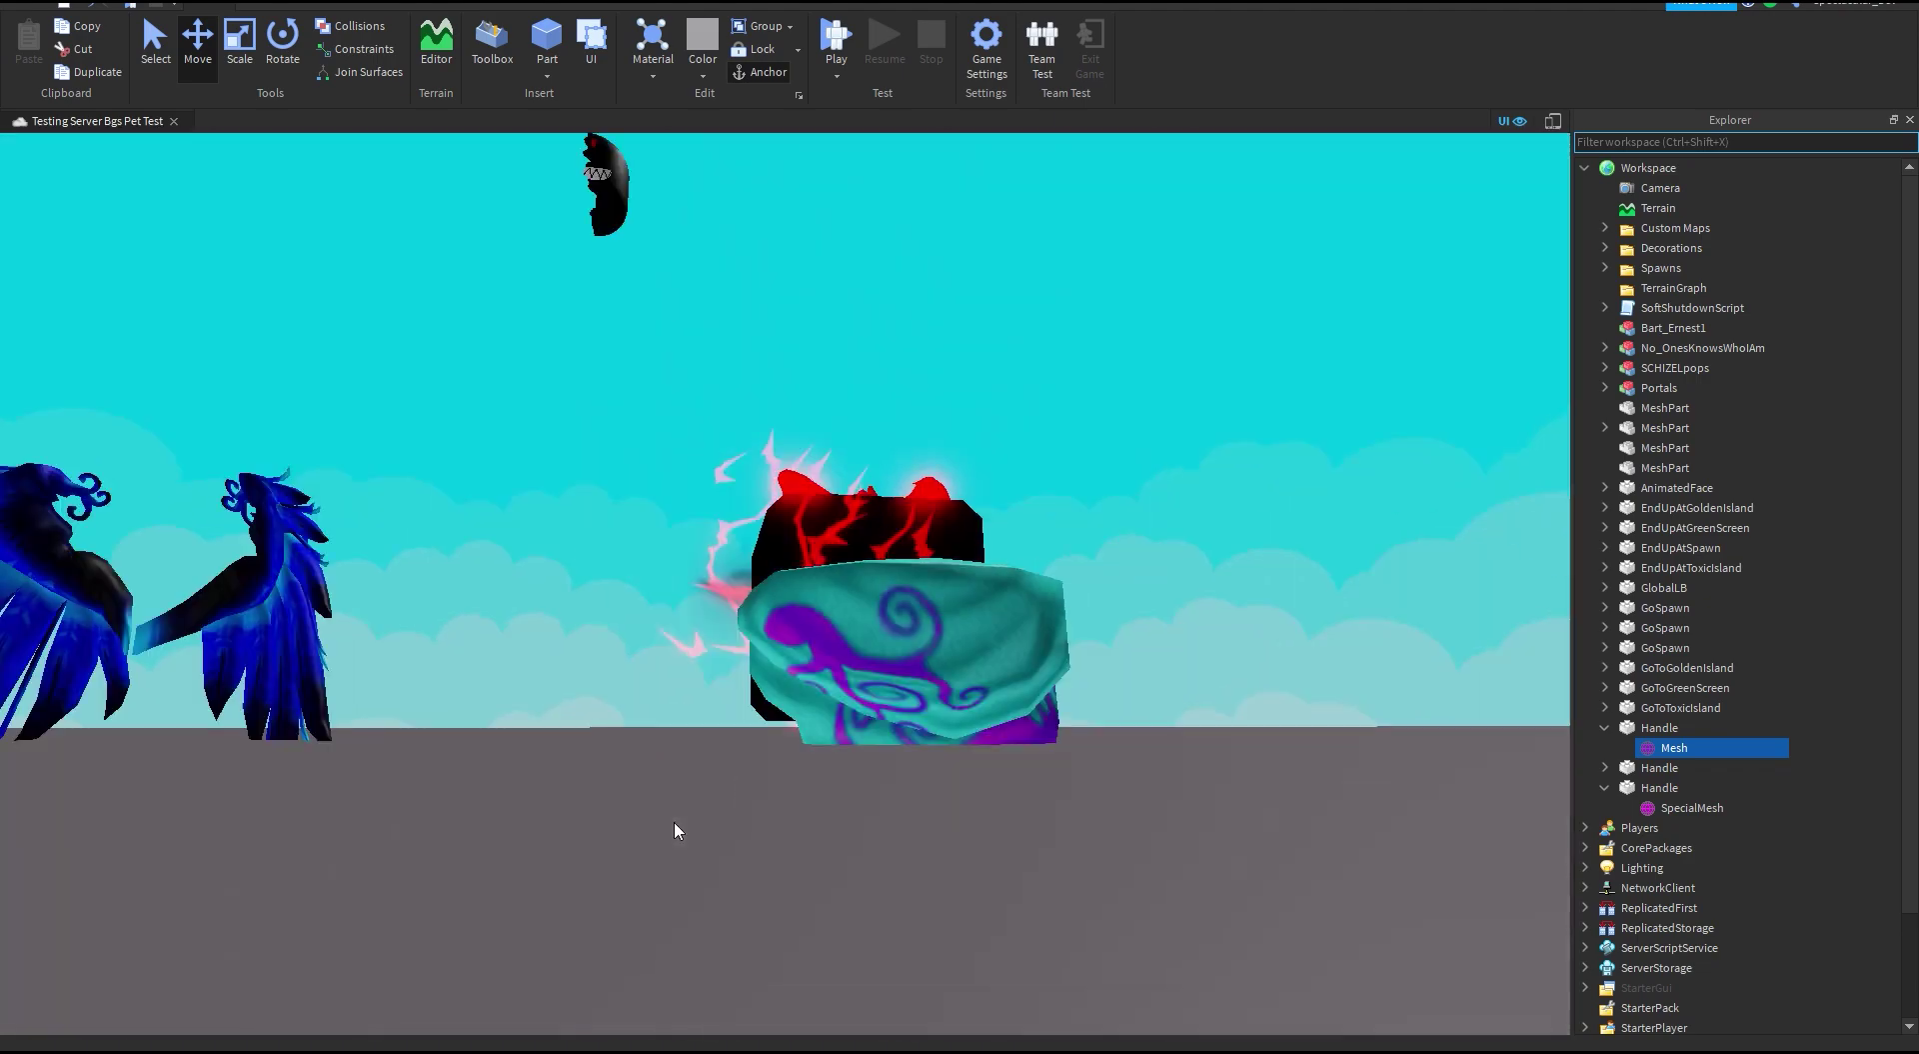
Step: Recolor the cube's body blue and its animated face black
{"action": "left_click", "coordinate": [980, 544]}
{"action": "key", "text": "Delete"}
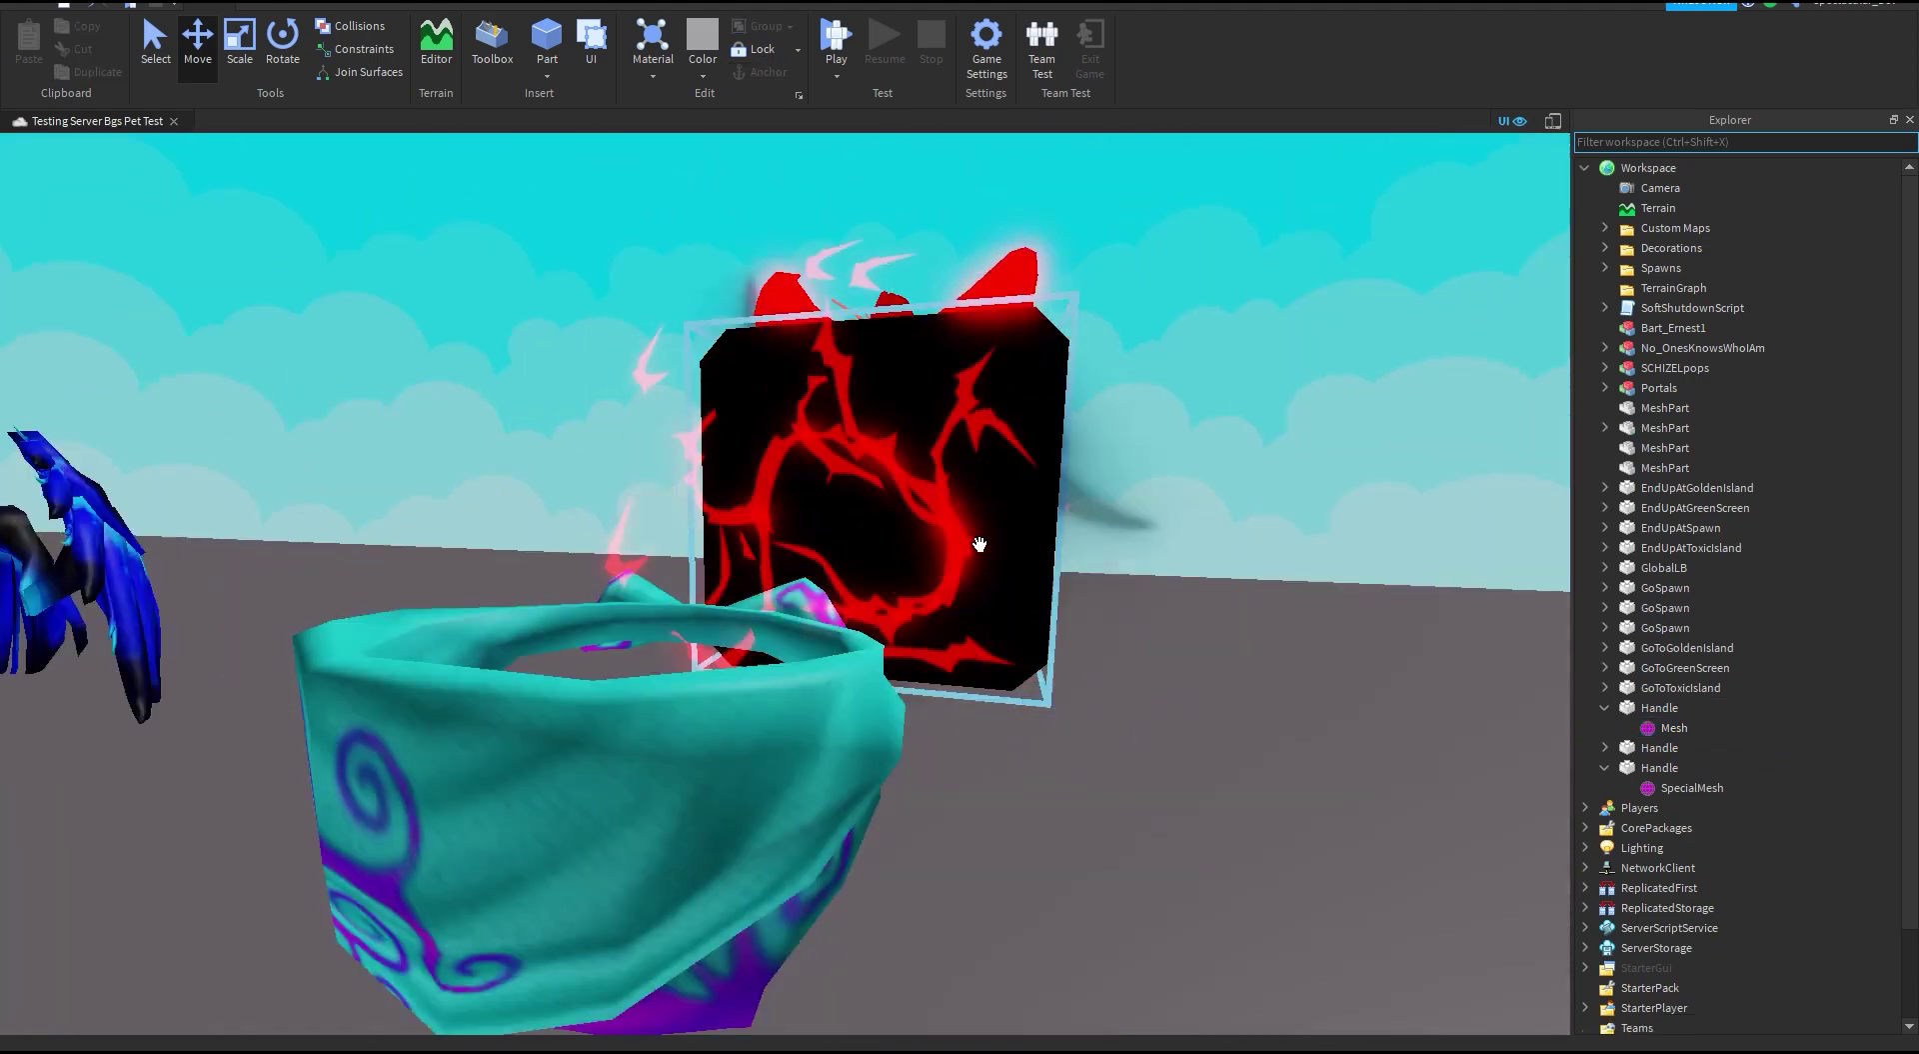
{"action": "left_click", "coordinate": [980, 543]}
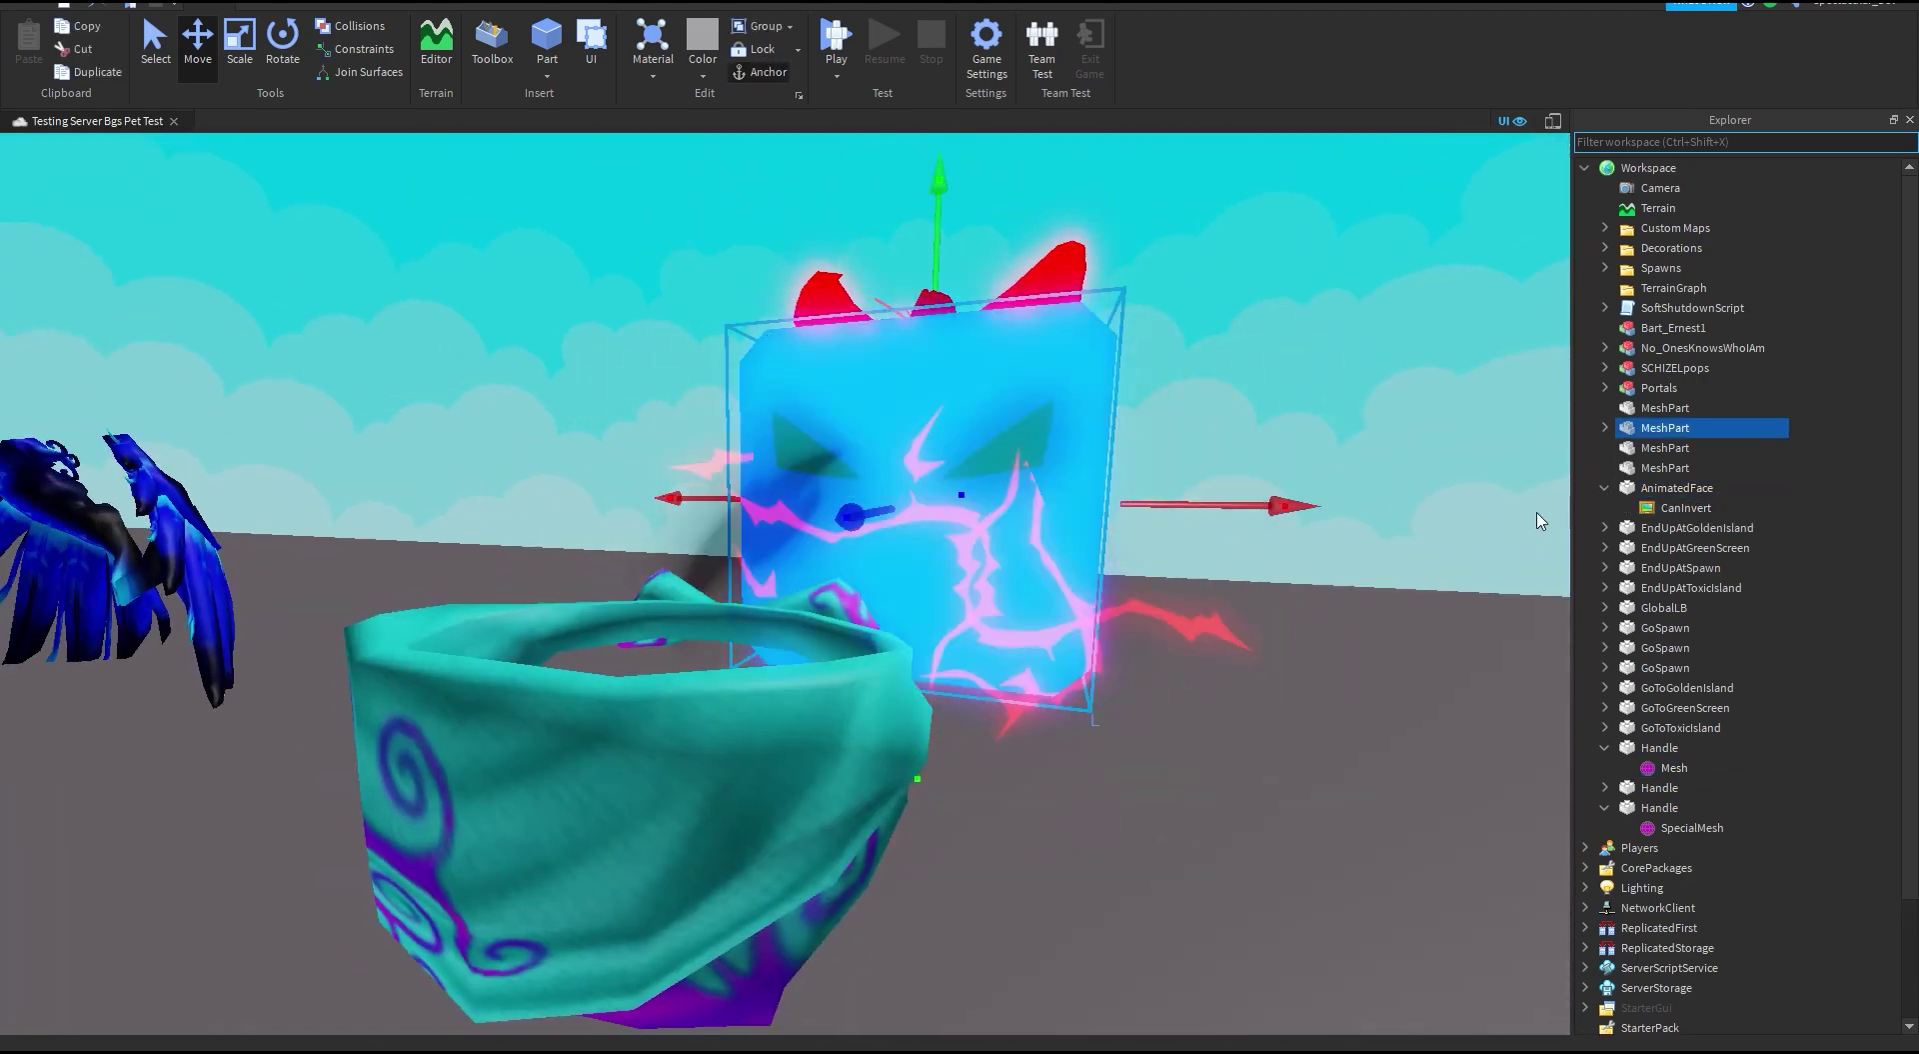
{"action": "left_click", "coordinate": [1686, 507]}
{"action": "right_click_drag", "start_coordinate": [1064, 866], "coordinate": [1006, 684]}
{"action": "left_click", "coordinate": [940, 599]}
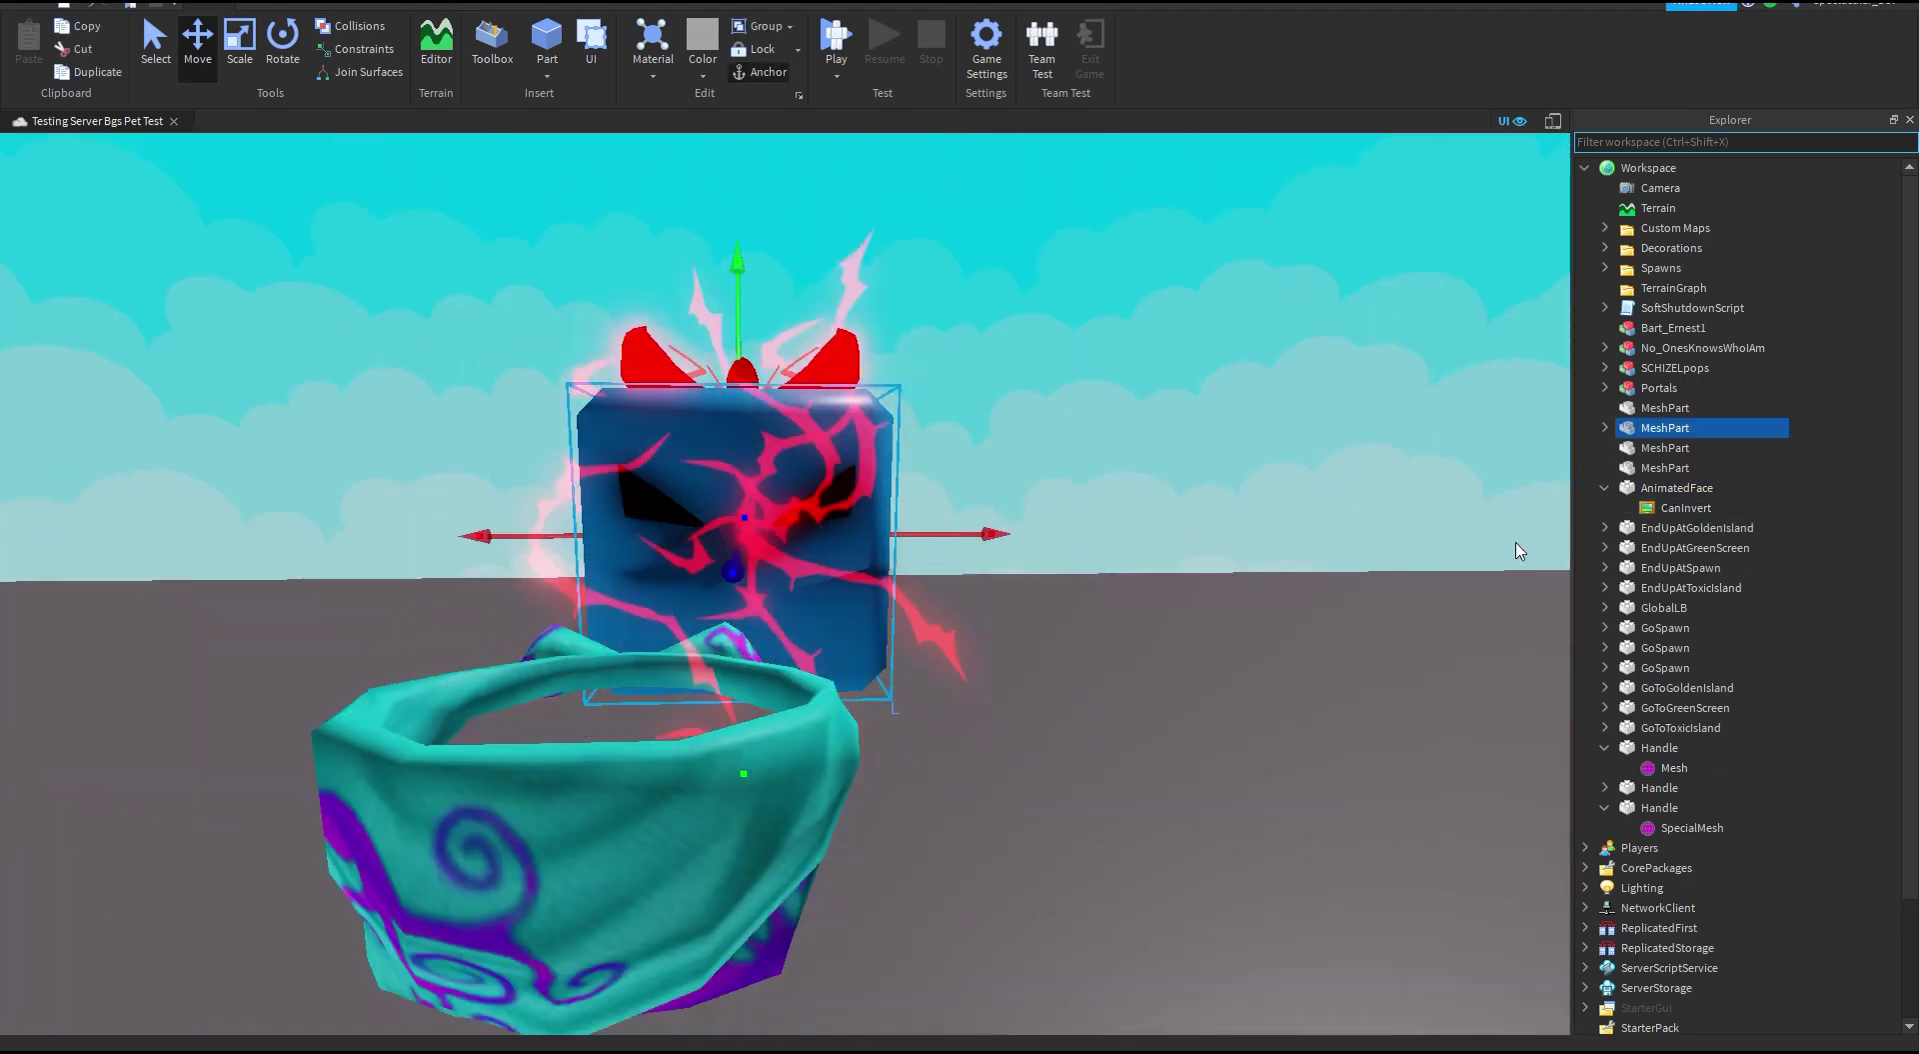
Step: Delete the red ear and spike meshes from the top of the blue cube
{"action": "right_click_drag", "start_coordinate": [1516, 548], "coordinate": [1042, 400]}
{"action": "left_click", "coordinate": [1043, 345]}
{"action": "key", "text": "Delete"}
{"action": "left_click", "coordinate": [1665, 427]}
{"action": "left_click", "coordinate": [1677, 467]}
{"action": "left_click", "coordinate": [1679, 448]}
{"action": "key", "text": "Delete"}
Step: Fit the teal bandana over the lower front of the blue cube by moving its Handle and resizing its Mesh
{"action": "left_click", "coordinate": [639, 860]}
{"action": "right_click_drag", "start_coordinate": [1040, 672], "coordinate": [1179, 640]}
{"action": "left_click", "coordinate": [1674, 727]}
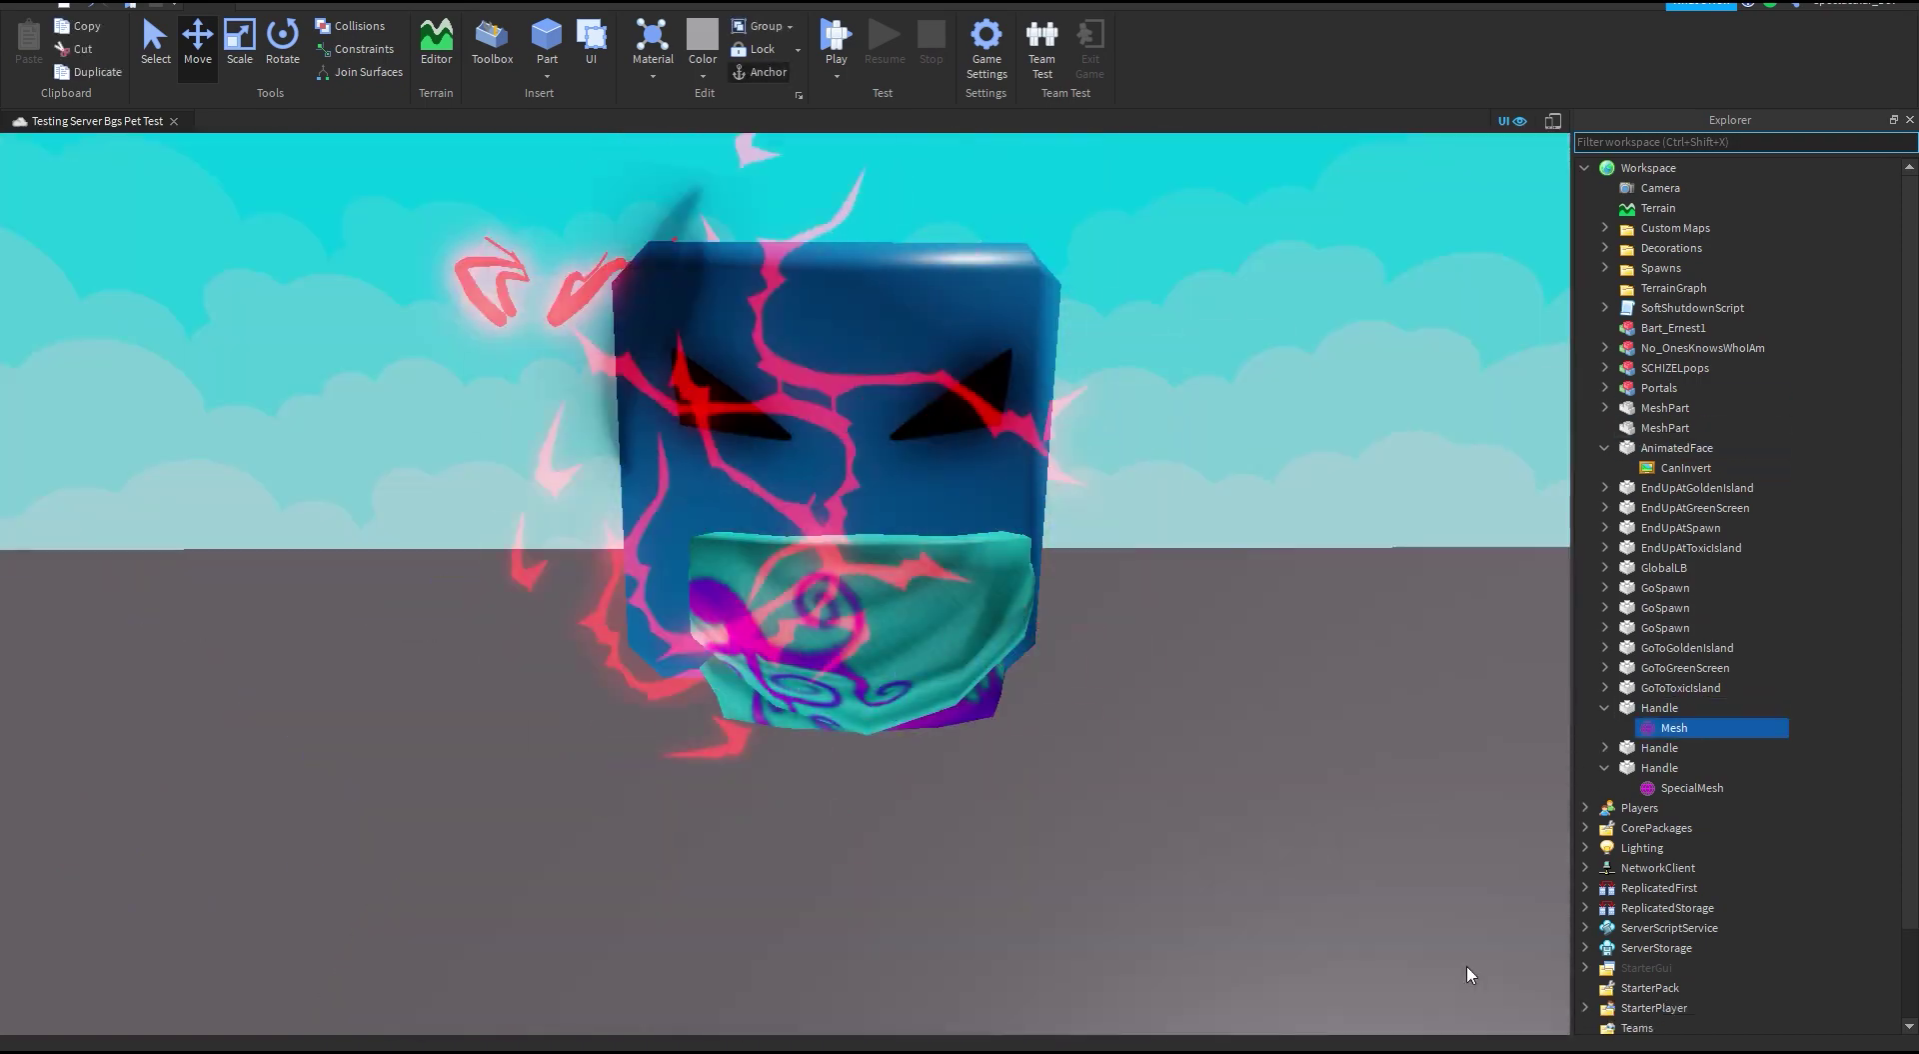
{"action": "left_click", "coordinate": [784, 656]}
{"action": "right_click_drag", "start_coordinate": [784, 656], "coordinate": [784, 658]}
{"action": "scroll", "coordinate": [784, 655], "scroll_direction": "up", "scroll_amount": 5}
{"action": "scroll", "coordinate": [783, 656], "scroll_direction": "down", "scroll_amount": 8}
Step: Adjust the bandana's Mesh and position so it wraps around the sides of the cube
{"action": "left_click", "coordinate": [1645, 769]}
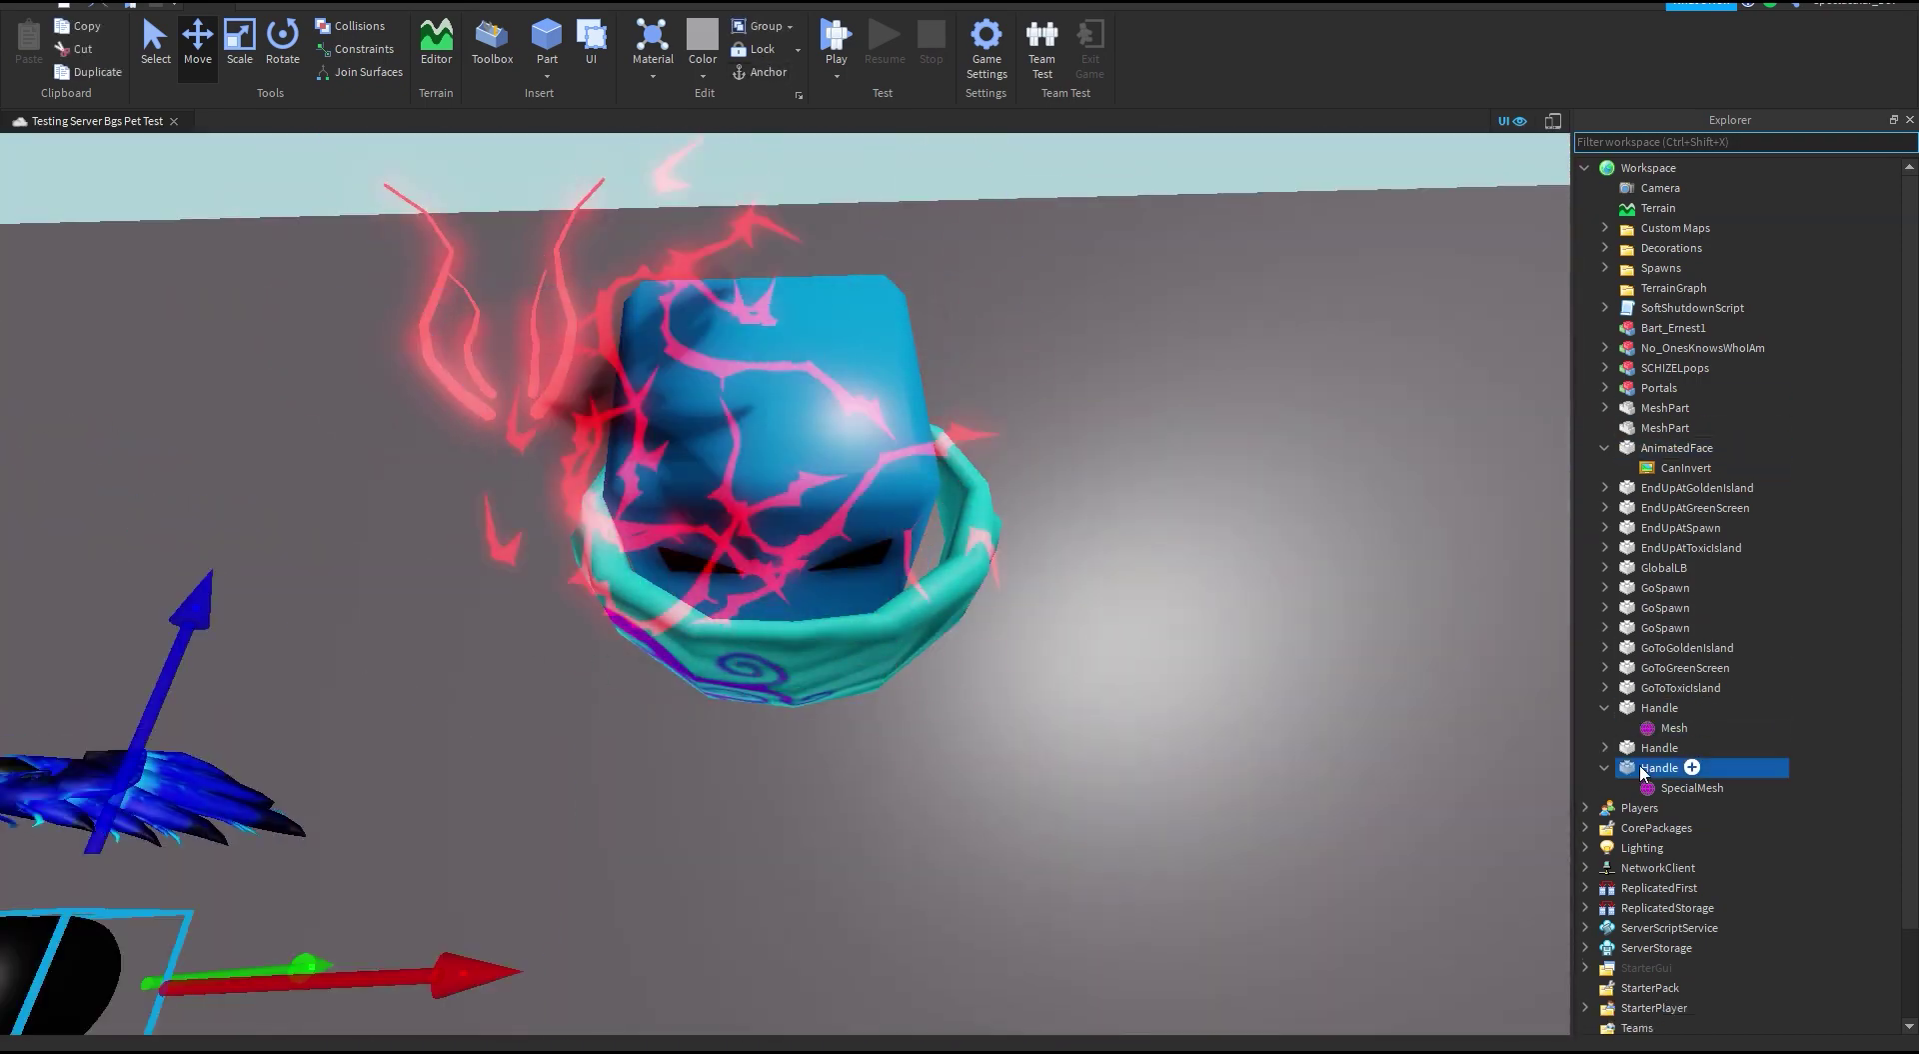
{"action": "left_click", "coordinate": [907, 607]}
{"action": "right_click_drag", "start_coordinate": [907, 607], "coordinate": [906, 605]}
{"action": "scroll", "coordinate": [909, 612], "scroll_direction": "down", "scroll_amount": 3}
{"action": "left_click", "coordinate": [1675, 728]}
{"action": "scroll", "coordinate": [814, 756], "scroll_direction": "up", "scroll_amount": 4}
{"action": "left_click", "coordinate": [814, 756]}
Step: Refine the bandana's Mesh size and height so it covers the cube below the eyes
{"action": "right_click_drag", "start_coordinate": [813, 720], "coordinate": [827, 480]}
{"action": "scroll", "coordinate": [814, 756], "scroll_direction": "up", "scroll_amount": 3}
{"action": "left_click", "coordinate": [1674, 728]}
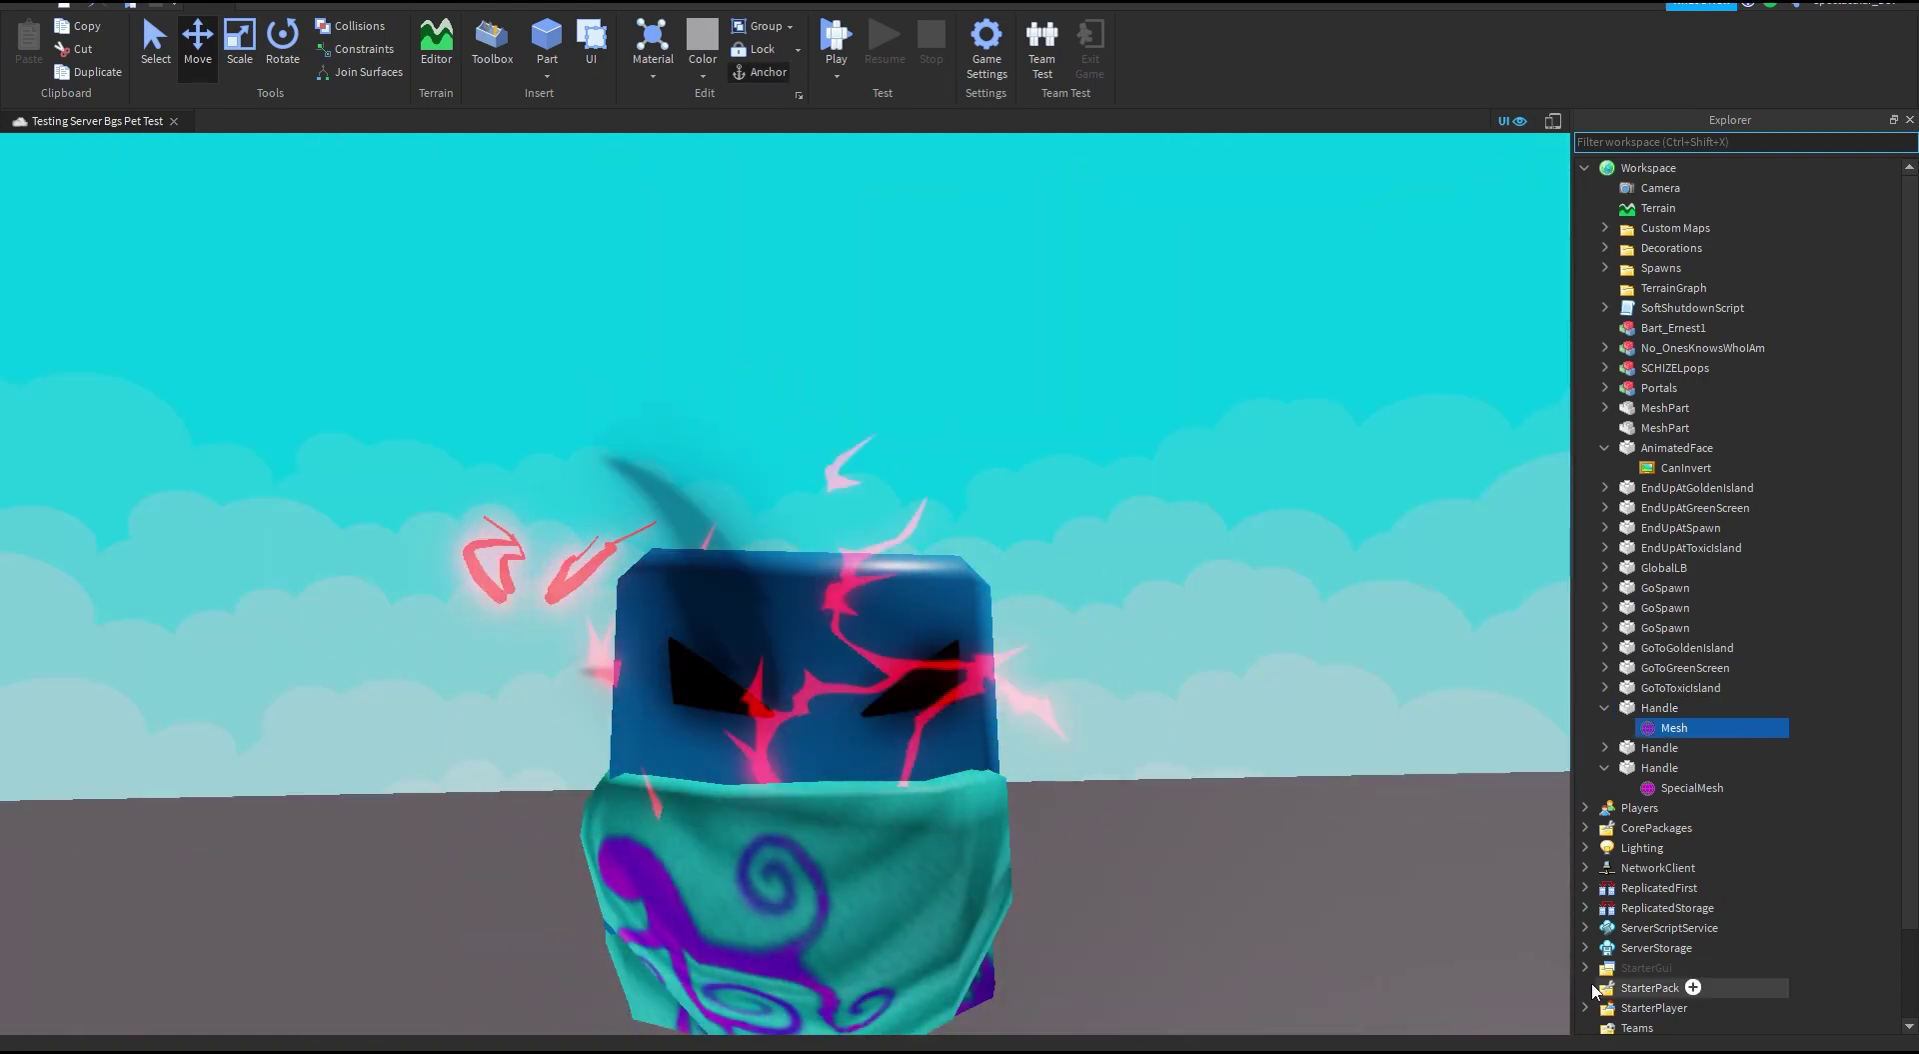
{"action": "left_click", "coordinate": [819, 790]}
{"action": "scroll", "coordinate": [827, 480], "scroll_direction": "down", "scroll_amount": 6}
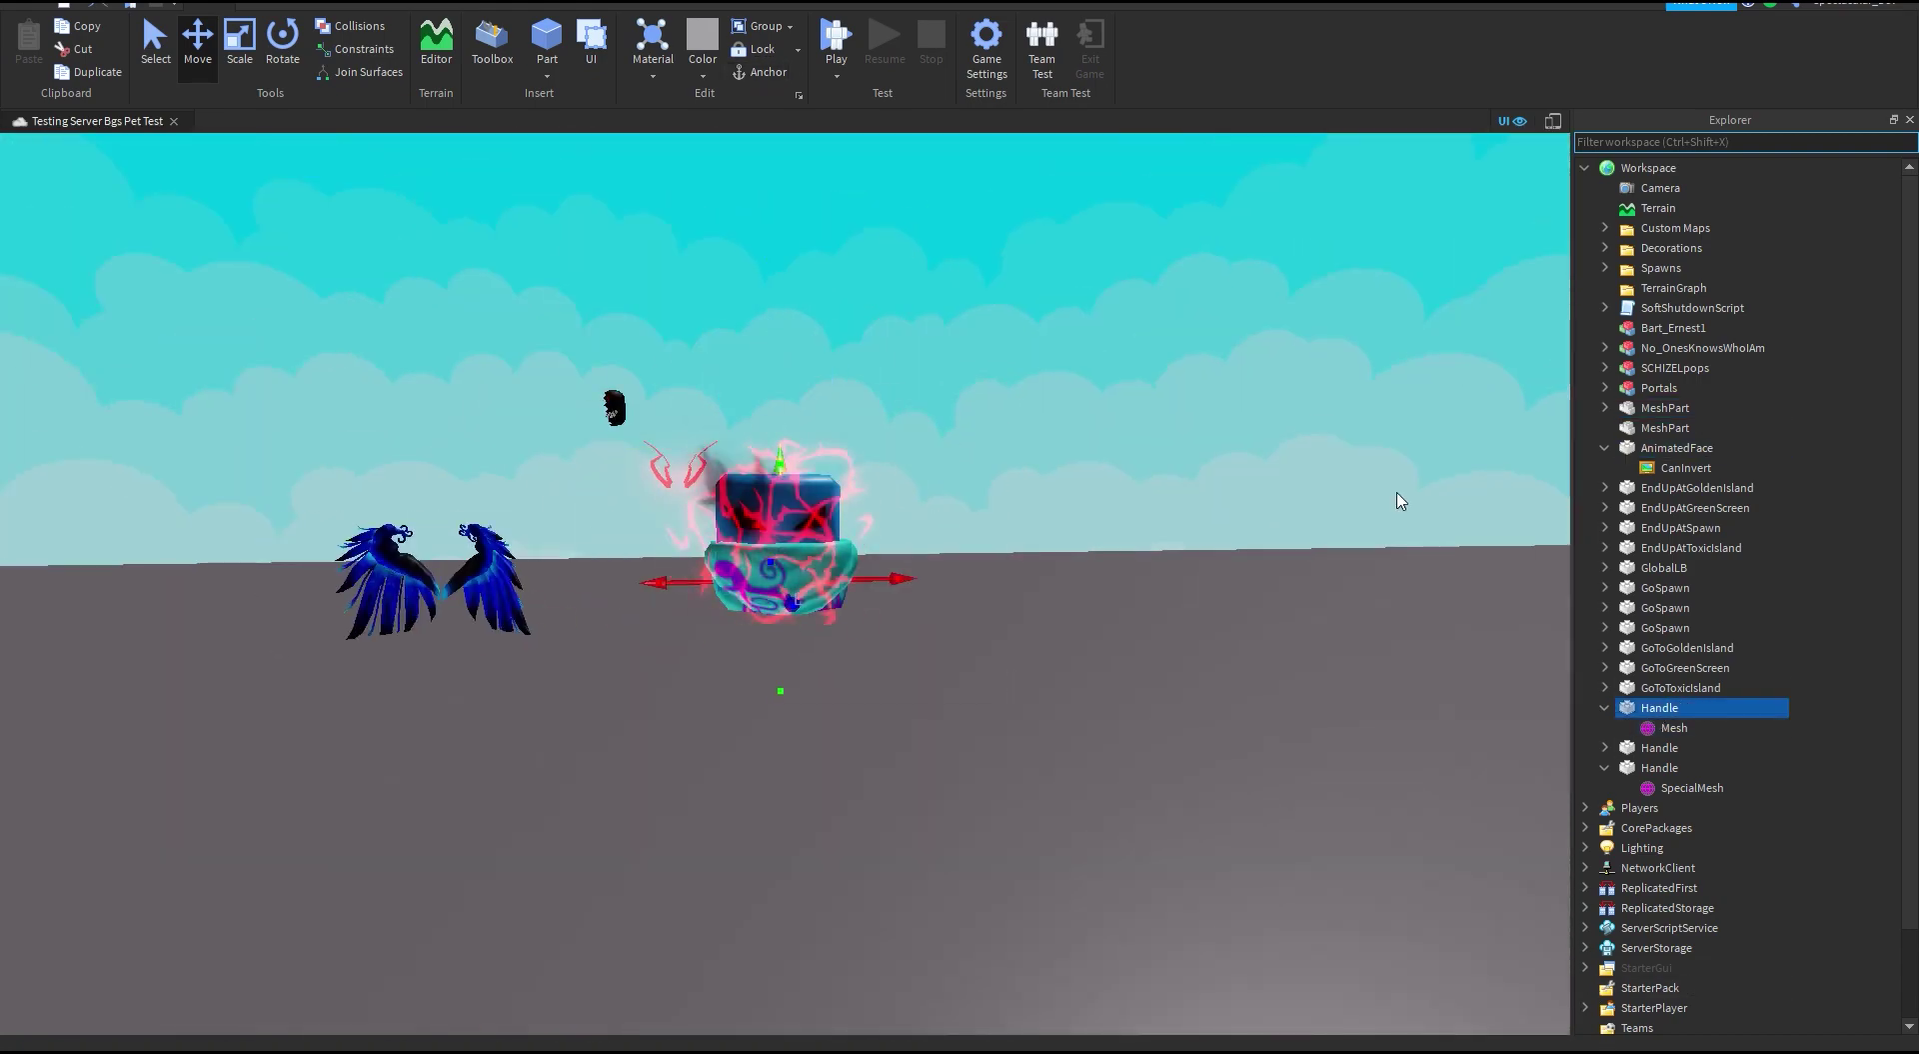
{"action": "left_click_drag", "start_coordinate": [1400, 501], "coordinate": [650, 649]}
{"action": "scroll", "coordinate": [977, 695], "scroll_direction": "up", "scroll_amount": 3}
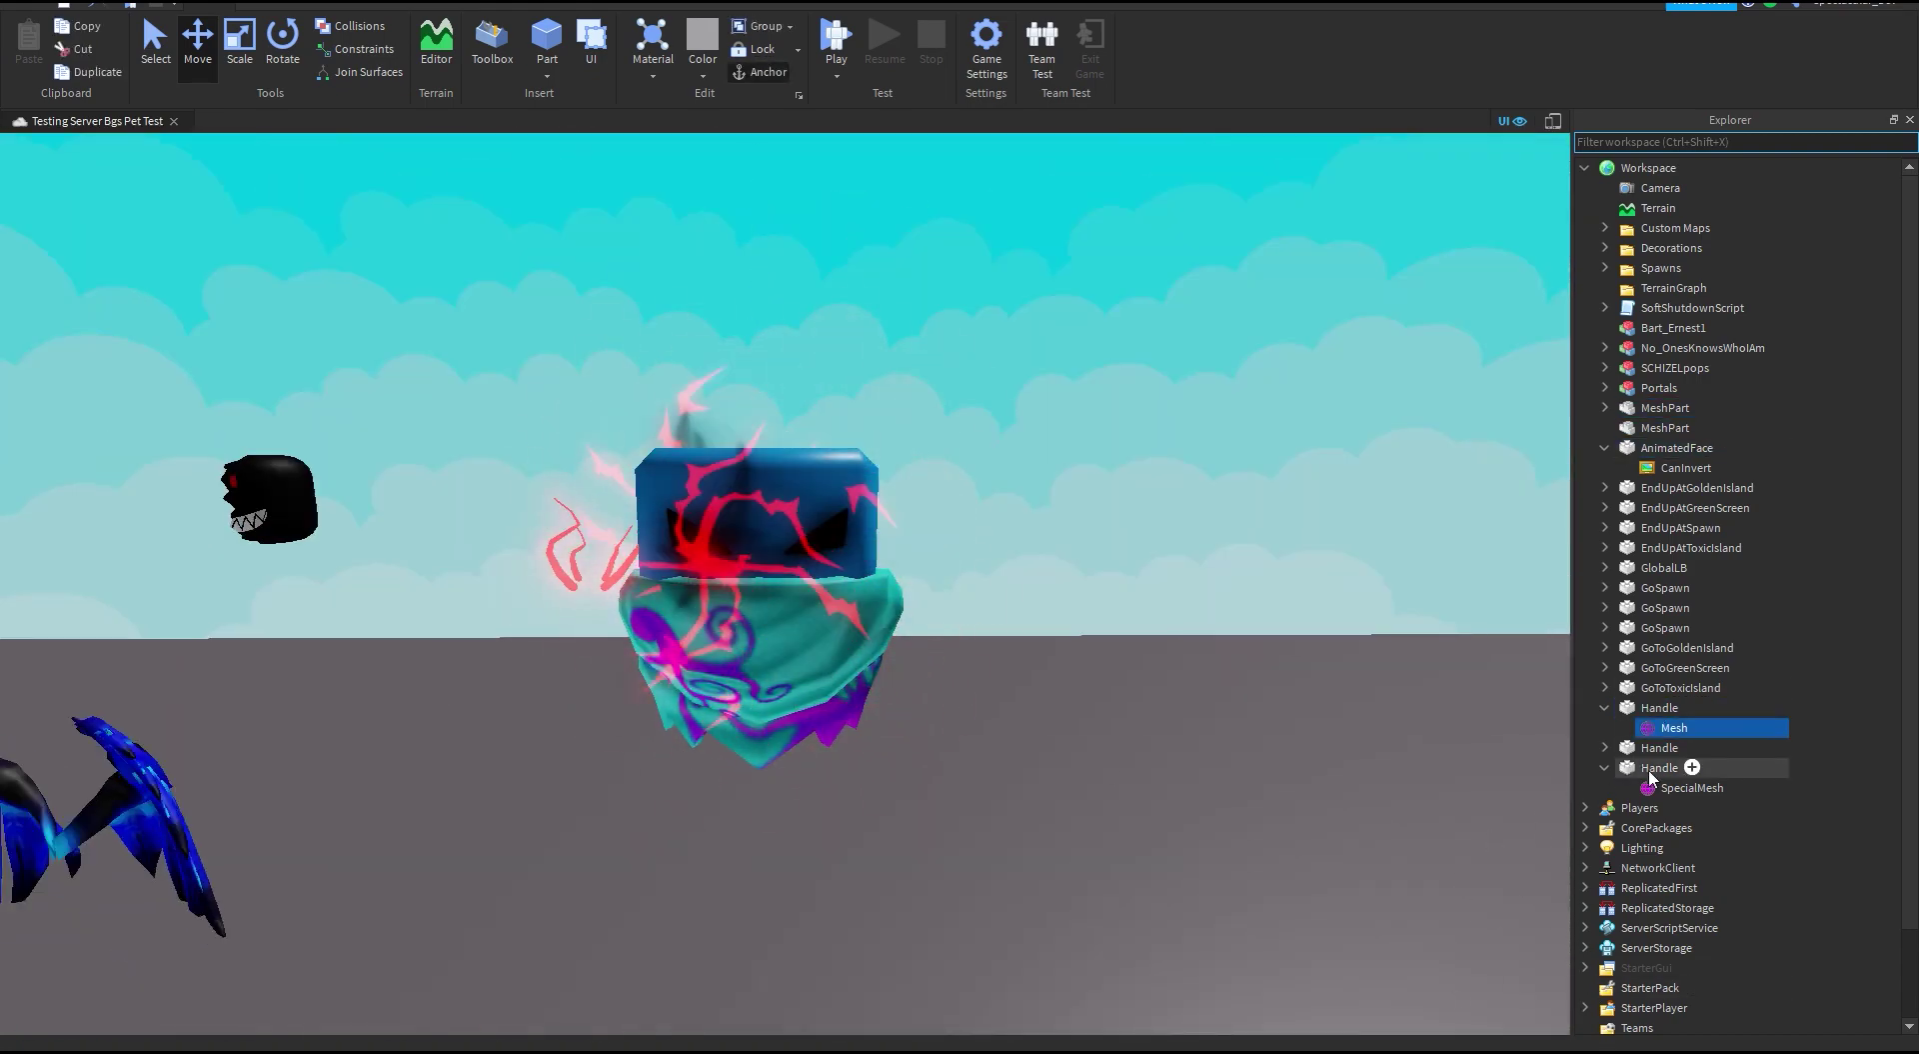
Step: Recolor the pet's cube body teal to match the bandana
{"action": "left_click", "coordinate": [1625, 708]}
{"action": "right_click_drag", "start_coordinate": [943, 677], "coordinate": [933, 663]}
{"action": "scroll", "coordinate": [933, 664], "scroll_direction": "up", "scroll_amount": 3}
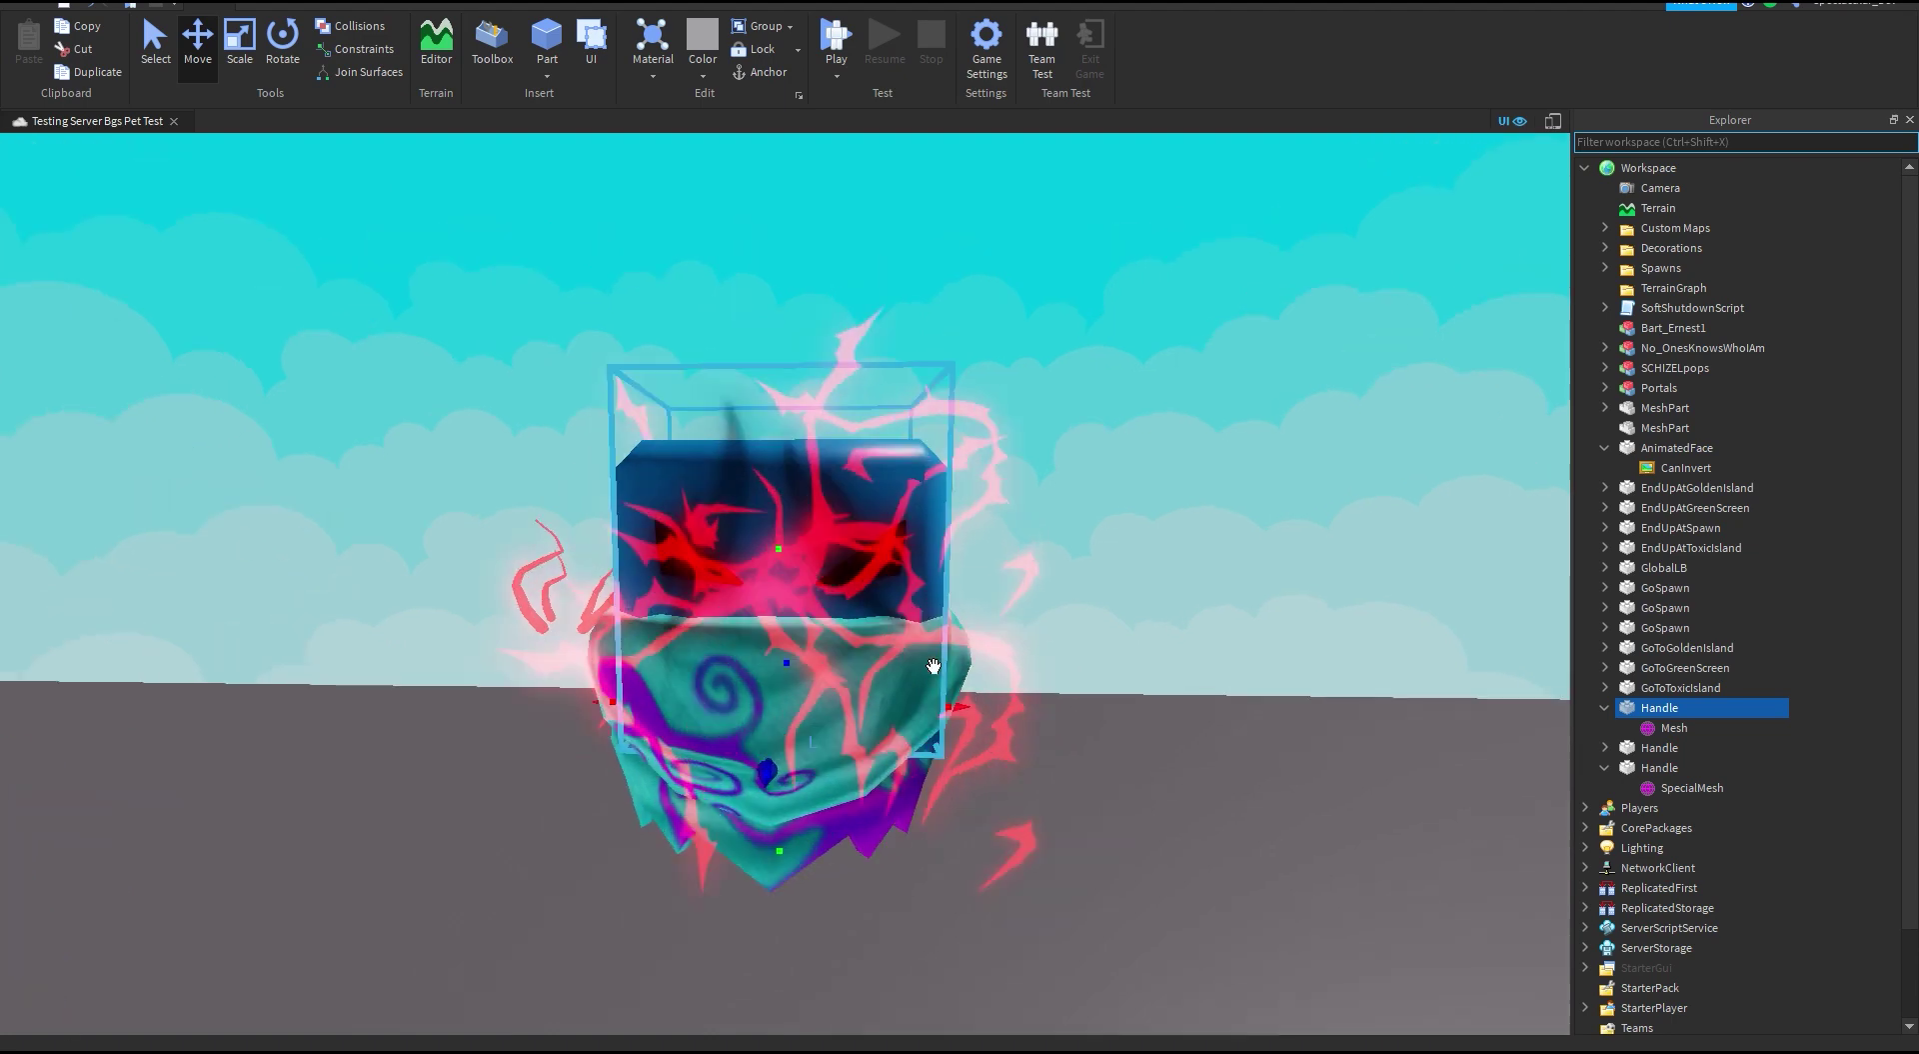
{"action": "key", "text": "f"}
{"action": "right_click_drag", "start_coordinate": [836, 618], "coordinate": [825, 611]}
{"action": "scroll", "coordinate": [565, 656], "scroll_direction": "down", "scroll_amount": 2}
{"action": "scroll", "coordinate": [724, 686], "scroll_direction": "up", "scroll_amount": 2}
{"action": "scroll", "coordinate": [723, 685], "scroll_direction": "down", "scroll_amount": 2}
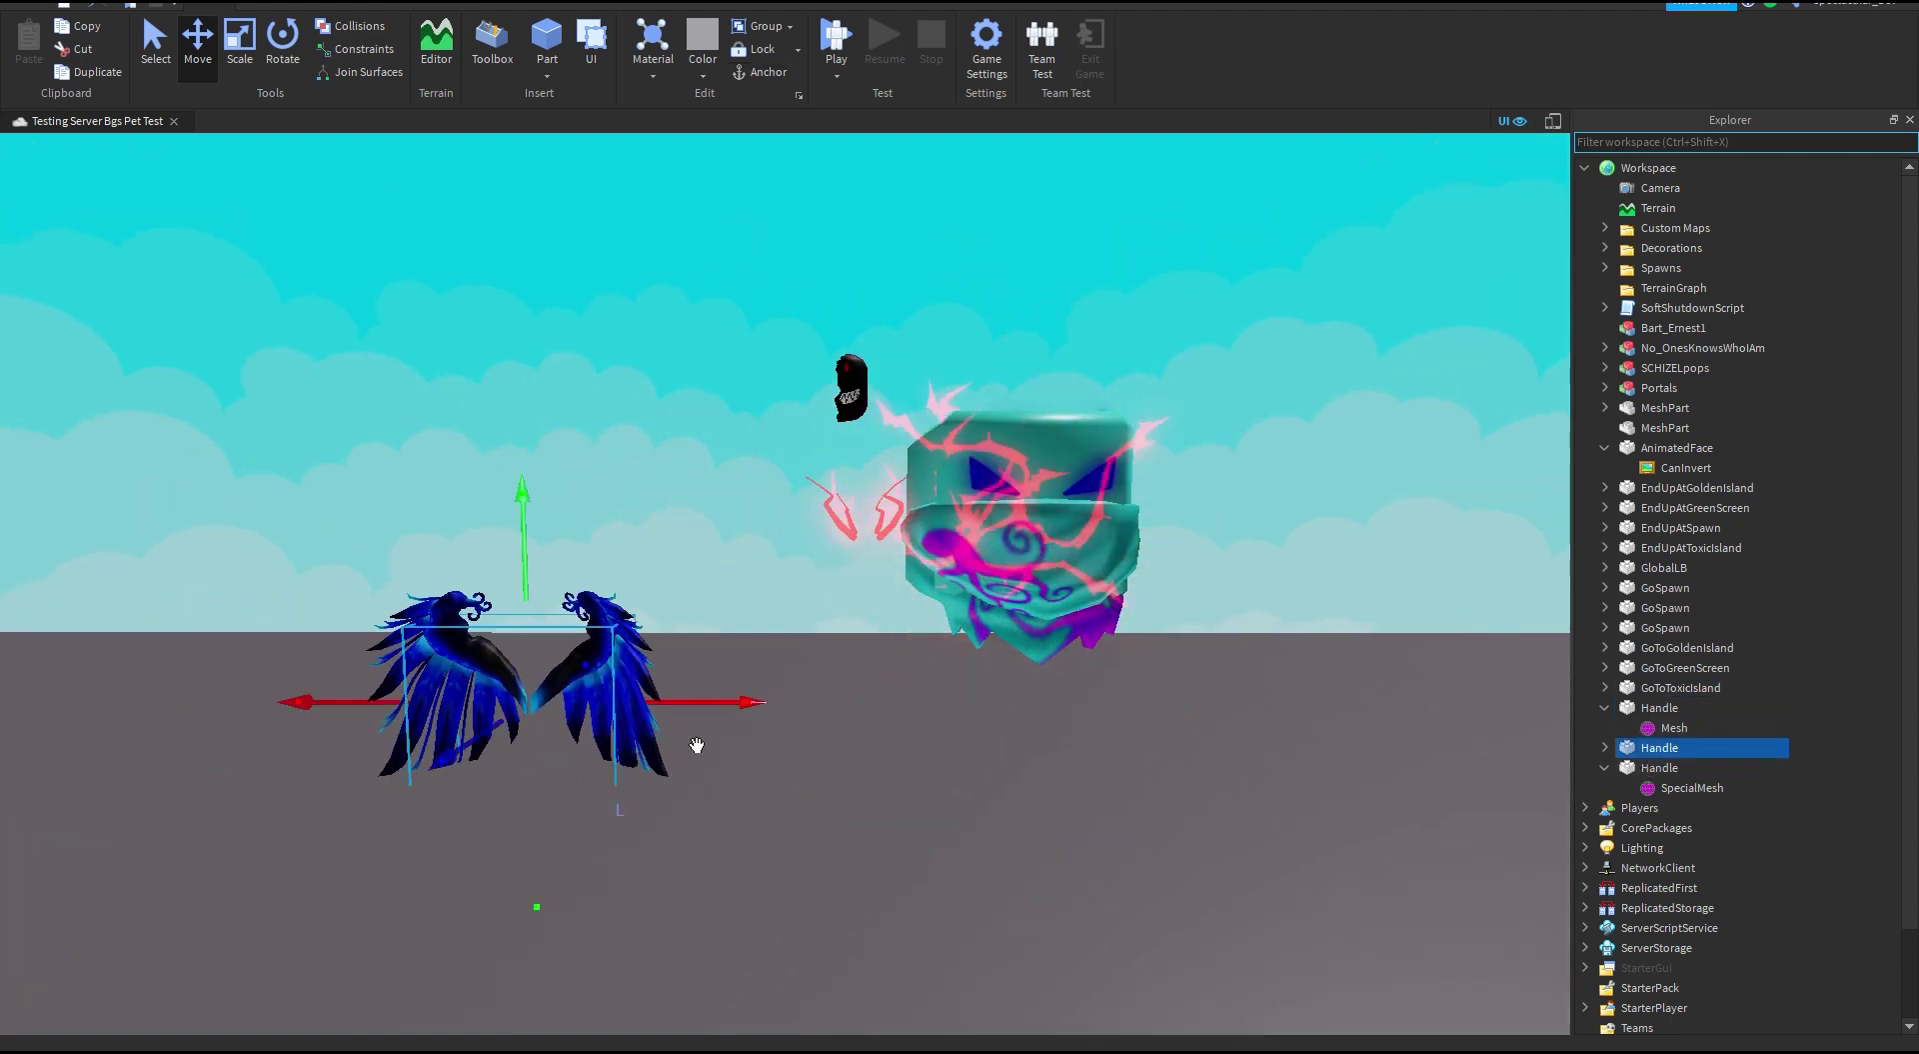
Step: Move the blue wings' Handle across to the back of the teal cube
{"action": "key", "text": "d"}
{"action": "left_click_drag", "start_coordinate": [697, 744], "coordinate": [1110, 732]}
{"action": "right_click_drag", "start_coordinate": [1109, 733], "coordinate": [763, 707]}
Step: Resize the wings' SpecialMesh so the wings spread out from both sides of the cube in proportion to it
{"action": "left_click", "coordinate": [1604, 748]}
{"action": "left_click", "coordinate": [1691, 768]}
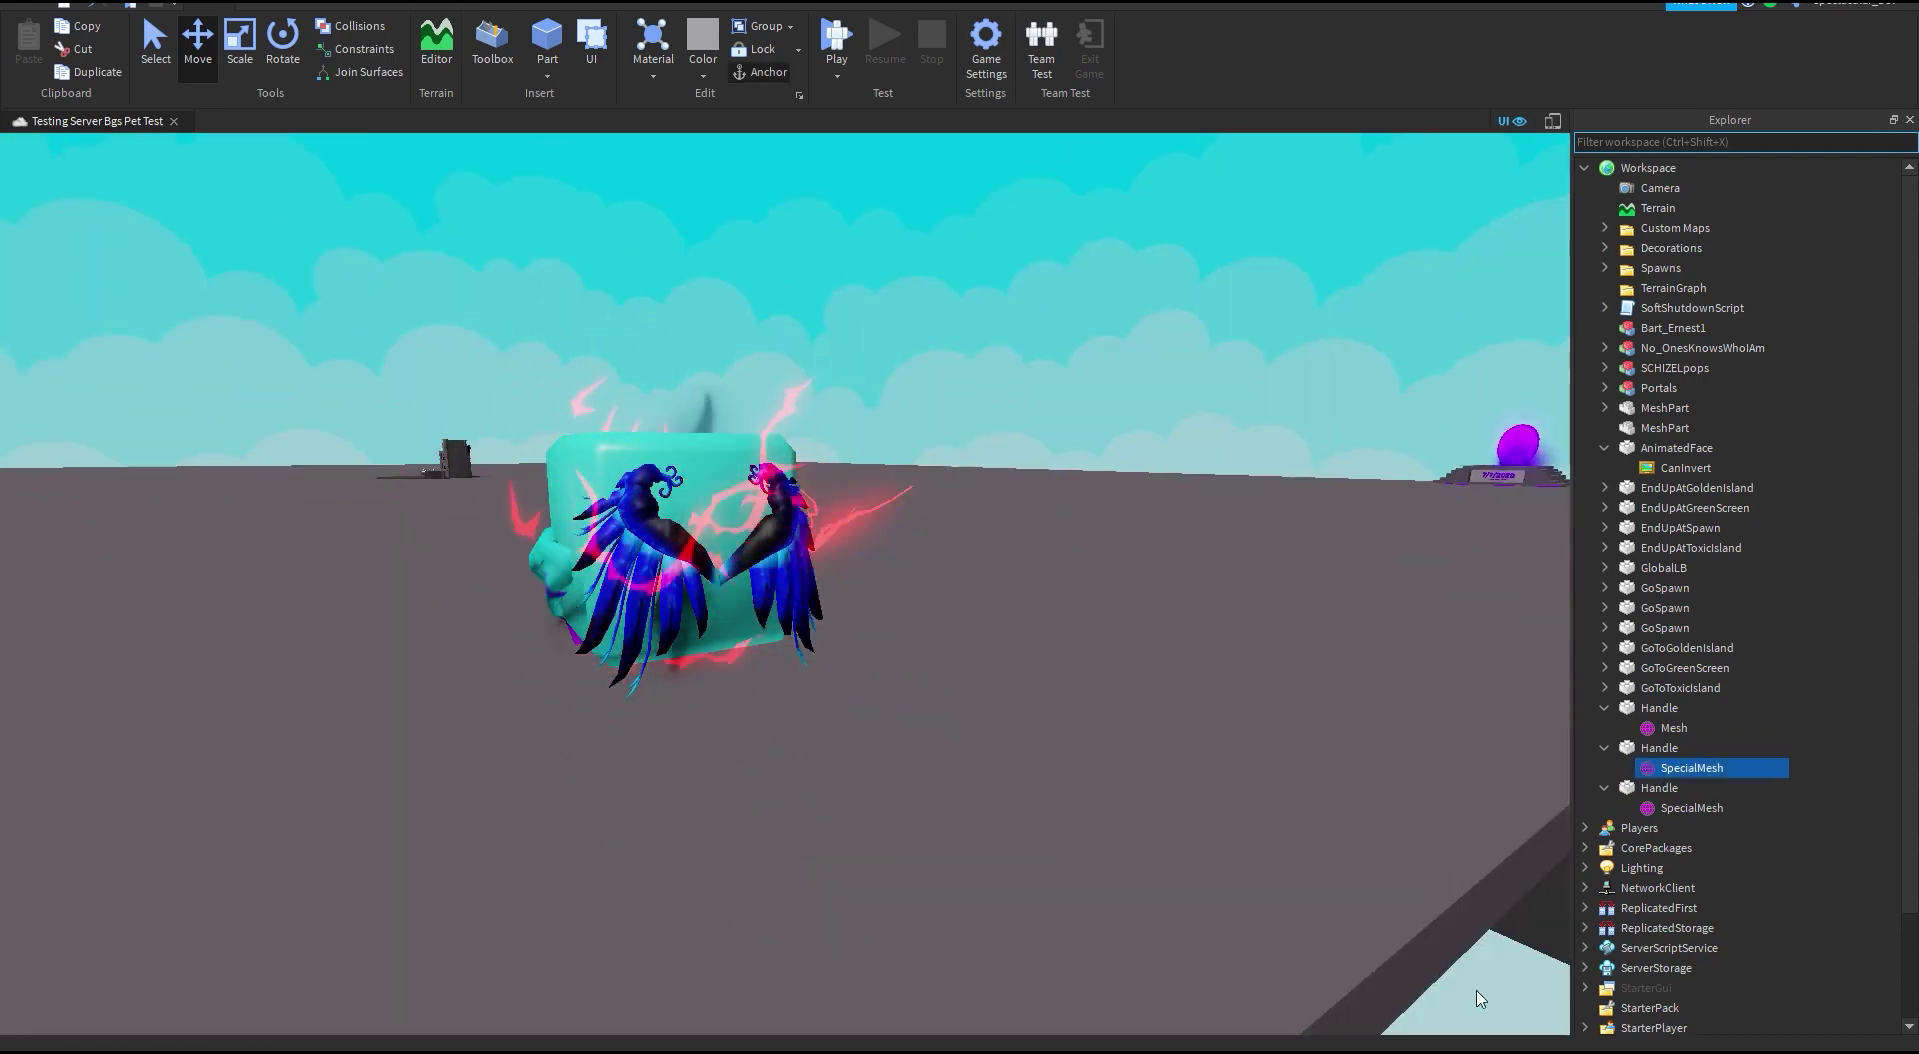
{"action": "key", "text": "Return"}
{"action": "right_click_drag", "start_coordinate": [947, 756], "coordinate": [946, 758]}
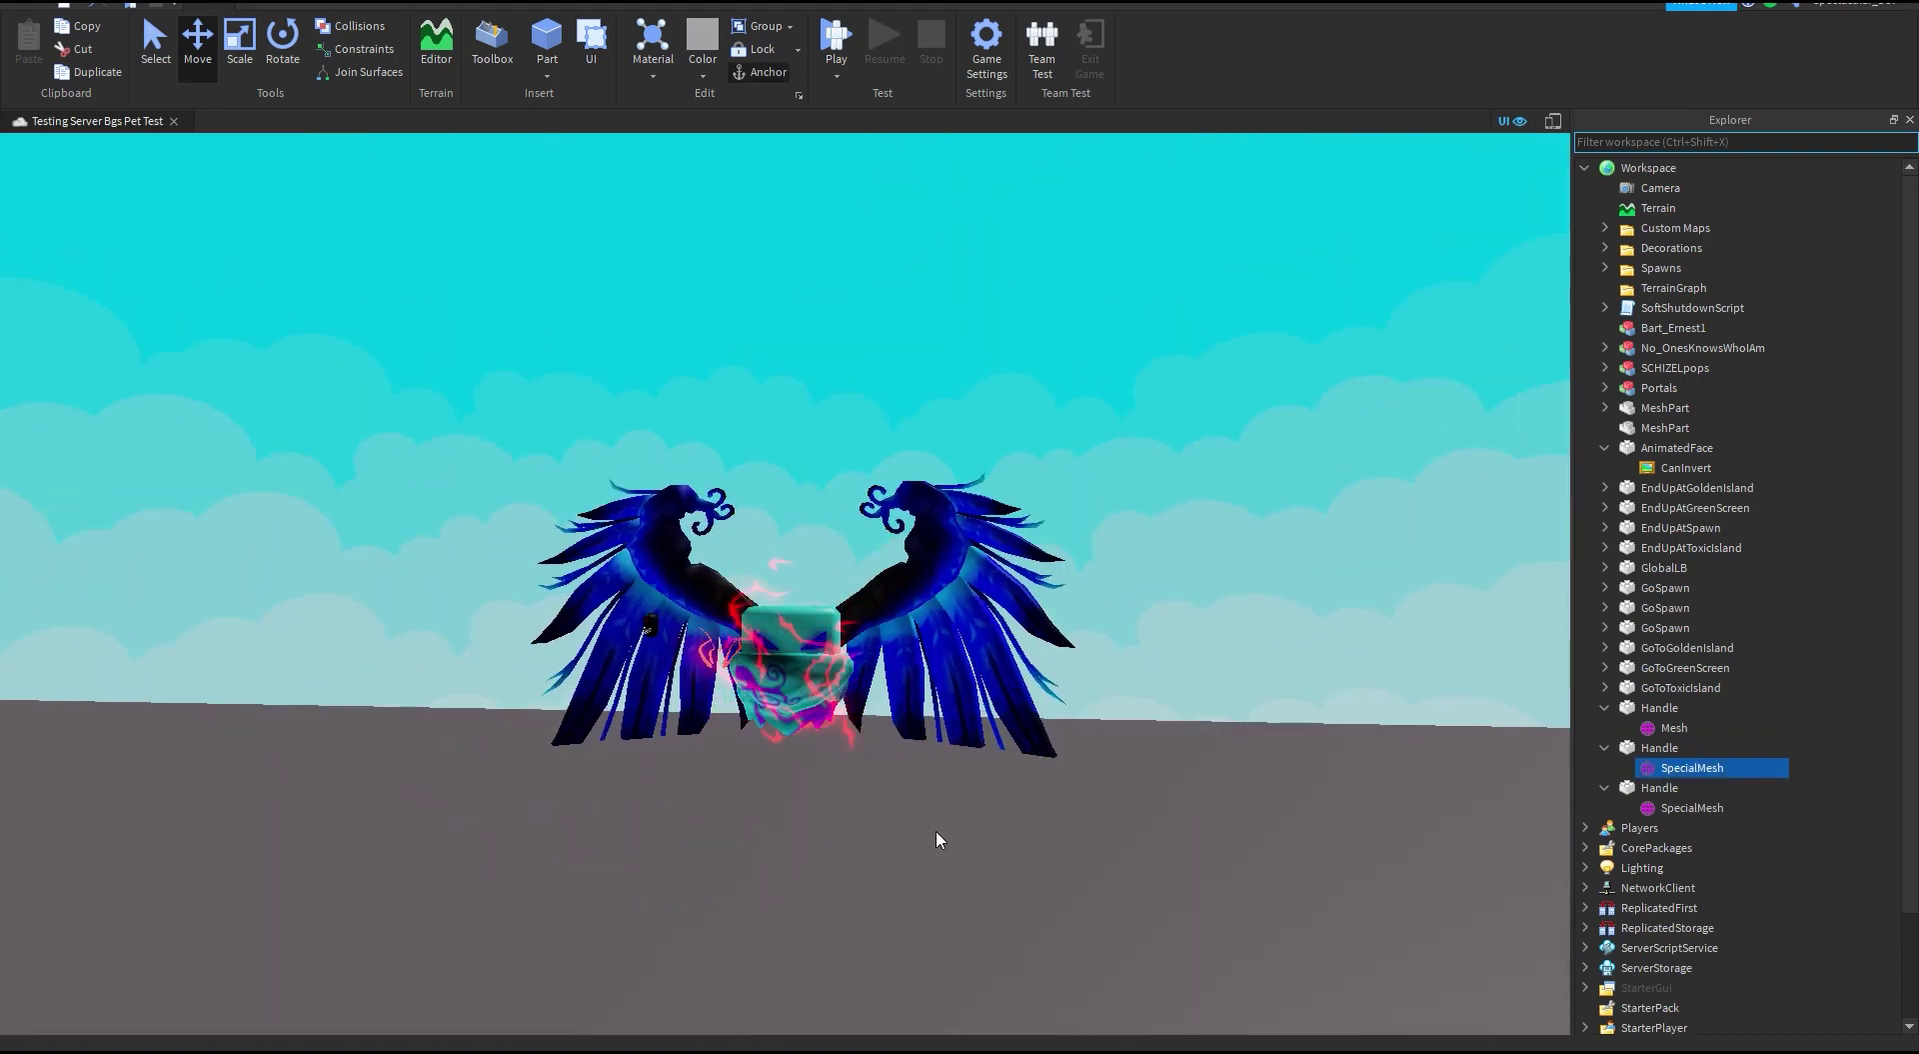
{"action": "left_click", "coordinate": [1500, 979]}
{"action": "key", "text": "Return"}
{"action": "left_click", "coordinate": [1076, 703]}
{"action": "right_click_drag", "start_coordinate": [1099, 700], "coordinate": [1040, 800]}
{"action": "left_click", "coordinate": [1041, 800]}
Step: Recolor the ParticleEmitter inside the cube's MeshPart from red lightning to cyan
{"action": "scroll", "coordinate": [746, 549], "scroll_direction": "up", "scroll_amount": 3}
{"action": "left_click", "coordinate": [746, 549]}
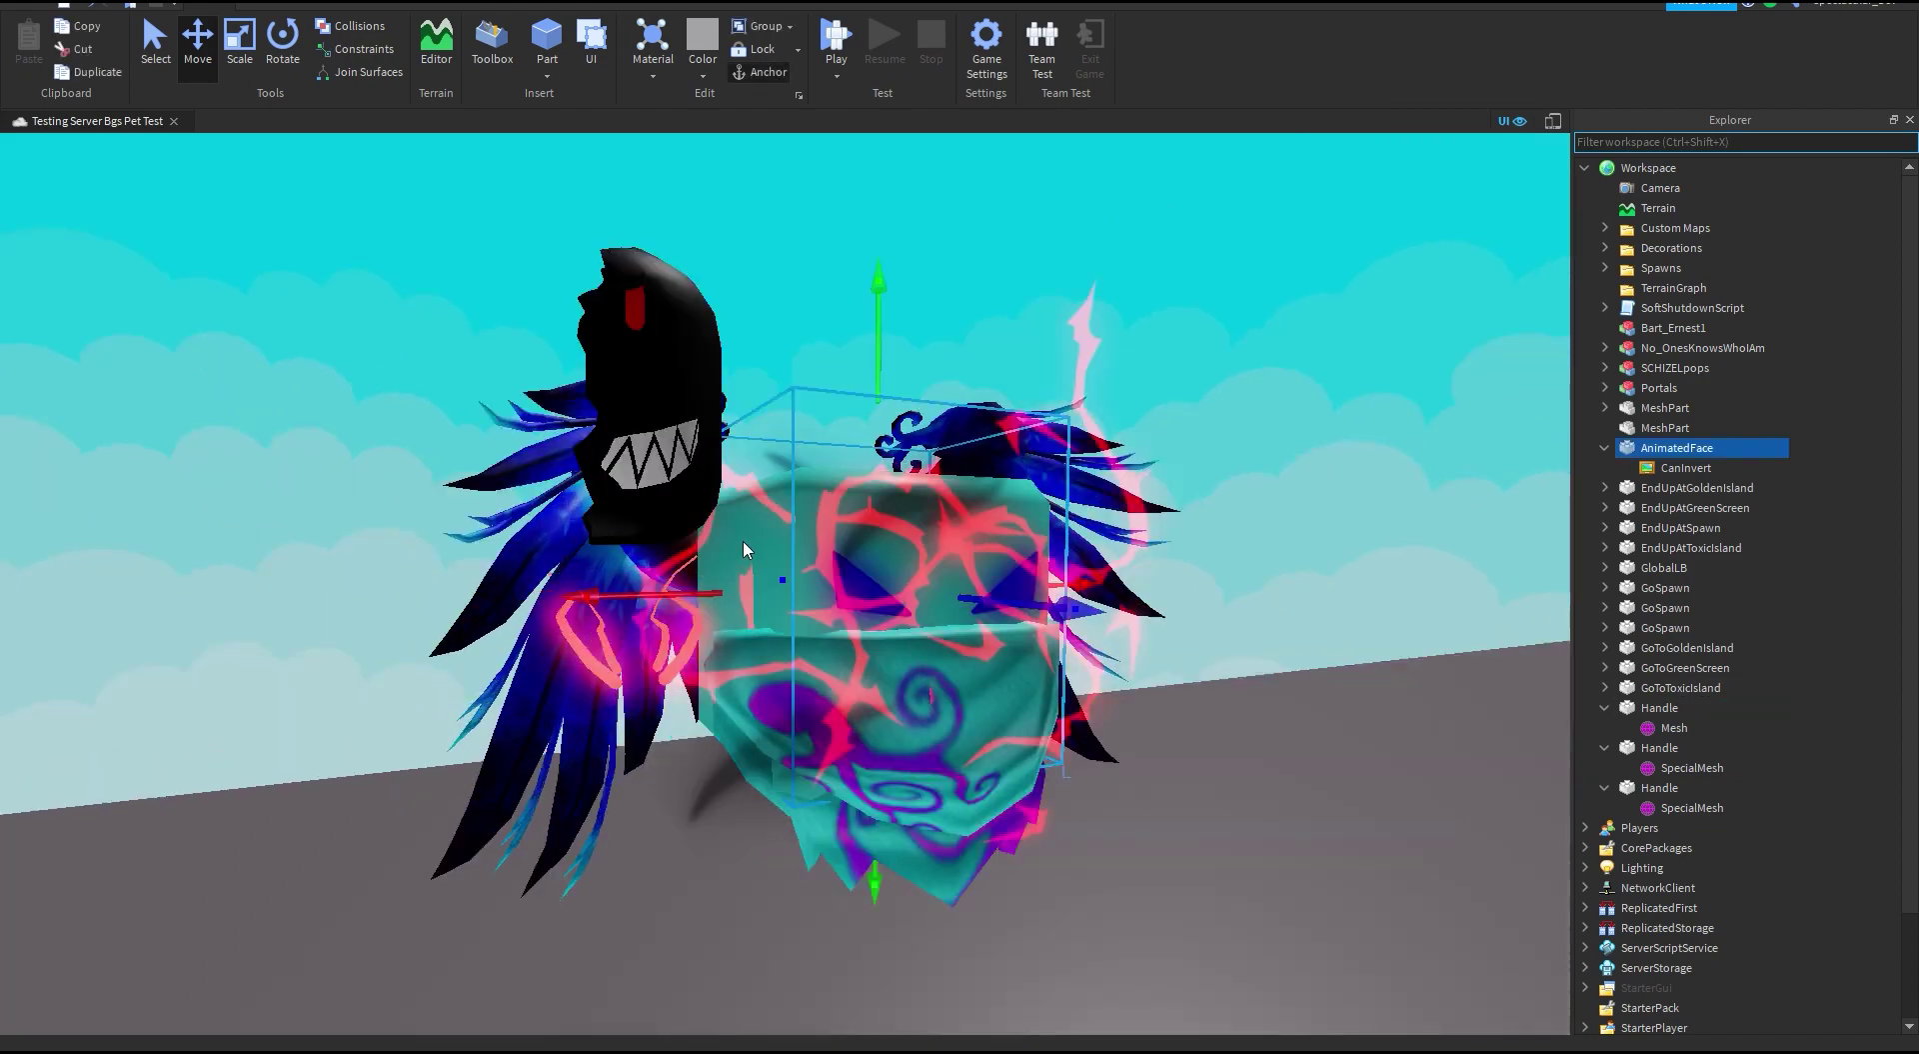
{"action": "scroll", "coordinate": [784, 515], "scroll_direction": "up", "scroll_amount": 3}
{"action": "left_click", "coordinate": [782, 514]}
{"action": "key", "text": "f"}
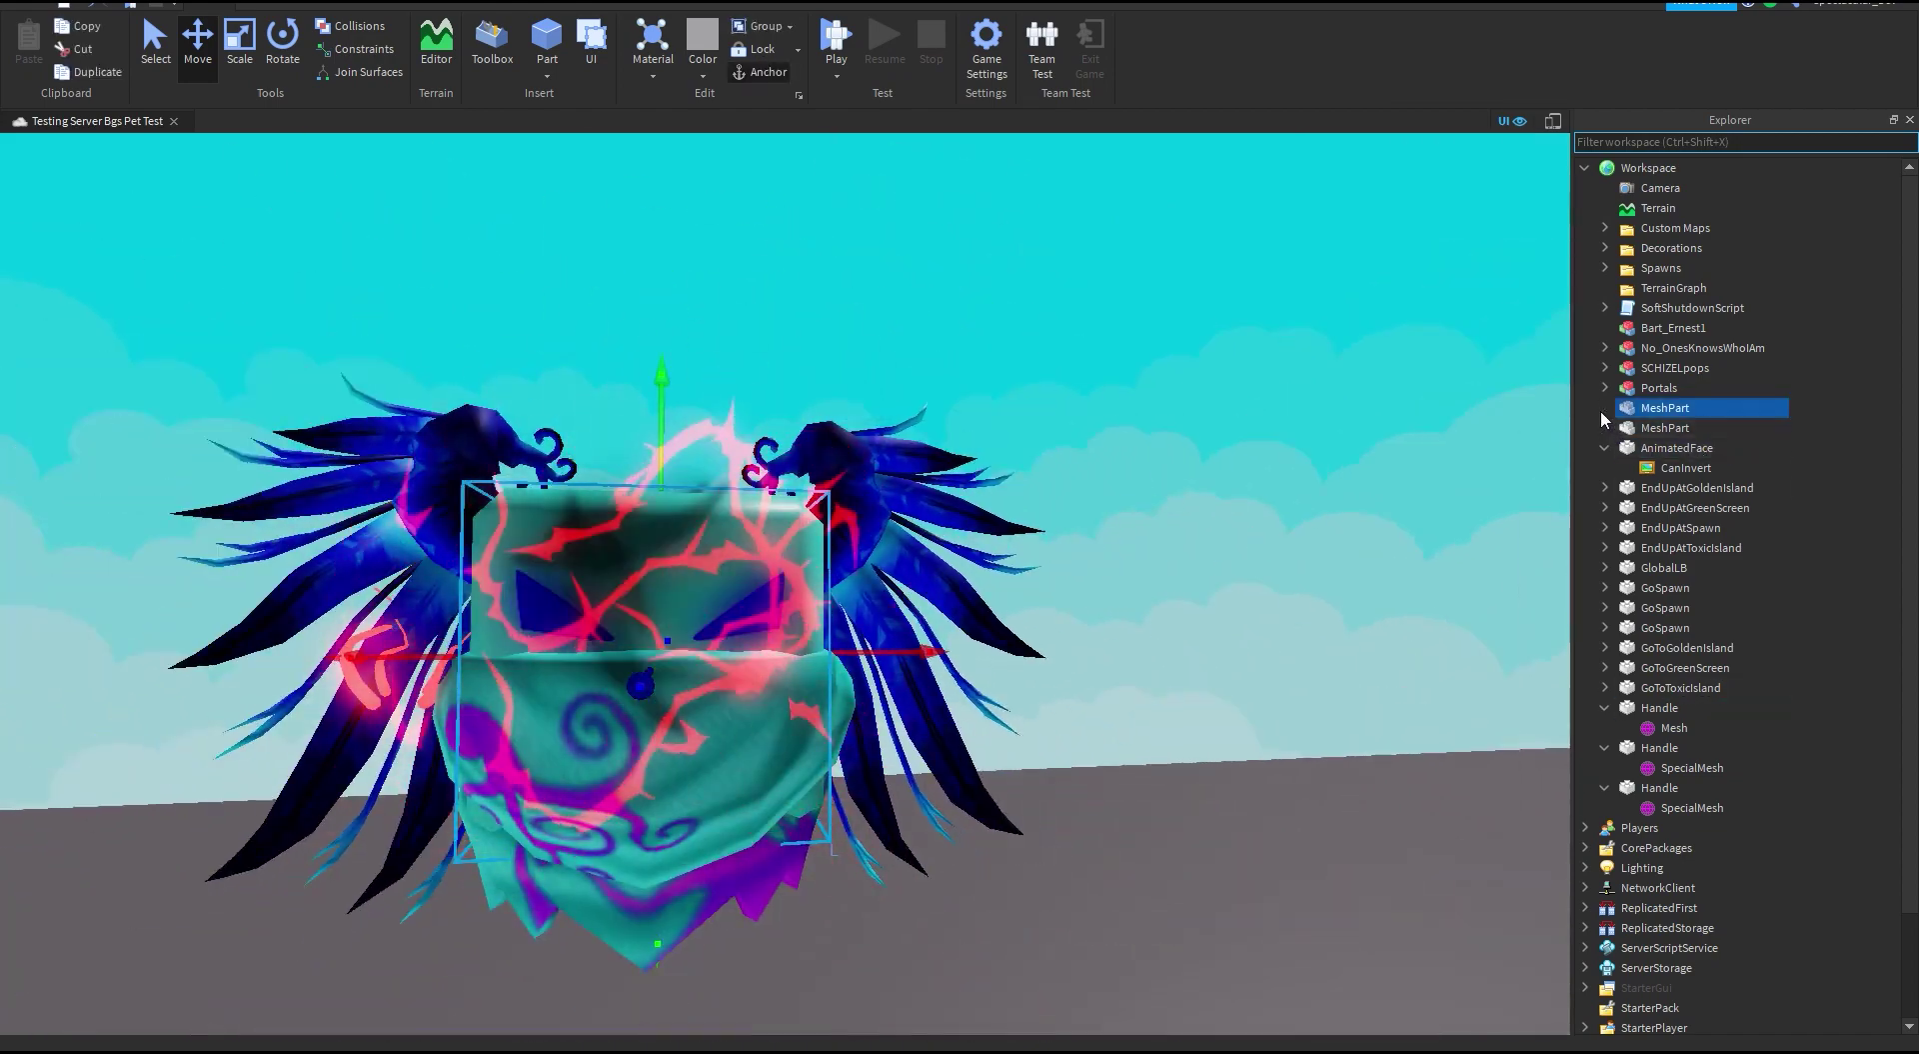
{"action": "left_click", "coordinate": [1667, 428]}
{"action": "key", "text": "Delete"}
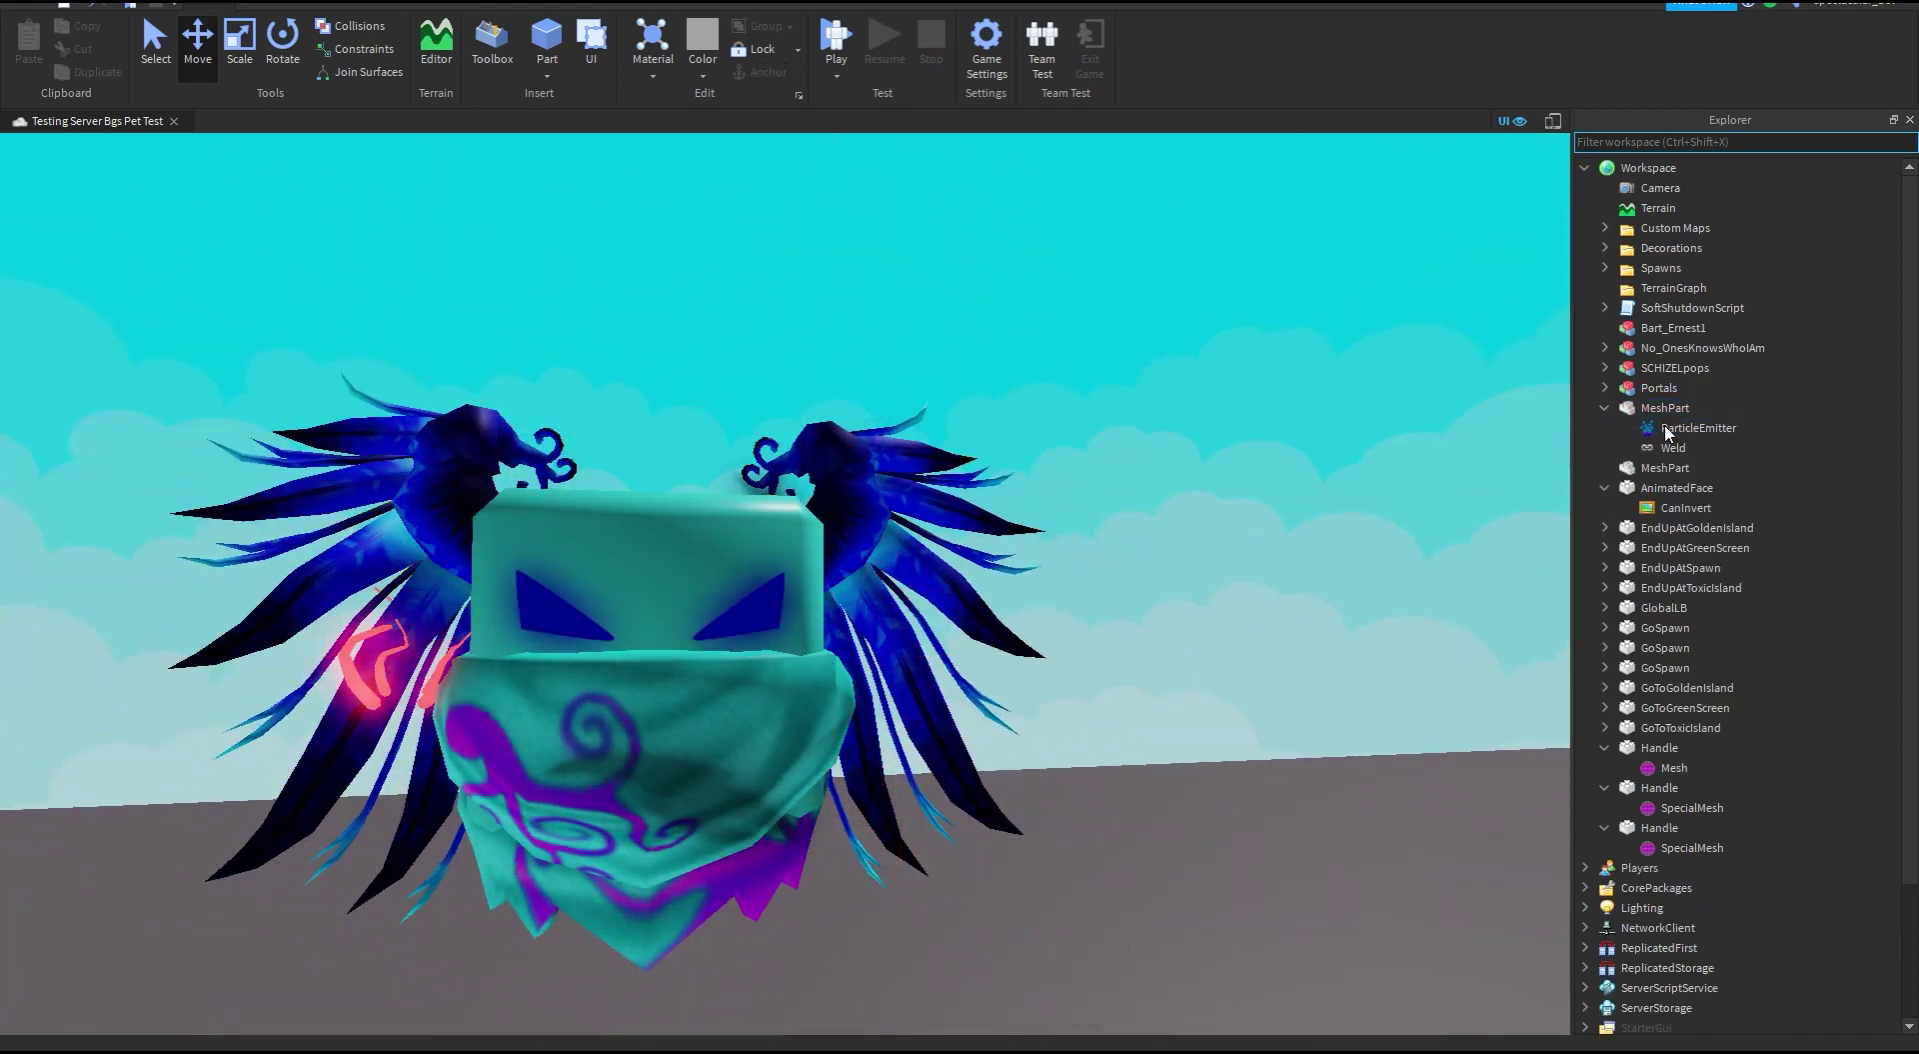
{"action": "scroll", "coordinate": [1049, 640], "scroll_direction": "down", "scroll_amount": 5}
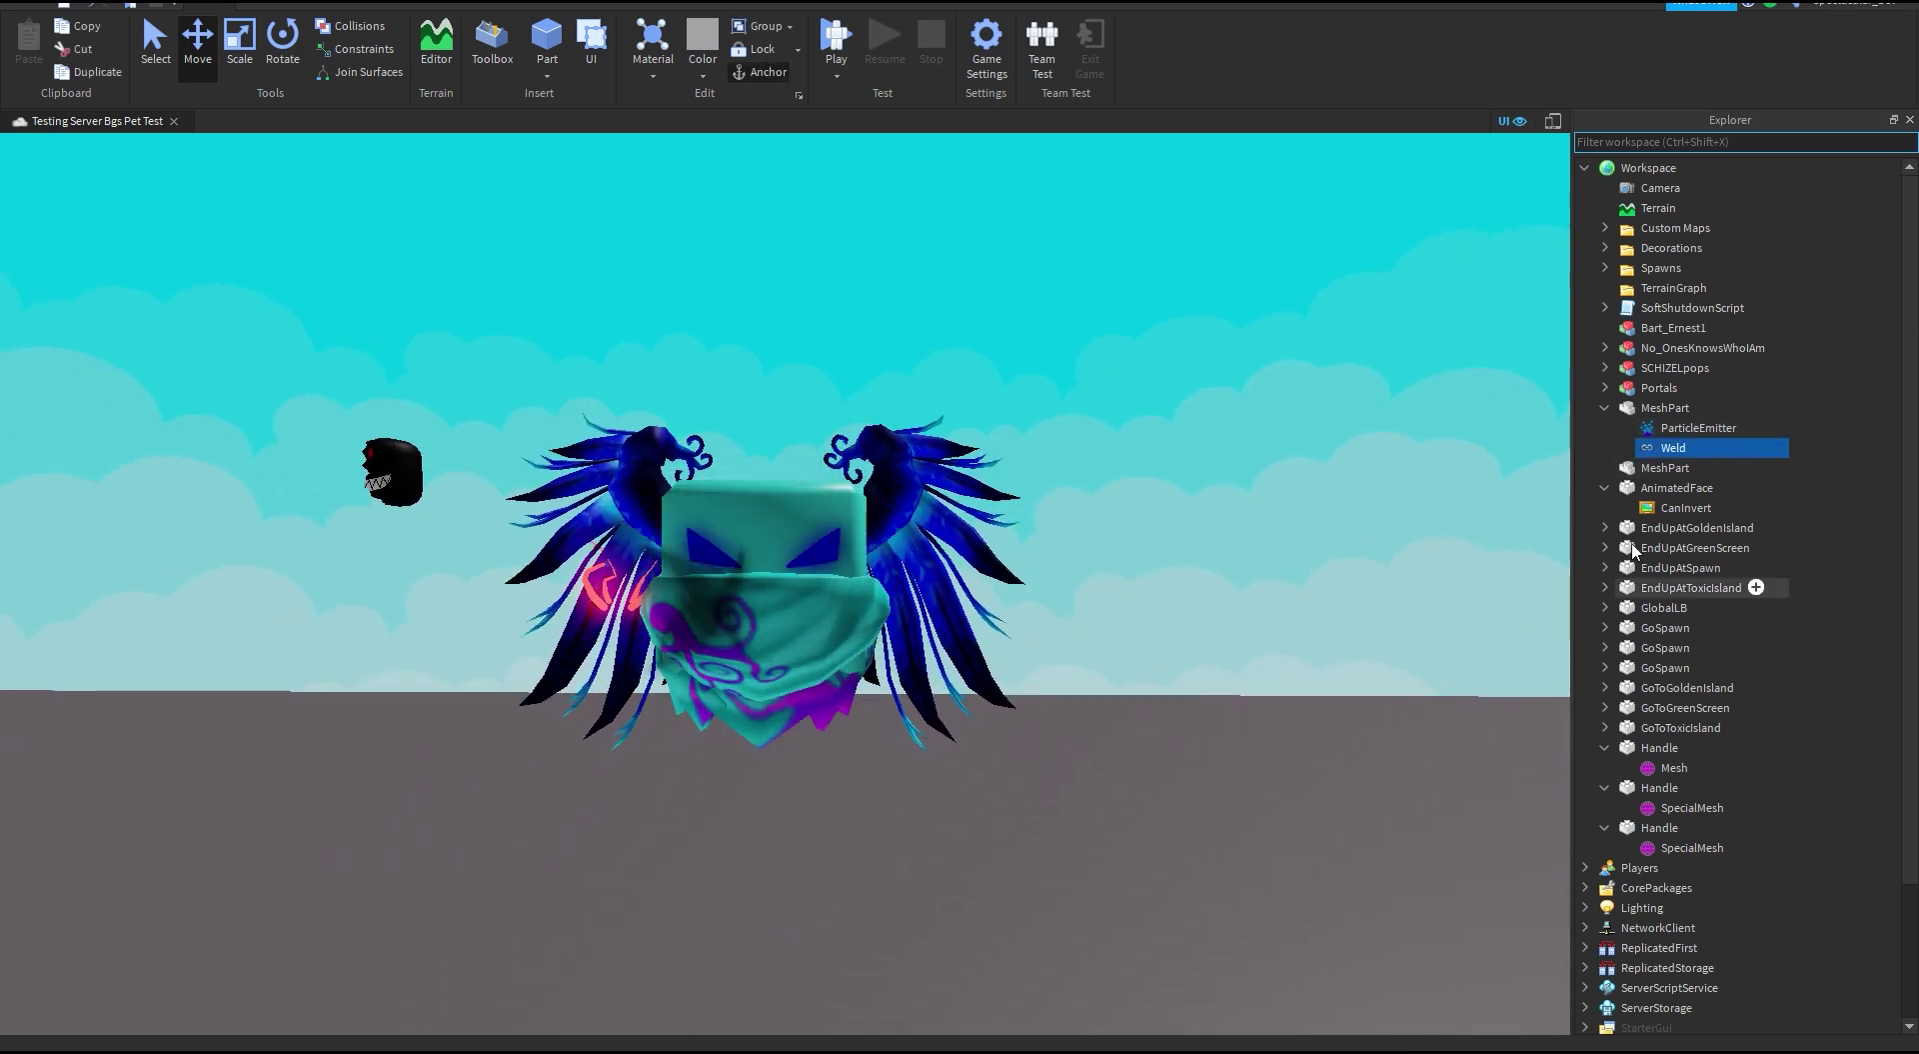
{"action": "scroll", "coordinate": [949, 834], "scroll_direction": "down", "scroll_amount": 1}
{"action": "left_click", "coordinate": [950, 834]}
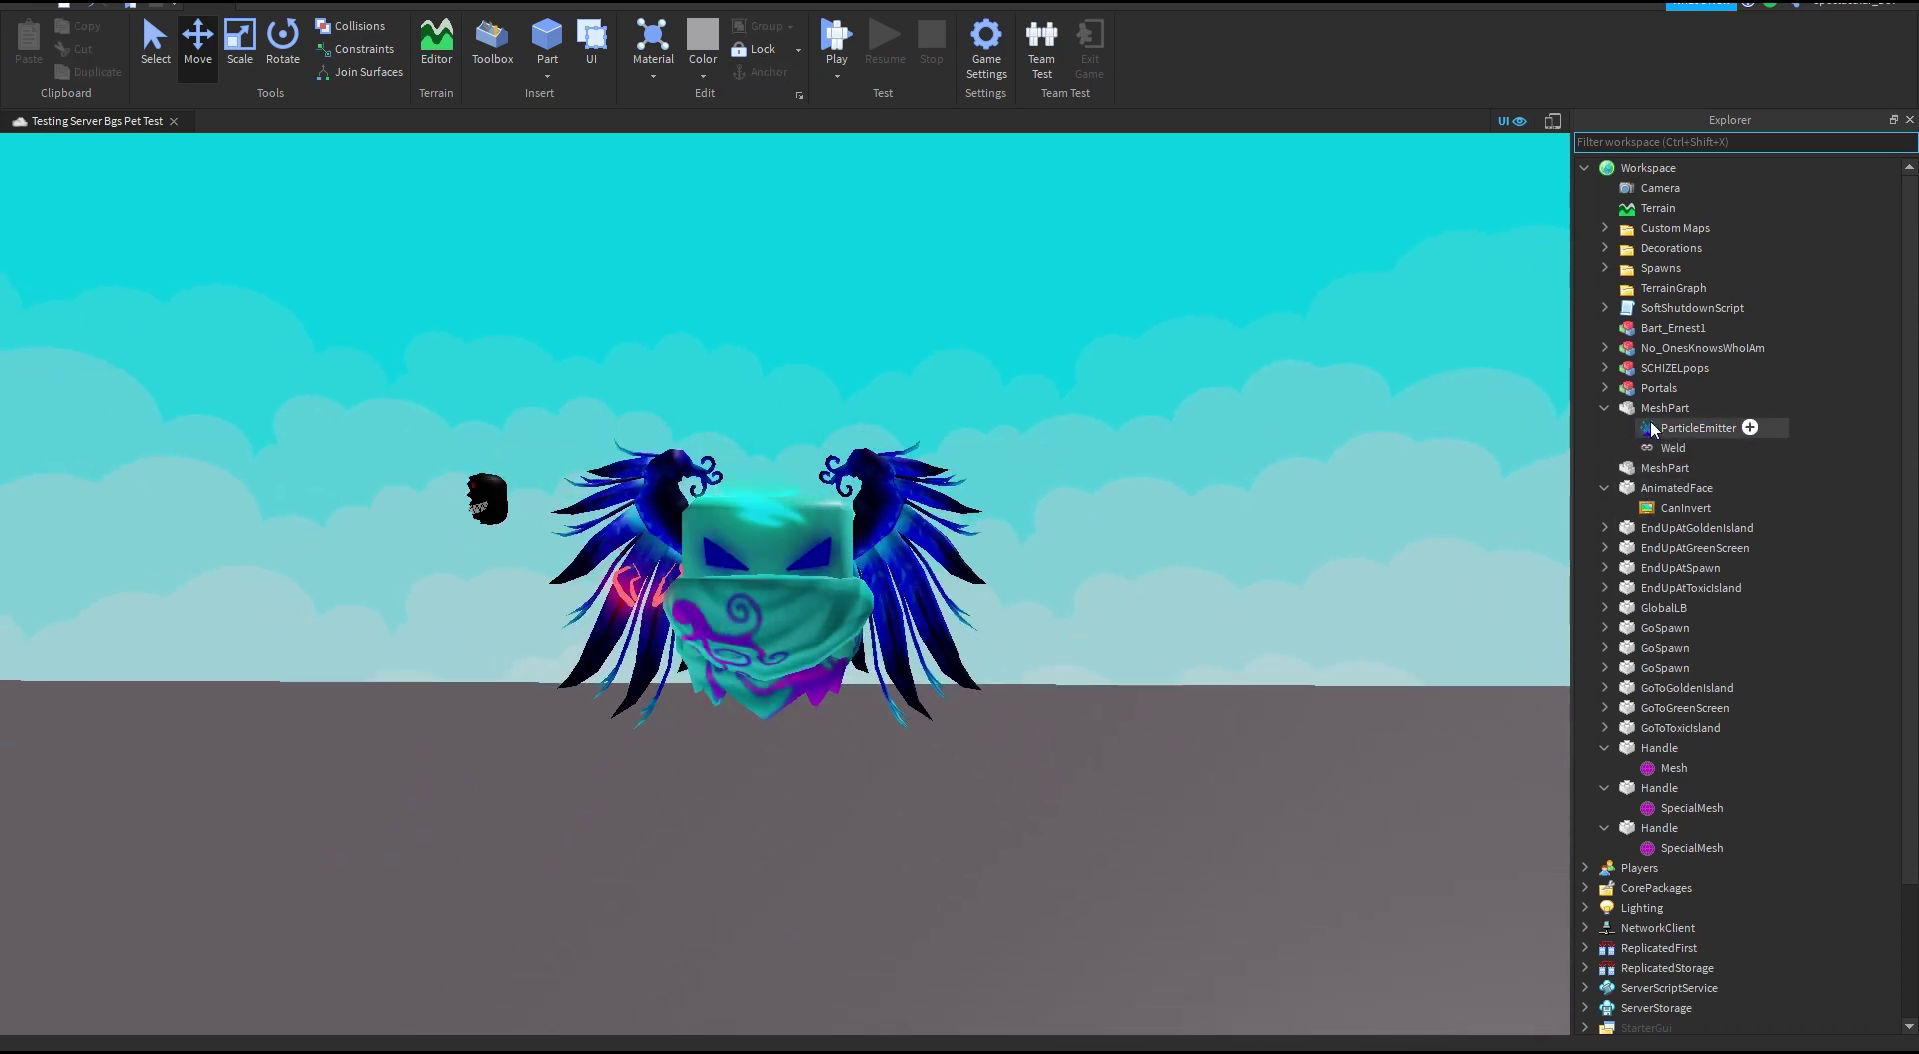
Step: Move the black toothed half-mask's Handle onto the cube so it covers the face beside one eye
{"action": "left_click", "coordinate": [1656, 829]}
{"action": "right_click_drag", "start_coordinate": [799, 440], "coordinate": [728, 368]}
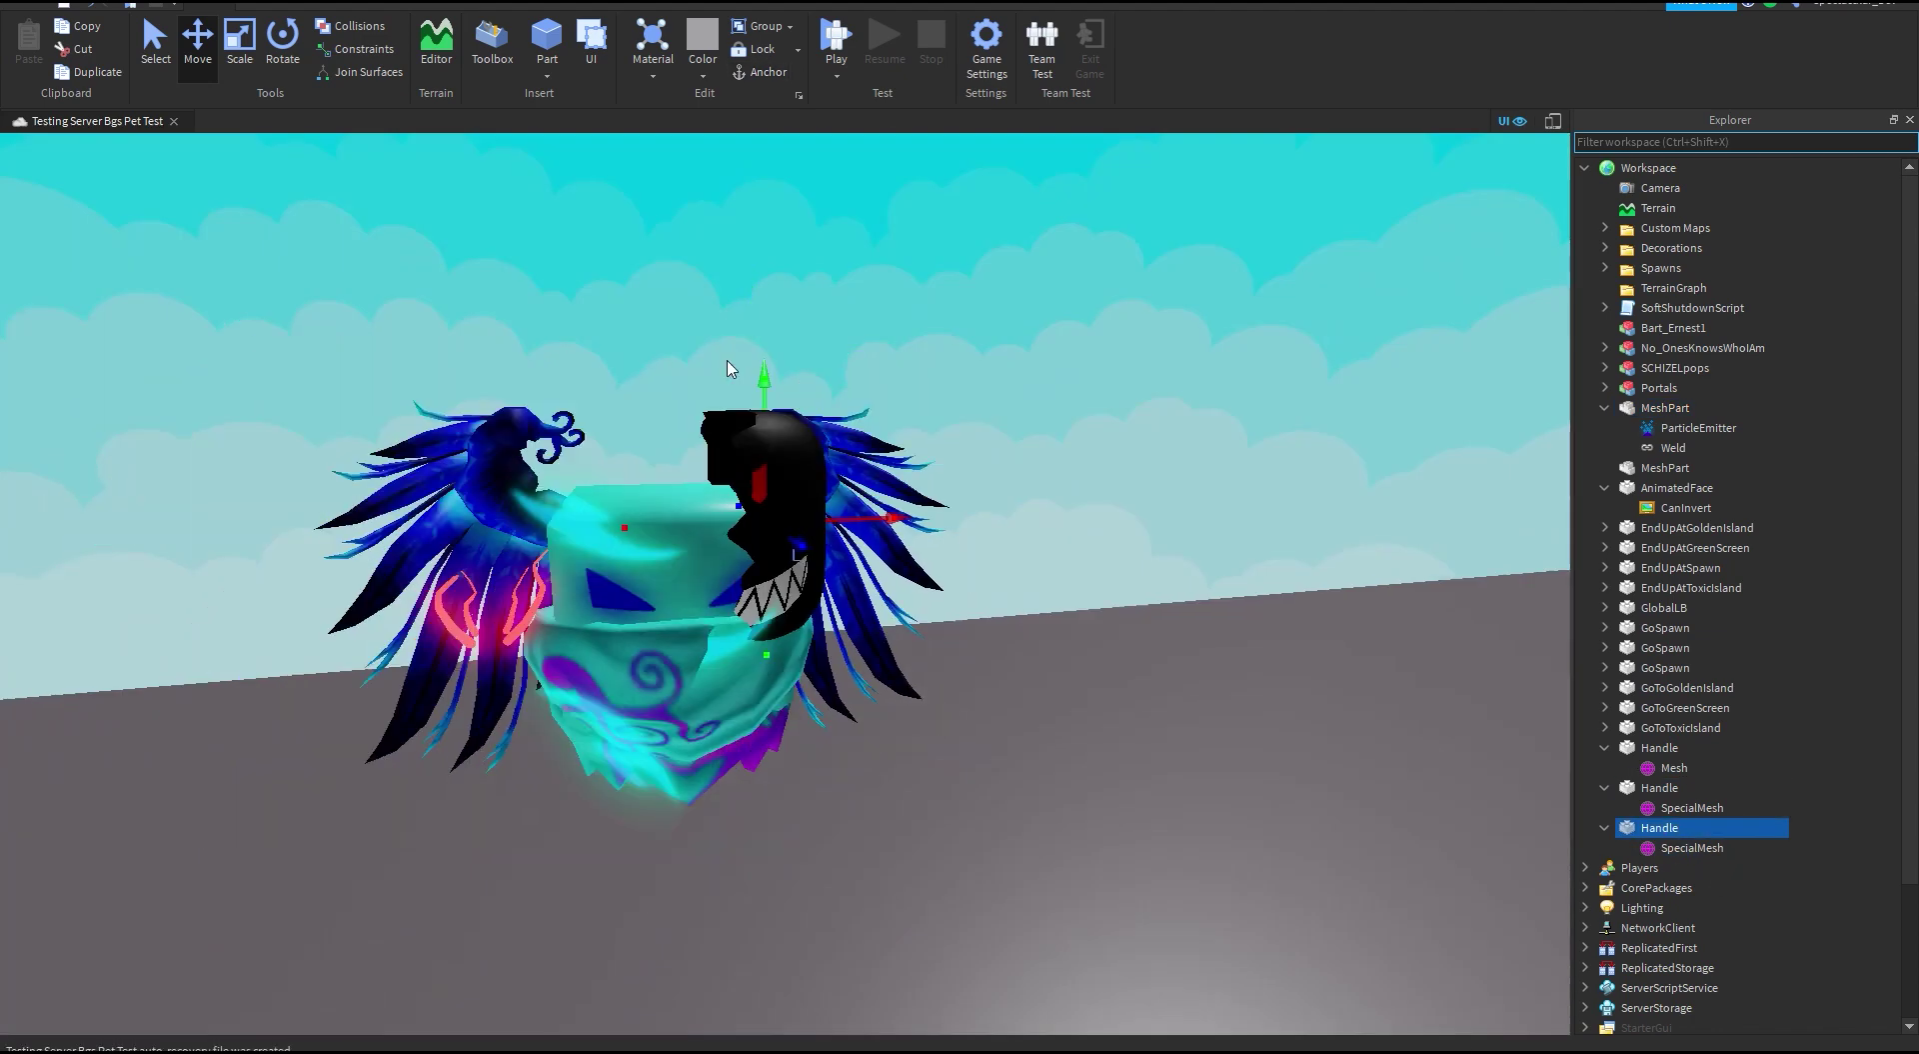
{"action": "scroll", "coordinate": [760, 410], "scroll_direction": "up", "scroll_amount": 2}
{"action": "left_click_drag", "start_coordinate": [845, 511], "coordinate": [803, 520]}
{"action": "scroll", "coordinate": [796, 530], "scroll_direction": "down", "scroll_amount": 5}
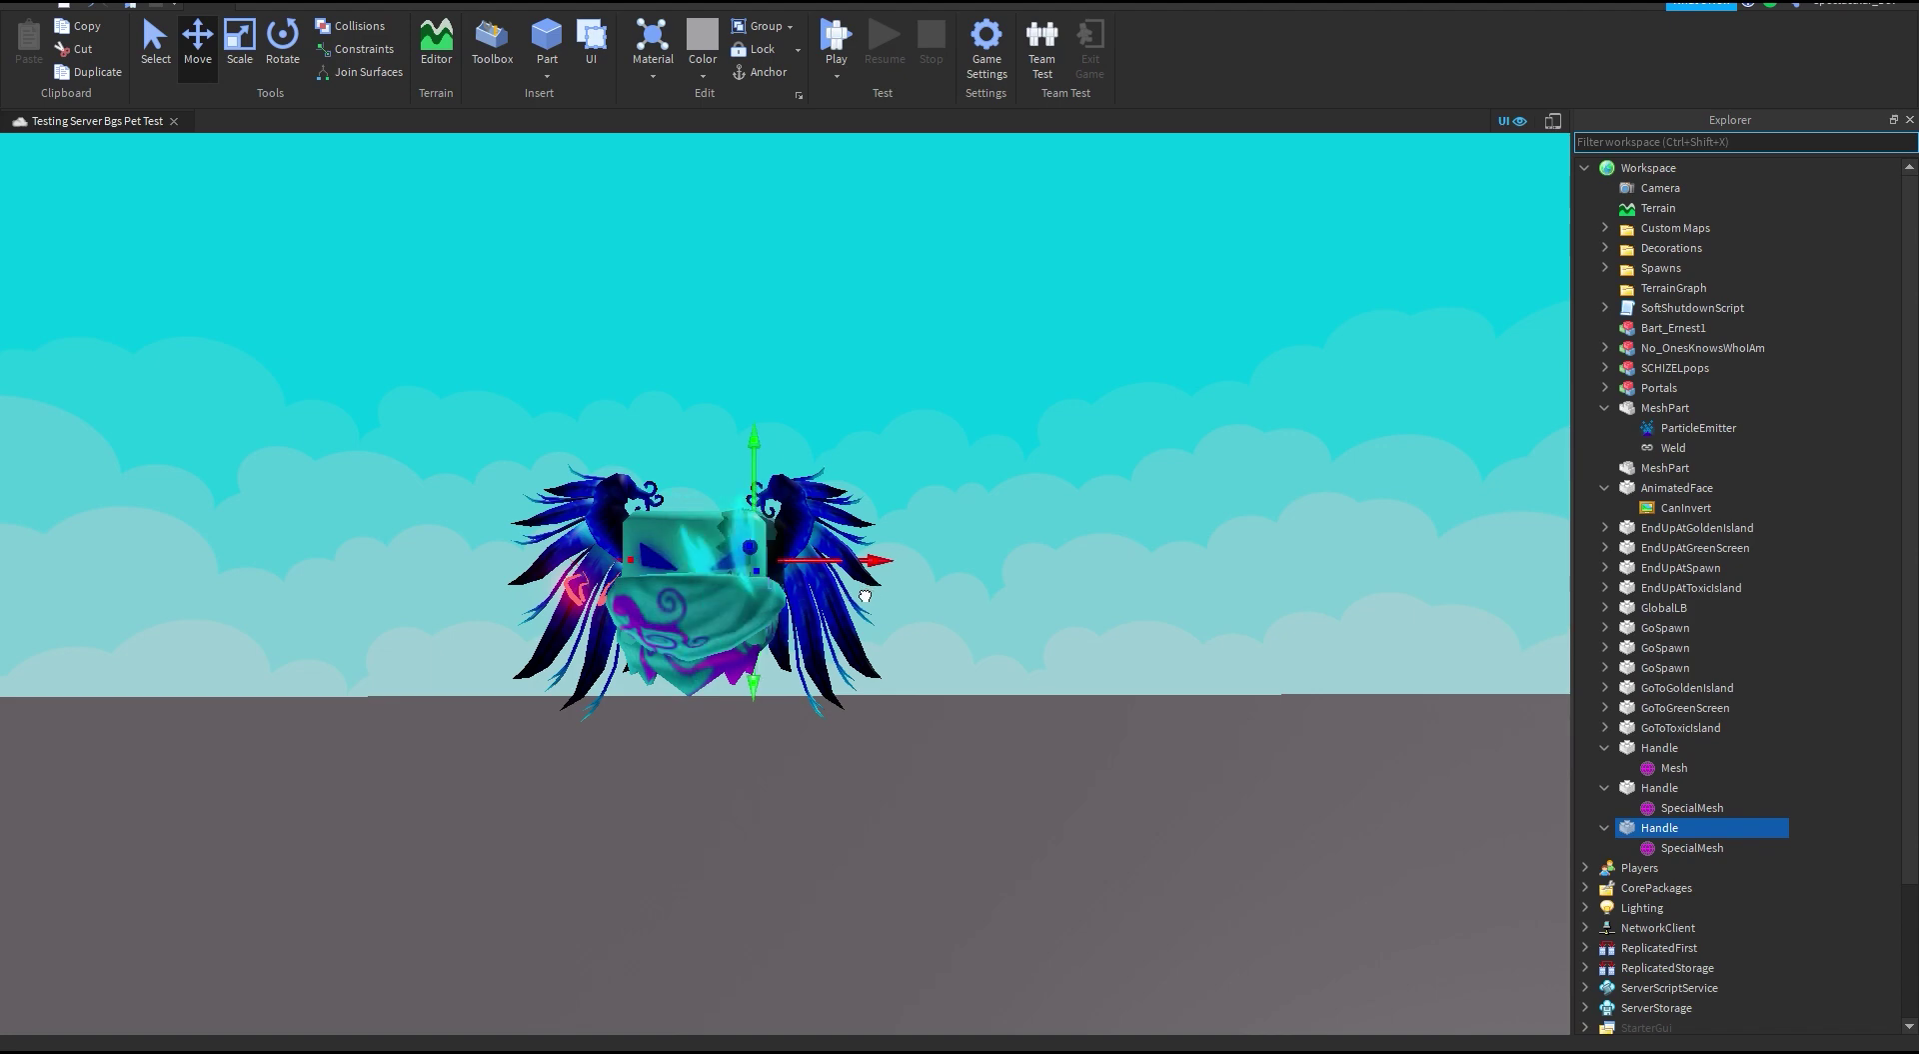
{"action": "left_click", "coordinate": [949, 790]}
{"action": "right_click_drag", "start_coordinate": [956, 795], "coordinate": [905, 689]}
{"action": "scroll", "coordinate": [904, 690], "scroll_direction": "up", "scroll_amount": 5}
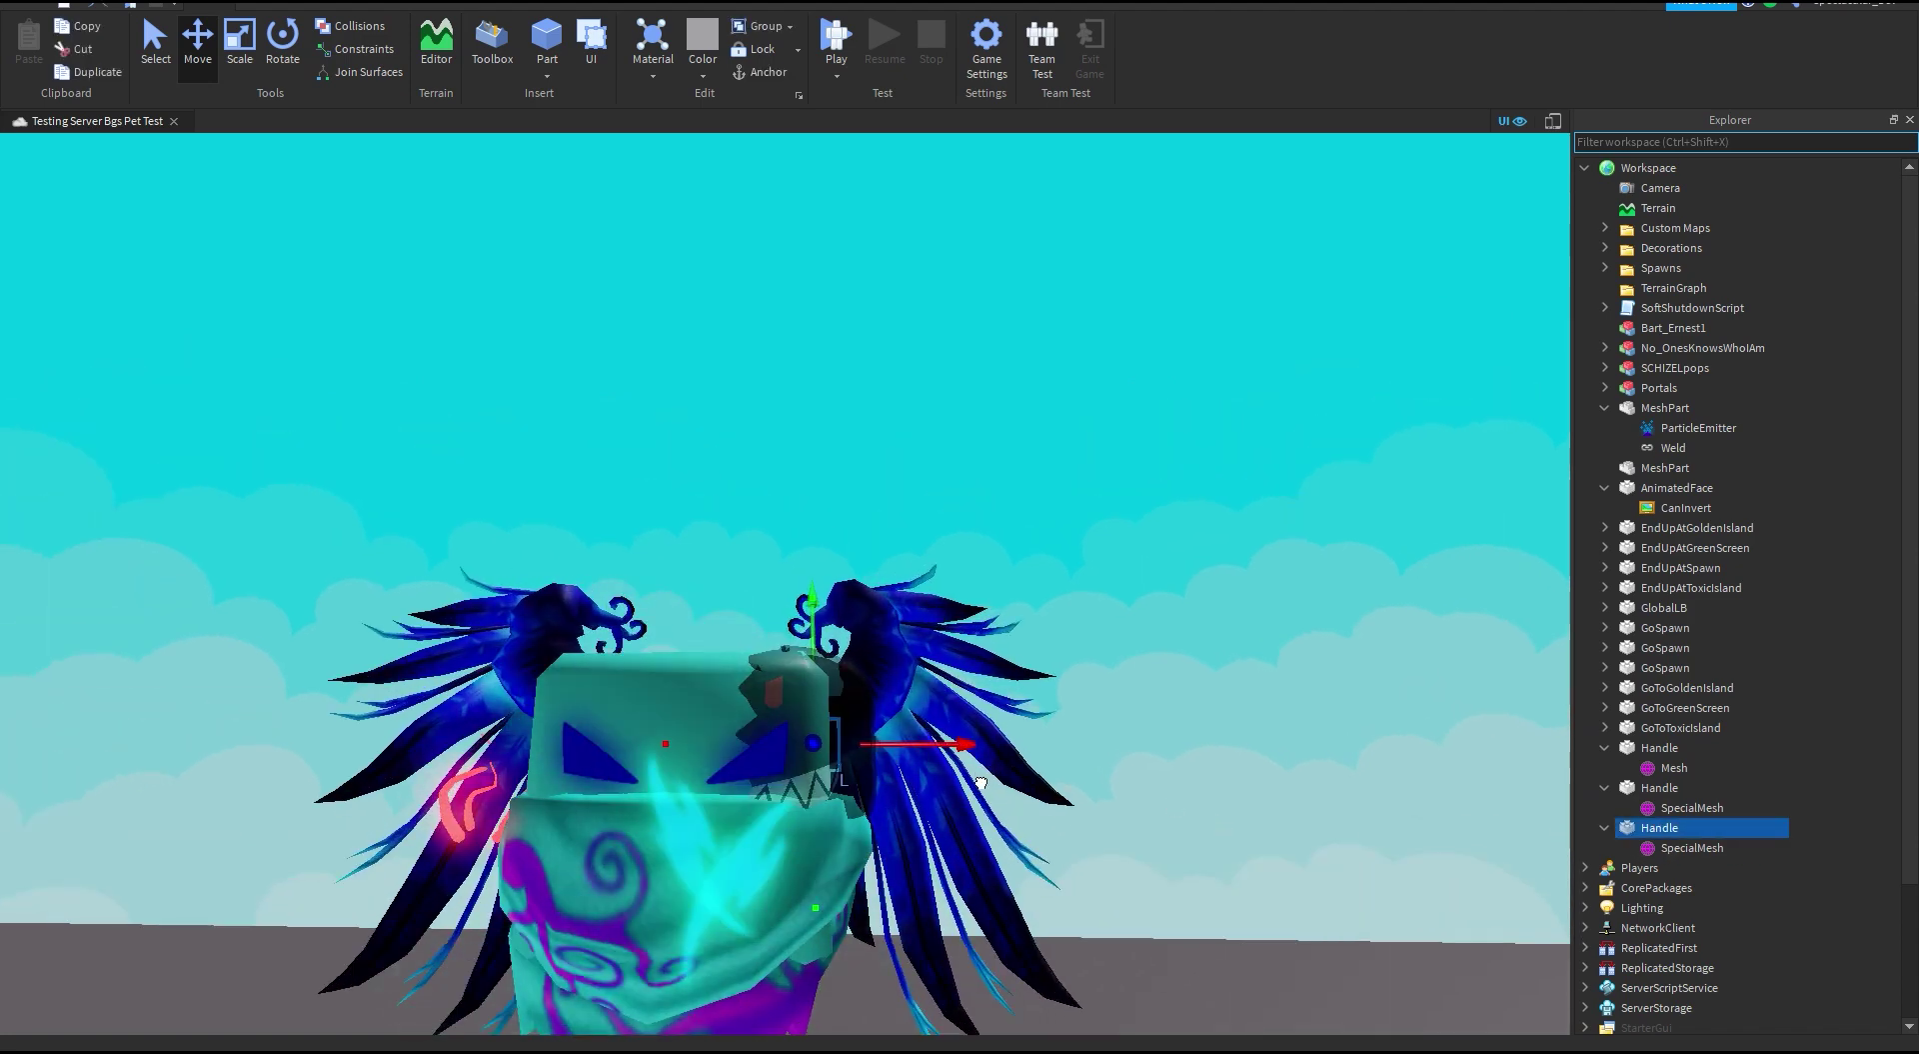
{"action": "left_click_drag", "start_coordinate": [872, 717], "coordinate": [848, 664]}
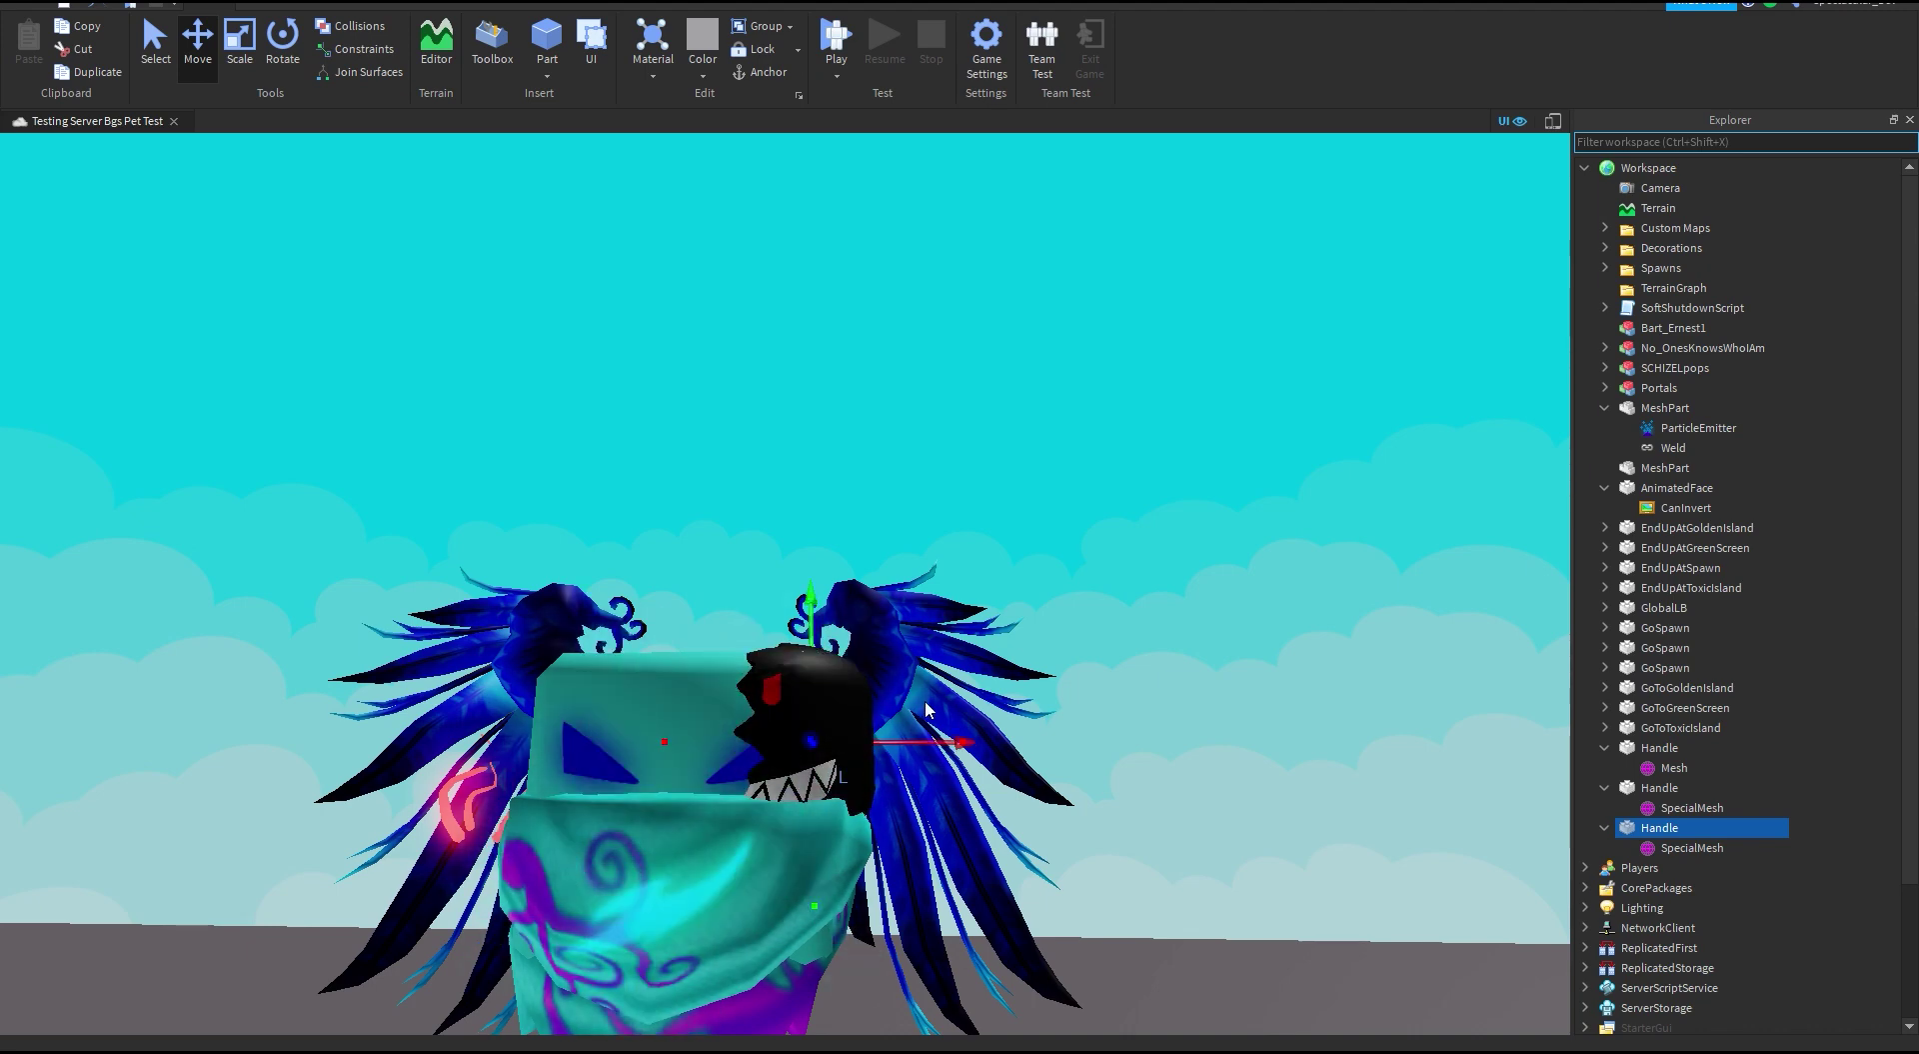
Step: Adjust the SpecialMesh of the black half-mask so it fits over the side of the cube
{"action": "left_click", "coordinate": [1689, 848]}
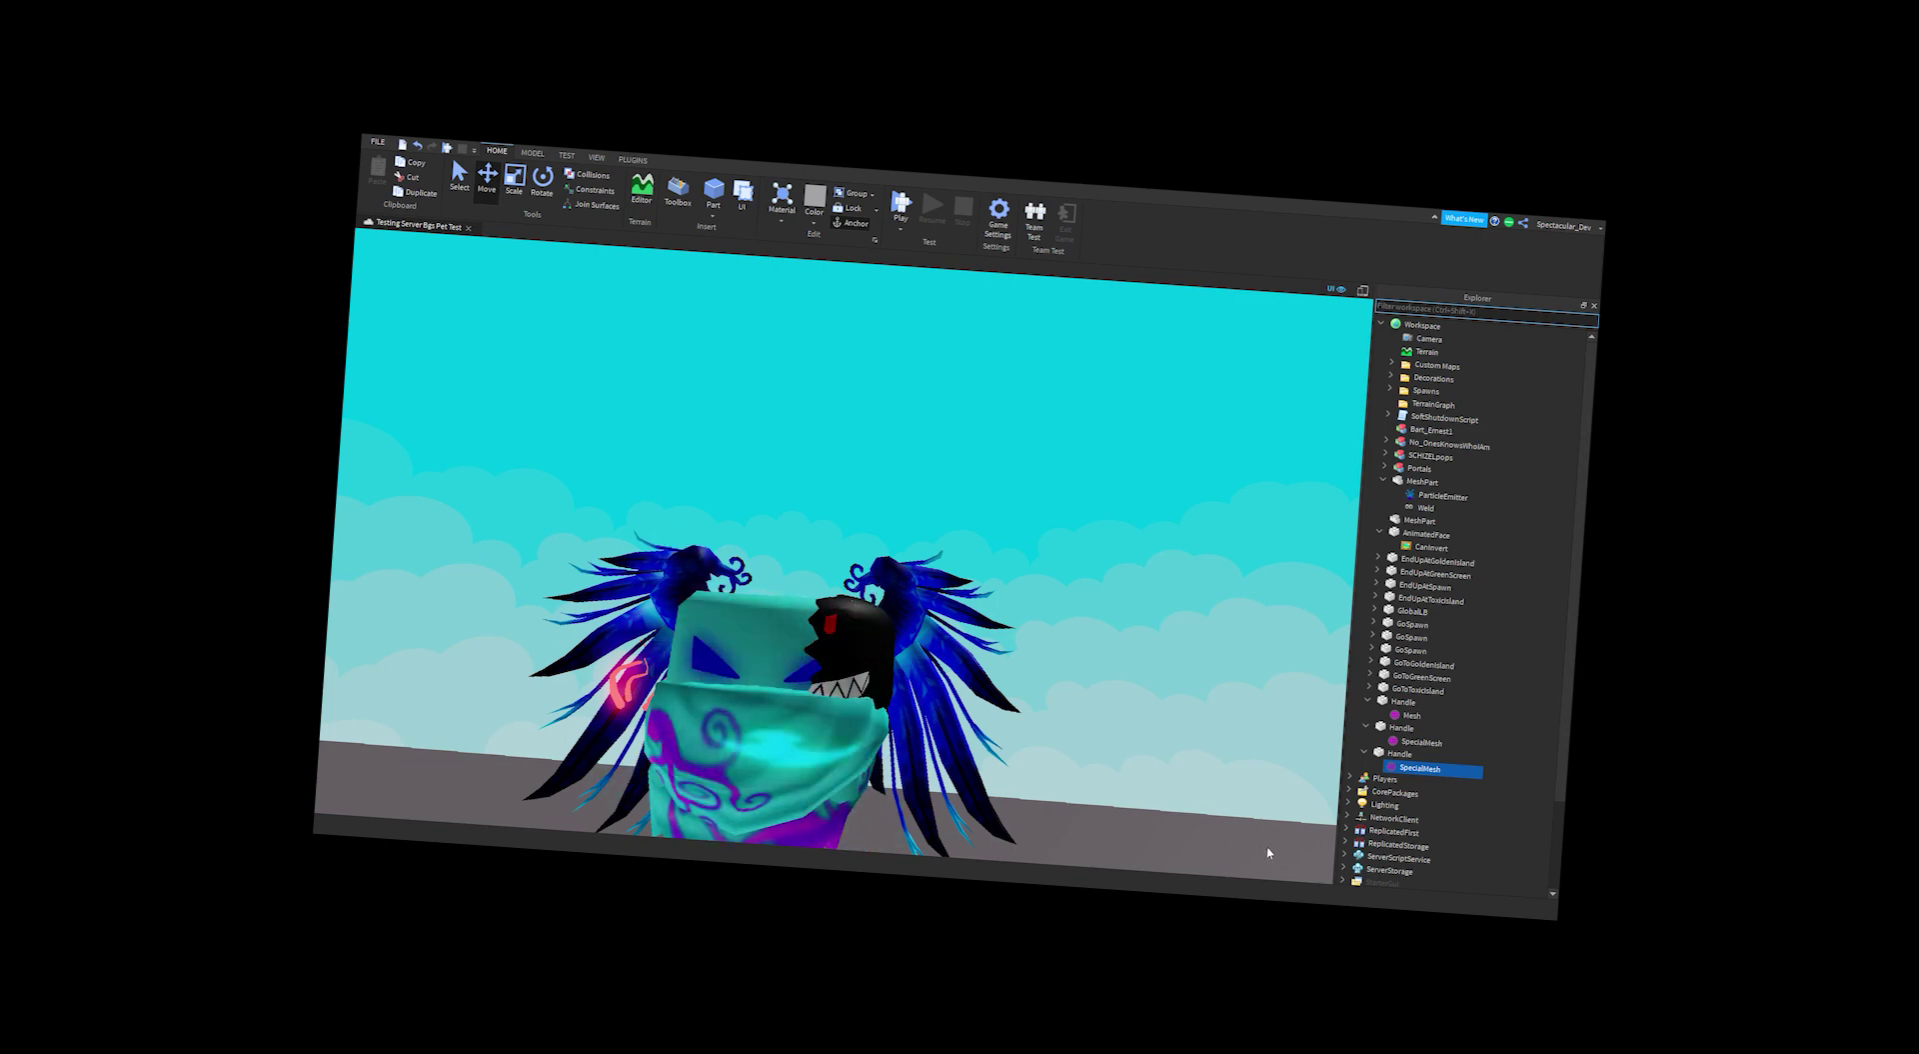
{"action": "scroll", "coordinate": [949, 754], "scroll_direction": "down", "scroll_amount": 5}
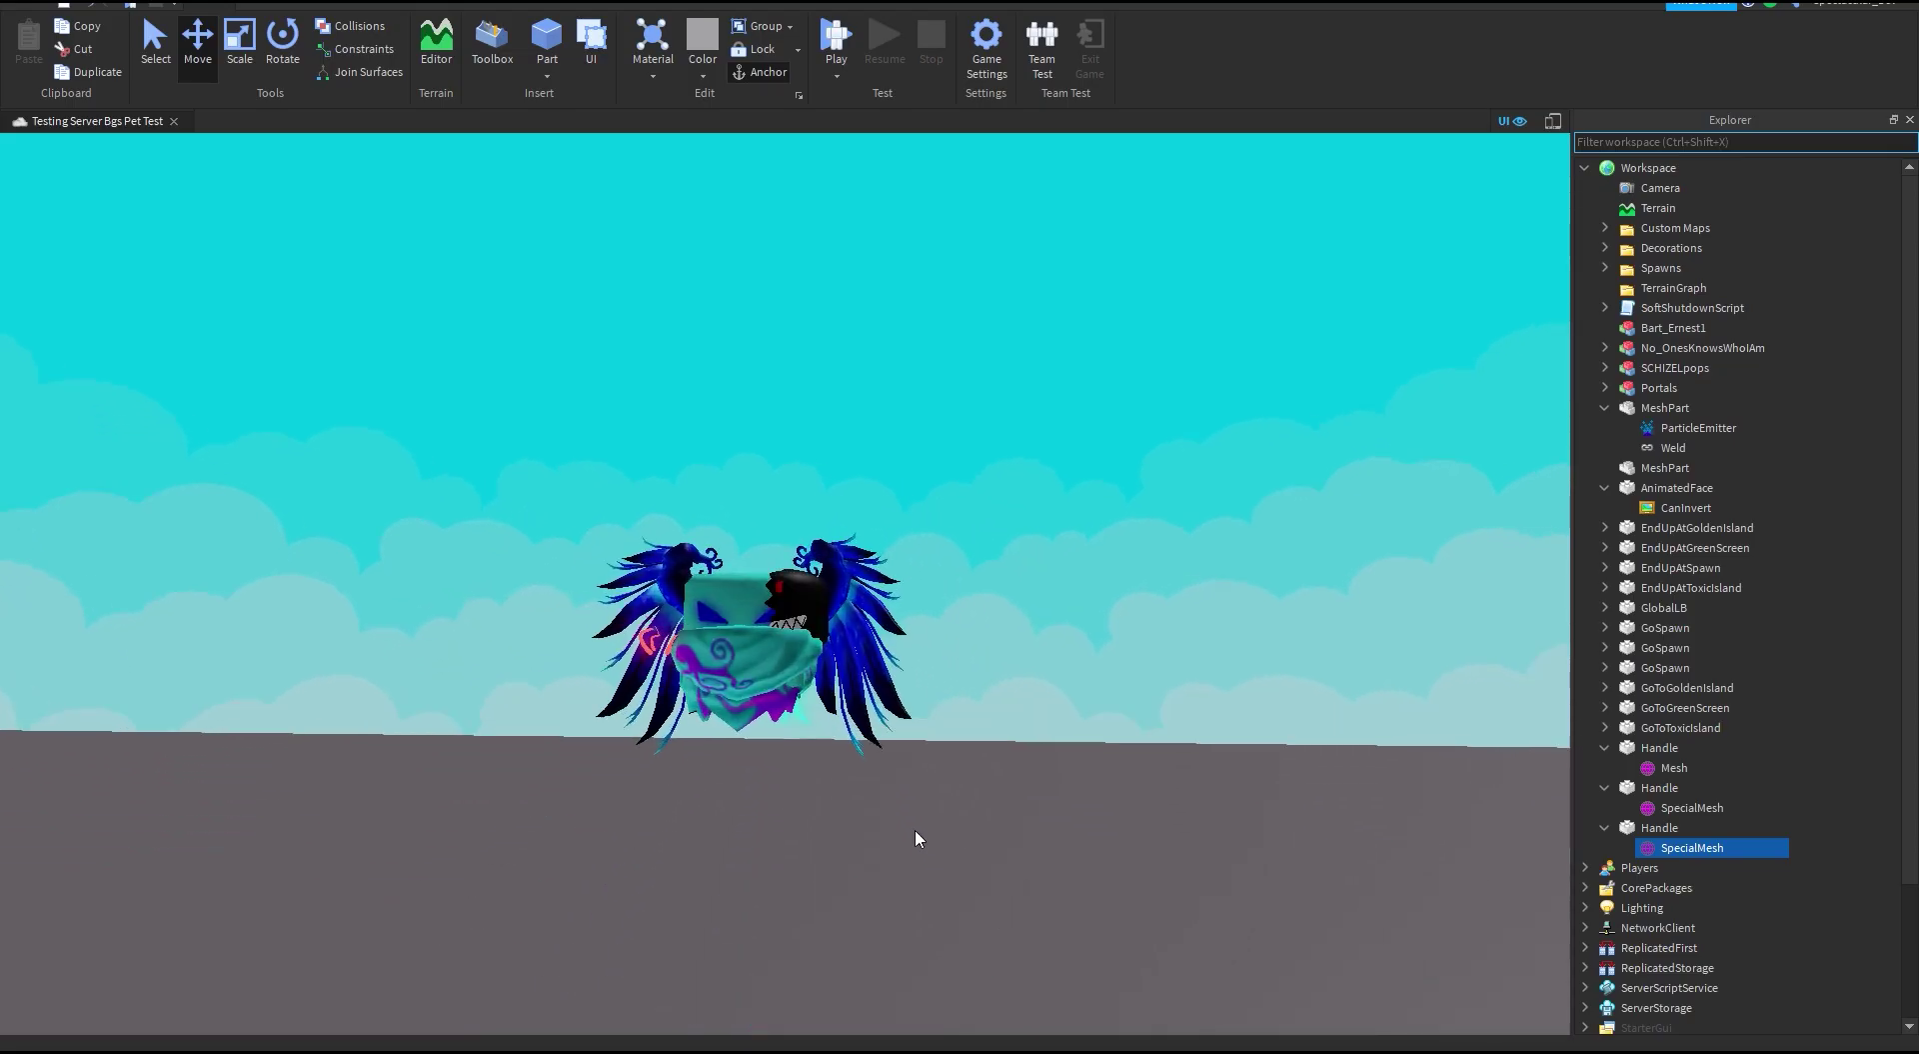
{"action": "right_click_drag", "start_coordinate": [917, 722], "coordinate": [916, 722]}
{"action": "scroll", "coordinate": [917, 722], "scroll_direction": "up", "scroll_amount": 4}
{"action": "right_click_drag", "start_coordinate": [916, 832], "coordinate": [916, 832]}
{"action": "scroll", "coordinate": [1008, 704], "scroll_direction": "down", "scroll_amount": 5}
{"action": "right_click_drag", "start_coordinate": [1007, 703], "coordinate": [1008, 704]}
Step: Turn the red horn mesh black, fit it on top of the cube and duplicate it
{"action": "left_click", "coordinate": [842, 586]}
{"action": "scroll", "coordinate": [879, 569], "scroll_direction": "up", "scroll_amount": 5}
{"action": "right_click_drag", "start_coordinate": [879, 569], "coordinate": [879, 570]}
{"action": "left_click", "coordinate": [240, 45]}
{"action": "right_click_drag", "start_coordinate": [846, 909], "coordinate": [846, 910]}
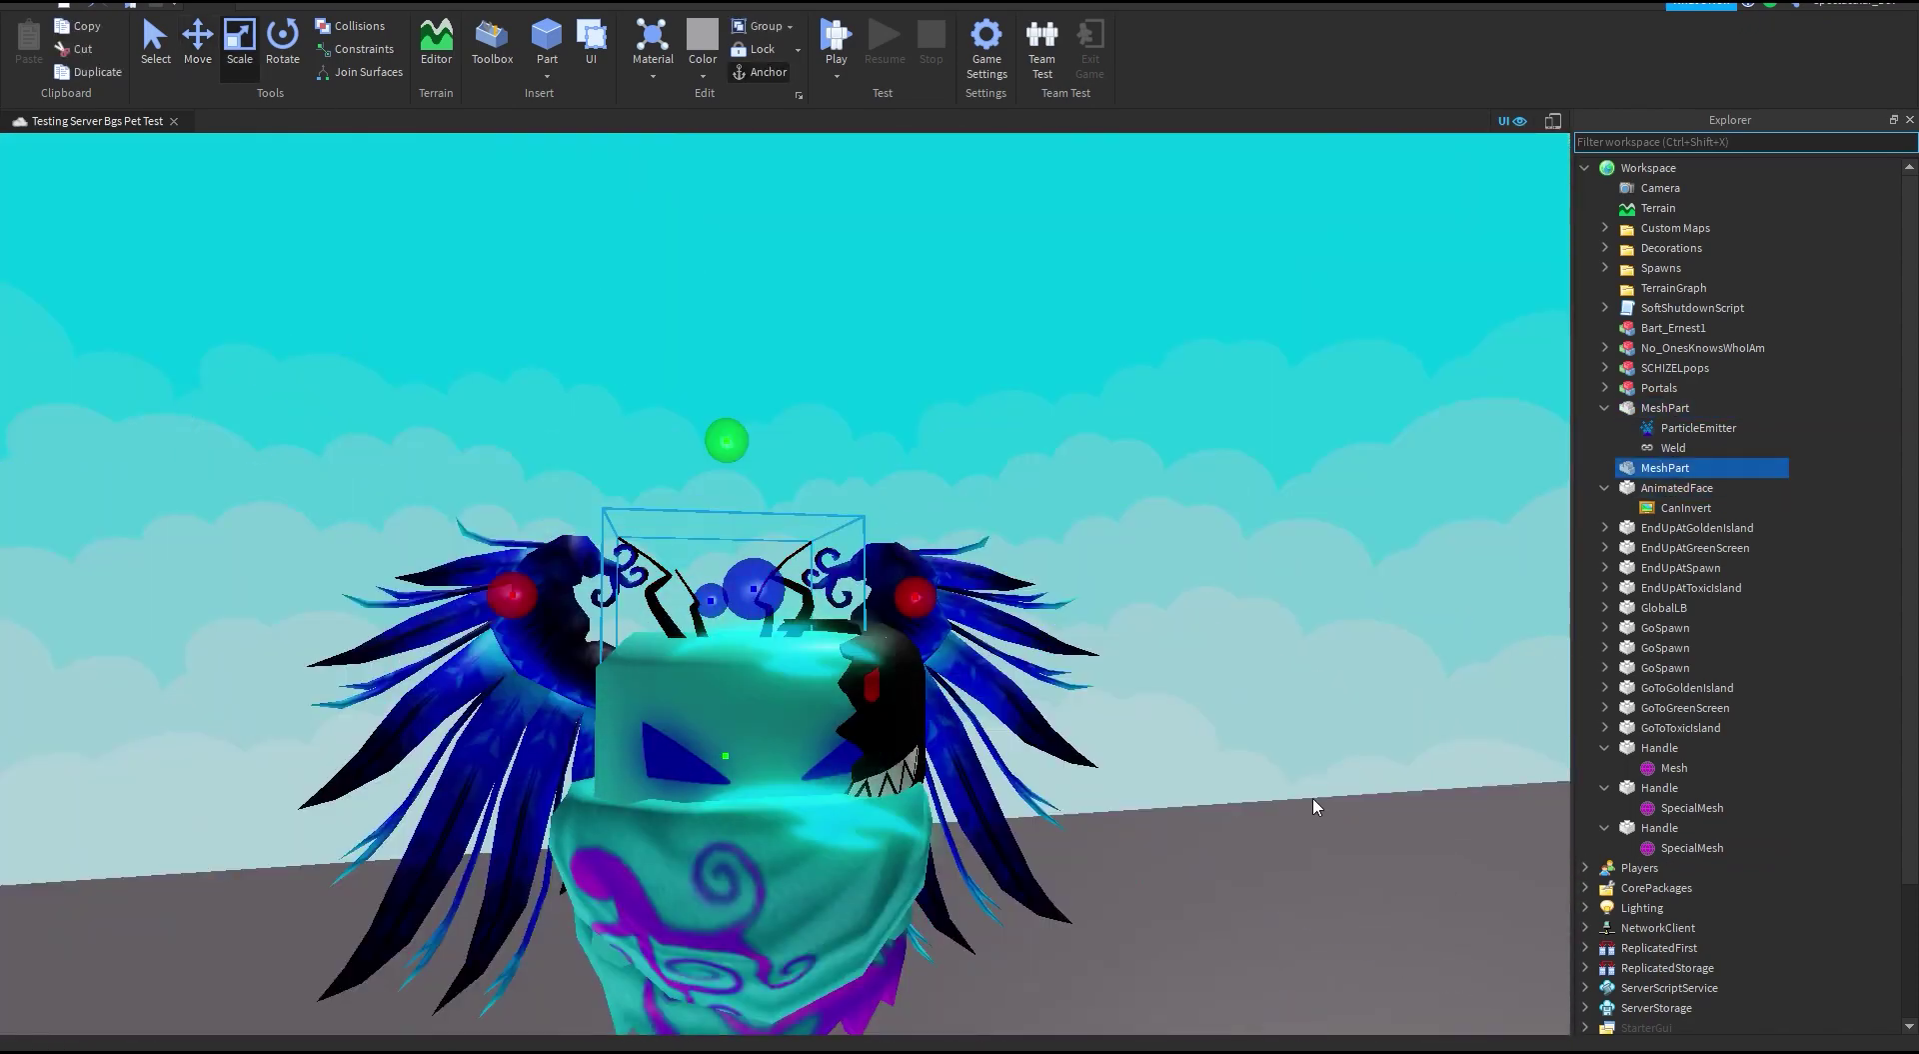
{"action": "key", "text": "ctrl+d"}
{"action": "scroll", "coordinate": [879, 621], "scroll_direction": "up", "scroll_amount": 5}
{"action": "left_click", "coordinate": [198, 45]}
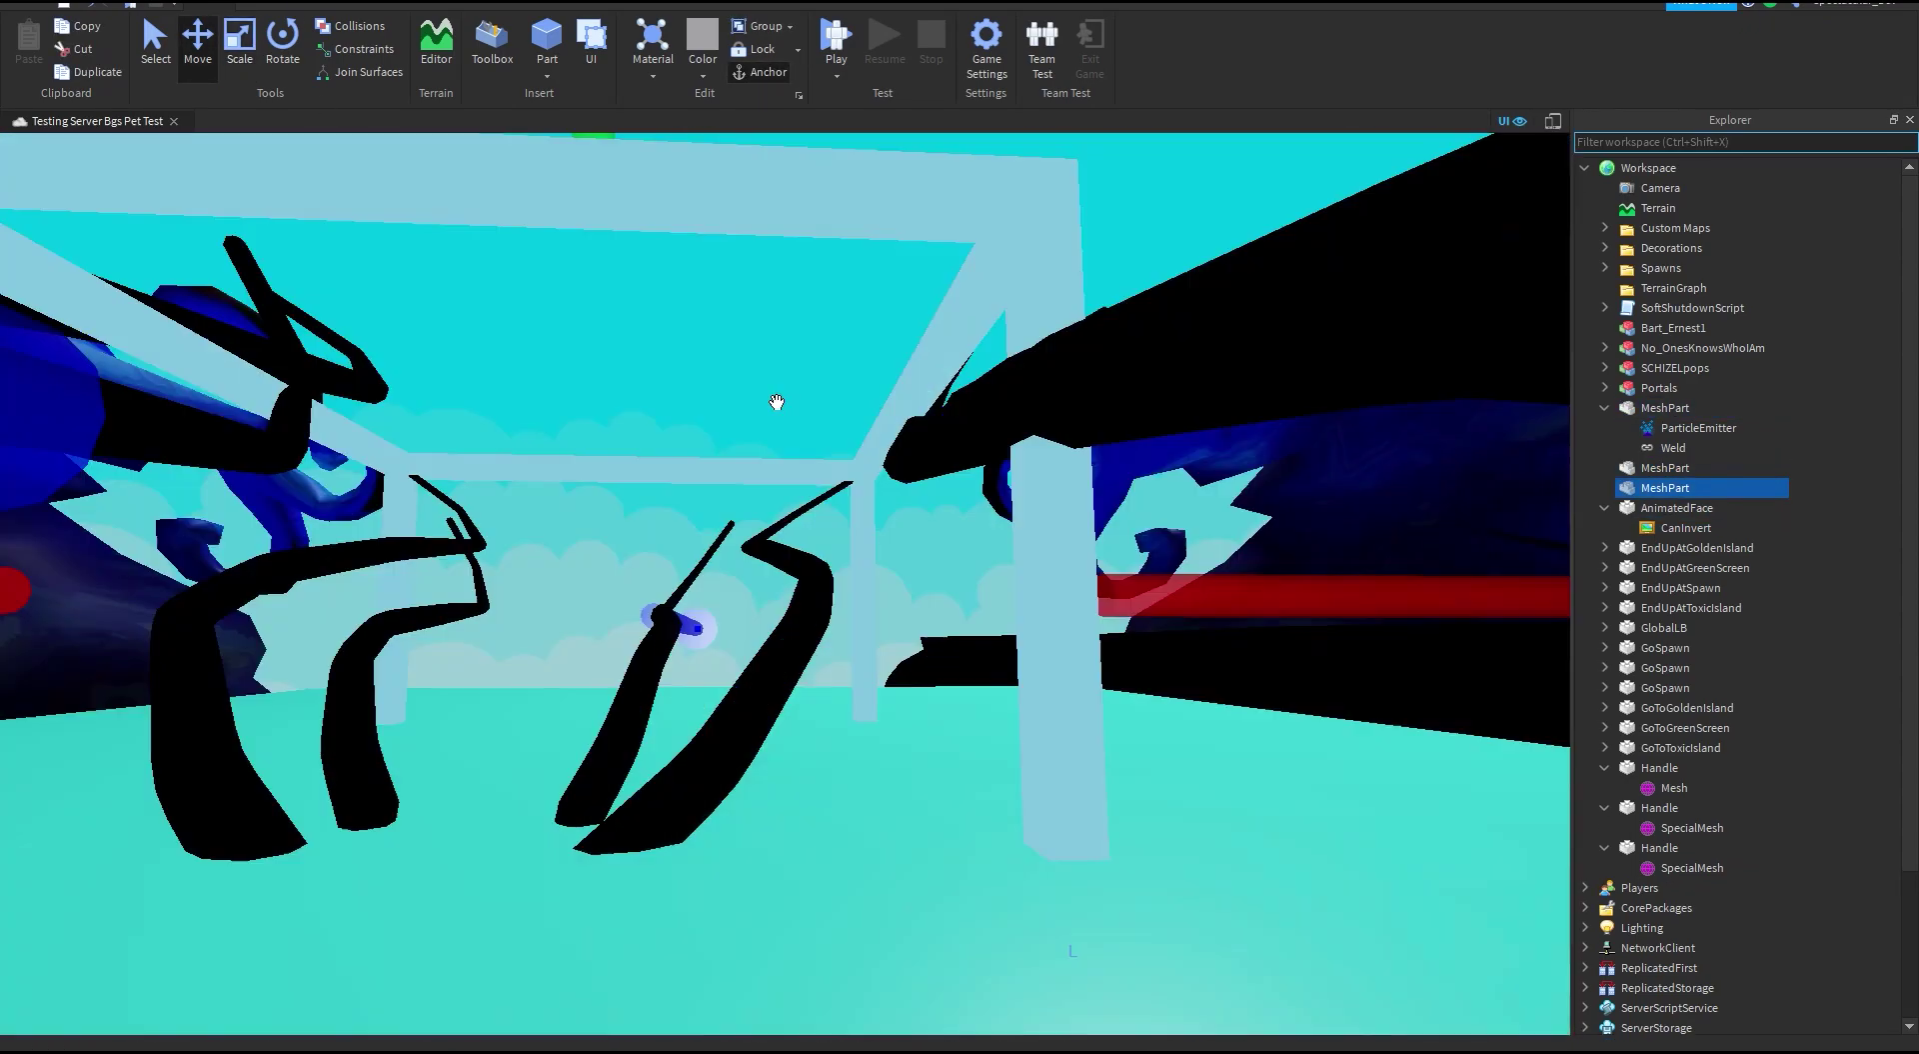
Step: Group the accessory Handles into a model named Hats, and group it with the pet's mesh parts and AnimatedFace
{"action": "scroll", "coordinate": [775, 403], "scroll_direction": "down", "scroll_amount": 8}
{"action": "left_click", "coordinate": [1667, 467], "text": "ctrl"}
{"action": "left_click", "coordinate": [1667, 408], "text": "ctrl"}
{"action": "left_click", "coordinate": [1679, 508], "text": "ctrl"}
{"action": "left_click", "coordinate": [1663, 768], "text": "ctrl"}
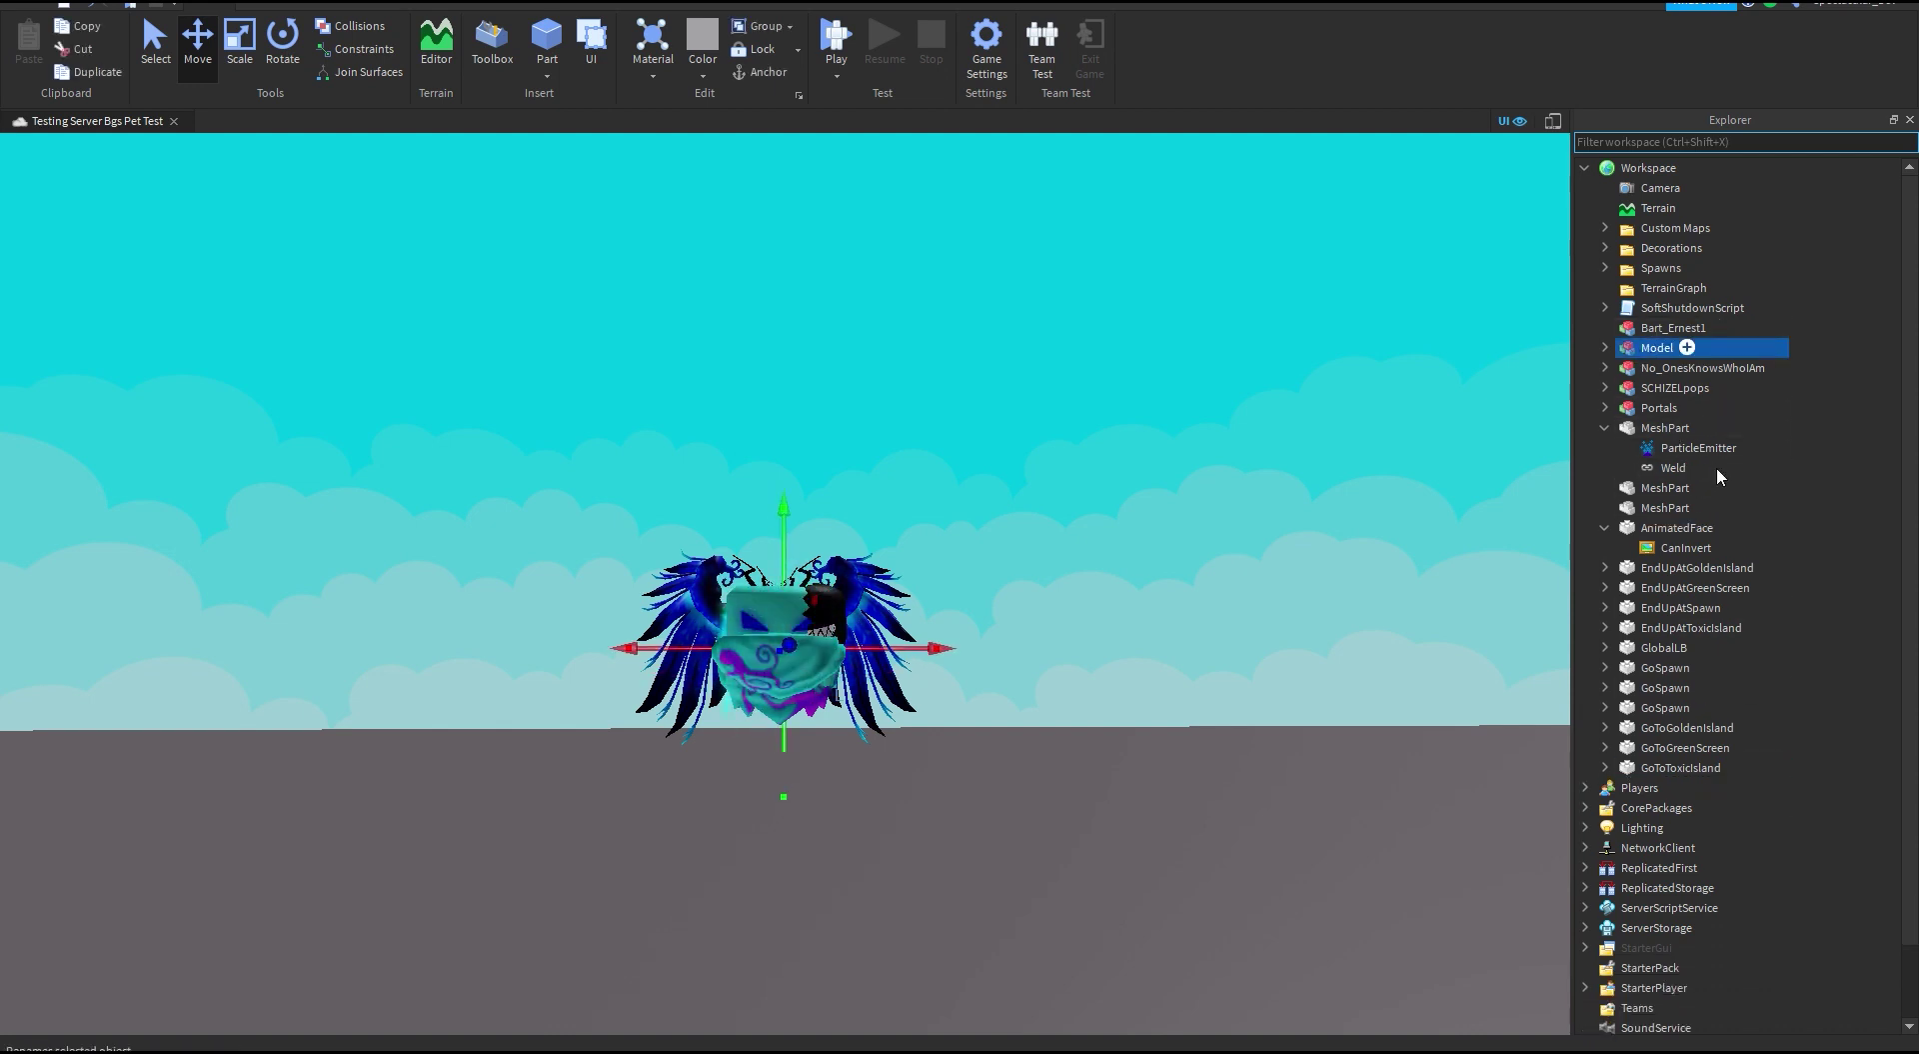
{"action": "key", "text": "F2"}
{"action": "type", "text": "Hats"}
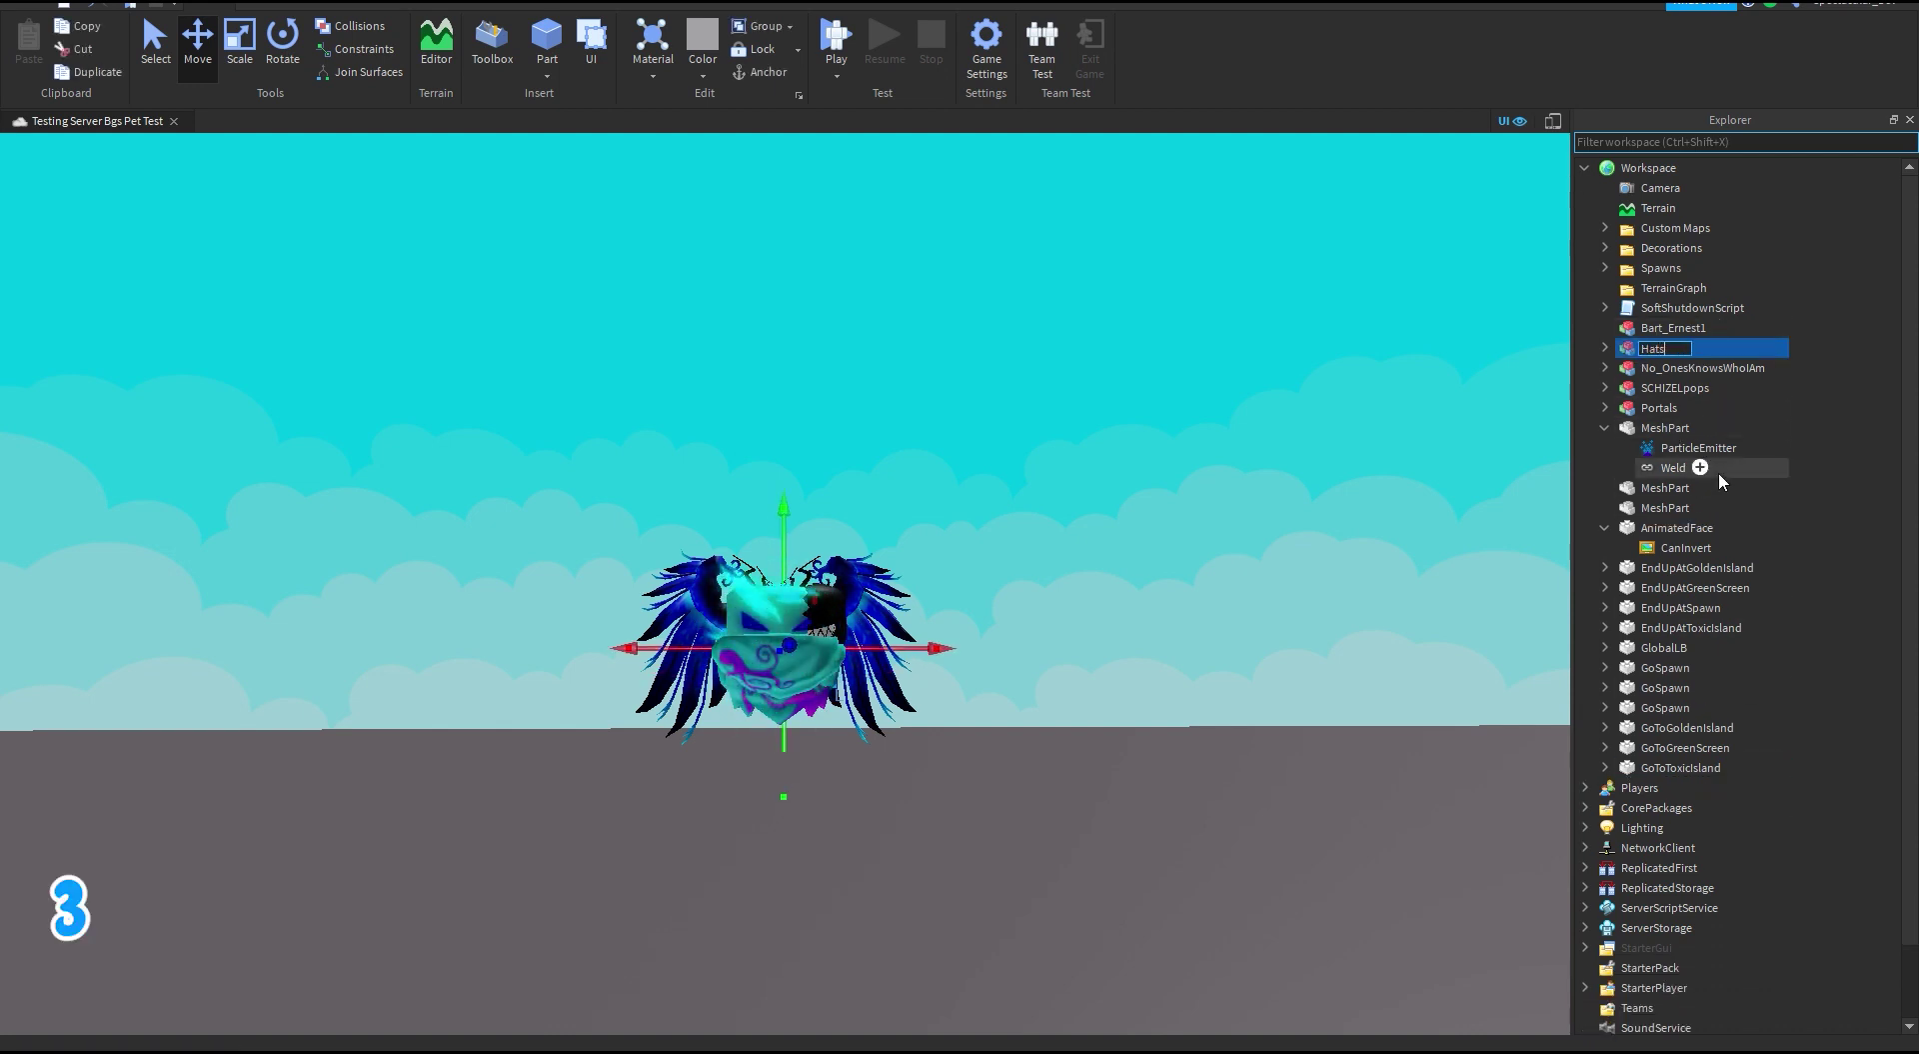
{"action": "key", "text": "Return"}
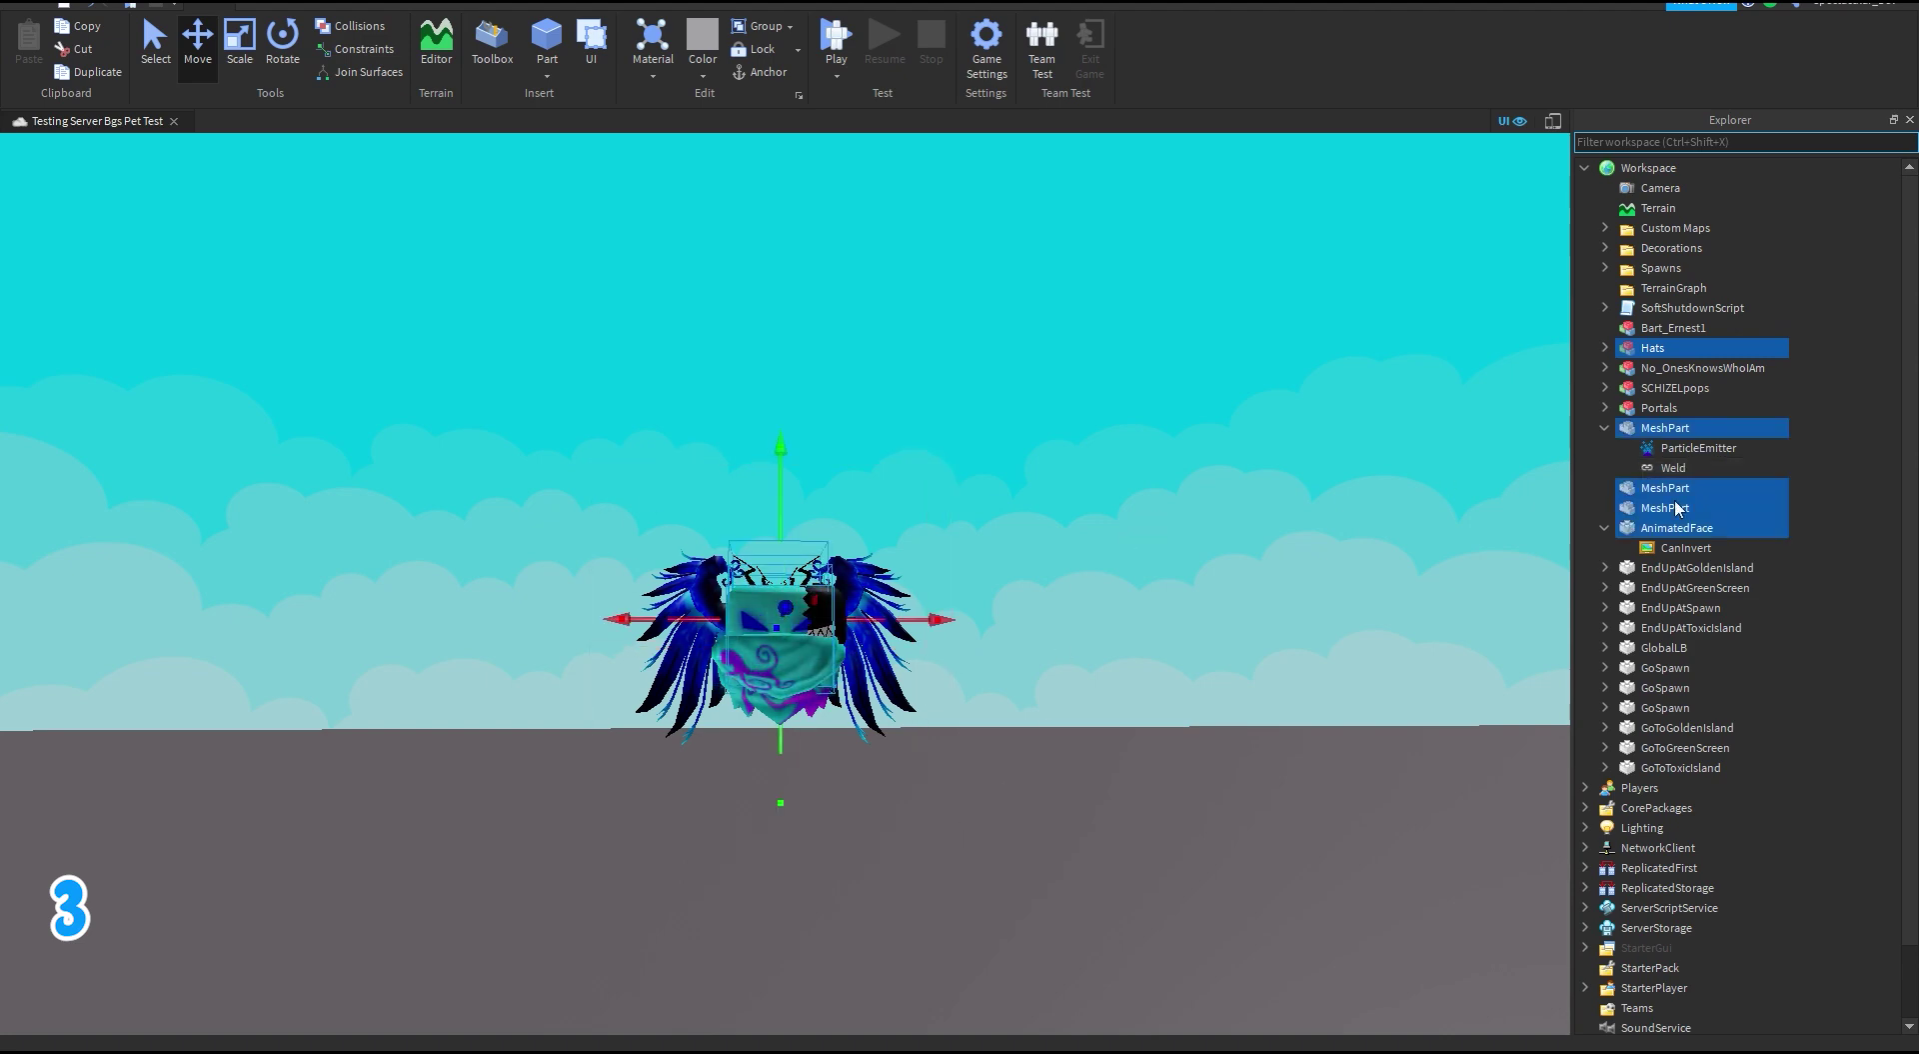
{"action": "key", "text": "ctrl+g"}
{"action": "left_click", "coordinate": [1607, 351]}
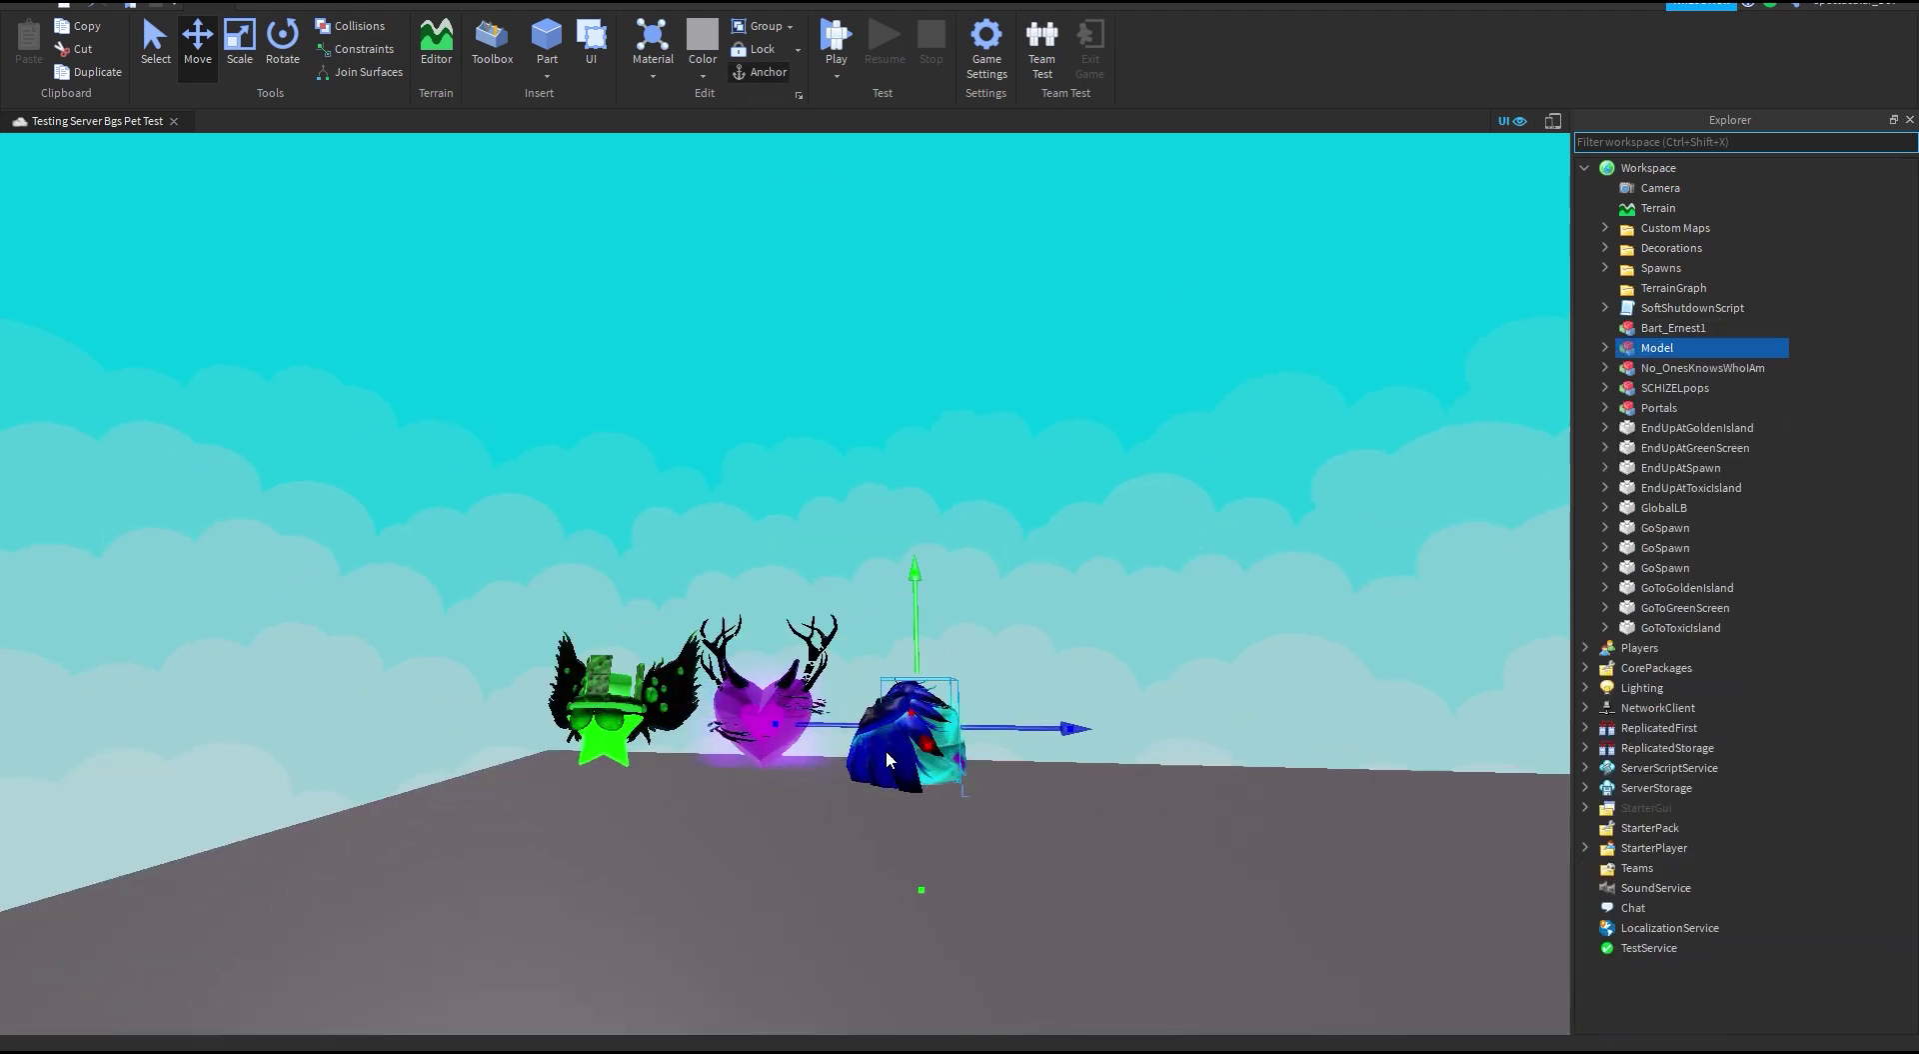
Step: Raise the teal pet model and rotate it to face the front like the other pets
{"action": "scroll", "coordinate": [1043, 712], "scroll_direction": "up", "scroll_amount": 6}
{"action": "left_click_drag", "start_coordinate": [1065, 620], "coordinate": [1071, 463]}
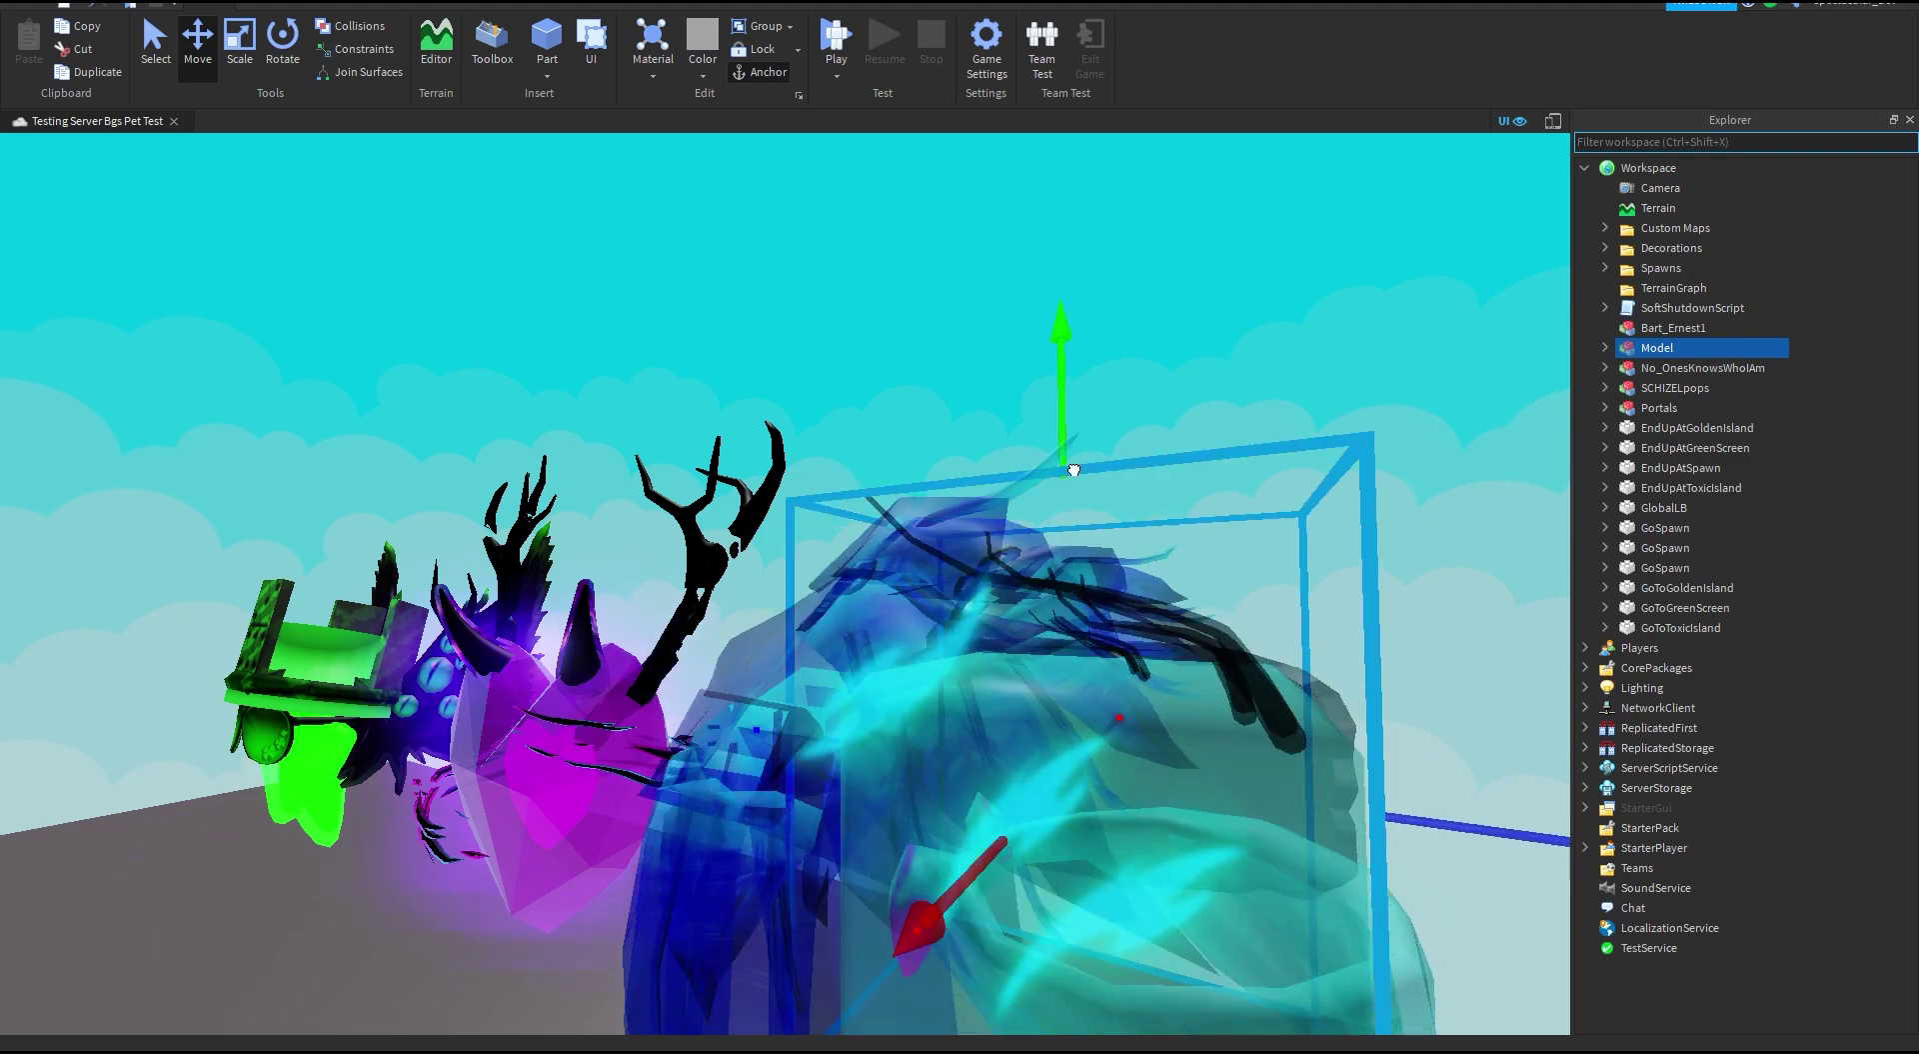
{"action": "key", "text": "ctrl+r"}
{"action": "key", "text": "ctrl+r"}
{"action": "right_click_drag", "start_coordinate": [1028, 600], "coordinate": [1020, 619]}
{"action": "scroll", "coordinate": [1020, 619], "scroll_direction": "down", "scroll_amount": 5}
{"action": "scroll", "coordinate": [1040, 645], "scroll_direction": "down", "scroll_amount": 3}
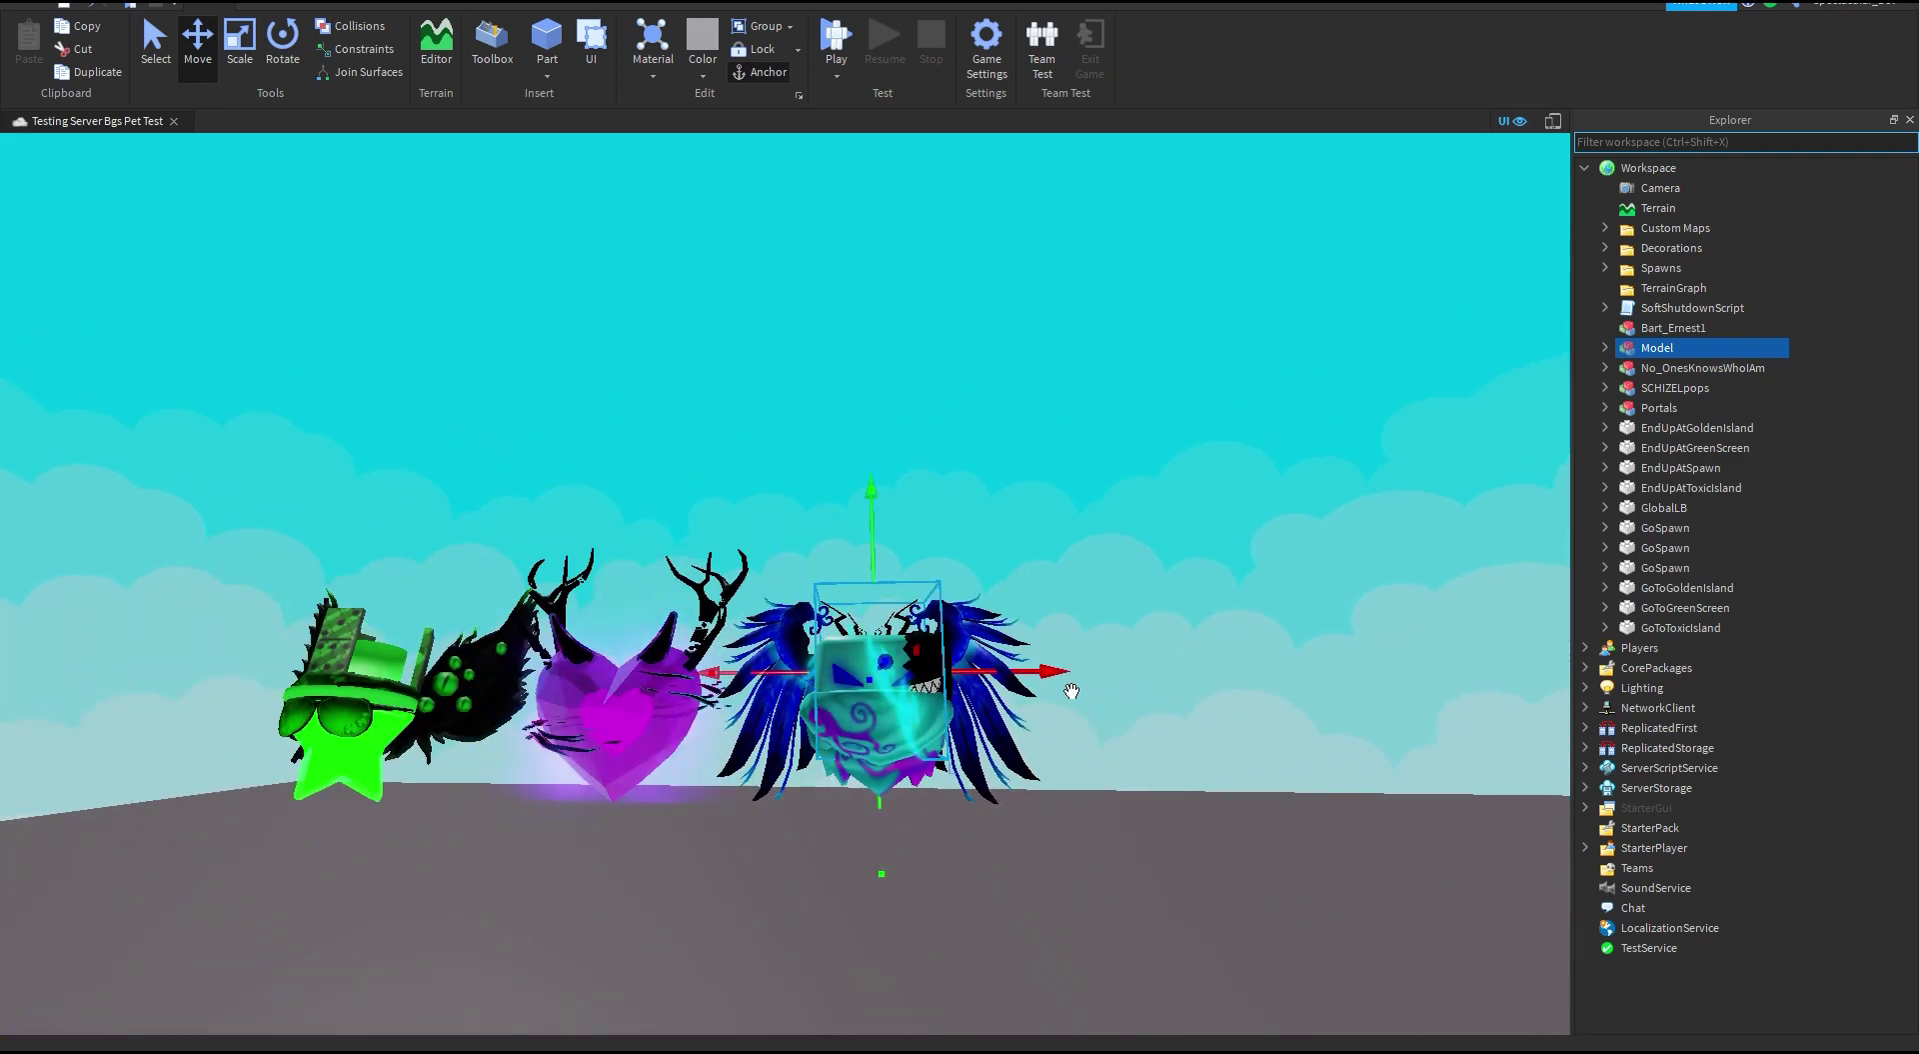
Step: Slide the teal pet sideways to space it out in the row beside the purple heart and green star pets
{"action": "left_click_drag", "start_coordinate": [1068, 685], "coordinate": [1081, 691]}
{"action": "key", "text": "a"}
{"action": "key", "text": "s"}
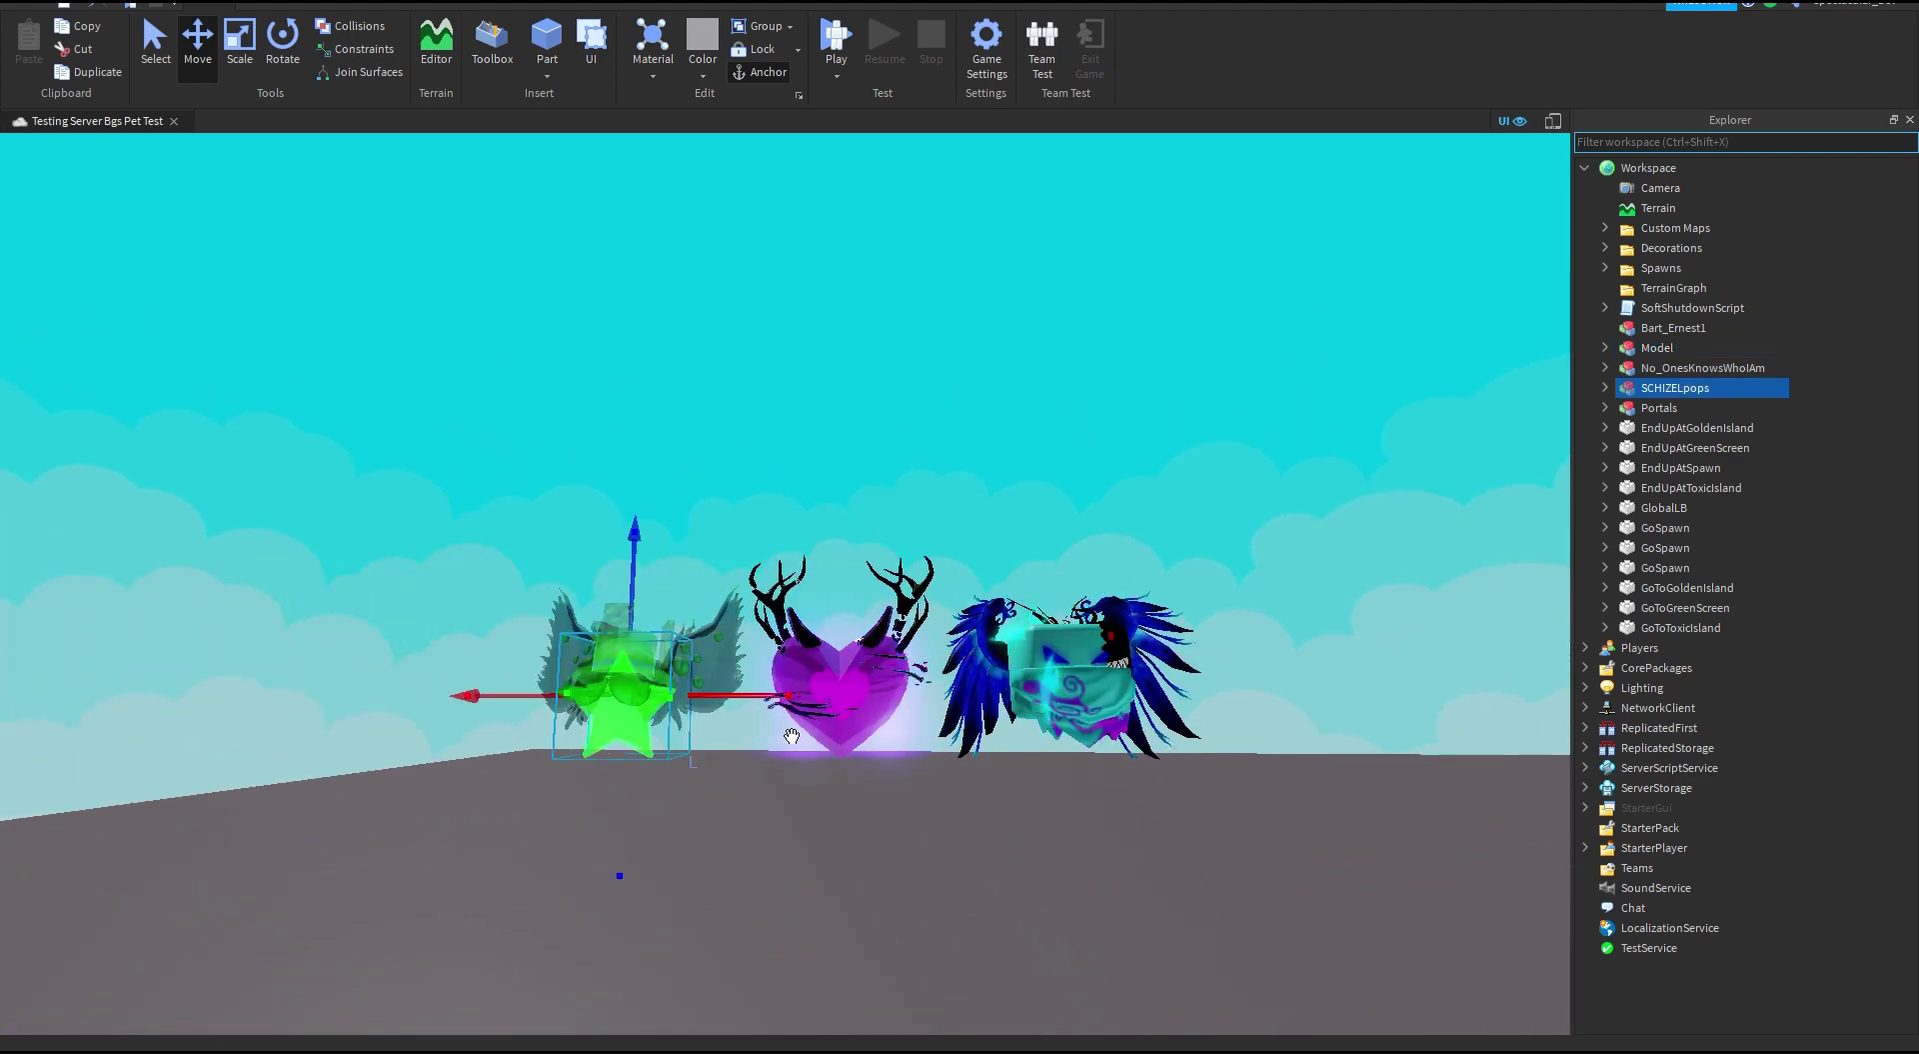
{"action": "left_click", "coordinate": [991, 728]}
{"action": "left_click", "coordinate": [849, 807]}
{"action": "scroll", "coordinate": [875, 824], "scroll_direction": "up", "scroll_amount": 4}
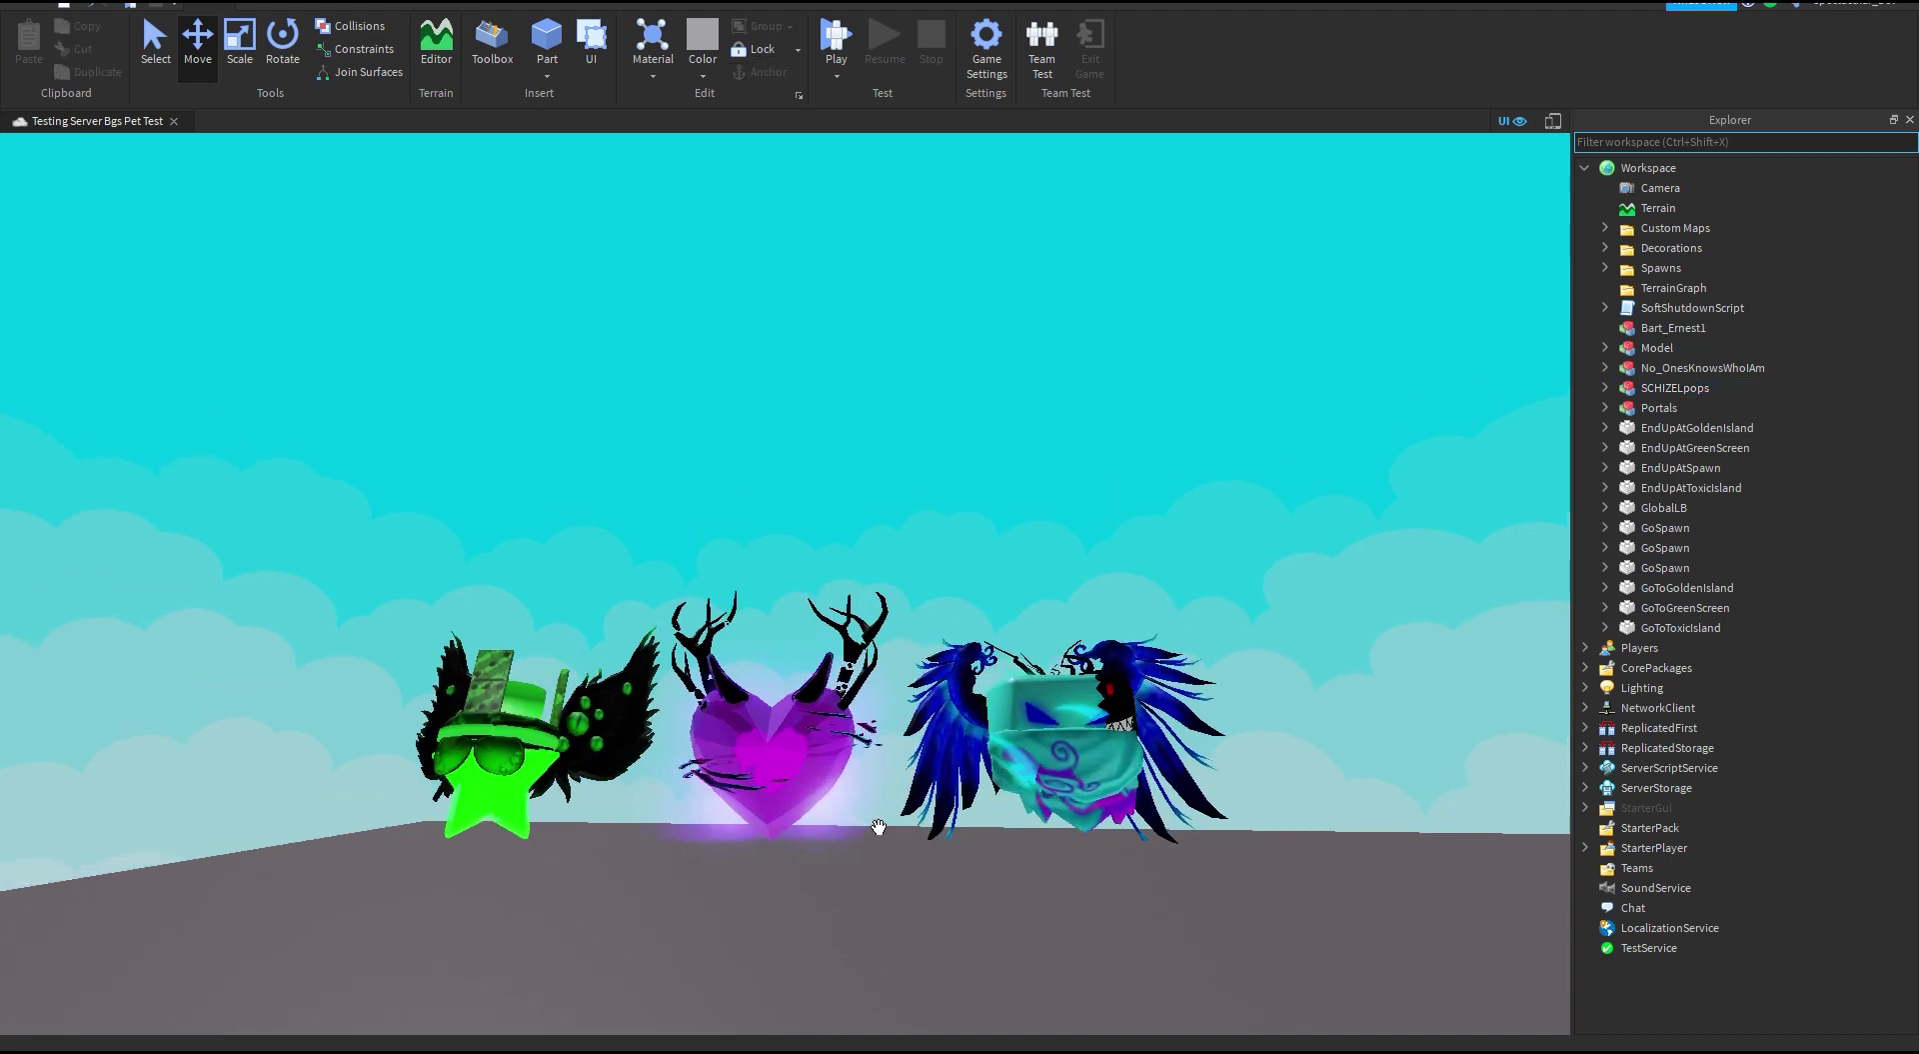
{"action": "right_click_drag", "start_coordinate": [875, 824], "coordinate": [848, 795]}
{"action": "scroll", "coordinate": [855, 786], "scroll_direction": "down", "scroll_amount": 3}
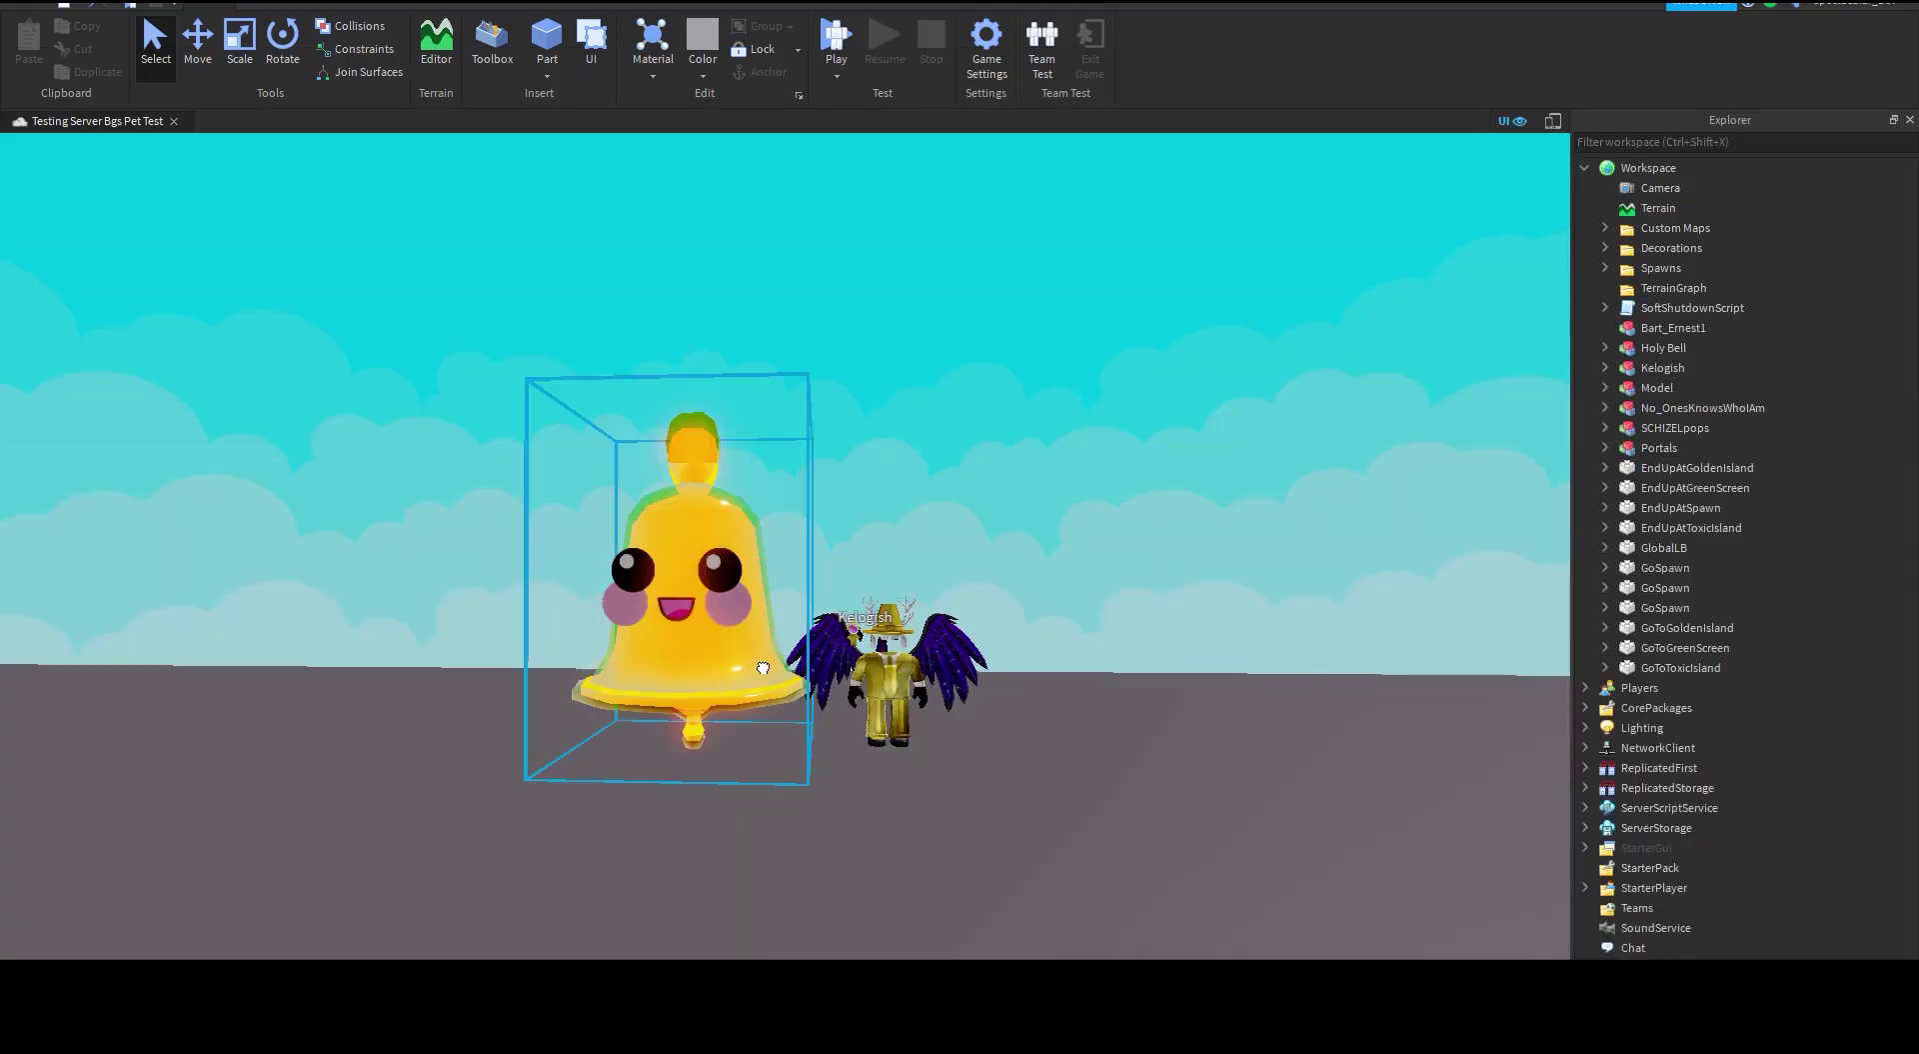
Step: Move the gold-suited avatar model farther away from the Holy Bell pet
{"action": "scroll", "coordinate": [905, 750], "scroll_direction": "up", "scroll_amount": 2}
{"action": "left_click", "coordinate": [887, 744]}
{"action": "scroll", "coordinate": [886, 744], "scroll_direction": "down", "scroll_amount": 3}
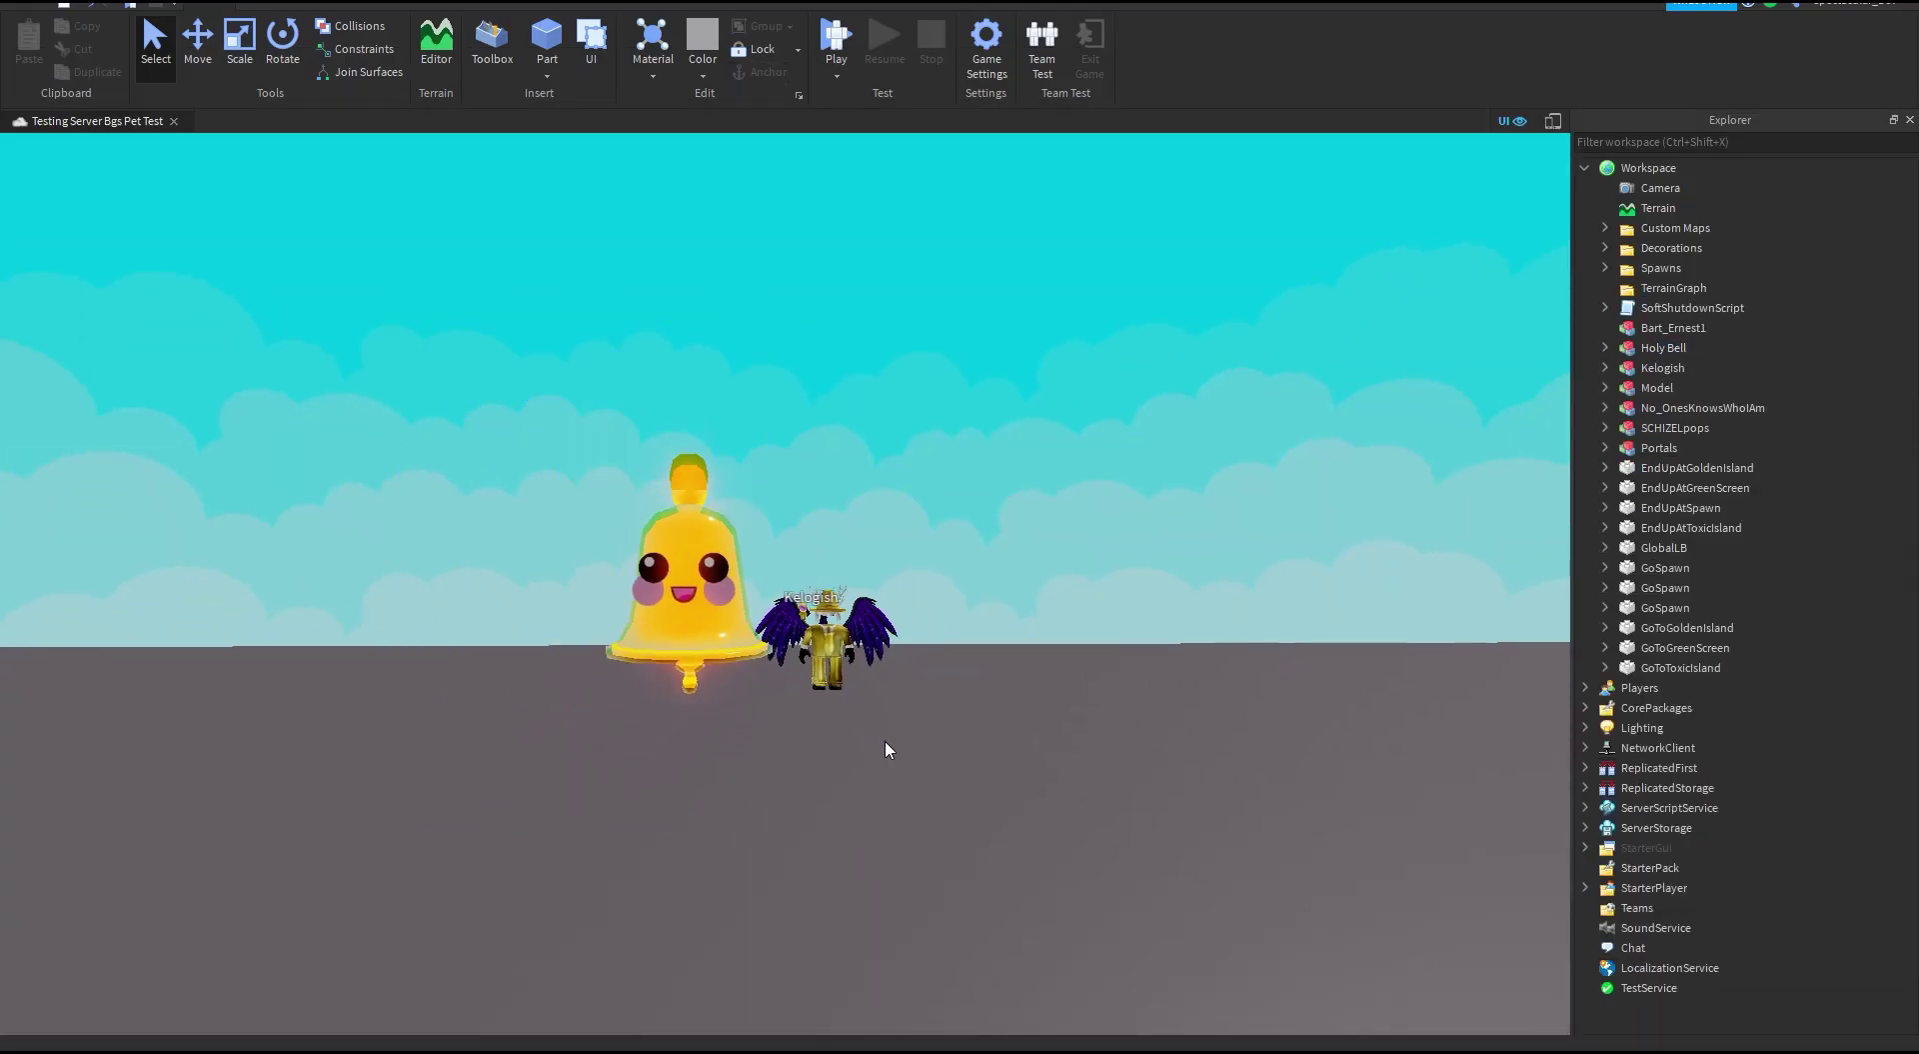
{"action": "scroll", "coordinate": [886, 742], "scroll_direction": "up", "scroll_amount": 3}
{"action": "key", "text": "d"}
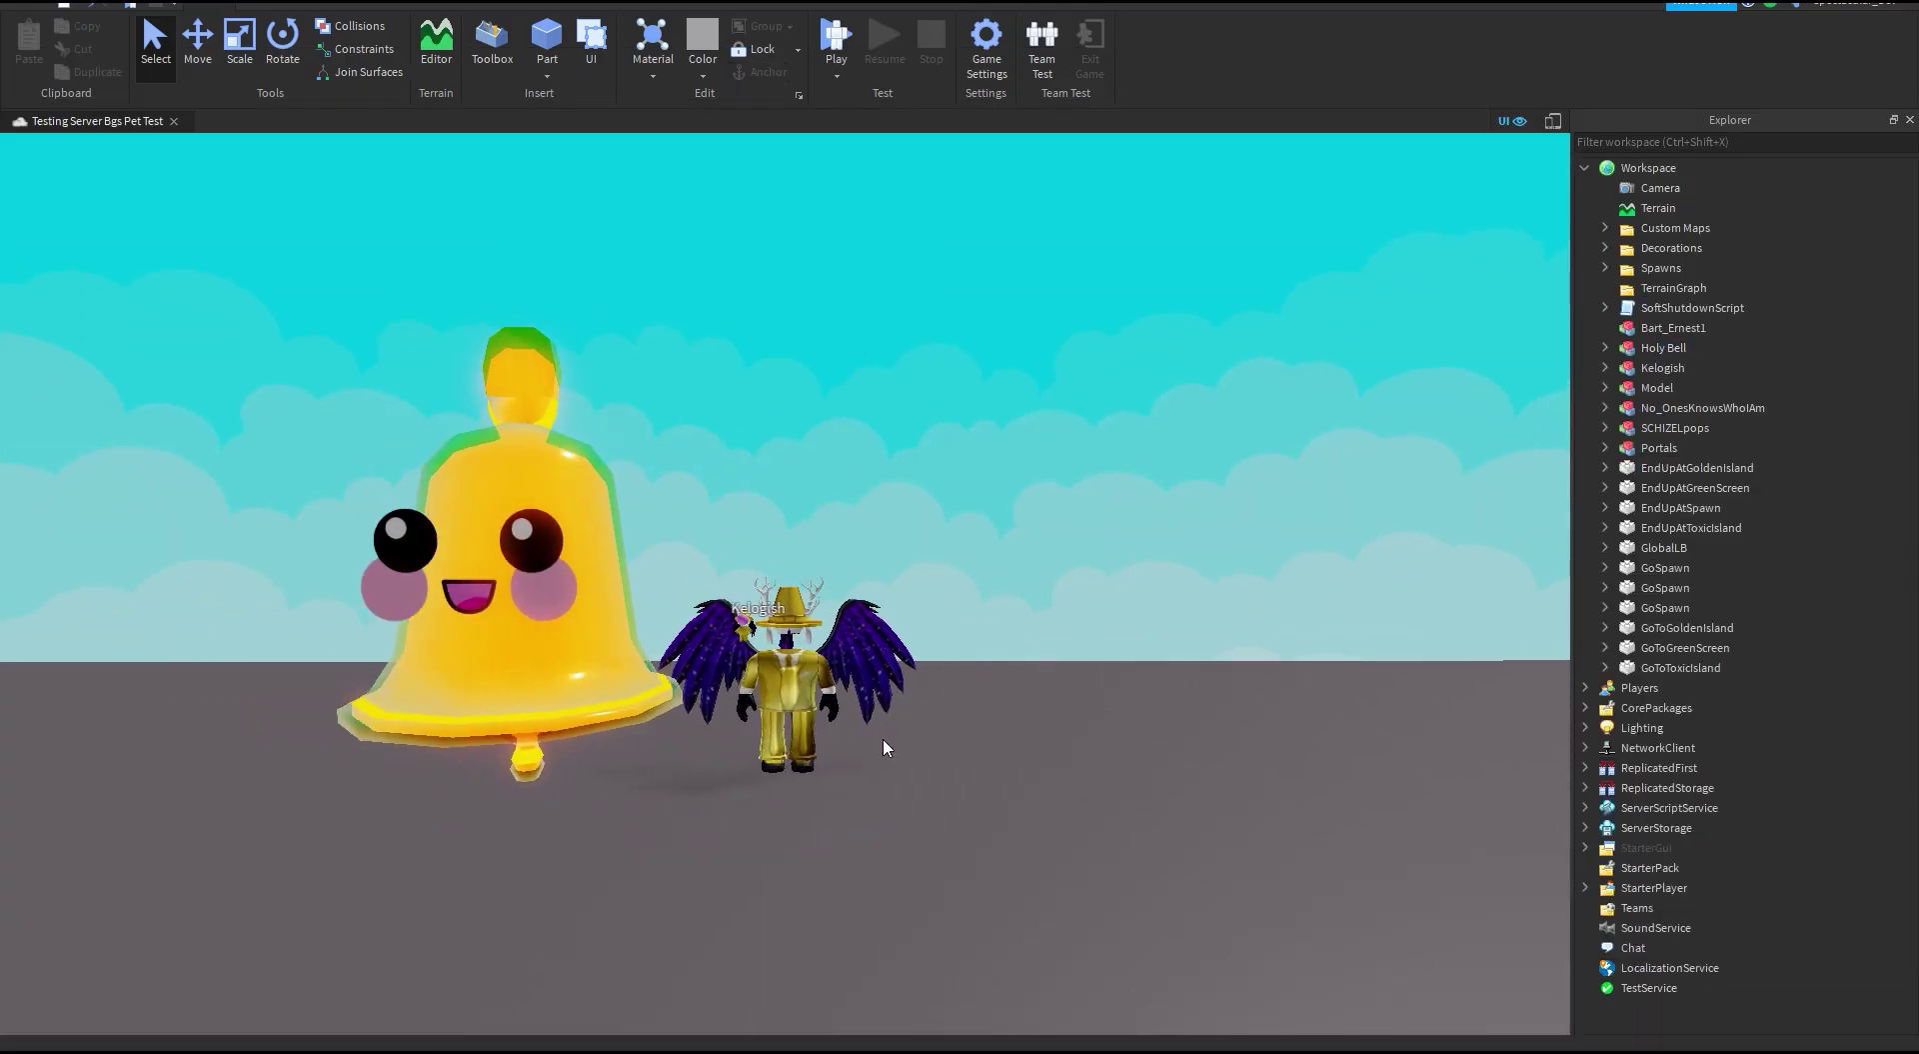
{"action": "left_click", "coordinate": [1005, 700]}
{"action": "left_click_drag", "start_coordinate": [1184, 883], "coordinate": [969, 797]}
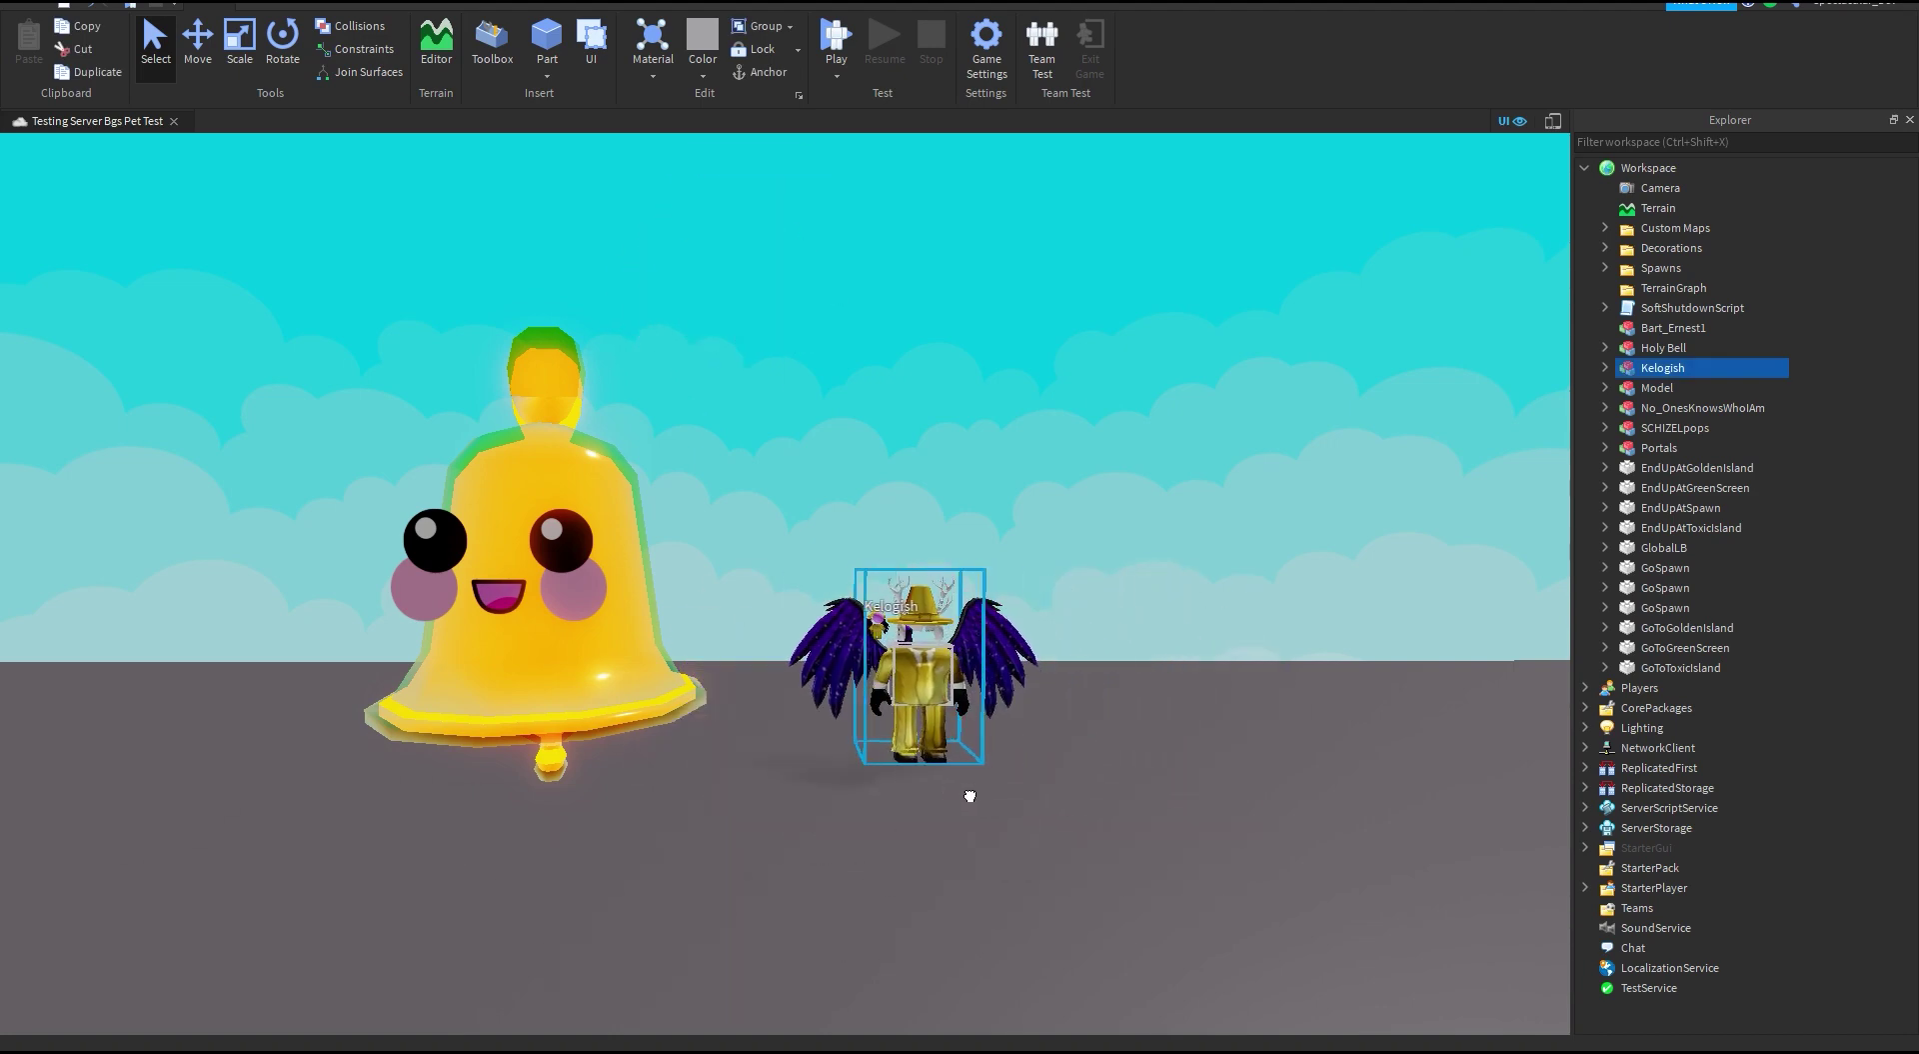
{"action": "left_click", "coordinate": [966, 792]}
Step: Ungroup the Holy Bell and its Decore model, and delete the Root and HatPlacement parts
{"action": "right_click_drag", "start_coordinate": [965, 793], "coordinate": [874, 766]}
{"action": "scroll", "coordinate": [873, 764], "scroll_direction": "up", "scroll_amount": 3}
{"action": "left_click", "coordinate": [488, 581]}
{"action": "key", "text": "f"}
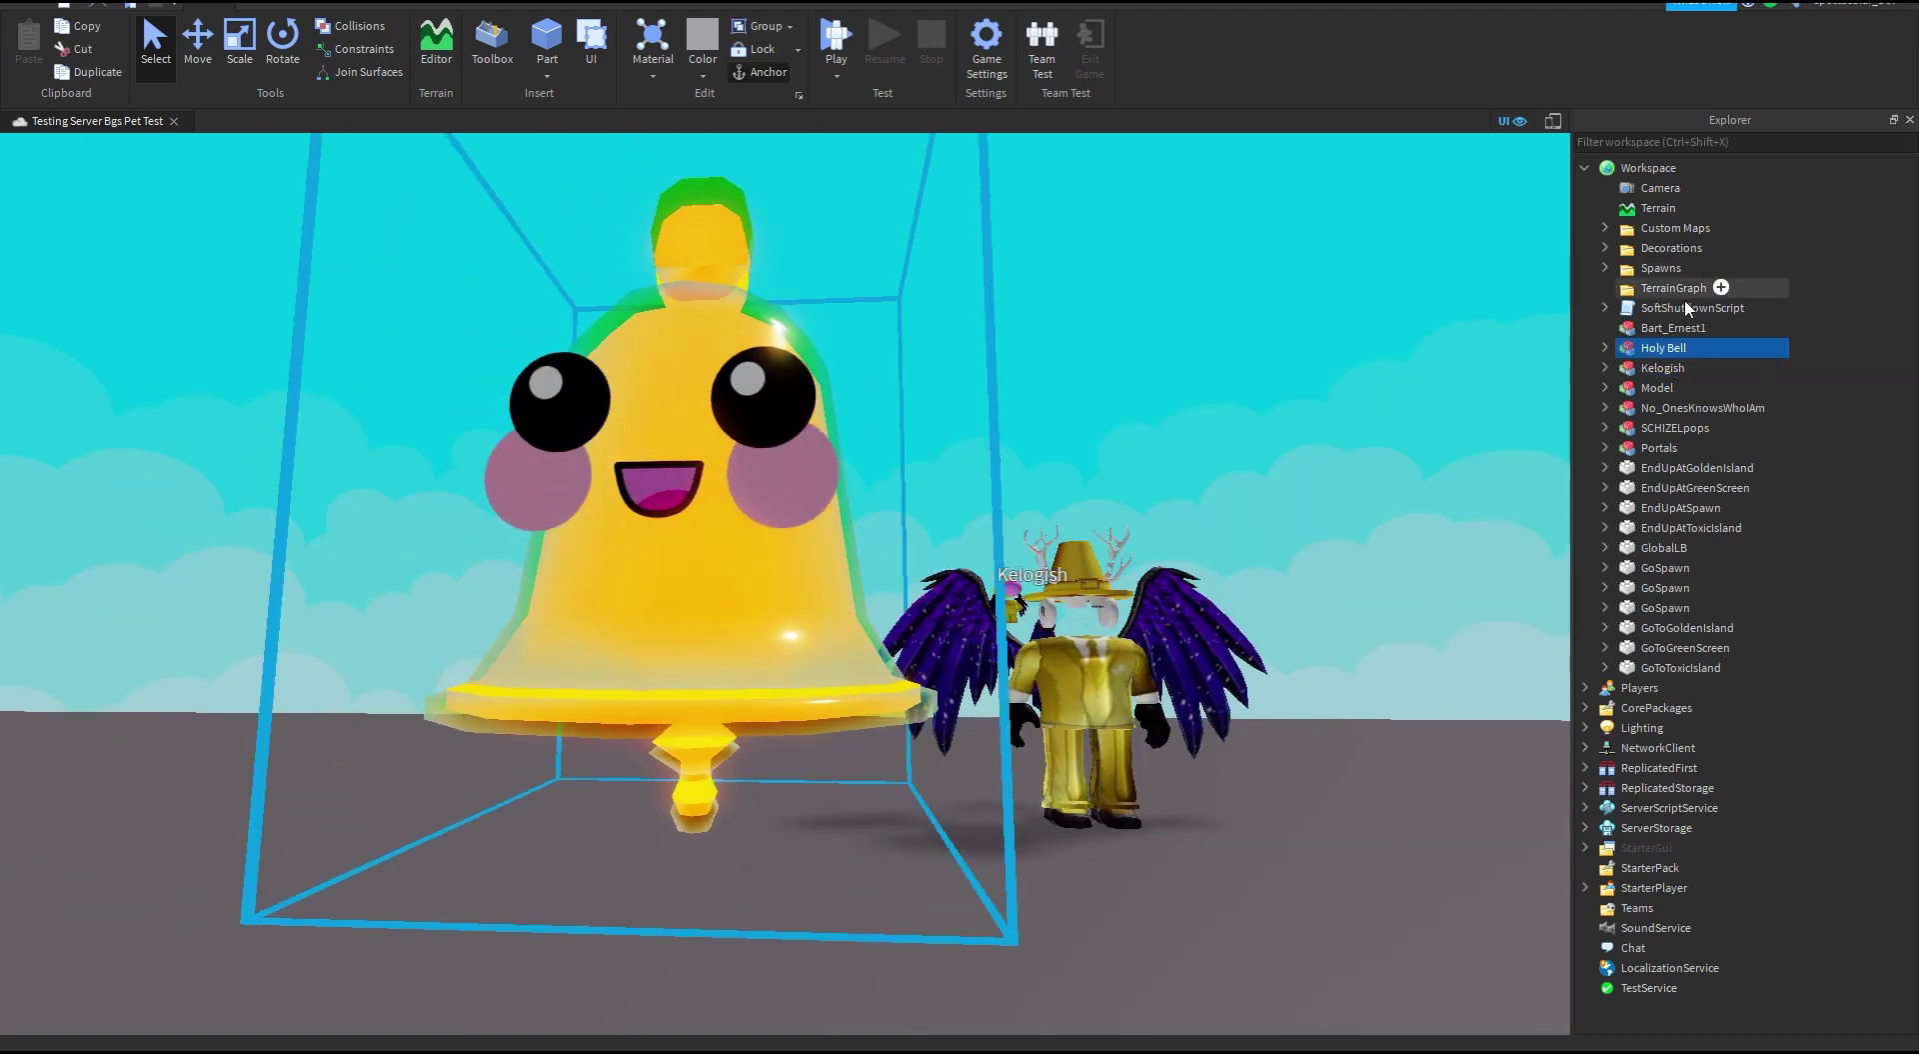
{"action": "right_click_drag", "start_coordinate": [1146, 358], "coordinate": [1076, 438]}
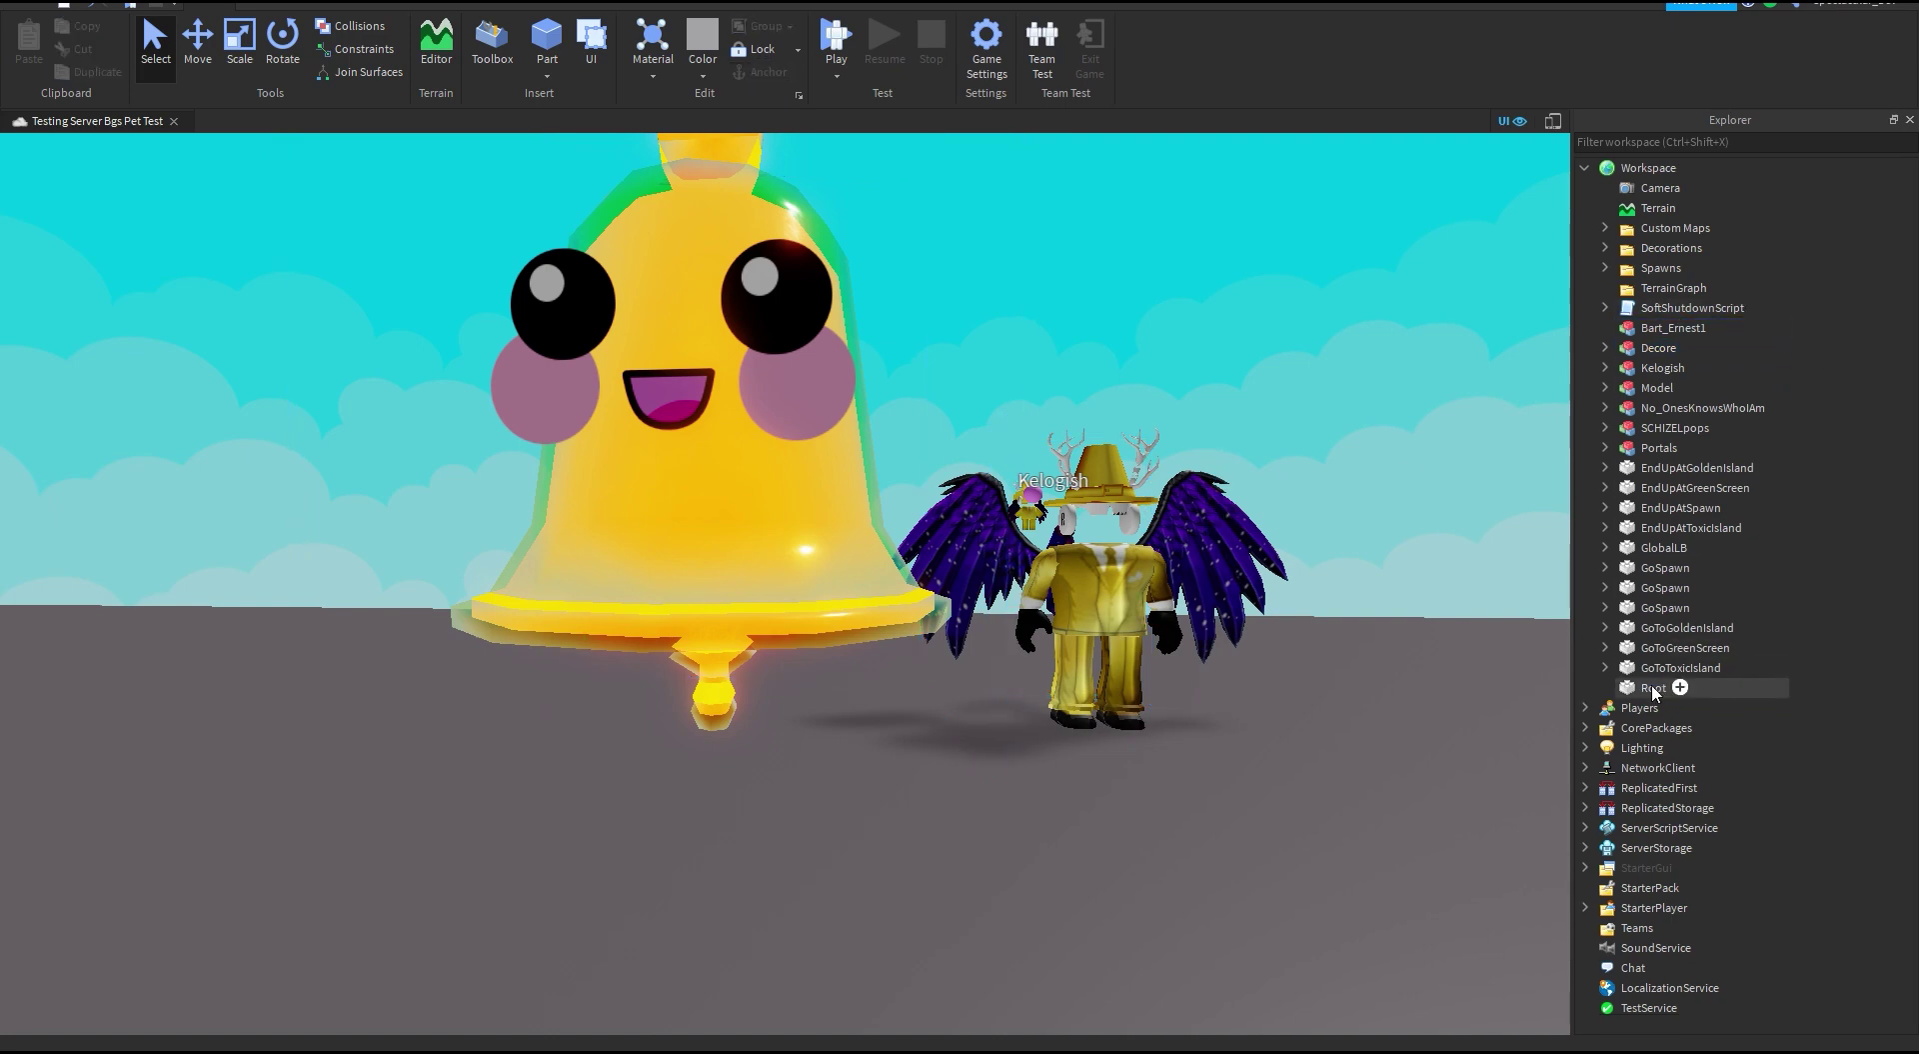
{"action": "left_click", "coordinate": [1652, 688]}
{"action": "key", "text": "Delete"}
{"action": "left_click", "coordinate": [785, 533]}
{"action": "key", "text": "ctrl+u"}
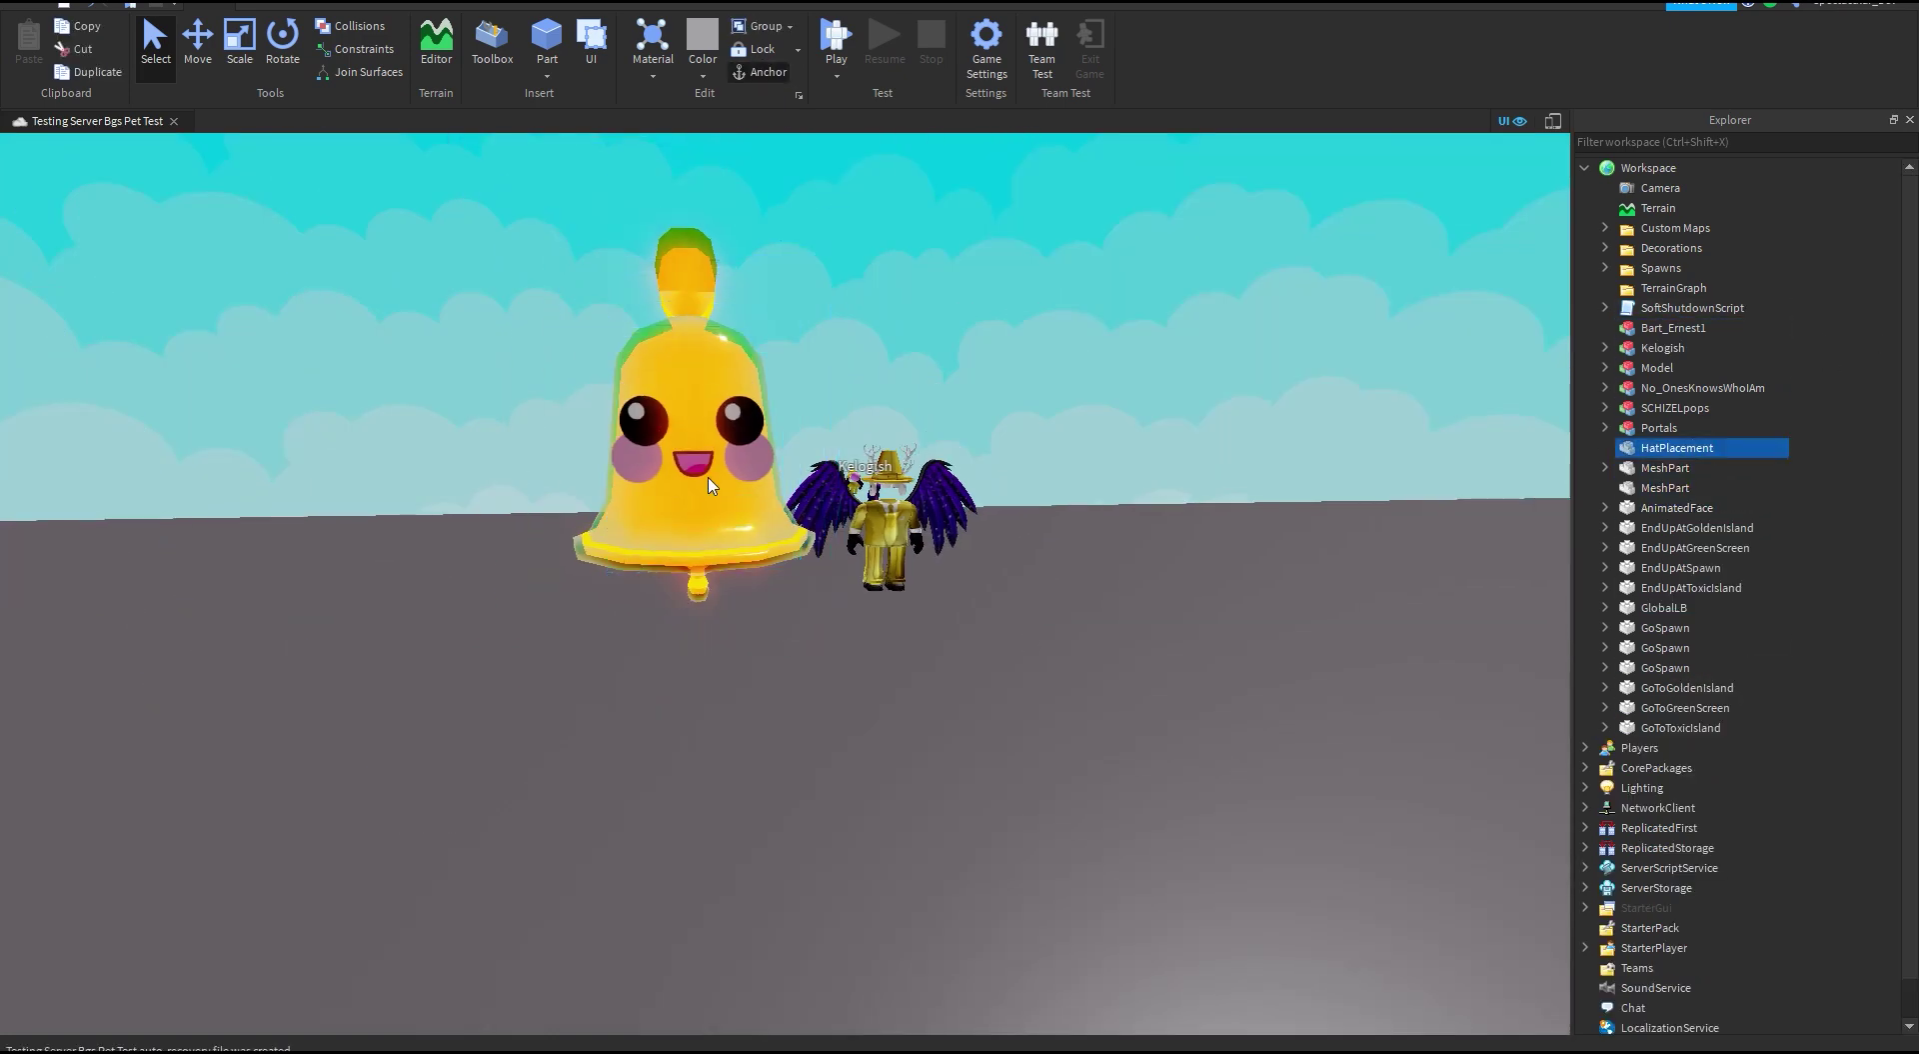
{"action": "key", "text": "Delete"}
Step: Adjust the bell's mesh with the Scale tool and remove the AnimatedFace from the bell
{"action": "left_click", "coordinate": [708, 486]}
{"action": "key", "text": "ctrl+2"}
{"action": "key", "text": "ctrl+3"}
{"action": "left_click_drag", "start_coordinate": [686, 231], "coordinate": [694, 313]}
{"action": "scroll", "coordinate": [694, 313], "scroll_direction": "up", "scroll_amount": 5}
{"action": "left_click", "coordinate": [1642, 466]}
{"action": "scroll", "coordinate": [685, 587], "scroll_direction": "up", "scroll_amount": 3}
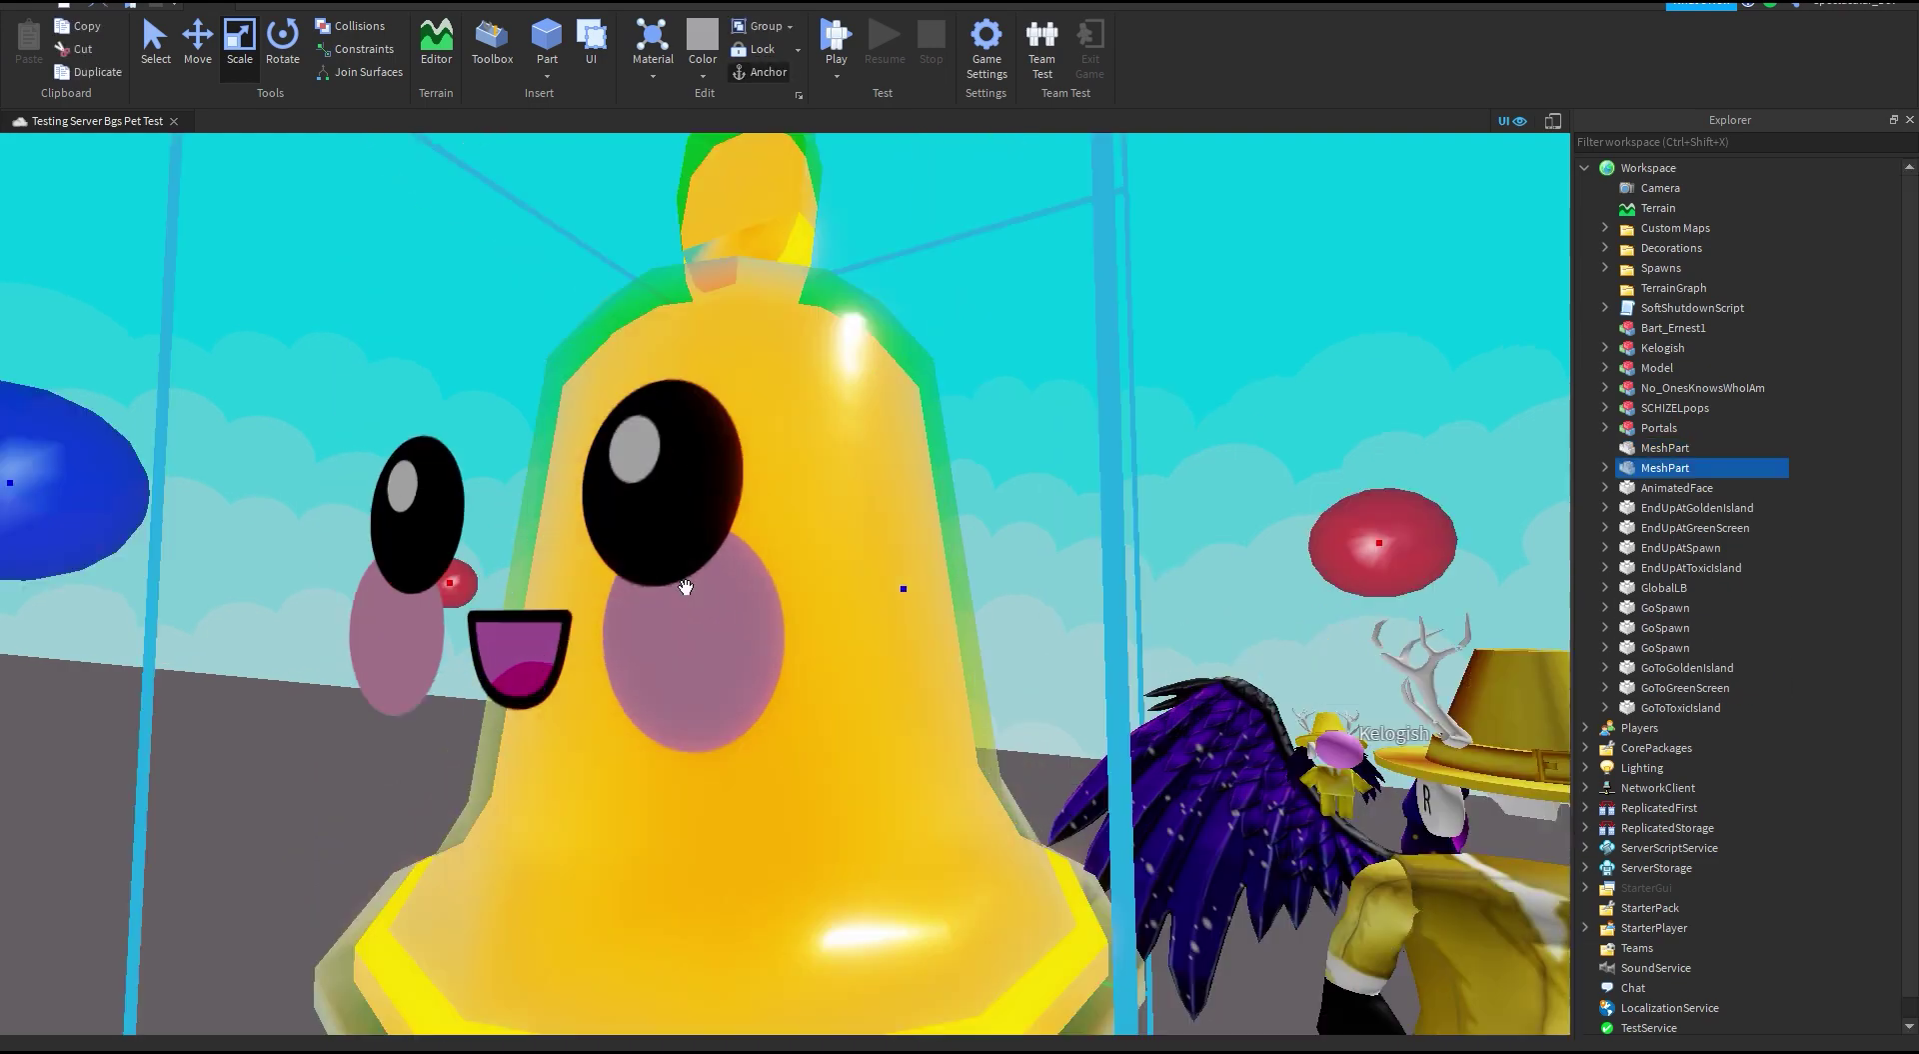
{"action": "scroll", "coordinate": [686, 587], "scroll_direction": "down", "scroll_amount": 6}
Step: Take the MidnigtWings Handle out of the avatar into the Workspace beside the bell and delete the leftover accessory
{"action": "left_click", "coordinate": [816, 700]}
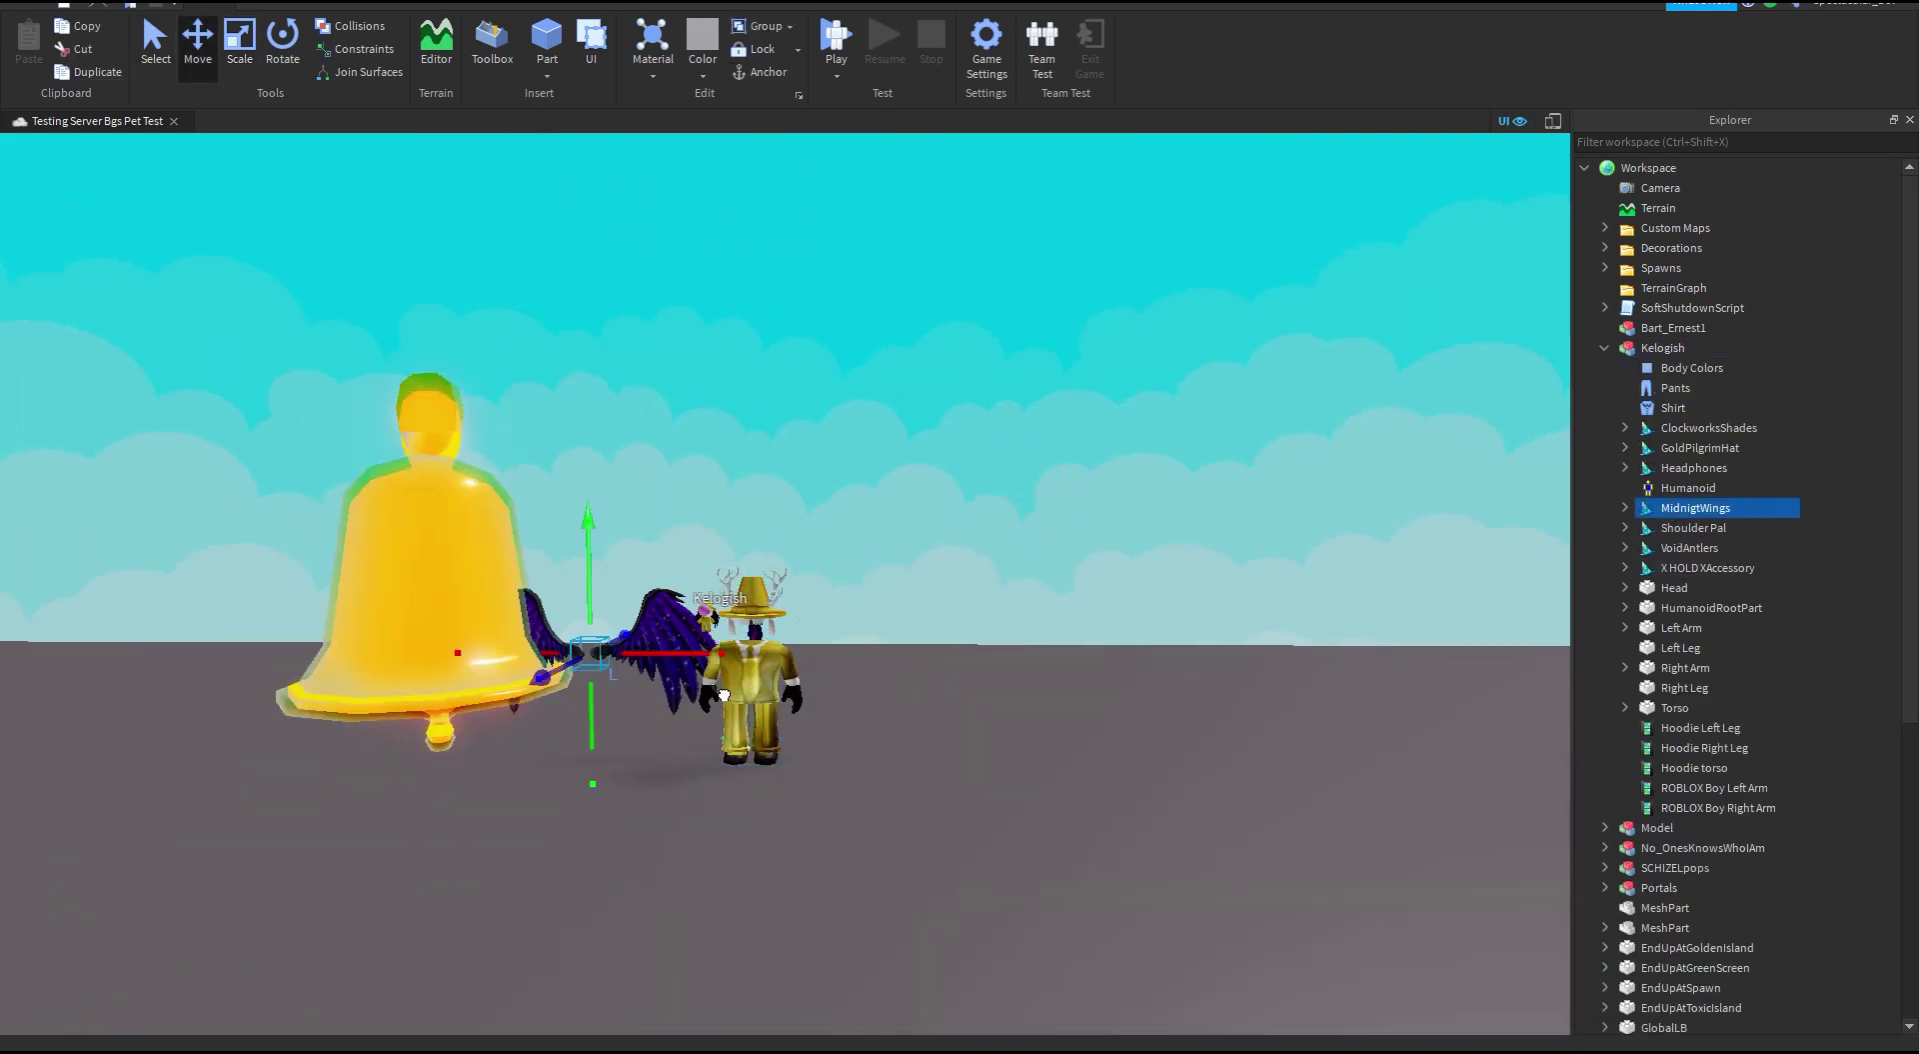
{"action": "scroll", "coordinate": [723, 694], "scroll_direction": "up", "scroll_amount": 2}
{"action": "left_click_drag", "start_coordinate": [1695, 508], "coordinate": [1649, 168]}
{"action": "left_click", "coordinate": [1605, 308]}
{"action": "left_click_drag", "start_coordinate": [1674, 348], "coordinate": [1654, 169]}
{"action": "left_click", "coordinate": [1675, 308]}
{"action": "key", "text": "Delete"}
{"action": "scroll", "coordinate": [1639, 600], "scroll_direction": "down", "scroll_amount": 5}
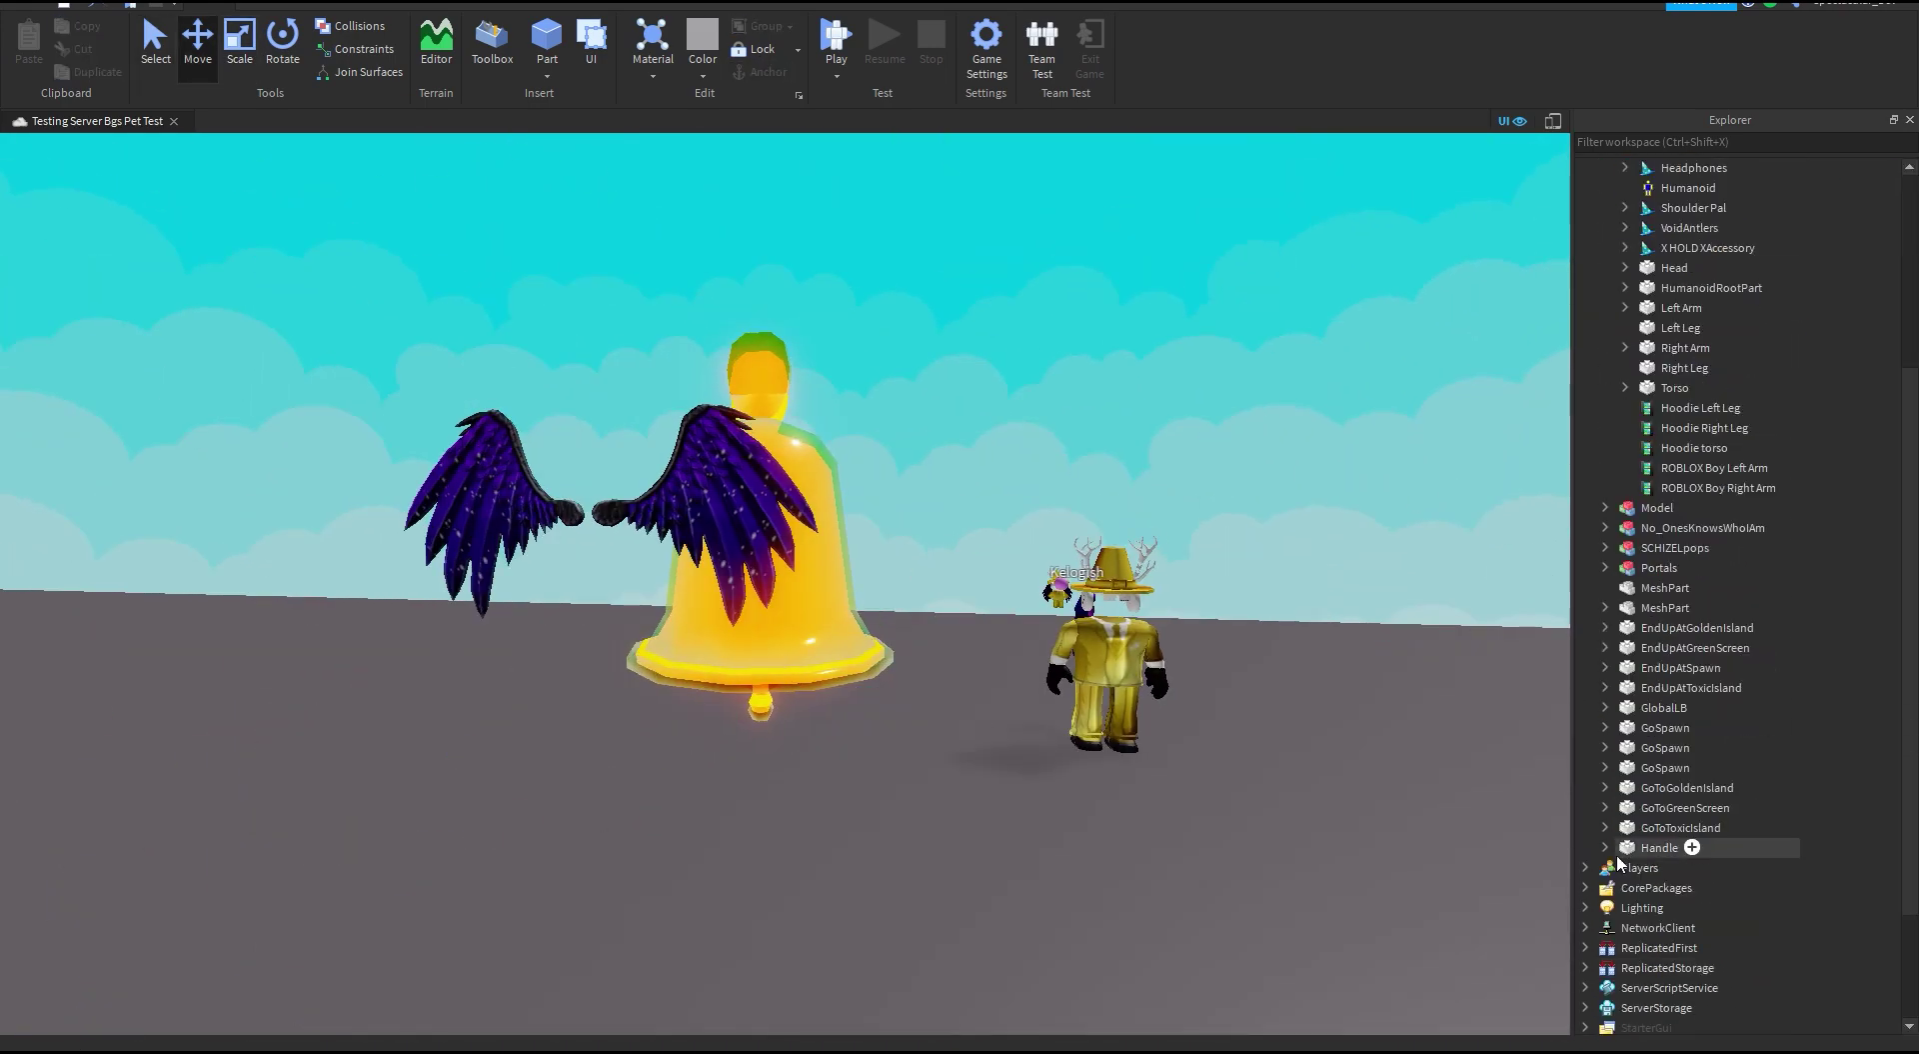
Step: Enlarge the MidnigtWings Handle's SpecialMesh and position the wings behind the bell
{"action": "scroll", "coordinate": [831, 732], "scroll_direction": "down", "scroll_amount": 4}
{"action": "left_click", "coordinate": [850, 570]}
{"action": "left_click_drag", "start_coordinate": [849, 570], "coordinate": [877, 587]}
{"action": "scroll", "coordinate": [878, 587], "scroll_direction": "up", "scroll_amount": 3}
{"action": "right_click_drag", "start_coordinate": [878, 587], "coordinate": [926, 560]}
{"action": "left_click", "coordinate": [1692, 868]}
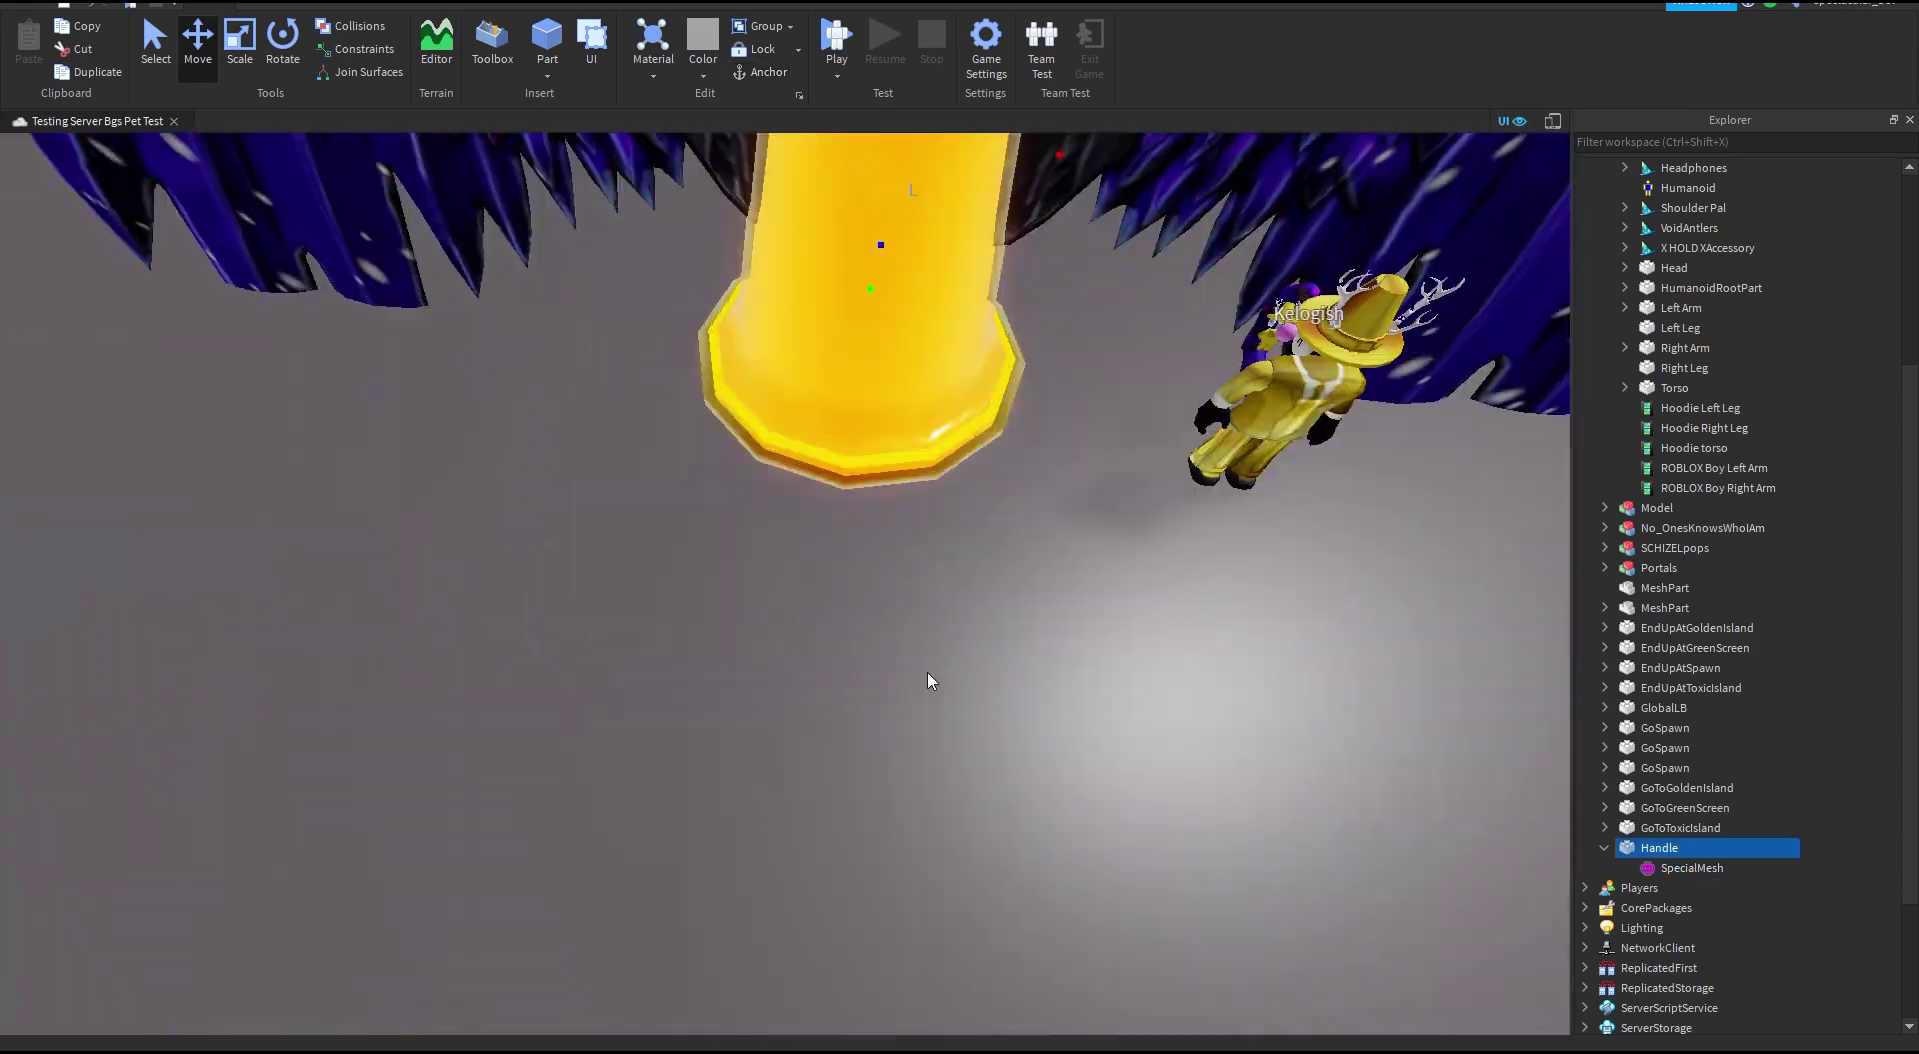
{"action": "key", "text": "Return"}
{"action": "key", "text": "Return"}
{"action": "left_click", "coordinate": [1660, 847]}
{"action": "scroll", "coordinate": [1085, 700], "scroll_direction": "up", "scroll_amount": 3}
{"action": "right_click_drag", "start_coordinate": [760, 760], "coordinate": [821, 734]}
Step: Take the ClockworksShades Handle out of the gold avatar into the Workspace and select its mesh for resizing
{"action": "left_click", "coordinate": [709, 718]}
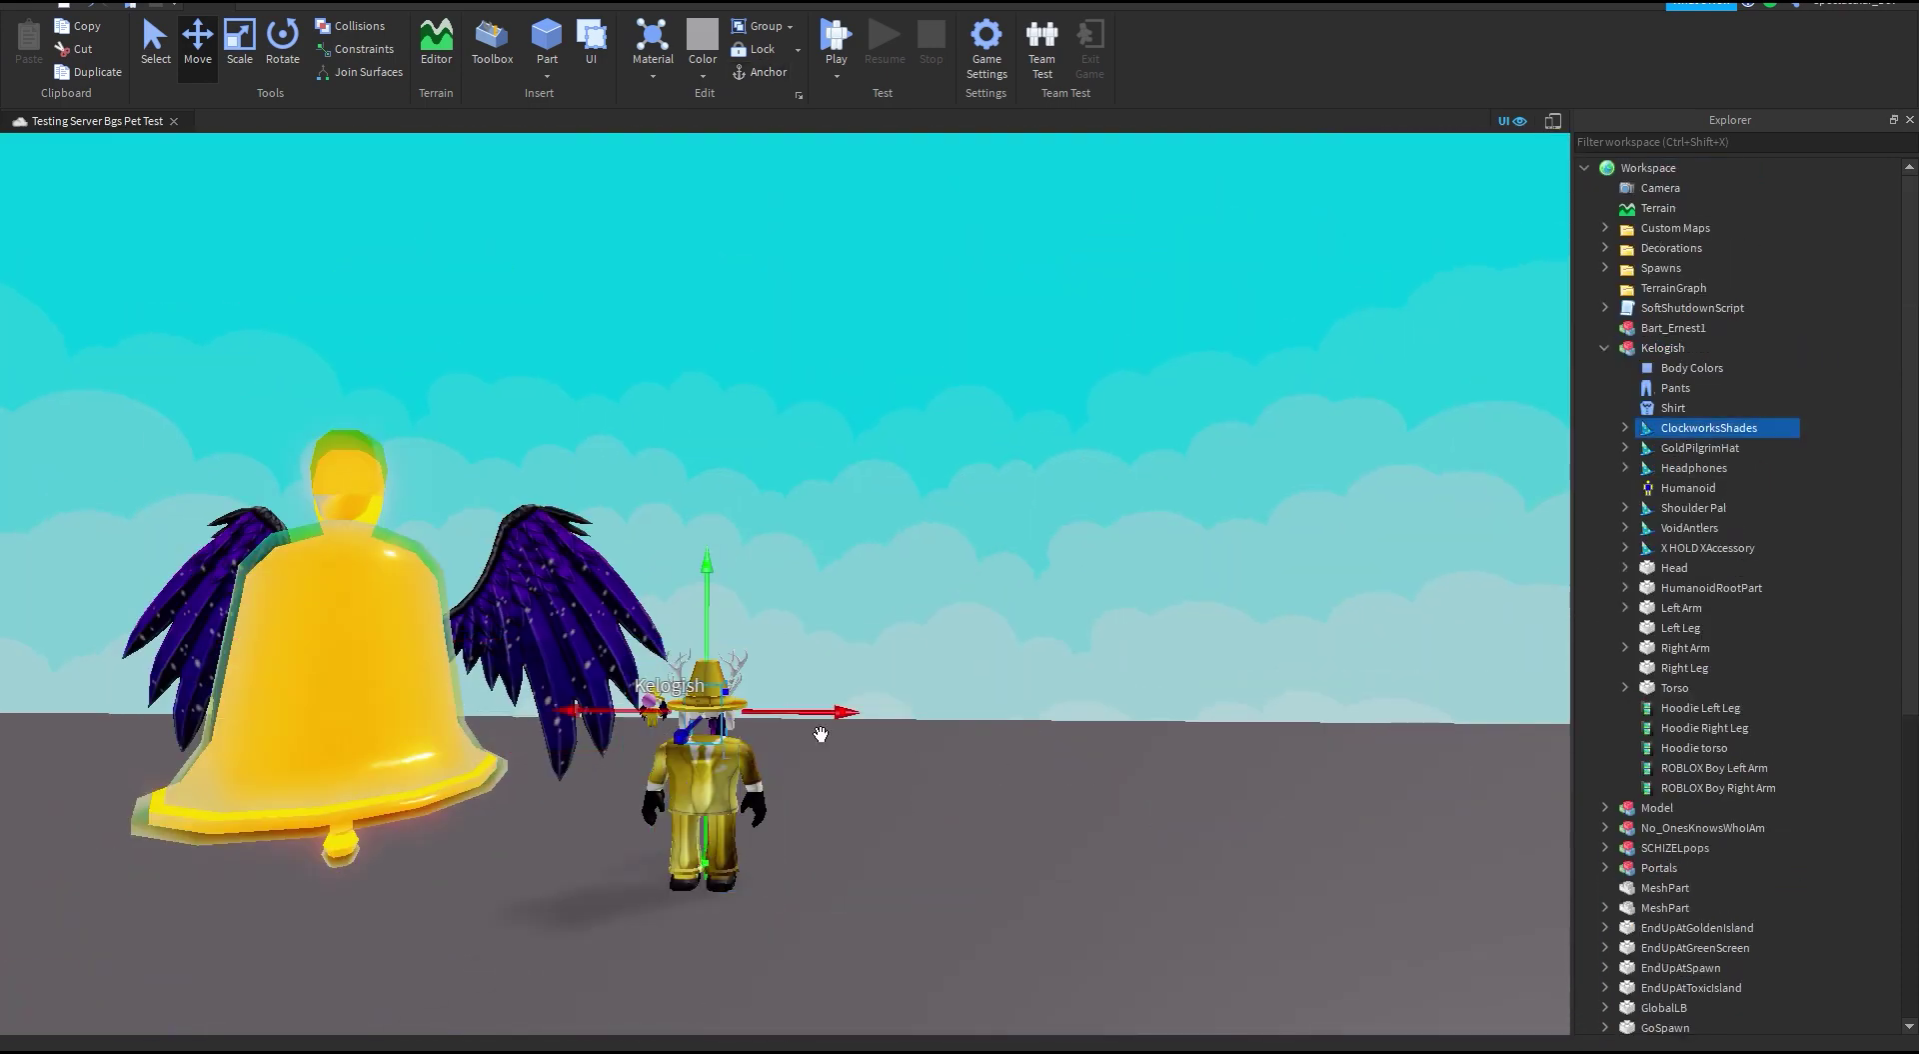
{"action": "left_click", "coordinate": [1626, 428]}
{"action": "left_click_drag", "start_coordinate": [1675, 468], "coordinate": [1651, 169]}
{"action": "scroll", "coordinate": [1692, 360], "scroll_direction": "down", "scroll_amount": 2}
{"action": "scroll", "coordinate": [1692, 360], "scroll_direction": "up", "scroll_amount": 2}
{"action": "left_click", "coordinate": [1606, 348]}
{"action": "left_click", "coordinate": [1605, 748]}
{"action": "left_click", "coordinate": [1668, 770]}
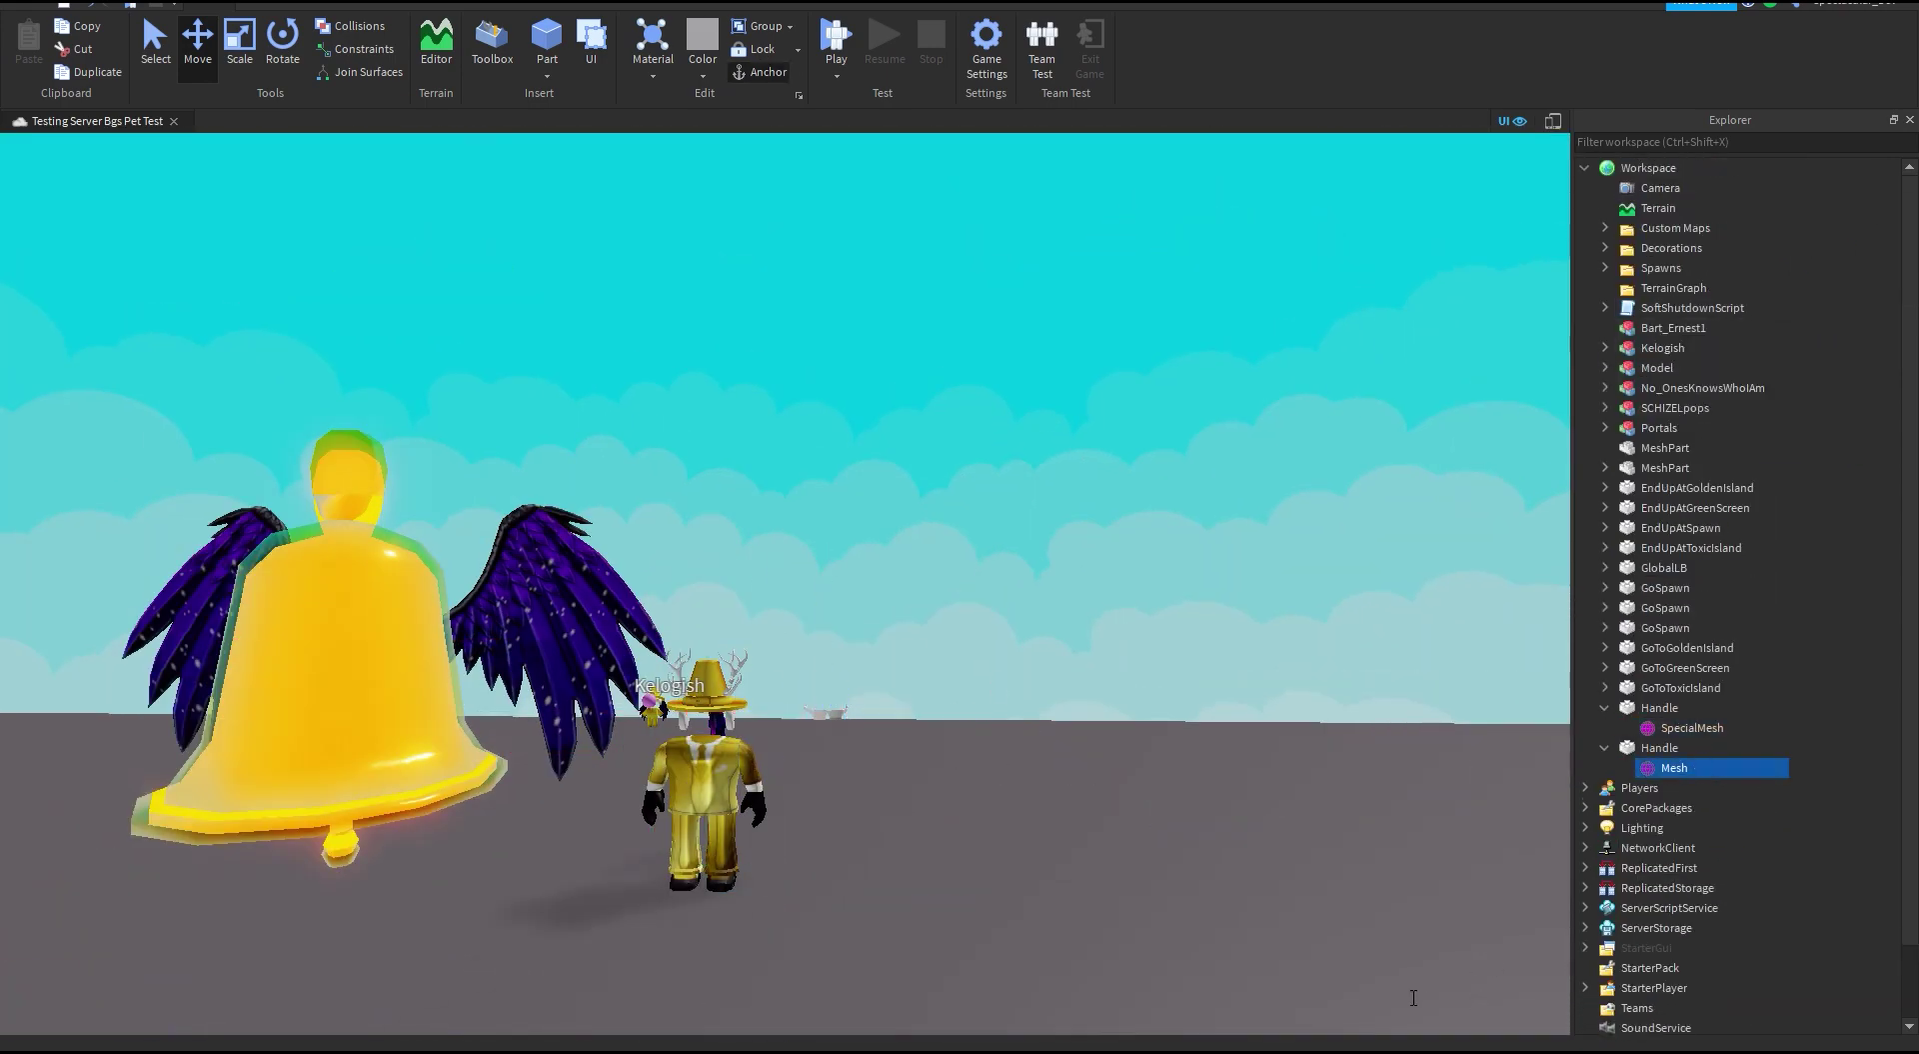
Step: Move the enlarged shades across the front of the bell and check their rotation
{"action": "left_click", "coordinate": [1659, 748]}
{"action": "left_click_drag", "start_coordinate": [645, 734], "coordinate": [155, 734]}
{"action": "right_click_drag", "start_coordinate": [600, 699], "coordinate": [1252, 731]}
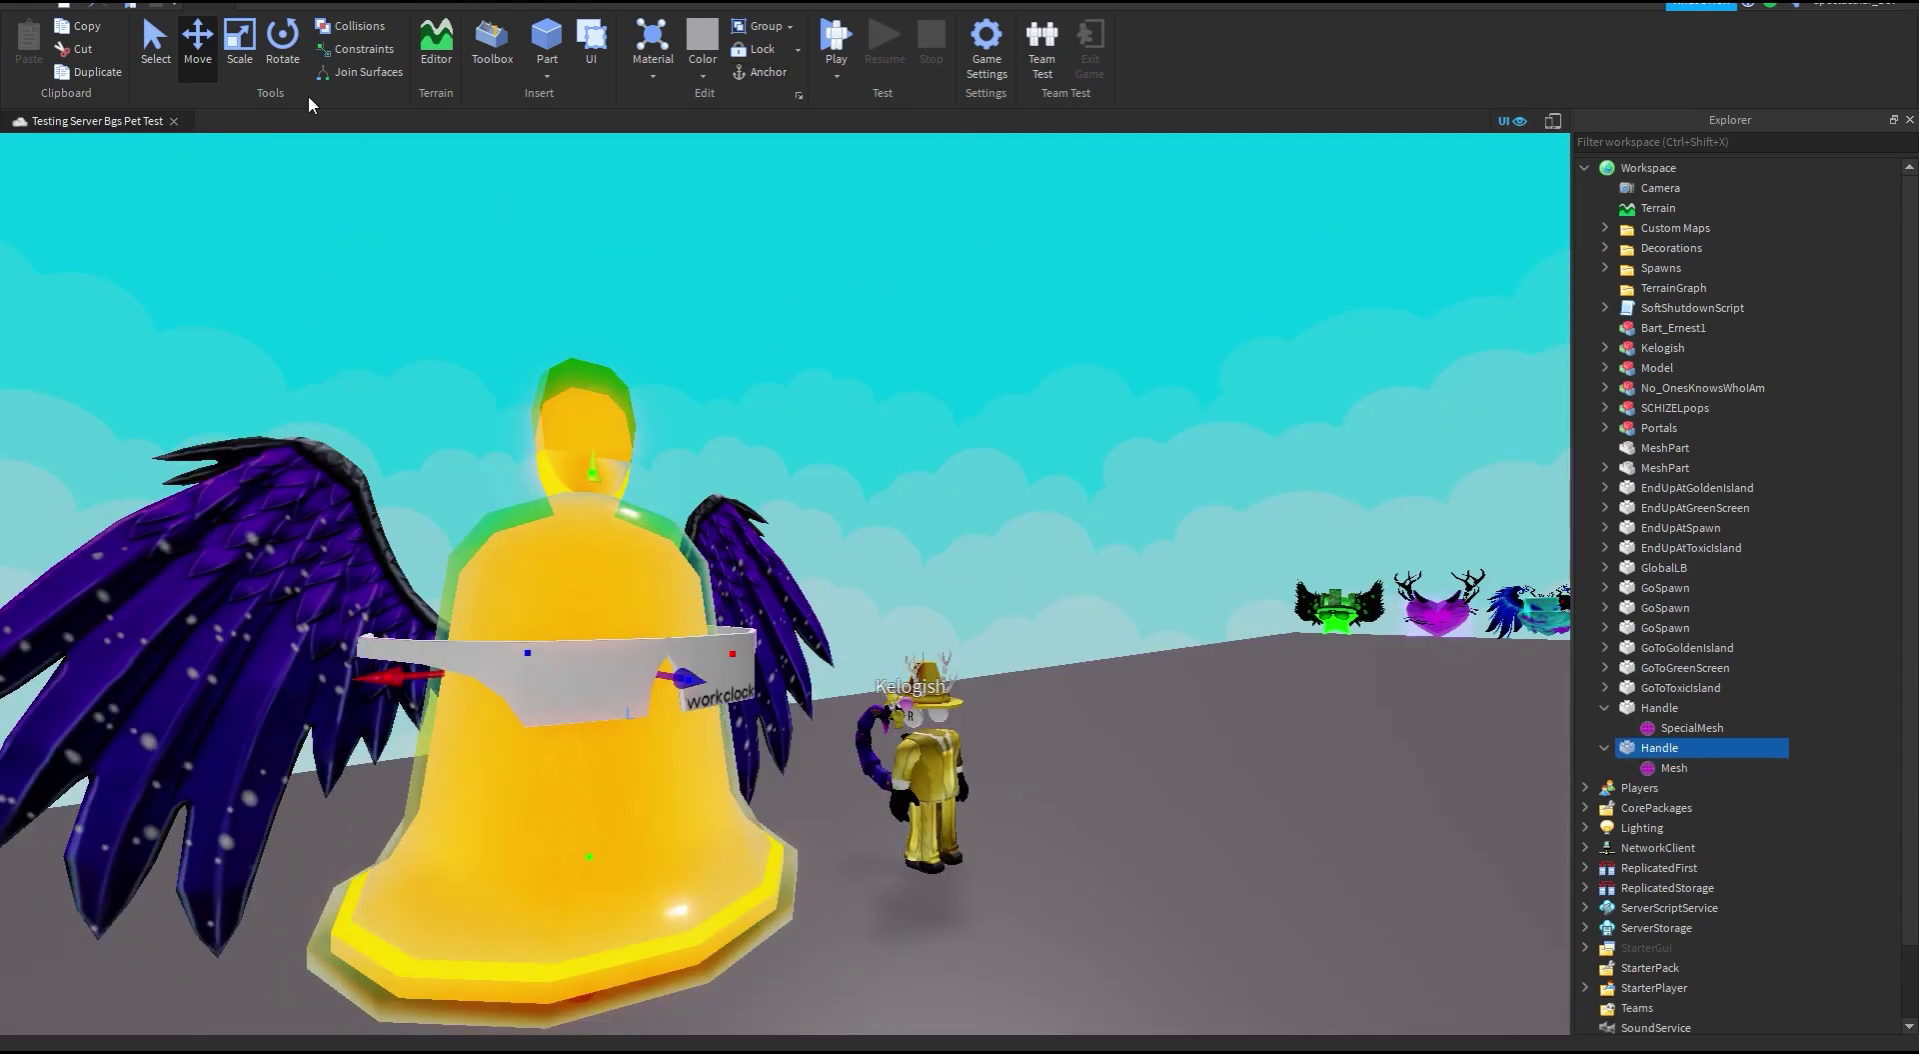
{"action": "left_click", "coordinate": [283, 45]}
{"action": "scroll", "coordinate": [796, 836], "scroll_direction": "down", "scroll_amount": 3}
{"action": "scroll", "coordinate": [796, 836], "scroll_direction": "up", "scroll_amount": 4}
{"action": "right_click_drag", "start_coordinate": [796, 836], "coordinate": [857, 711]}
Step: Take the GoldPilgrimHat Handle out of the avatar into the Workspace in front of the bell
{"action": "left_click", "coordinate": [198, 45]}
{"action": "left_click", "coordinate": [715, 734]}
{"action": "left_click", "coordinate": [1606, 348]}
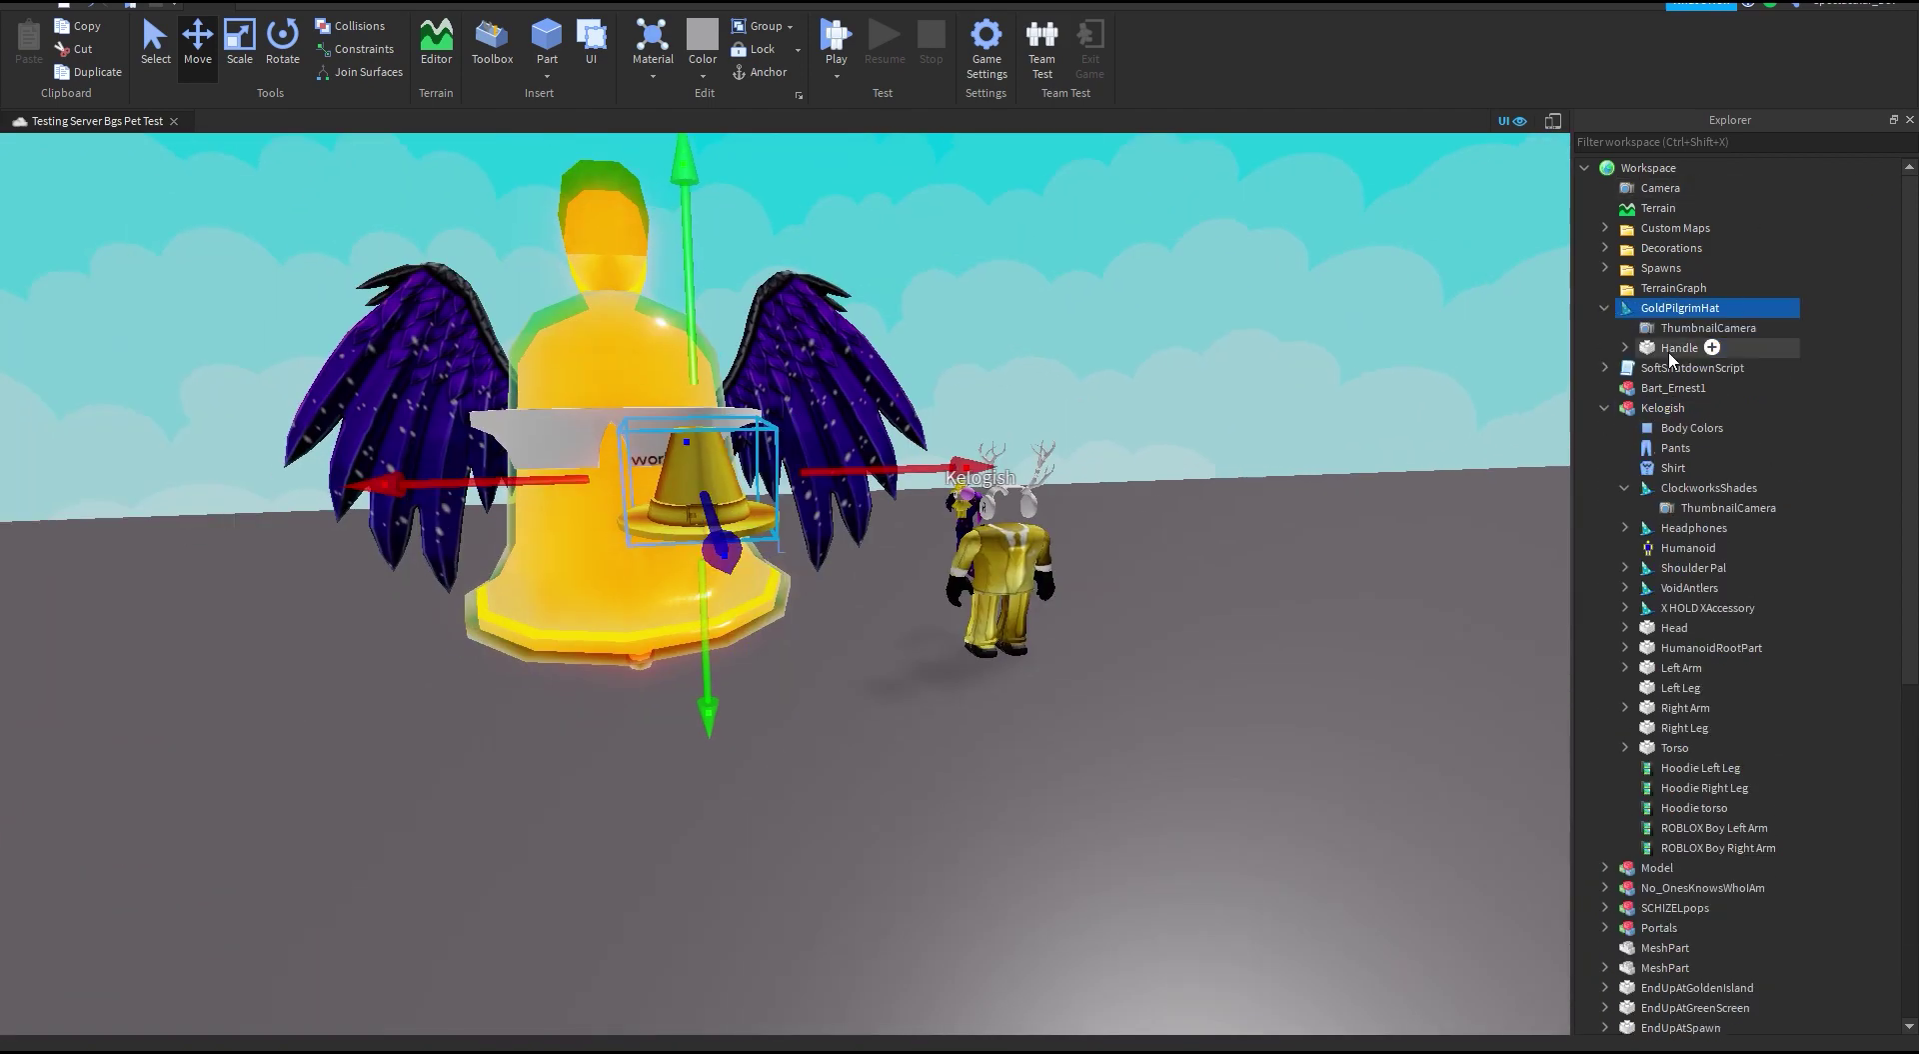
{"action": "scroll", "coordinate": [1657, 847], "scroll_direction": "down", "scroll_amount": 8}
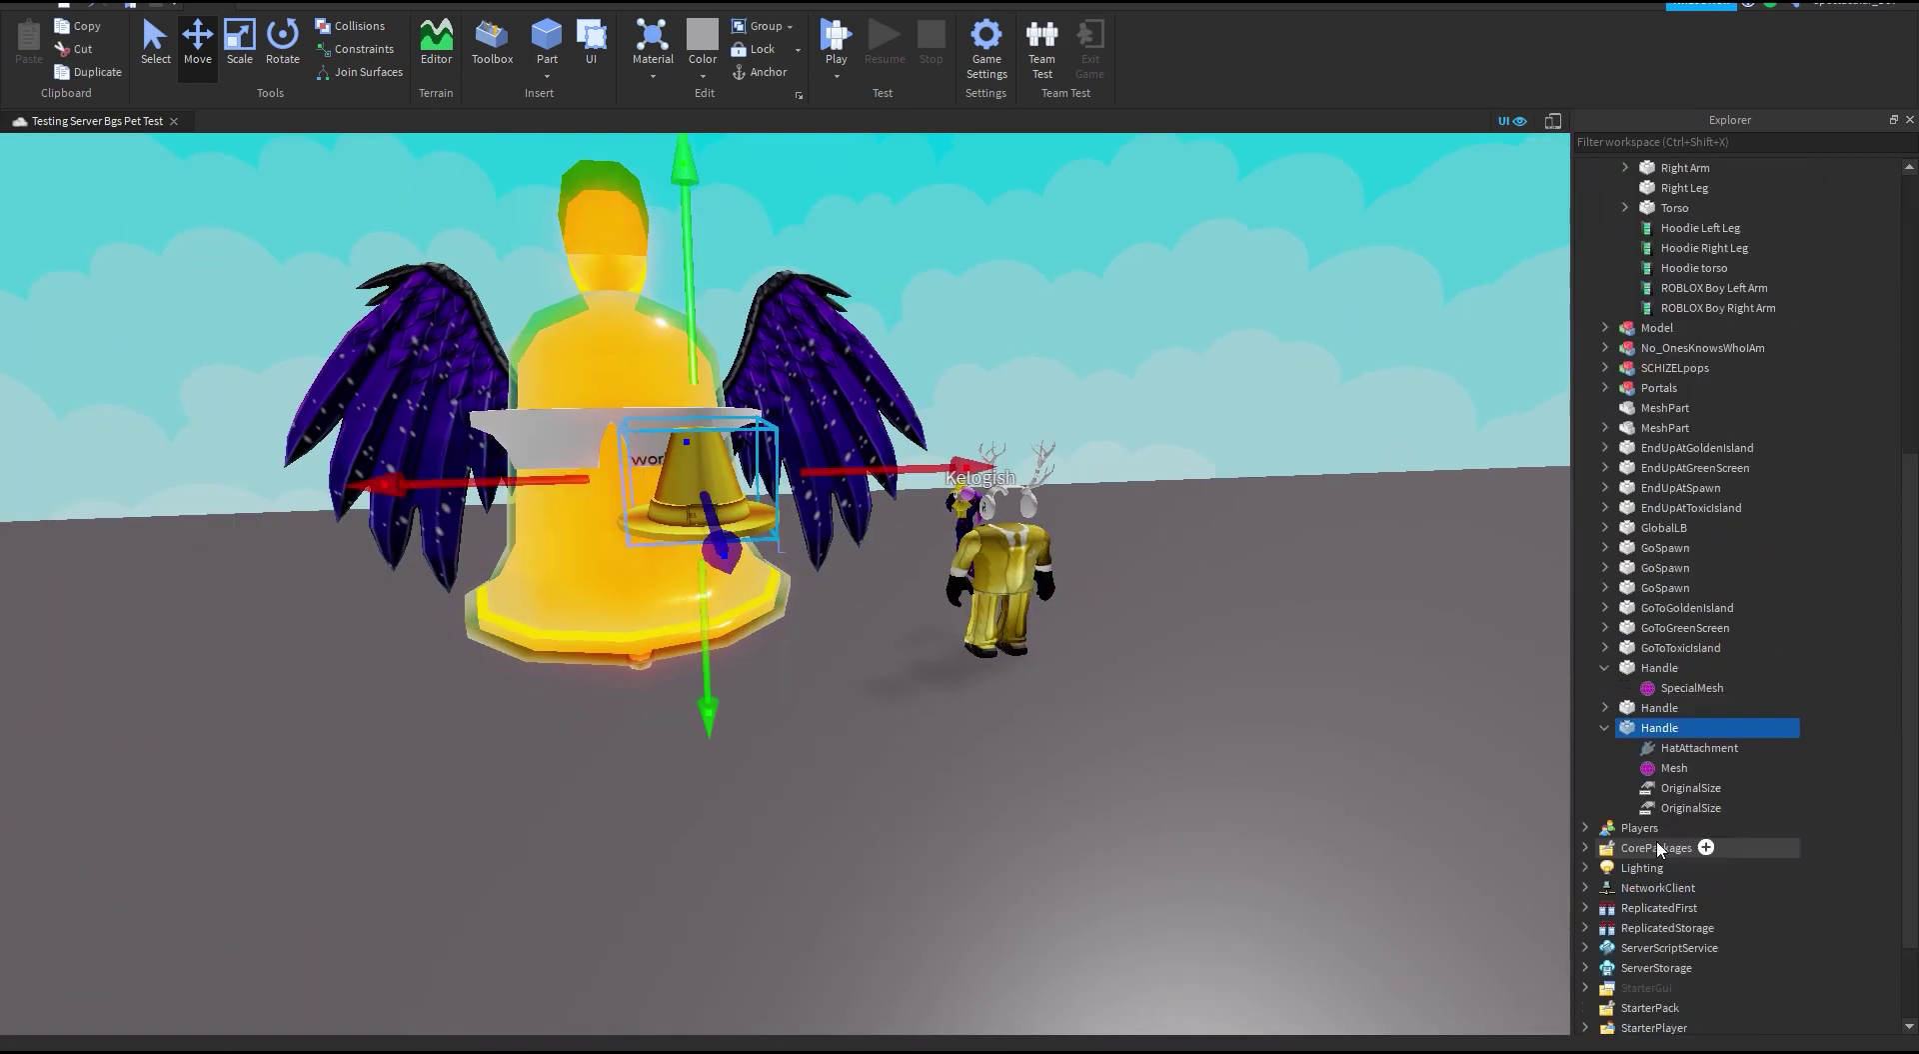
Step: Place the gold hat on top of the bell and strip its Handle down to the mesh
{"action": "left_click", "coordinate": [700, 485]}
{"action": "right_click_drag", "start_coordinate": [720, 560], "coordinate": [899, 523]}
{"action": "left_click_drag", "start_coordinate": [707, 585], "coordinate": [390, 585]}
{"action": "left_click_drag", "start_coordinate": [560, 425], "coordinate": [560, 230]}
{"action": "right_click_drag", "start_coordinate": [900, 520], "coordinate": [712, 494]}
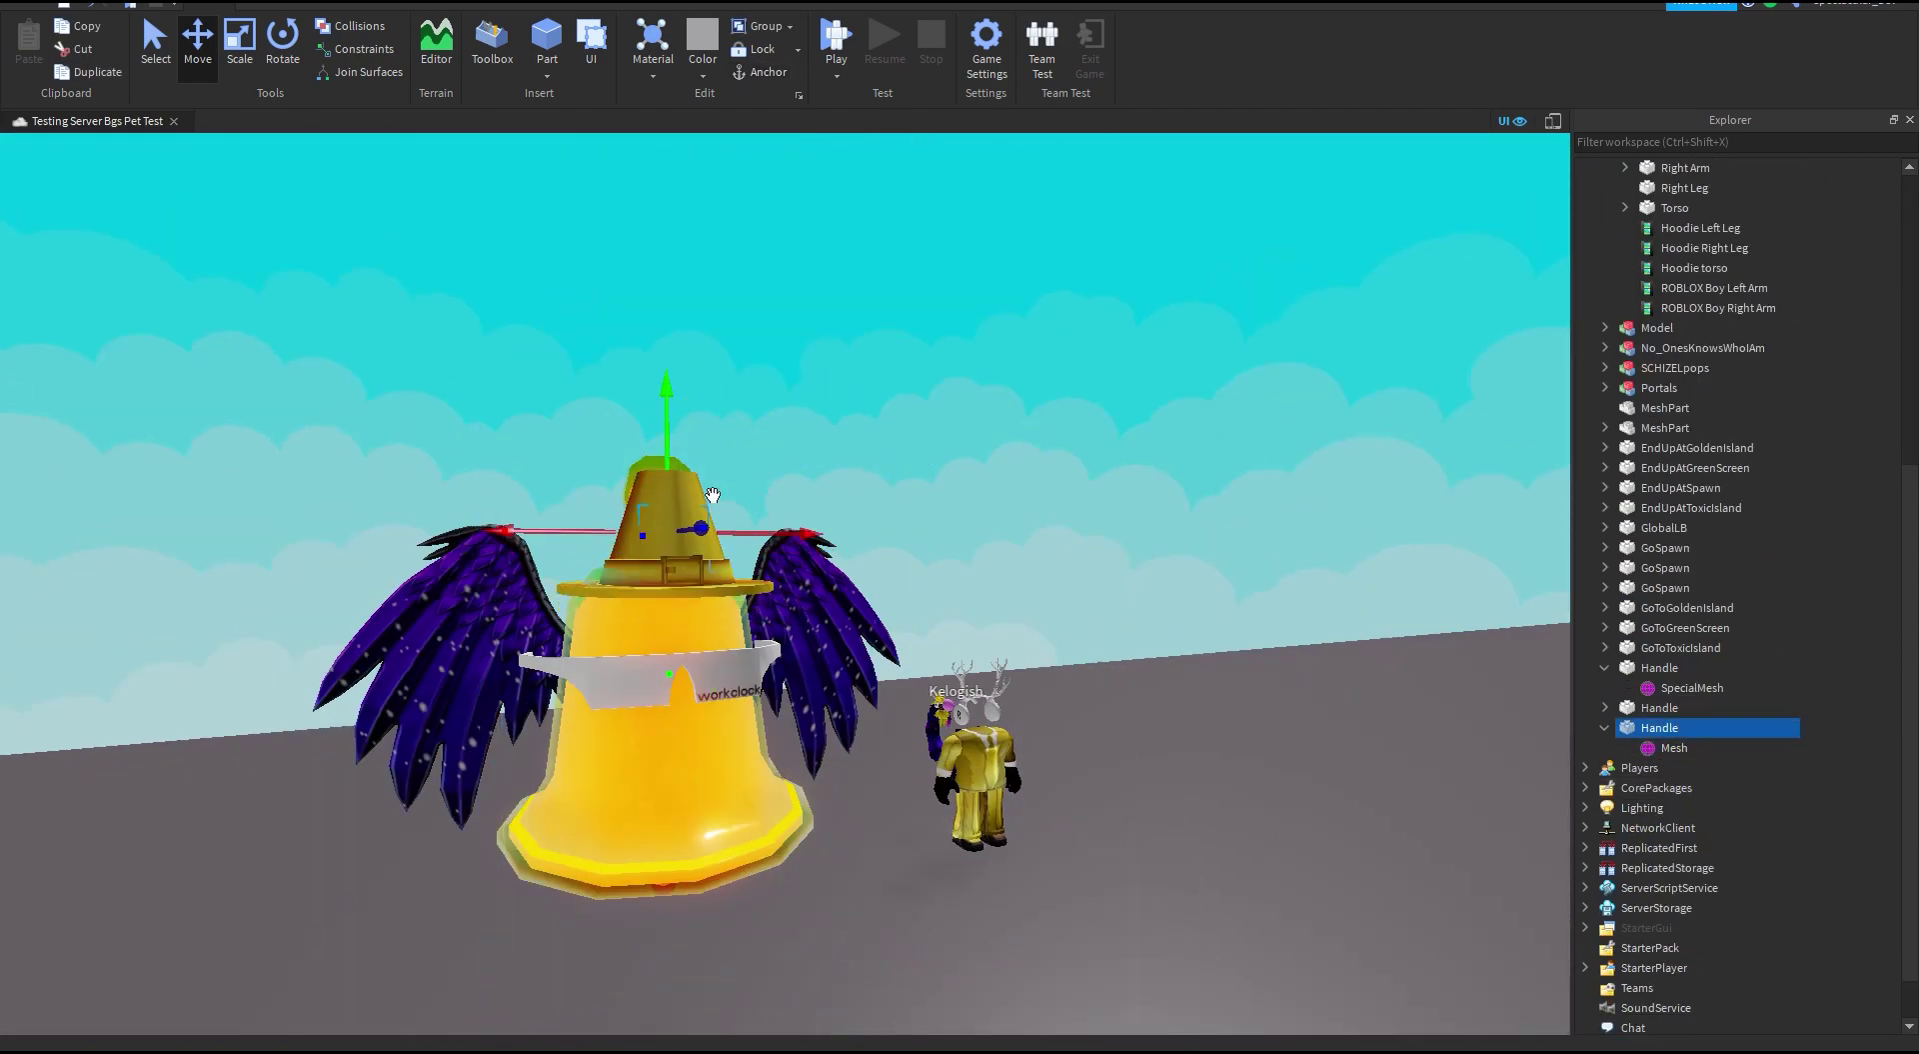
Step: Enlarge the gold hat's mesh and adjust its rotation and position over the bell's top
{"action": "left_click", "coordinate": [659, 520]}
{"action": "right_click_drag", "start_coordinate": [860, 559], "coordinate": [900, 660]}
{"action": "left_click", "coordinate": [283, 45]}
{"action": "left_click", "coordinate": [1674, 748]}
{"action": "left_click", "coordinate": [1660, 727]}
{"action": "key", "text": "ctrl+2"}
{"action": "key", "text": "f"}
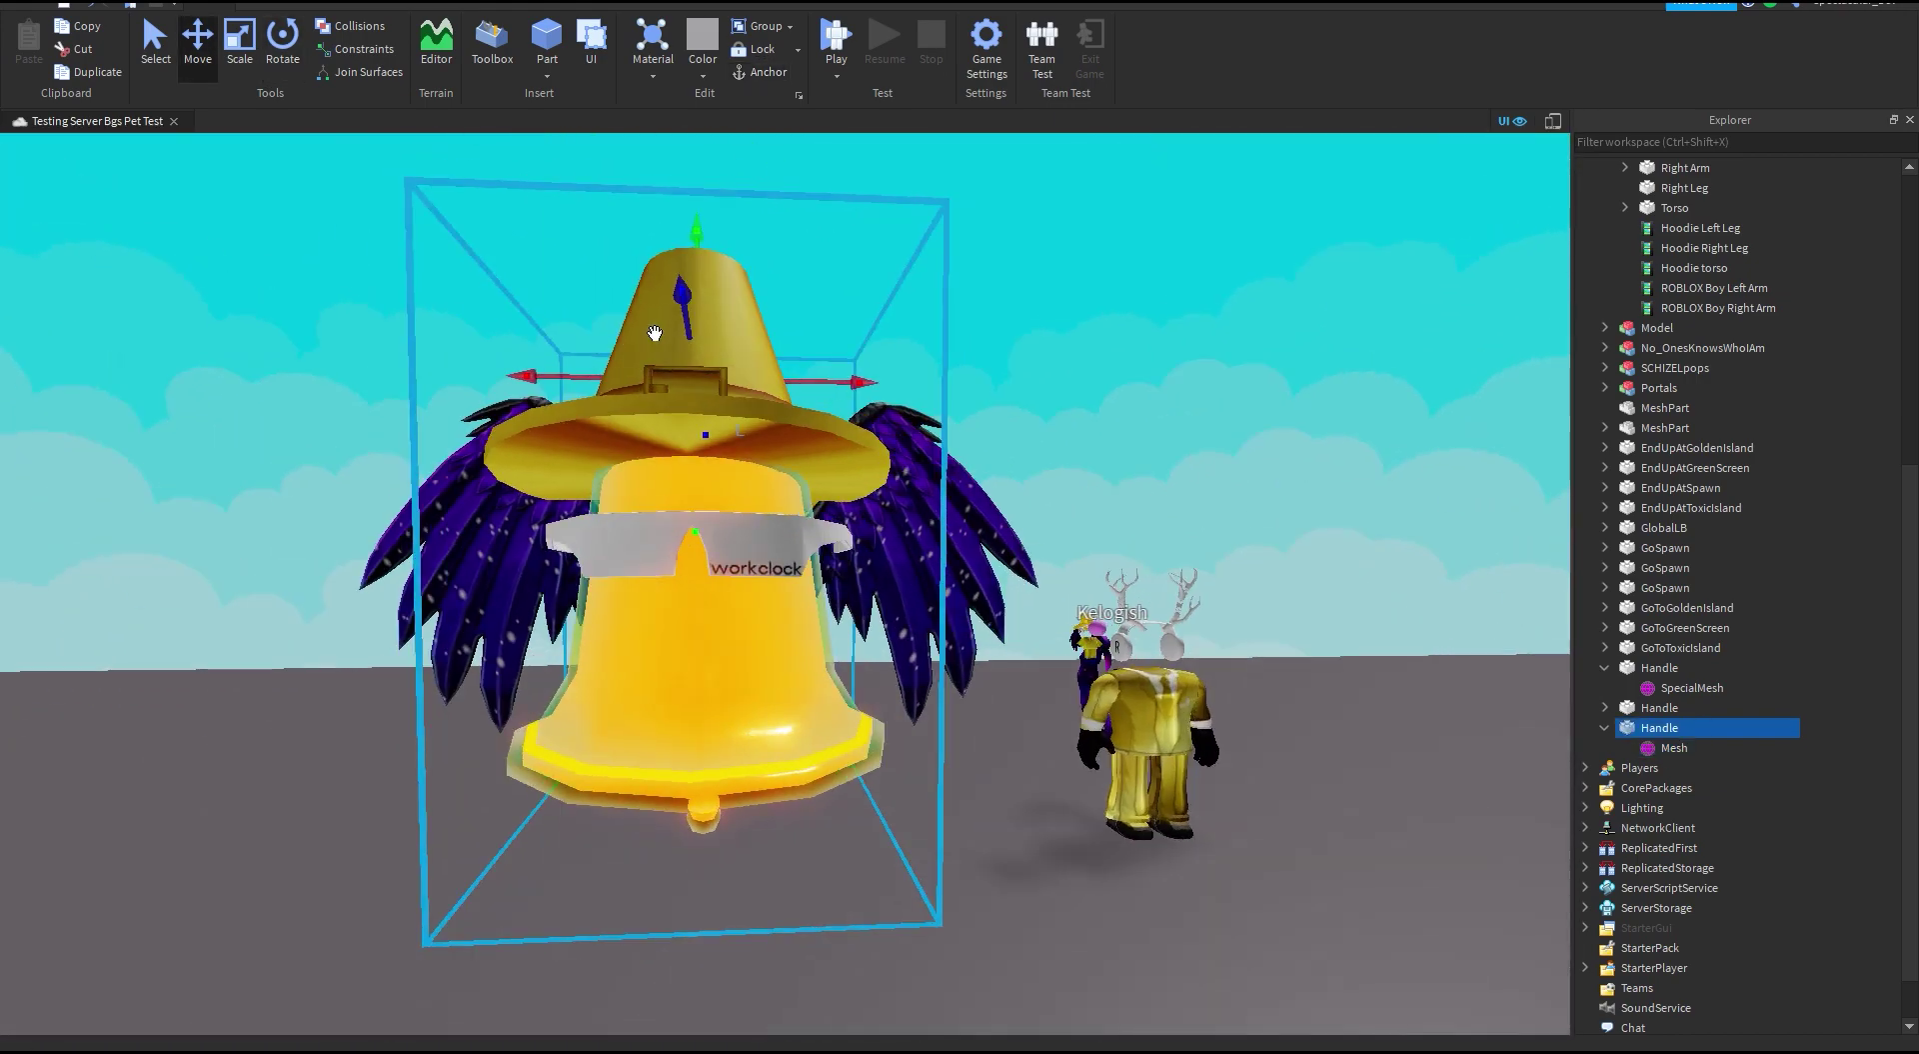
{"action": "right_click_drag", "start_coordinate": [820, 483], "coordinate": [700, 560]}
{"action": "left_click_drag", "start_coordinate": [640, 488], "coordinate": [689, 496]}
{"action": "mouse_move", "coordinate": [719, 505]}
{"action": "right_mouse_down"}
{"action": "mouse_move", "coordinate": [661, 502]}
{"action": "mouse_move", "coordinate": [690, 520]}
{"action": "right_mouse_up"}
Step: Pull the VoidAntlers off the gold avatar and move their Handle into the Workspace
{"action": "left_click", "coordinate": [1650, 708]}
{"action": "left_click", "coordinate": [1624, 667]}
{"action": "left_click", "coordinate": [968, 682]}
{"action": "right_click_drag", "start_coordinate": [968, 682], "coordinate": [954, 686]}
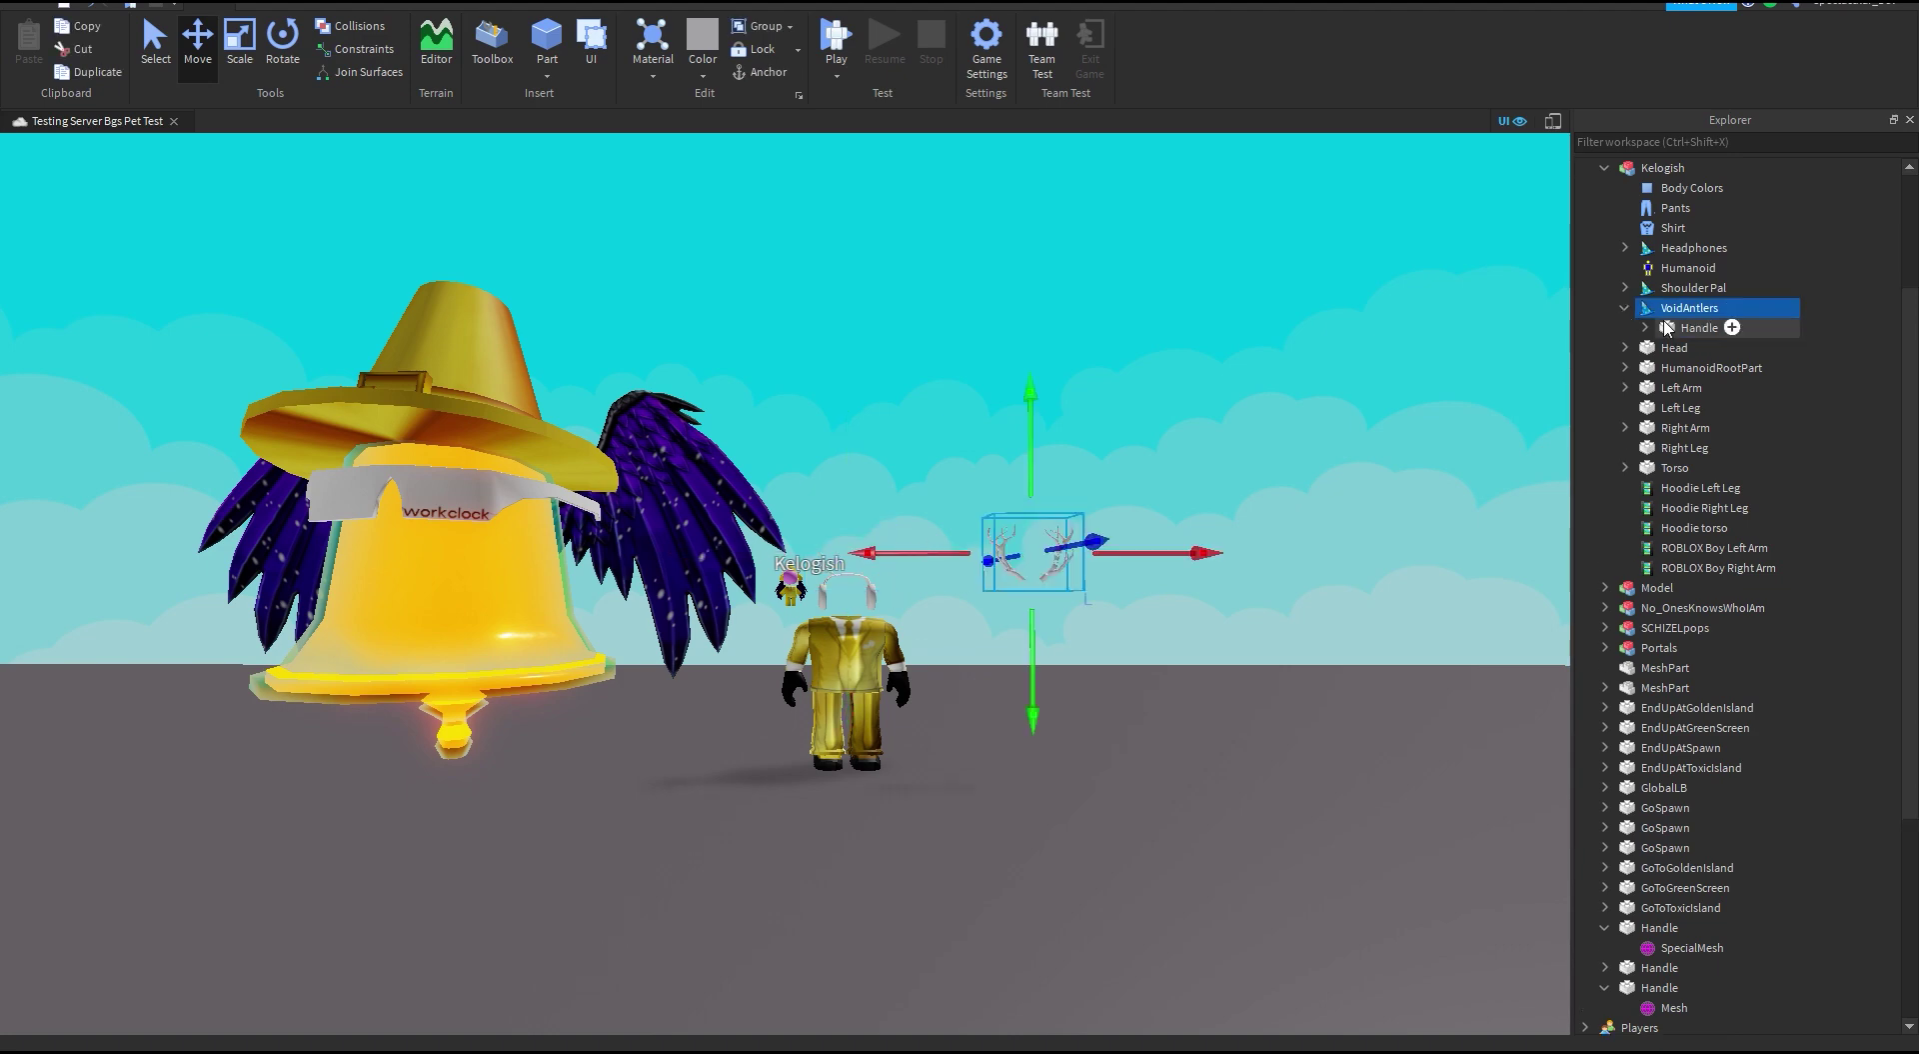
{"action": "left_click", "coordinate": [1668, 328]}
{"action": "key", "text": "ctrl+x"}
{"action": "key", "text": "ctrl+v"}
Step: Enlarge the antlers over the bell's hat and strip their Handle down to the SpecialMesh
{"action": "left_click_drag", "start_coordinate": [1203, 553], "coordinate": [699, 398]}
{"action": "scroll", "coordinate": [1677, 800], "scroll_direction": "down", "scroll_amount": 5}
{"action": "left_click", "coordinate": [1604, 887]}
{"action": "left_click", "coordinate": [1677, 912]}
{"action": "key", "text": "Delete"}
{"action": "left_click", "coordinate": [1659, 888]}
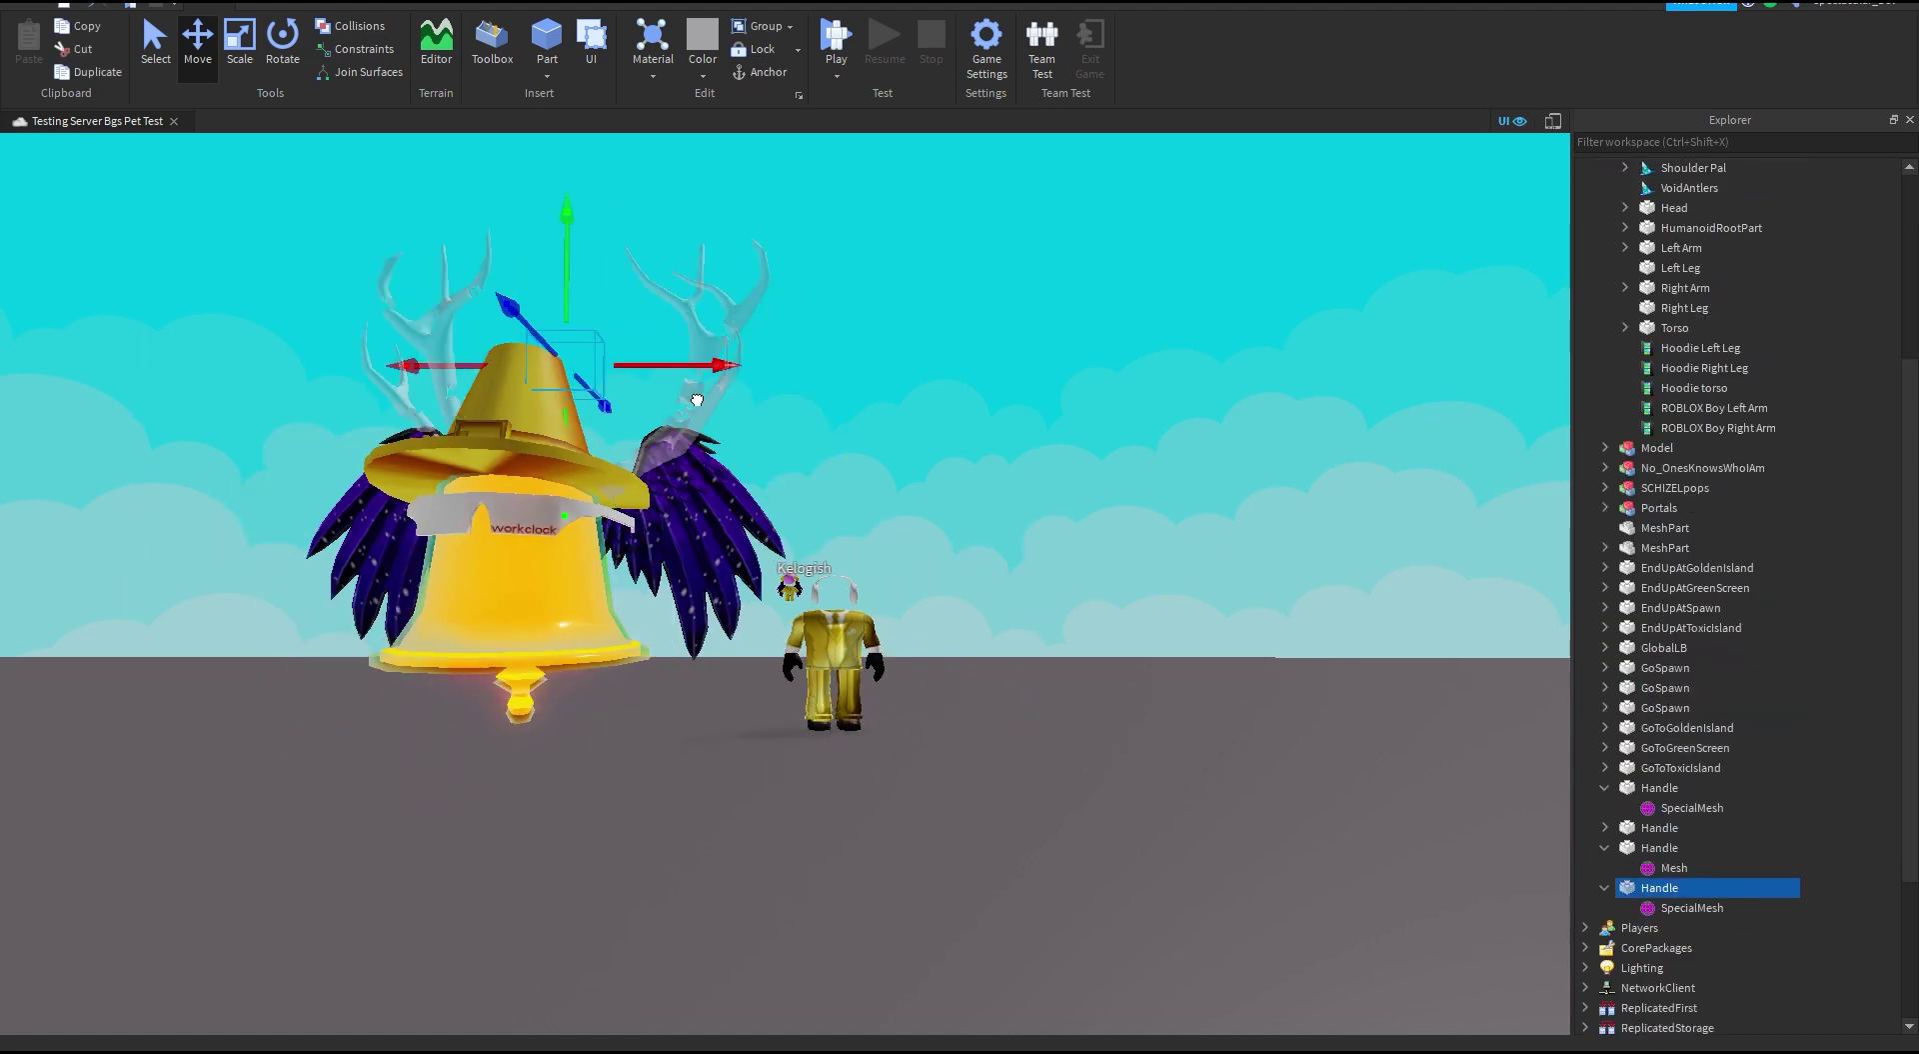
Step: Adjust the antlers' mesh and seat them behind the hat in line with the wings and shades
{"action": "right_click_drag", "start_coordinate": [699, 398], "coordinate": [759, 540]}
{"action": "left_click", "coordinate": [1692, 907]}
{"action": "left_click", "coordinate": [1691, 908]}
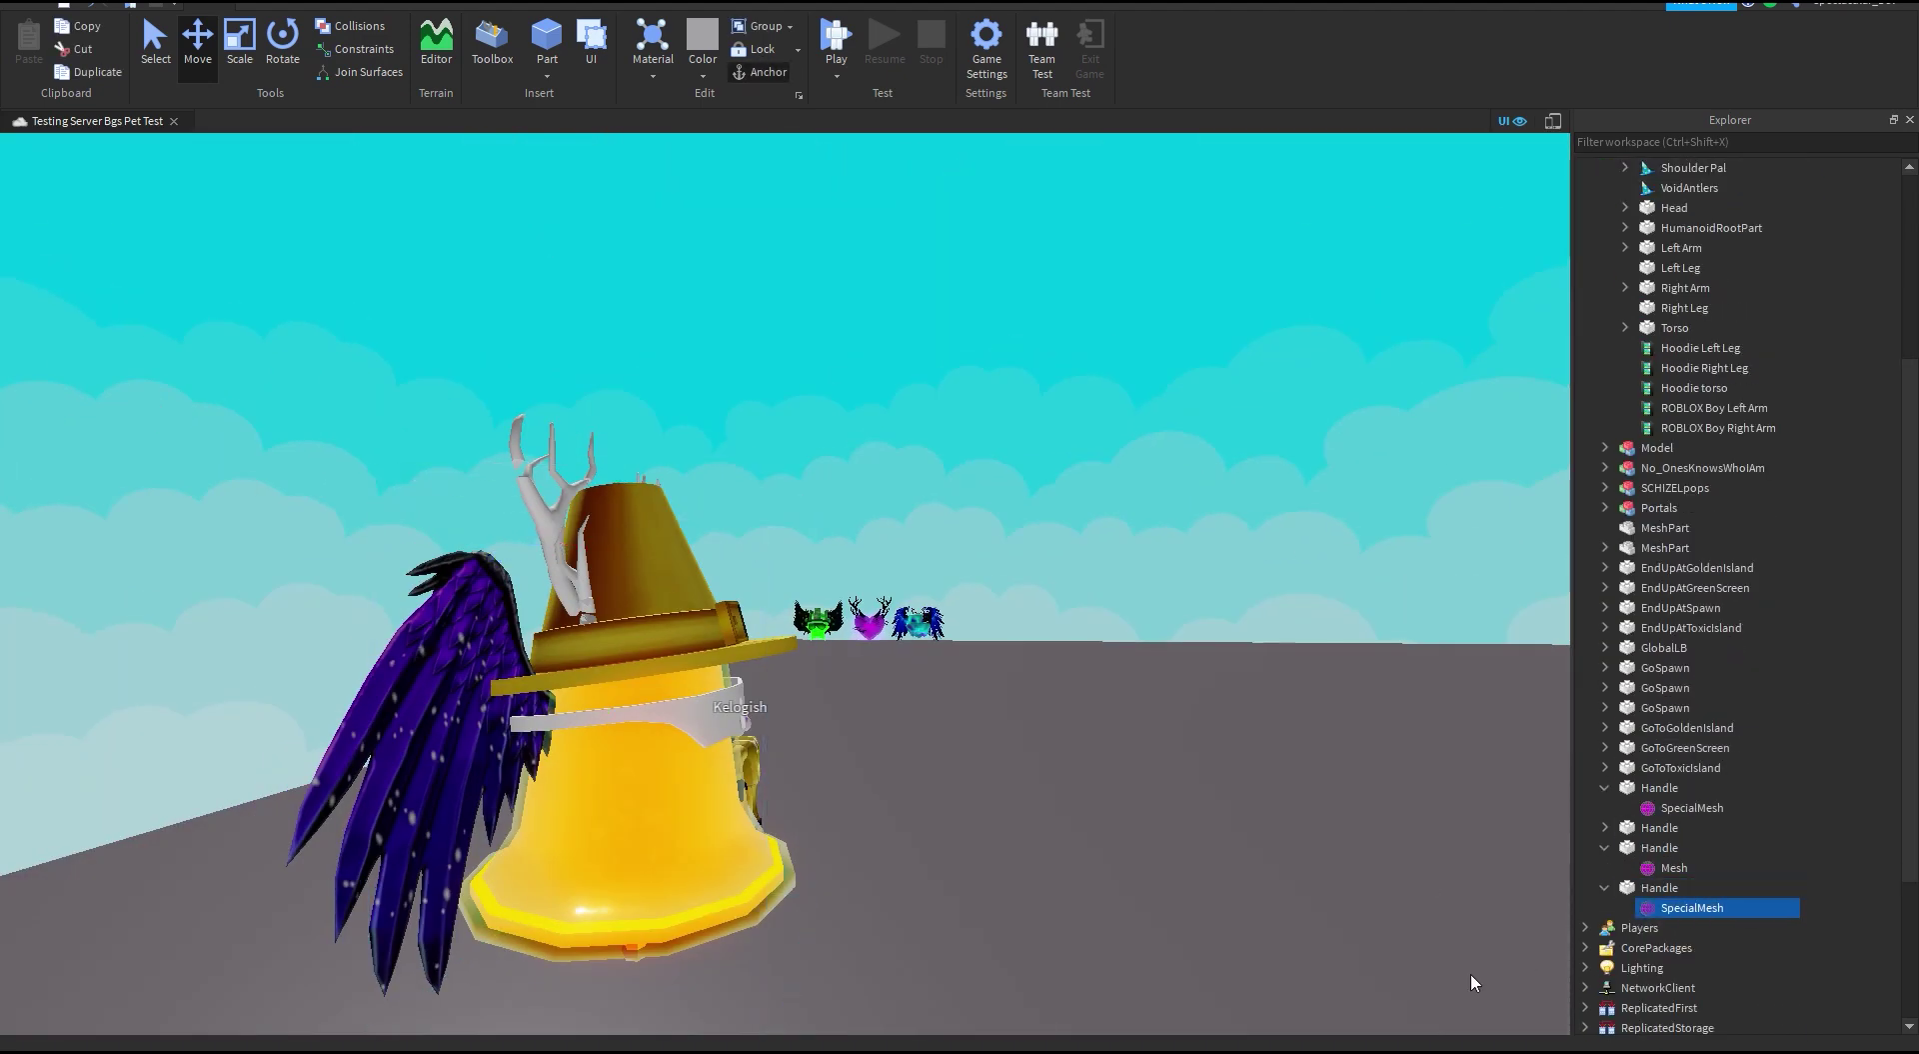
{"action": "left_click", "coordinate": [1659, 887]}
{"action": "right_click_drag", "start_coordinate": [779, 720], "coordinate": [860, 700]}
{"action": "left_click", "coordinate": [282, 45]}
{"action": "left_click", "coordinate": [1660, 787]}
{"action": "left_click", "coordinate": [1660, 828]}
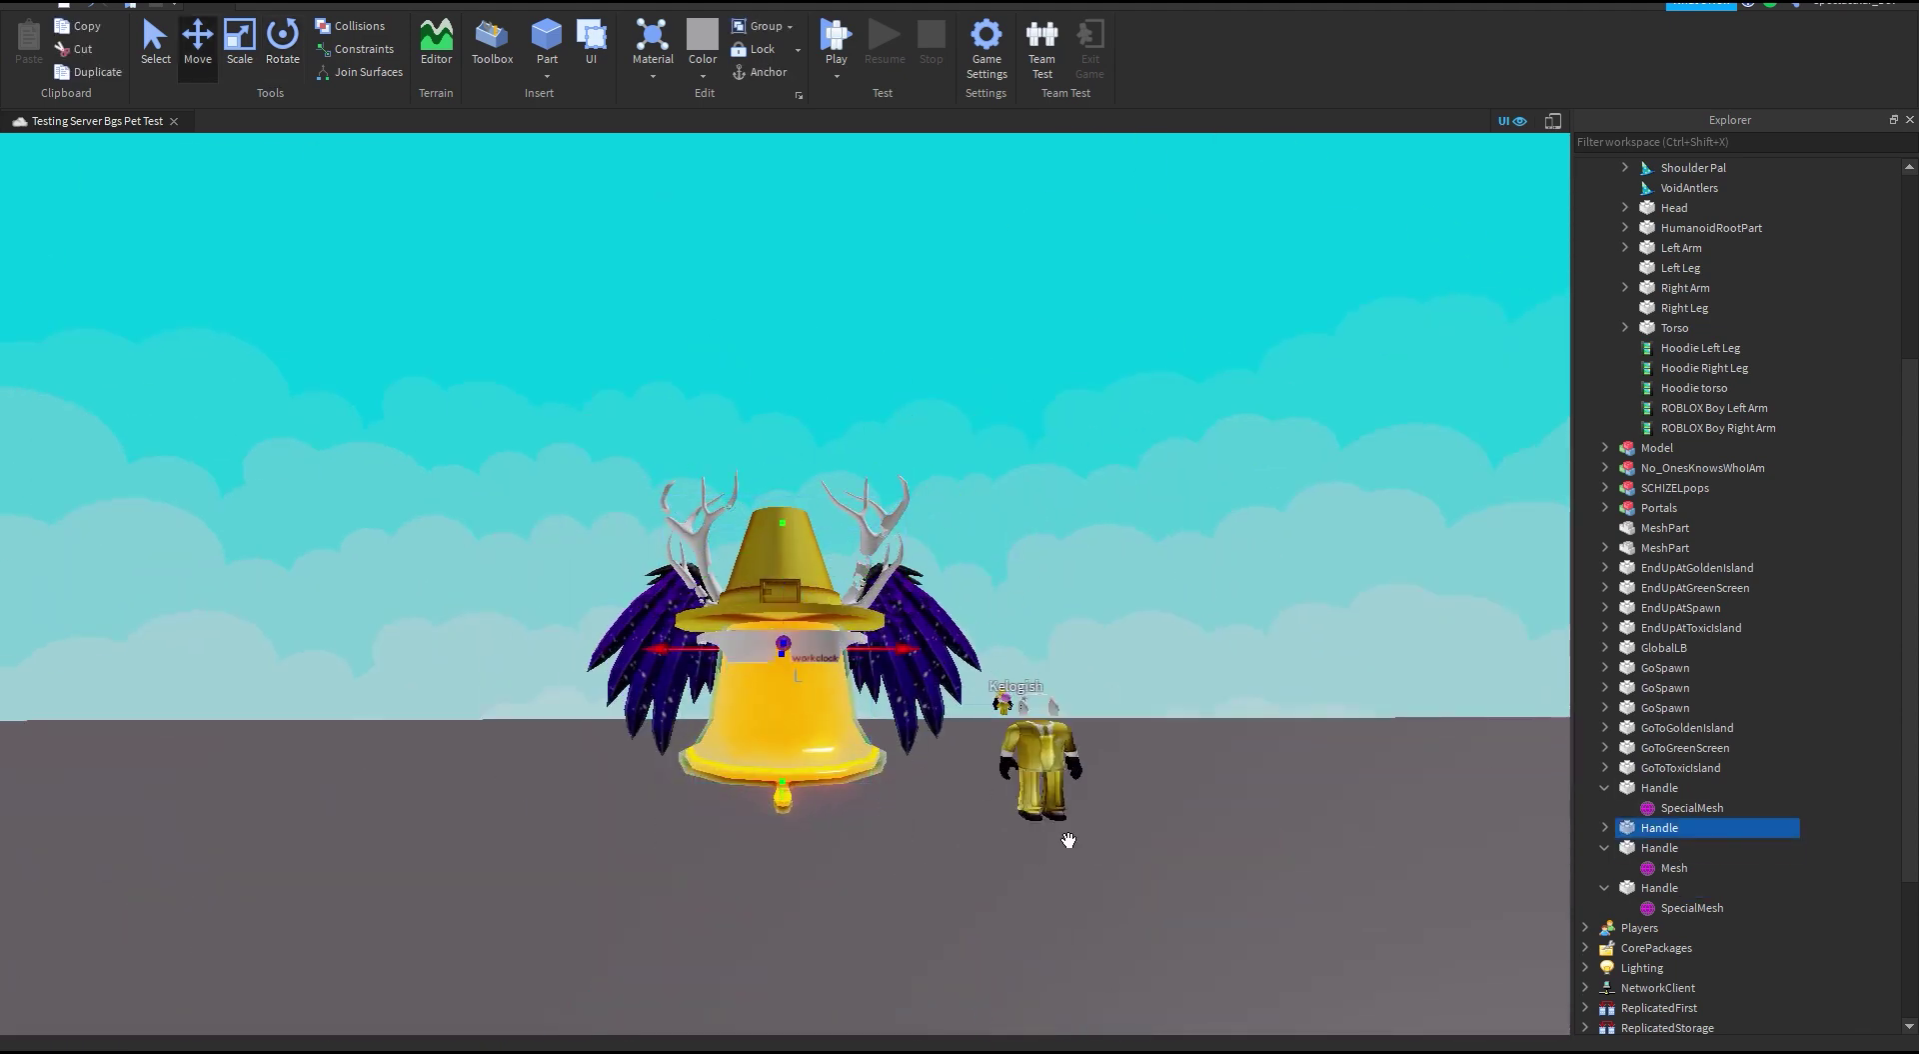
Step: Delete the remaining gold avatar model from the Workspace
{"action": "left_click", "coordinate": [1048, 790]}
{"action": "left_click", "coordinate": [1605, 967]}
{"action": "left_click", "coordinate": [1042, 759]}
{"action": "key", "text": "Delete"}
Step: Group the bell's accessory Handles into one model and name it Hats
{"action": "left_click", "coordinate": [1699, 747]}
{"action": "left_click", "coordinate": [1680, 688], "text": "shift"}
{"action": "key", "text": "ctrl+g"}
{"action": "mouse_move", "coordinate": [858, 527]}
{"action": "left_mouse_down"}
{"action": "mouse_move", "coordinate": [537, 521]}
{"action": "mouse_move", "coordinate": [841, 522]}
{"action": "left_mouse_up"}
{"action": "type", "text": "Hats"}
{"action": "key", "text": "Return"}
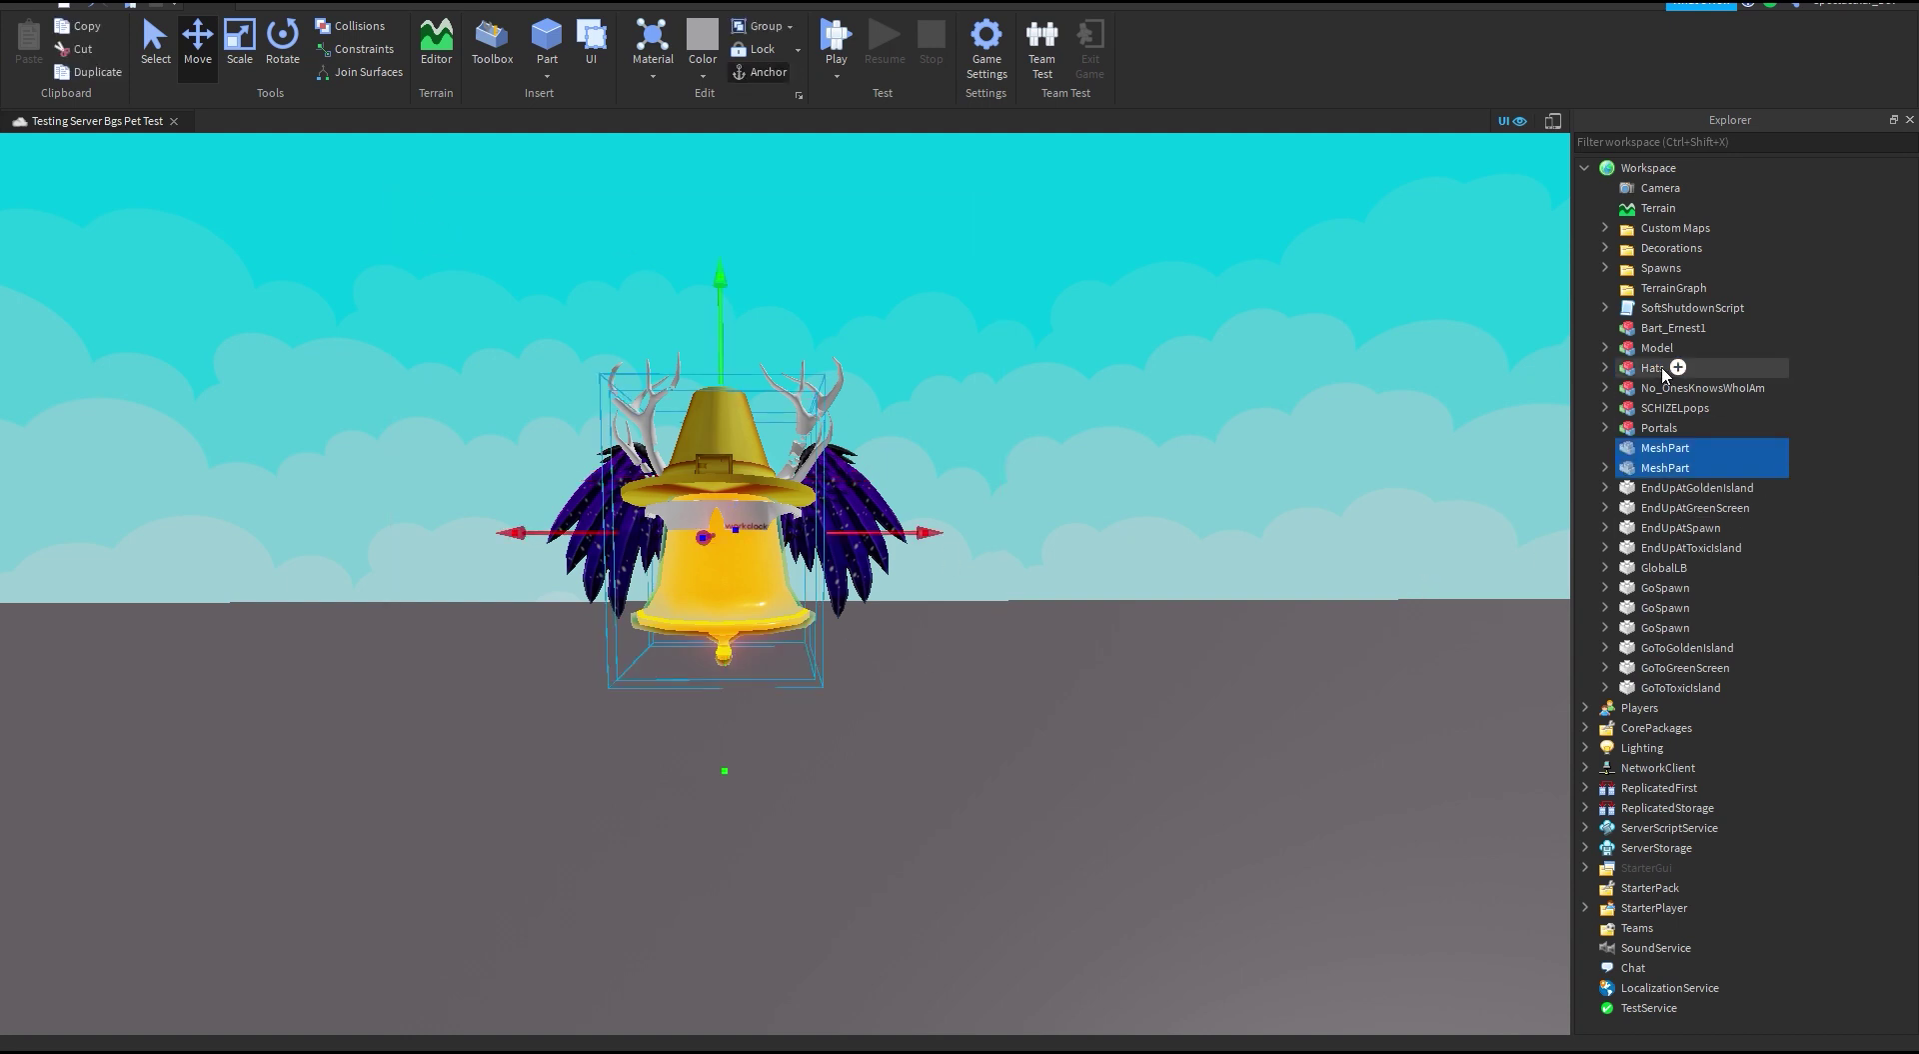
Step: Group the bell's two MeshParts with the Hats model and rename the new model Kelogish
{"action": "left_click_drag", "start_coordinate": [1654, 372], "coordinate": [1650, 360]}
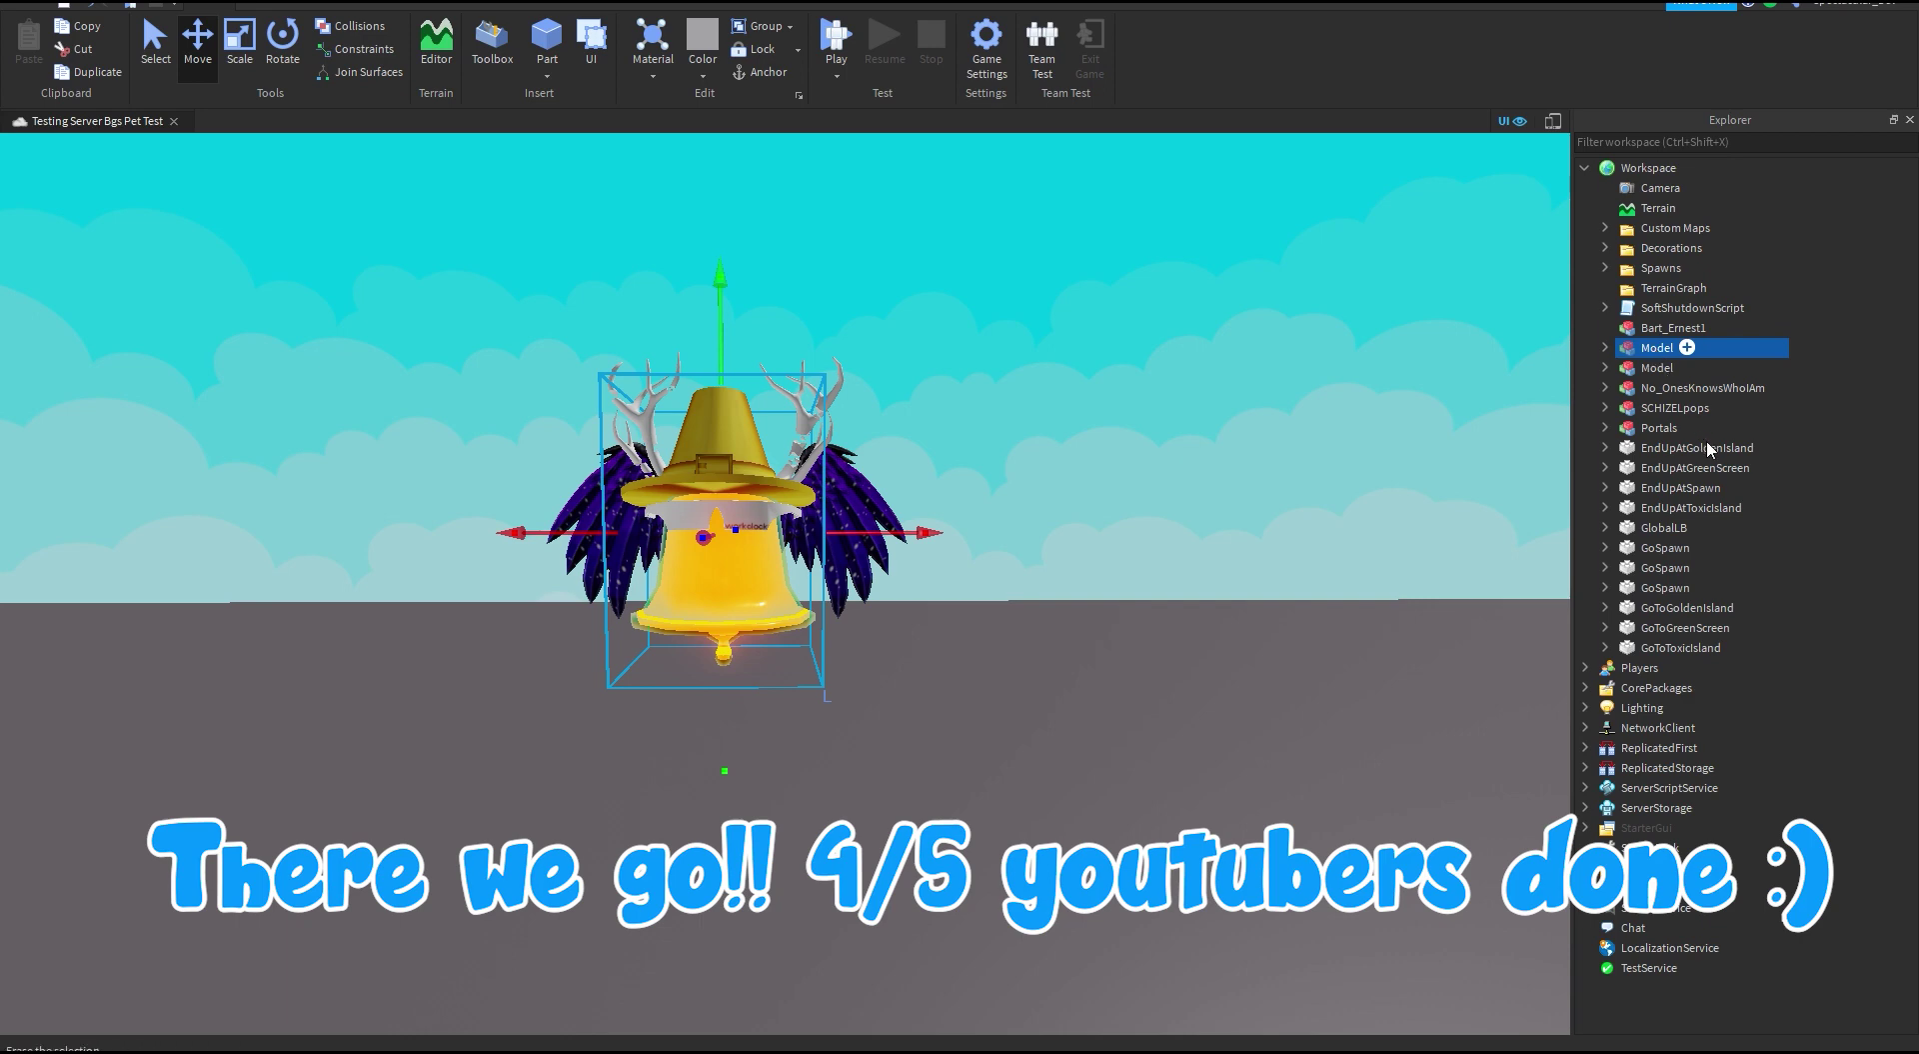
{"action": "type", "text": "Kelogis"}
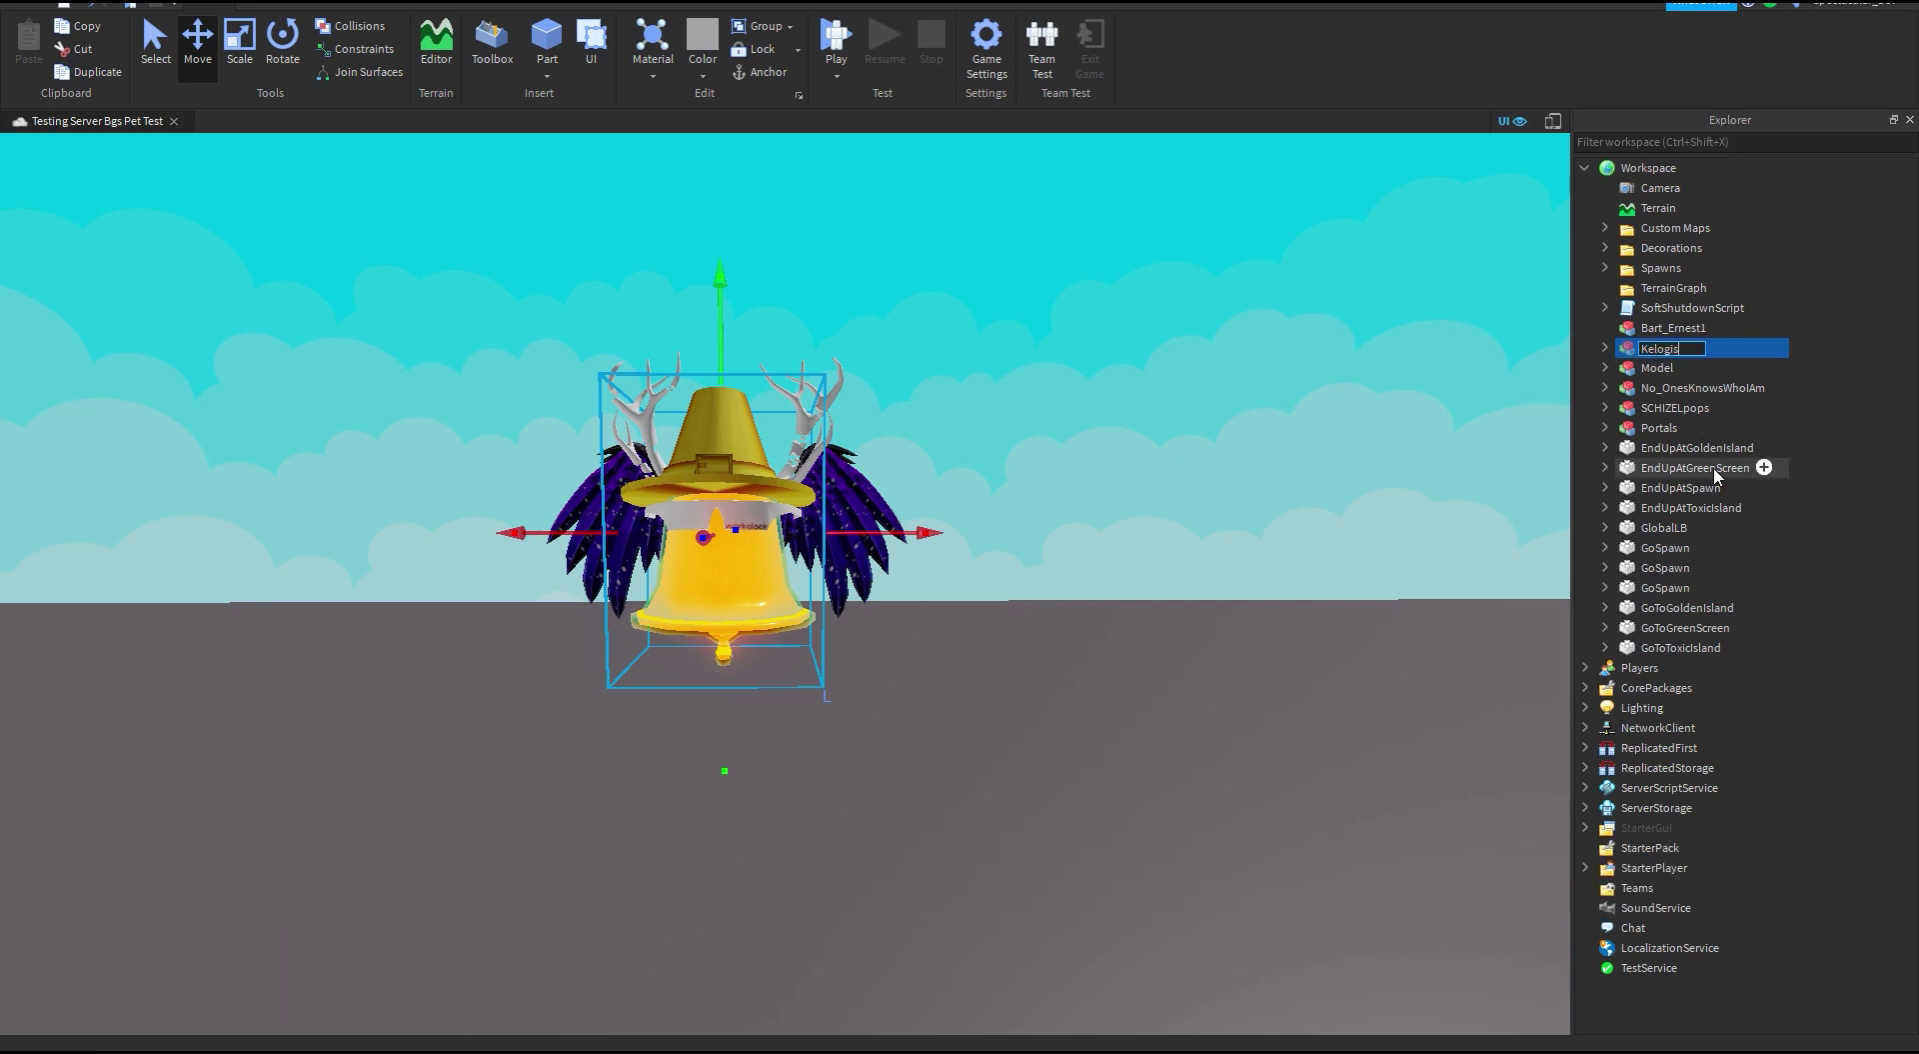
{"action": "type", "text": "saw"}
Step: Move the Kelogish bell pet next to the teal cube pet and rotate it to face forward
{"action": "right_click_drag", "start_coordinate": [993, 656], "coordinate": [936, 622]}
{"action": "key", "text": "w"}
{"action": "left_click_drag", "start_coordinate": [937, 621], "coordinate": [891, 788]}
{"action": "right_click_drag", "start_coordinate": [893, 772], "coordinate": [892, 789]}
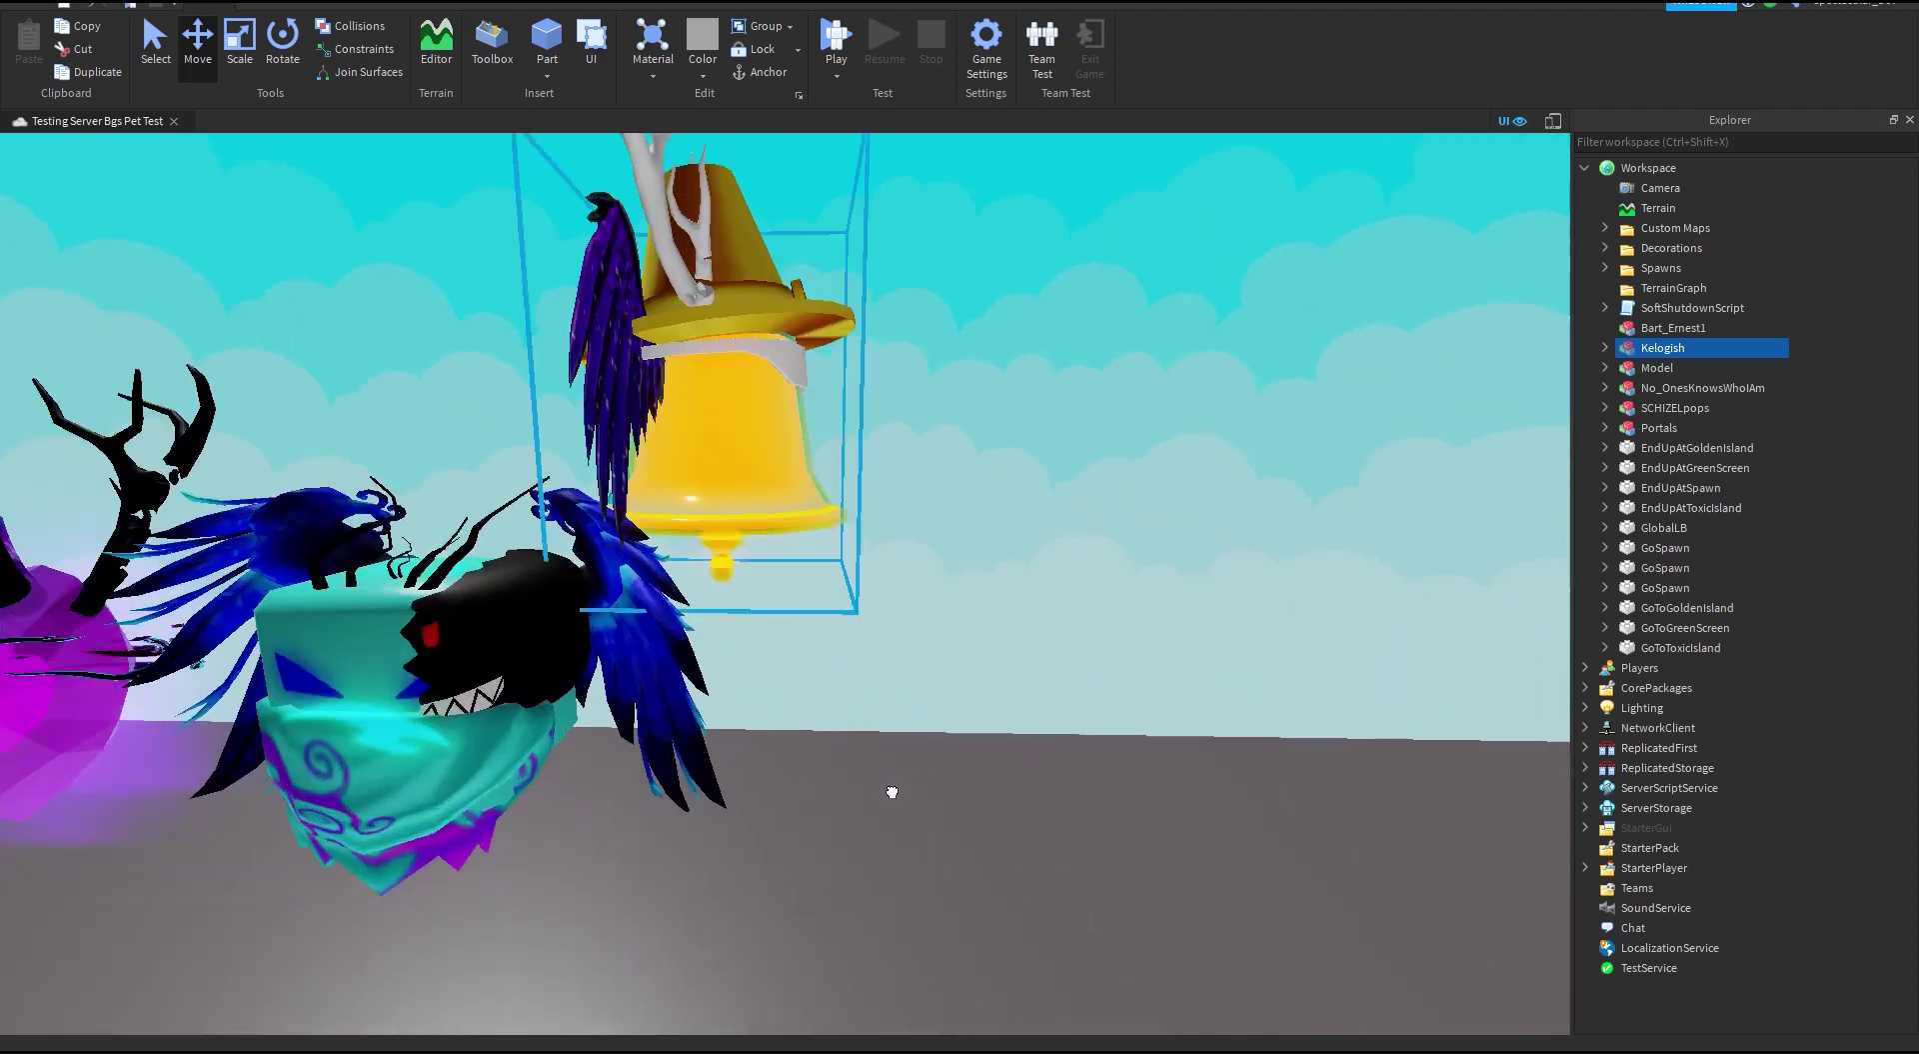
{"action": "left_click_drag", "start_coordinate": [892, 789], "coordinate": [913, 716]}
{"action": "key", "text": "ctrl+r"}
{"action": "key", "text": "ctrl+r"}
{"action": "key", "text": "ctrl+r"}
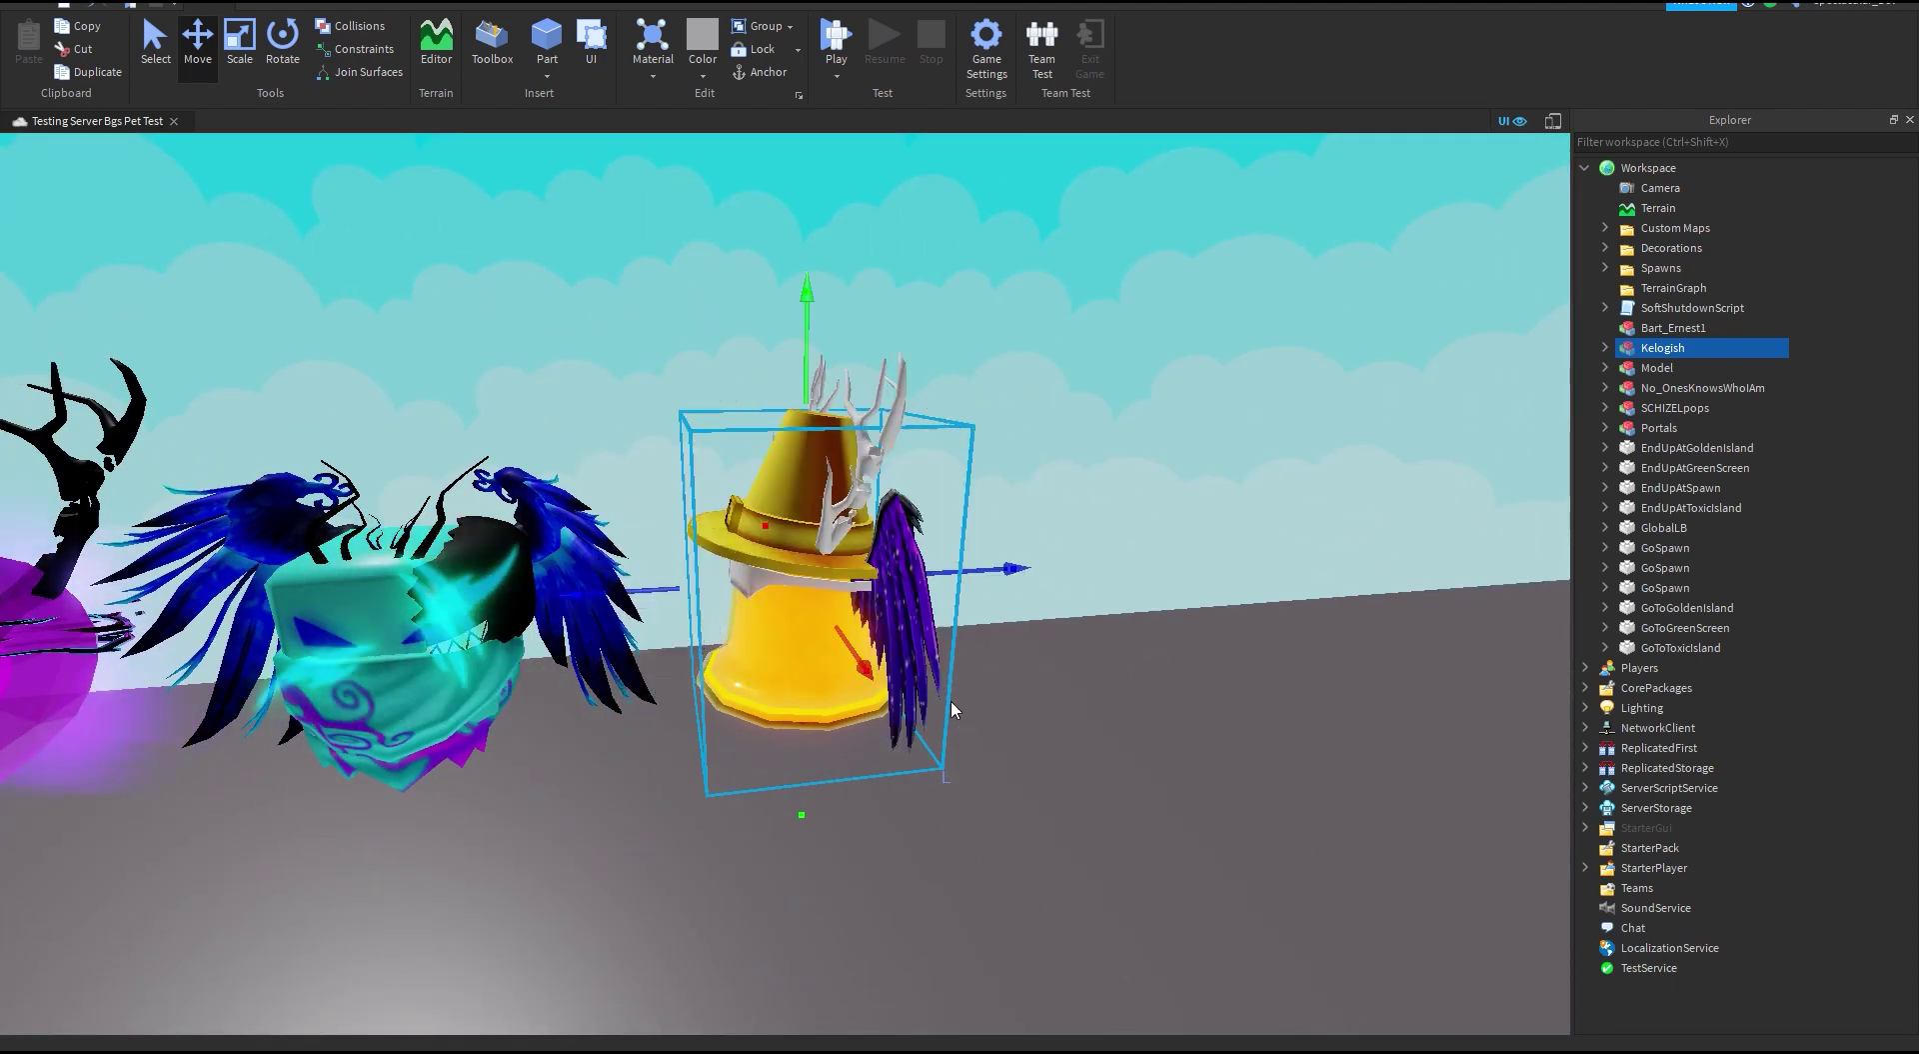
{"action": "left_click", "coordinate": [979, 770]}
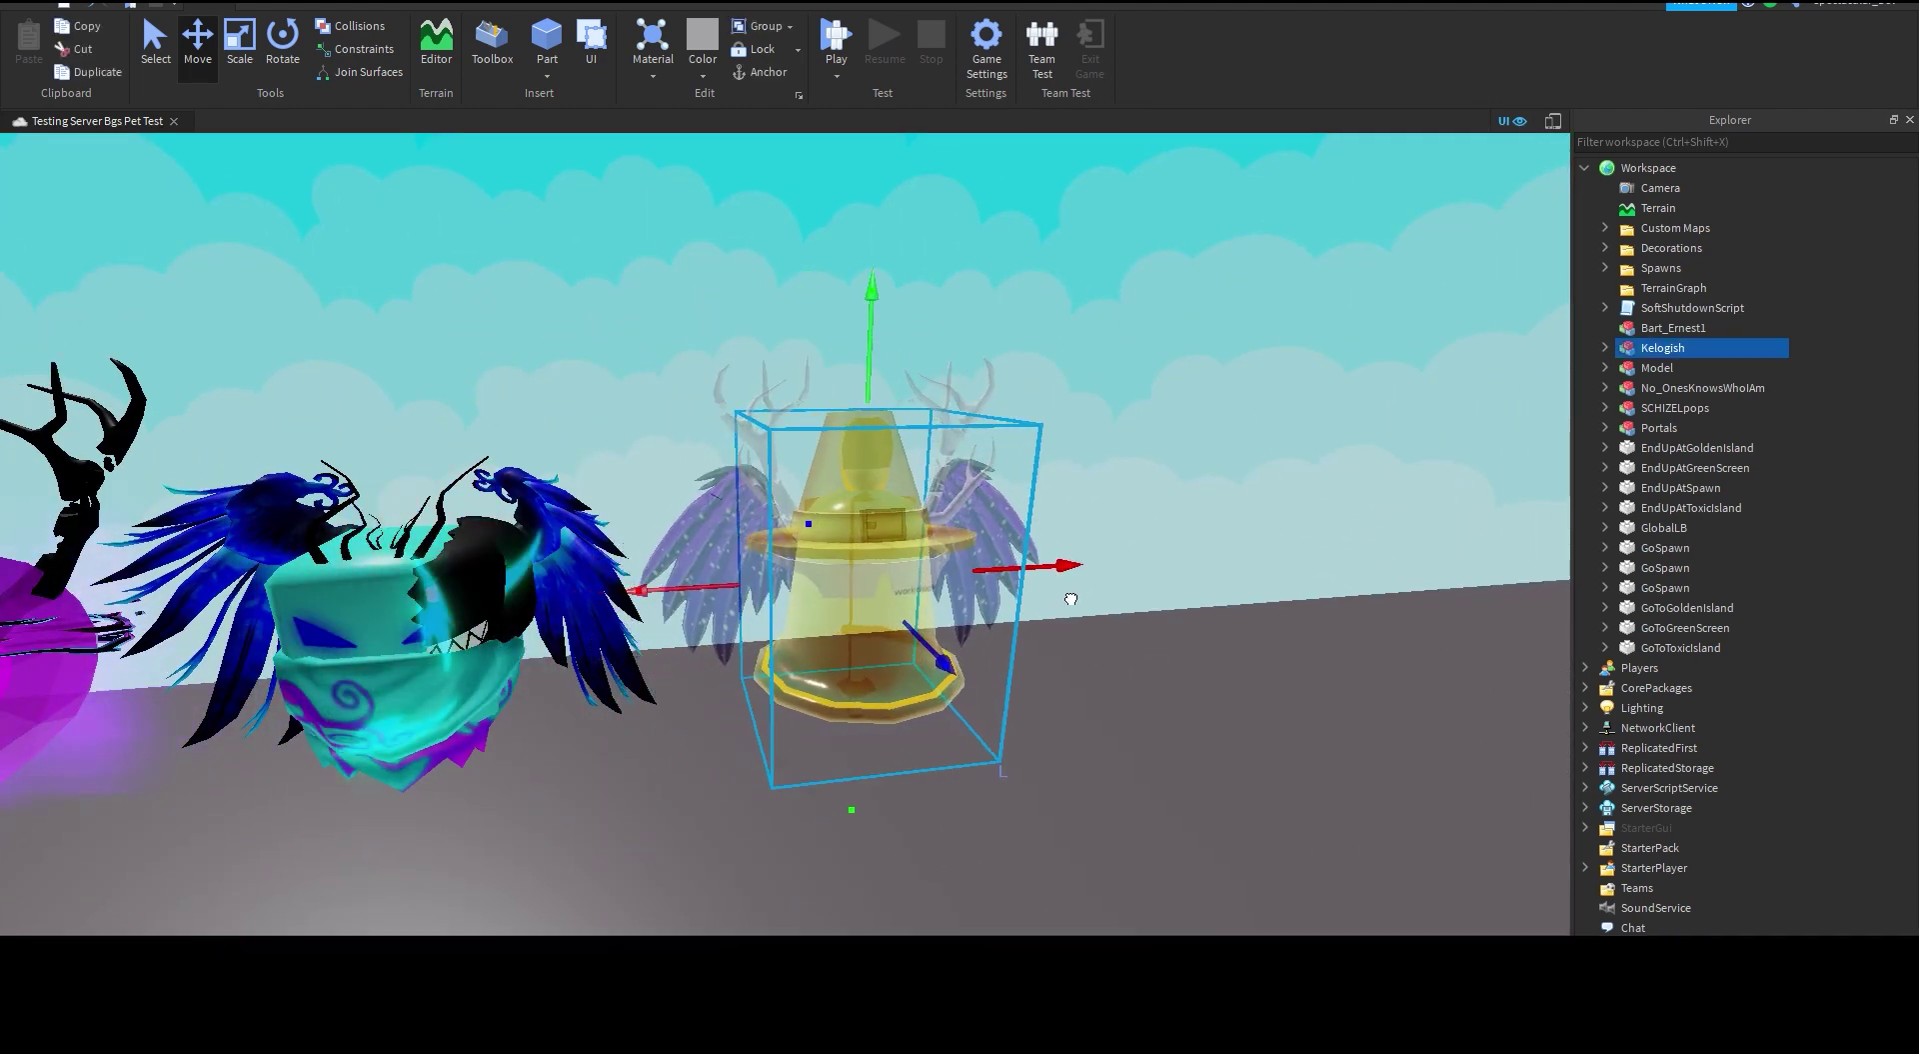
{"action": "left_click", "coordinate": [1089, 682]}
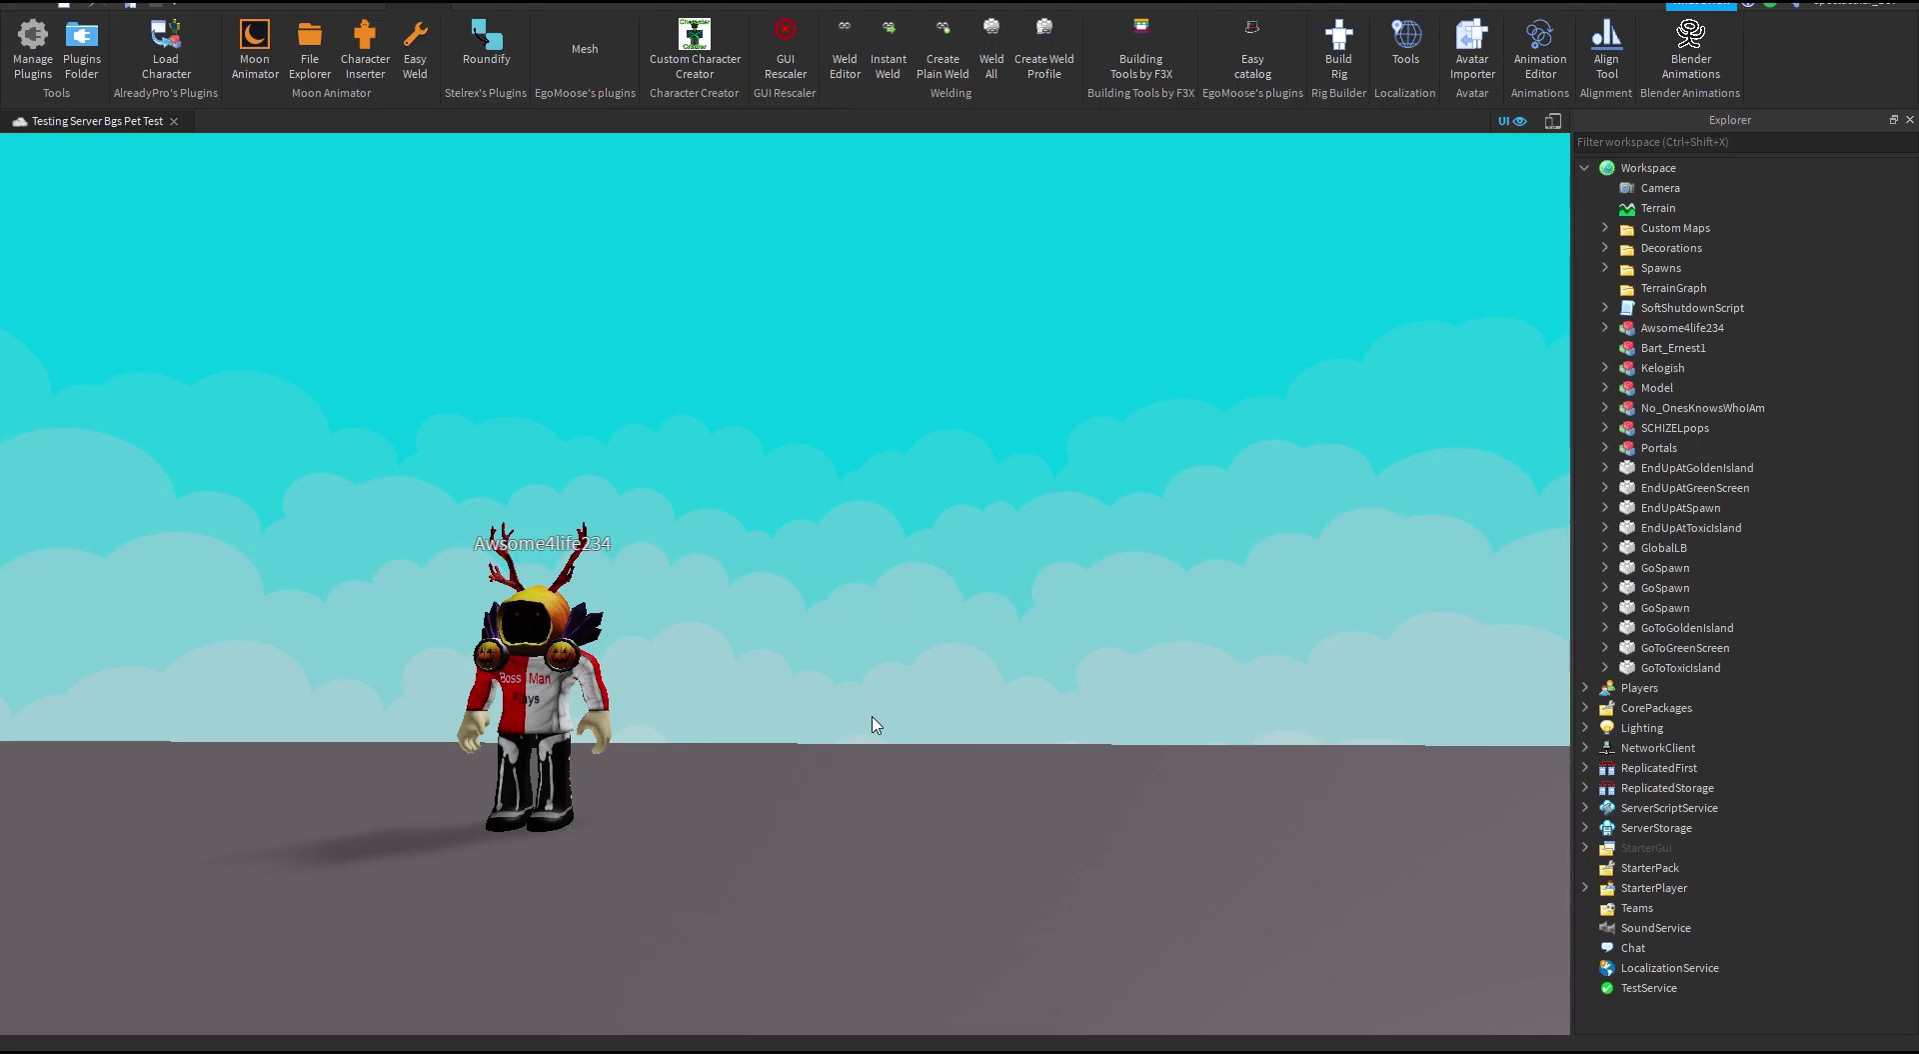
Step: Take the MeshPrtAccessory hood and antlers out of the loaded Boss Man Plays avatar and delete the avatar
{"action": "key", "text": "a"}
{"action": "right_click_drag", "start_coordinate": [875, 726], "coordinate": [904, 747]}
{"action": "scroll", "coordinate": [904, 747], "scroll_direction": "up", "scroll_amount": 3}
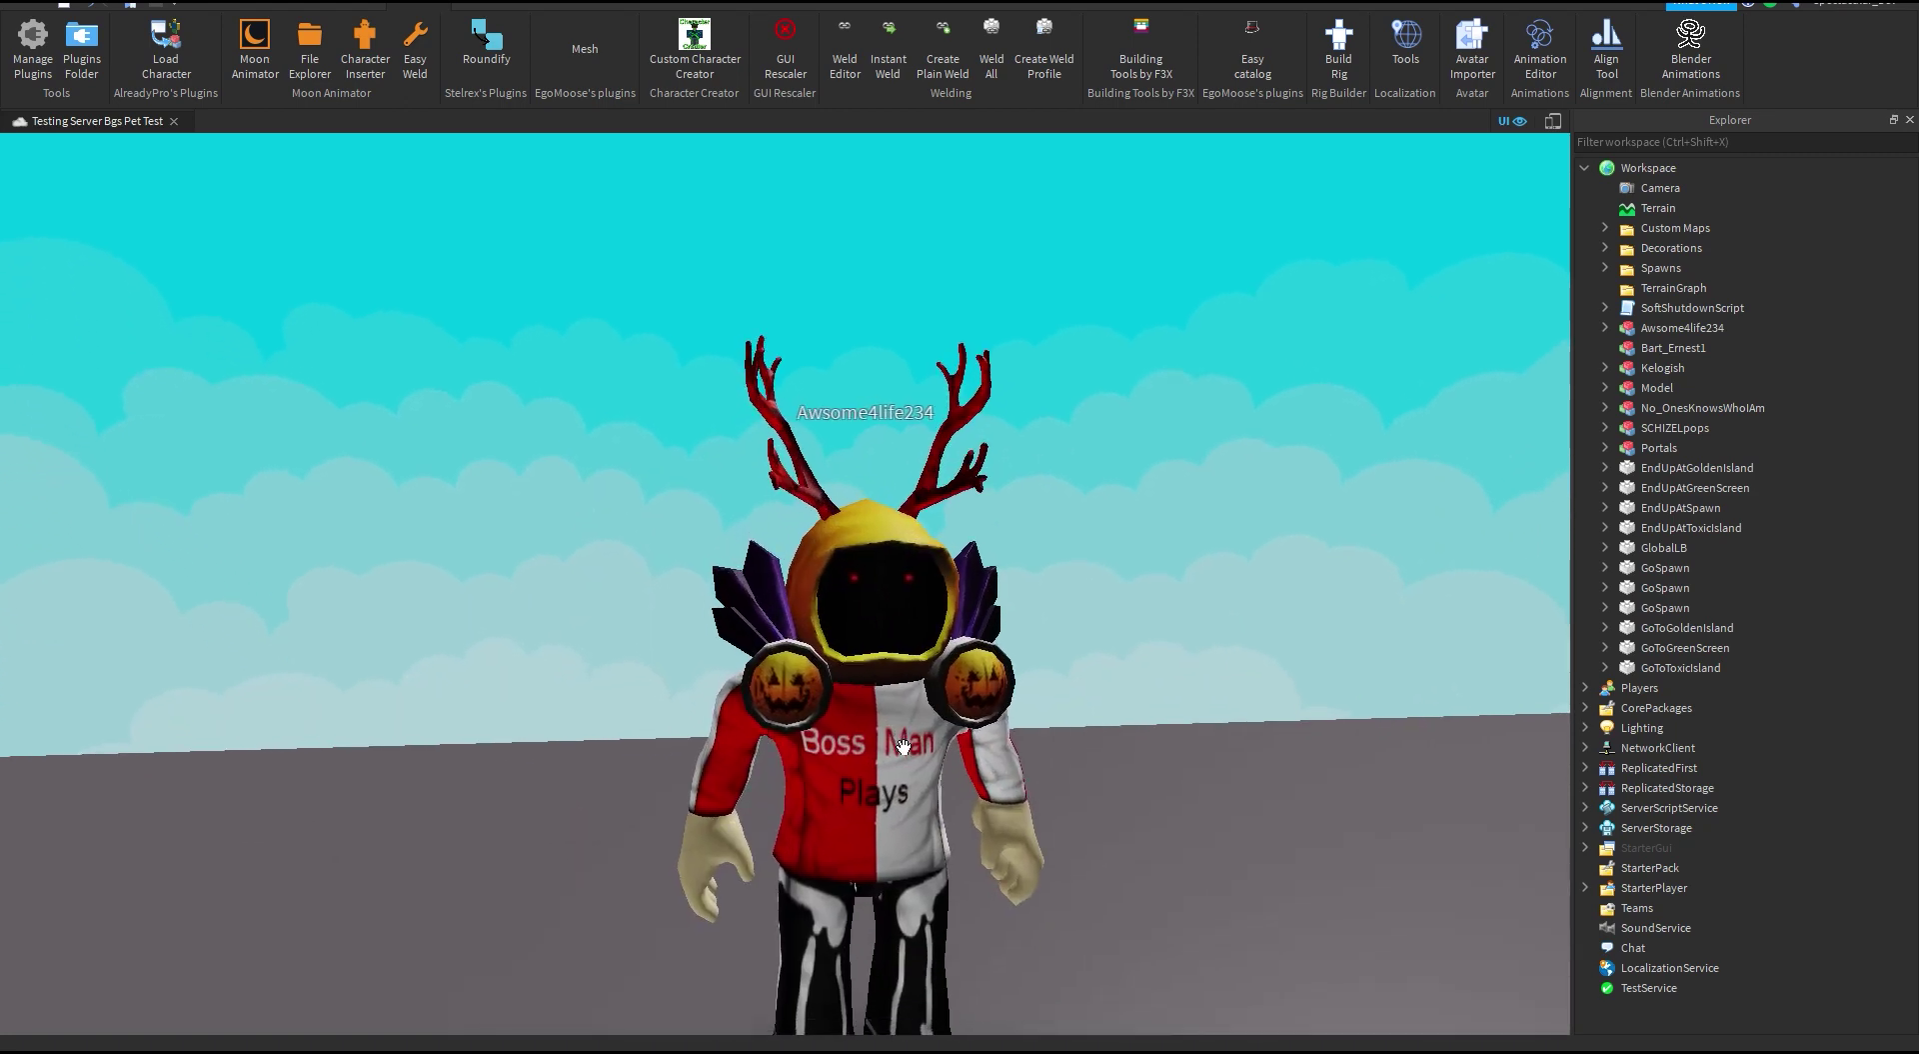
{"action": "left_click", "coordinate": [904, 748]}
{"action": "scroll", "coordinate": [904, 748], "scroll_direction": "down", "scroll_amount": 2}
{"action": "left_click", "coordinate": [1606, 327]}
{"action": "left_click_drag", "start_coordinate": [1706, 448], "coordinate": [1691, 172]}
{"action": "left_click_drag", "start_coordinate": [1697, 428], "coordinate": [1734, 309]}
{"action": "left_click", "coordinate": [1682, 388]}
{"action": "key", "text": "Delete"}
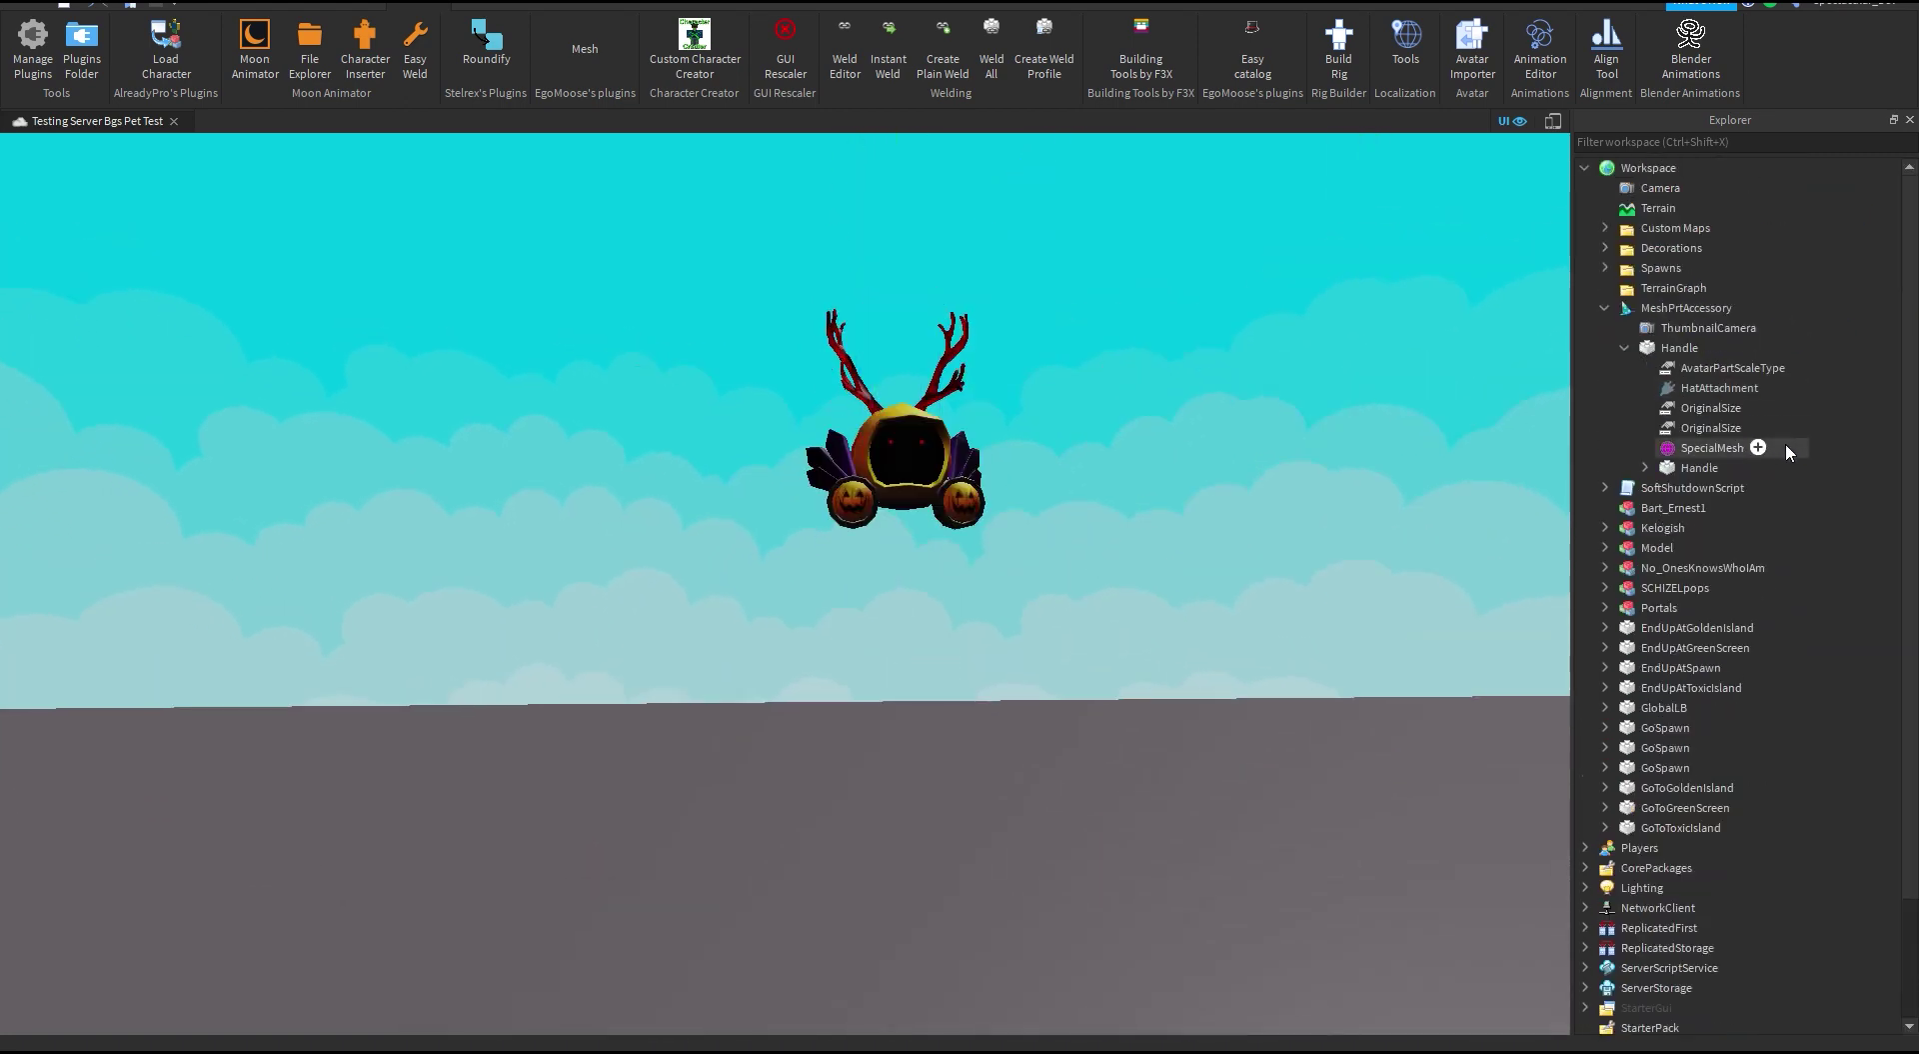
Step: Delete the hood Handle's extra attachment and size values, move it into the Workspace and delete the empty accessory
{"action": "key", "text": "Delete"}
{"action": "key", "text": "Delete"}
{"action": "left_click_drag", "start_coordinate": [1659, 436], "coordinate": [1649, 169]}
{"action": "left_click", "coordinate": [1688, 308]}
{"action": "key", "text": "Delete"}
Step: Move the hood piece beside the Kelogish bell pet and rotate it to face forward like the others
{"action": "left_click", "coordinate": [712, 432]}
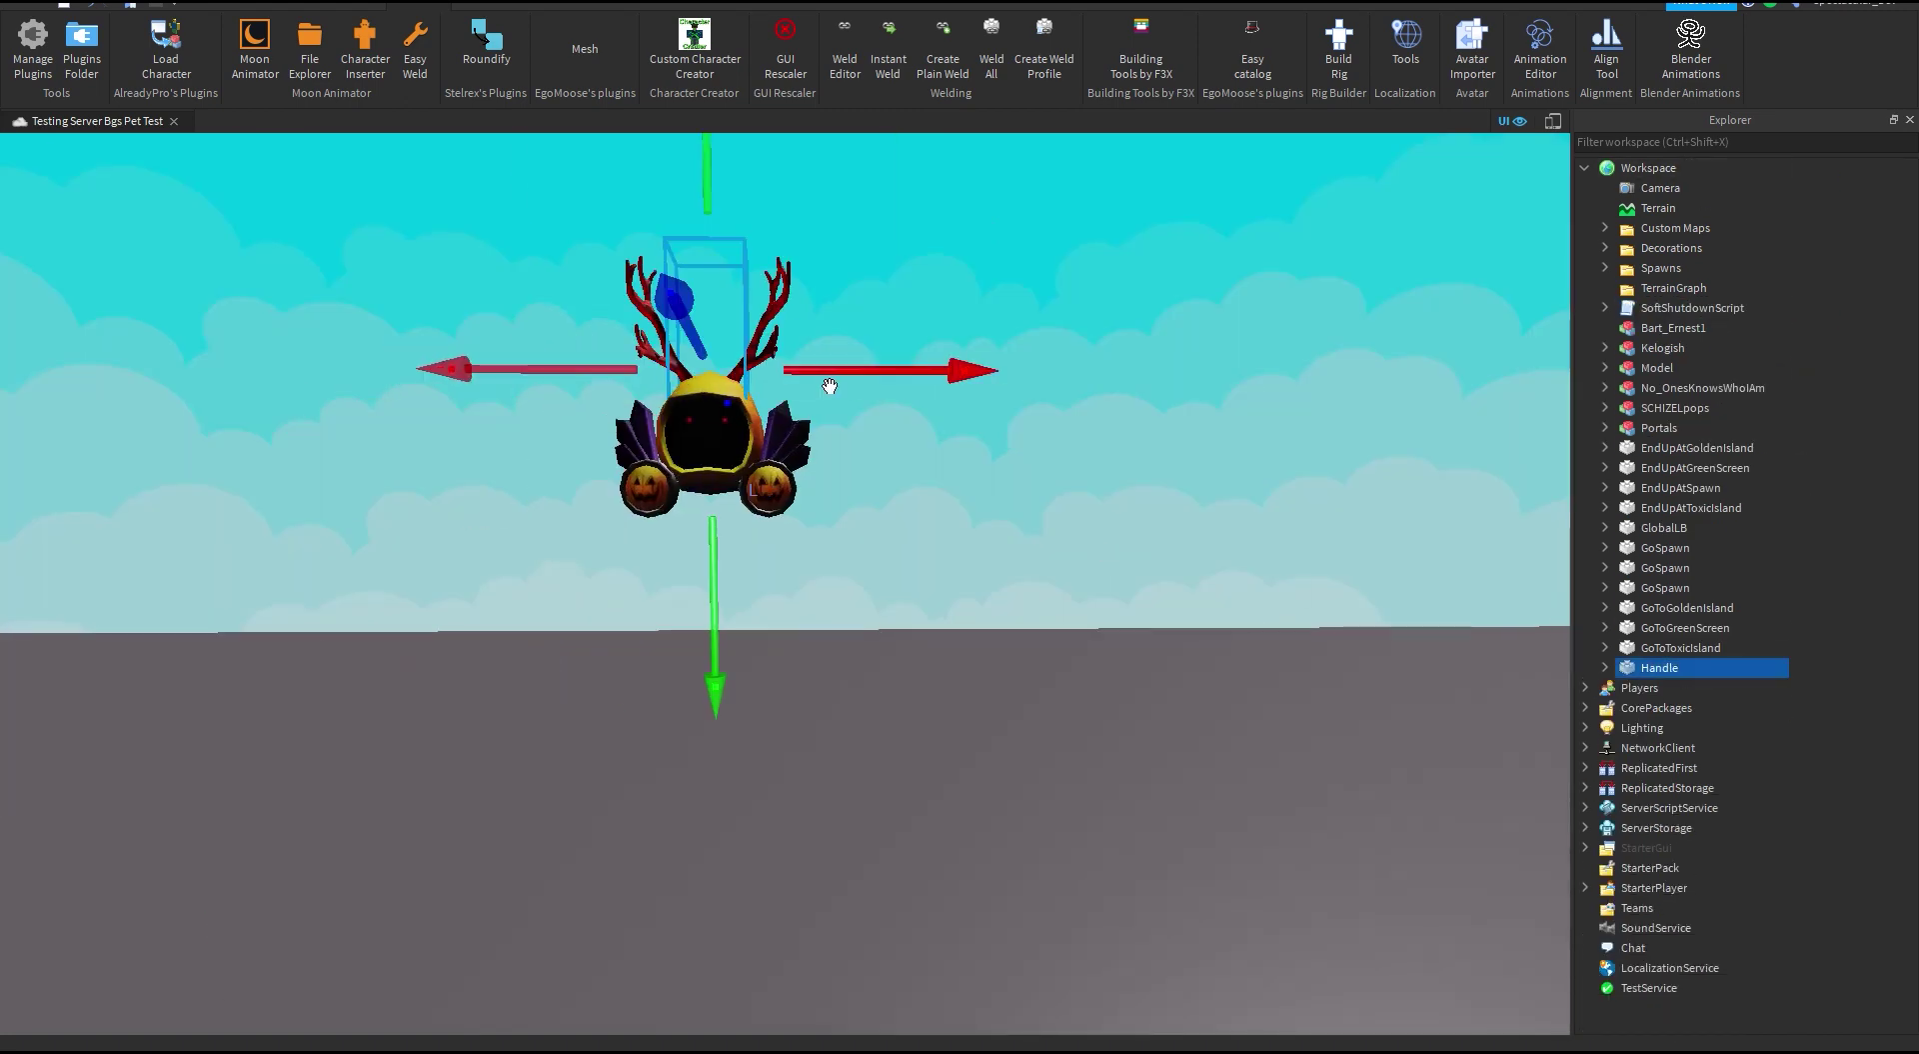
{"action": "left_click_drag", "start_coordinate": [829, 375], "coordinate": [988, 410]}
{"action": "right_click_drag", "start_coordinate": [1038, 411], "coordinate": [1084, 470]}
{"action": "right_click_drag", "start_coordinate": [794, 472], "coordinate": [790, 473]}
{"action": "left_click_drag", "start_coordinate": [761, 570], "coordinate": [801, 814]}
{"action": "right_click_drag", "start_coordinate": [801, 813], "coordinate": [797, 809]}
{"action": "key", "text": "ctrl+r"}
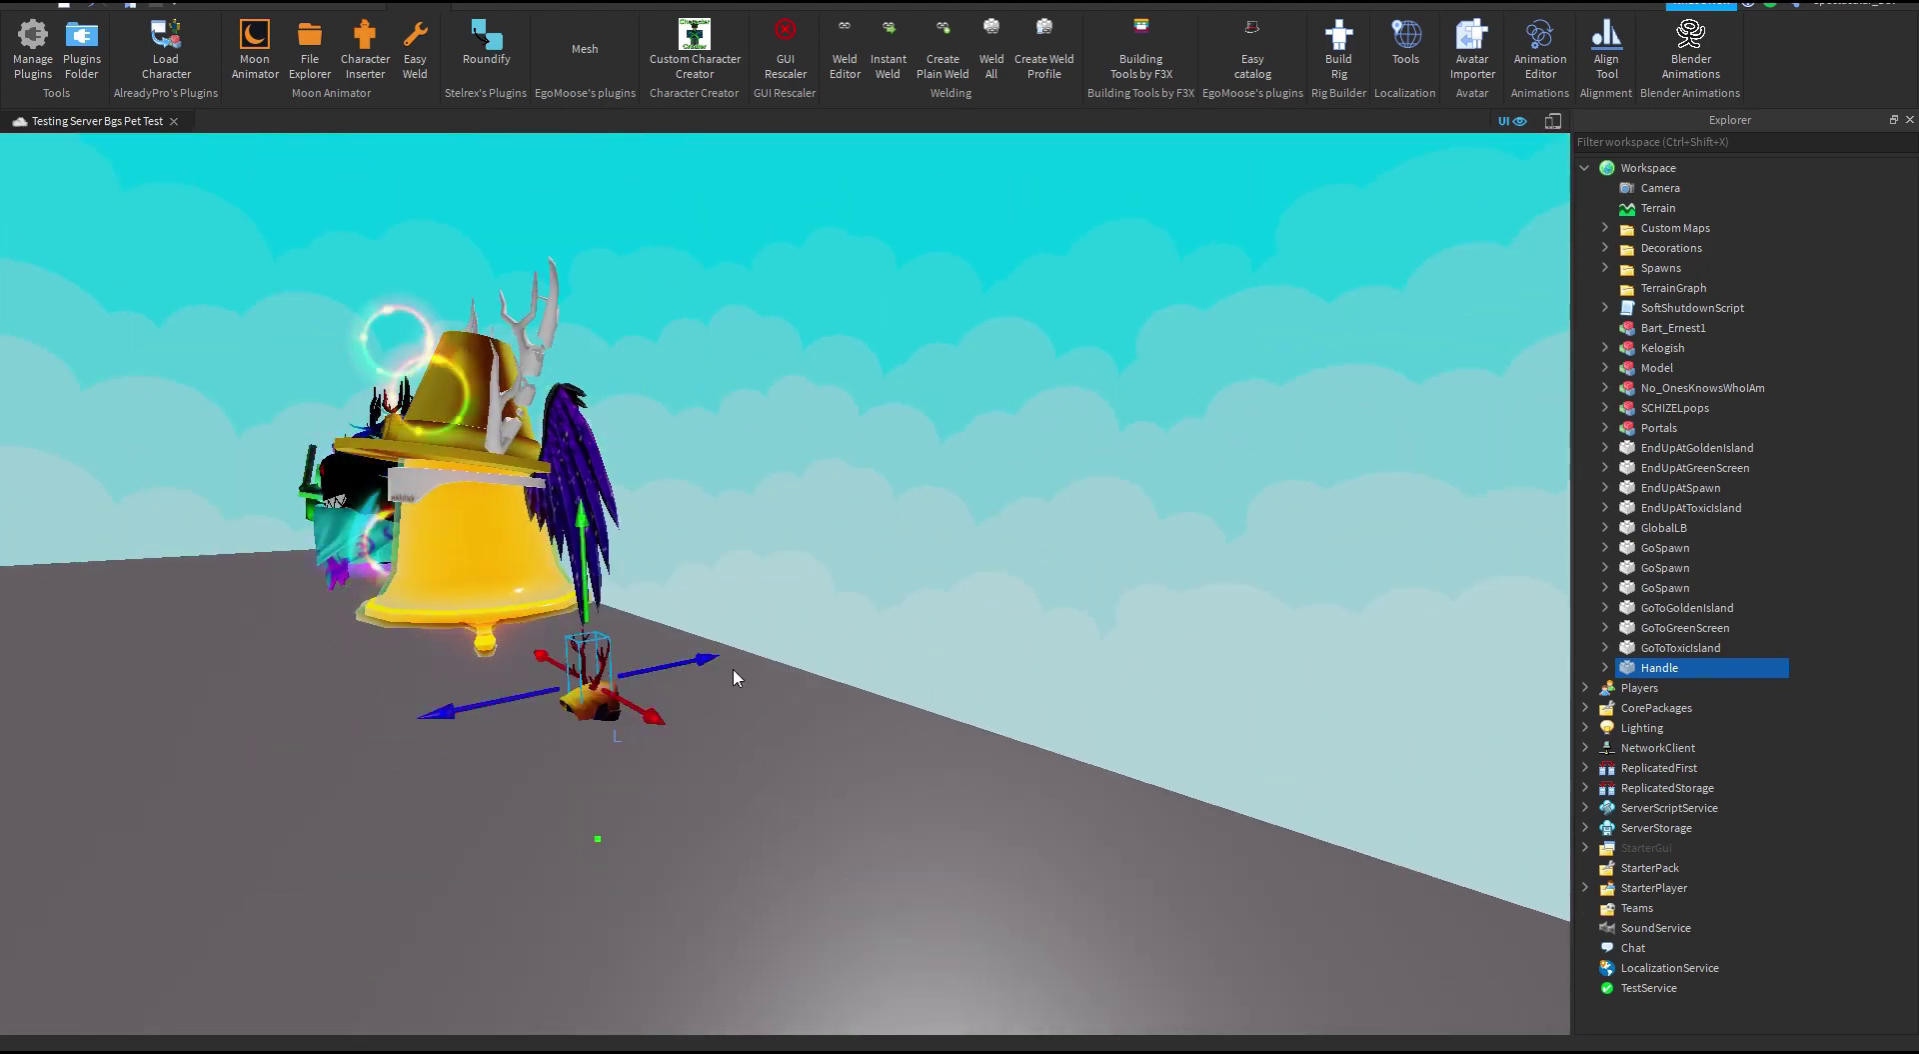
{"action": "left_click", "coordinate": [817, 771]}
{"action": "mouse_move", "coordinate": [818, 772]}
{"action": "right_mouse_down"}
{"action": "mouse_move", "coordinate": [844, 800]}
{"action": "mouse_move", "coordinate": [817, 772]}
{"action": "right_mouse_up"}
{"action": "key", "text": "a"}
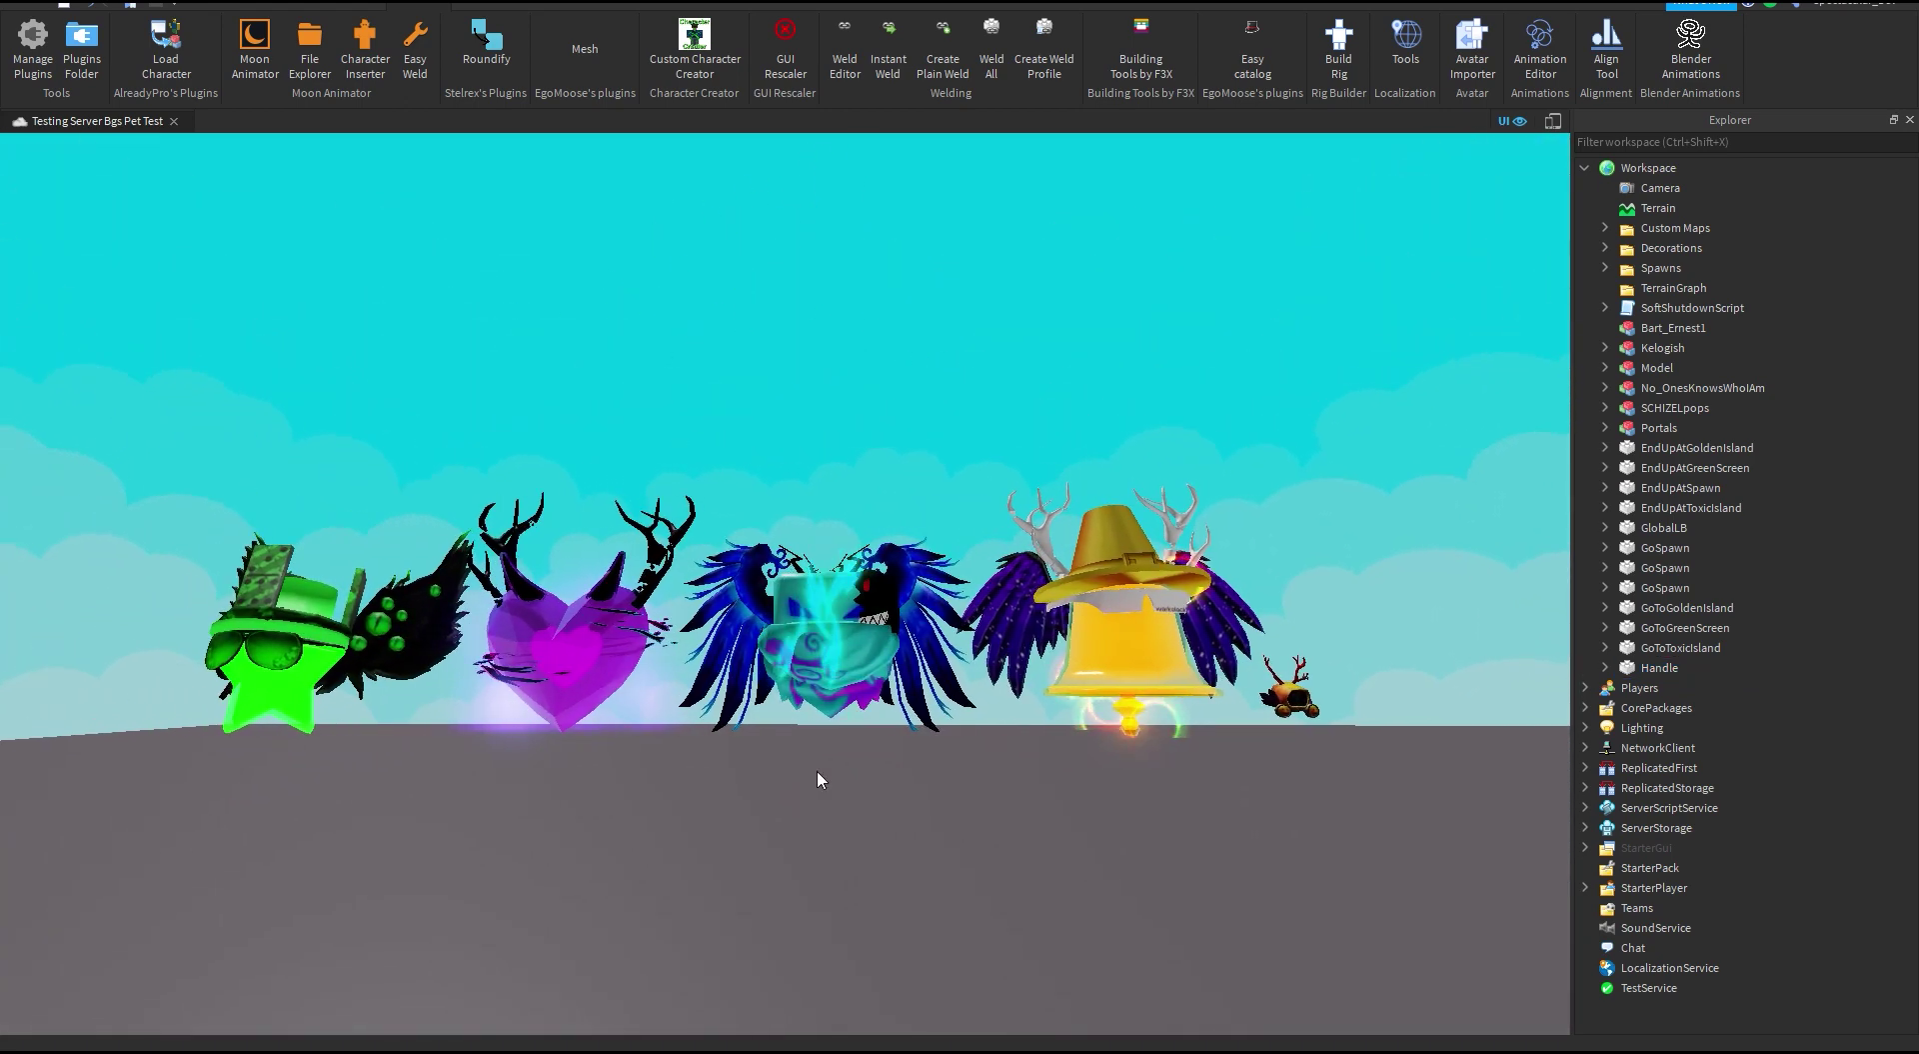
Step: Enlarge the hood and antler meshes to match the other pets and space the piece evenly in the row
{"action": "left_click", "coordinate": [1605, 666]}
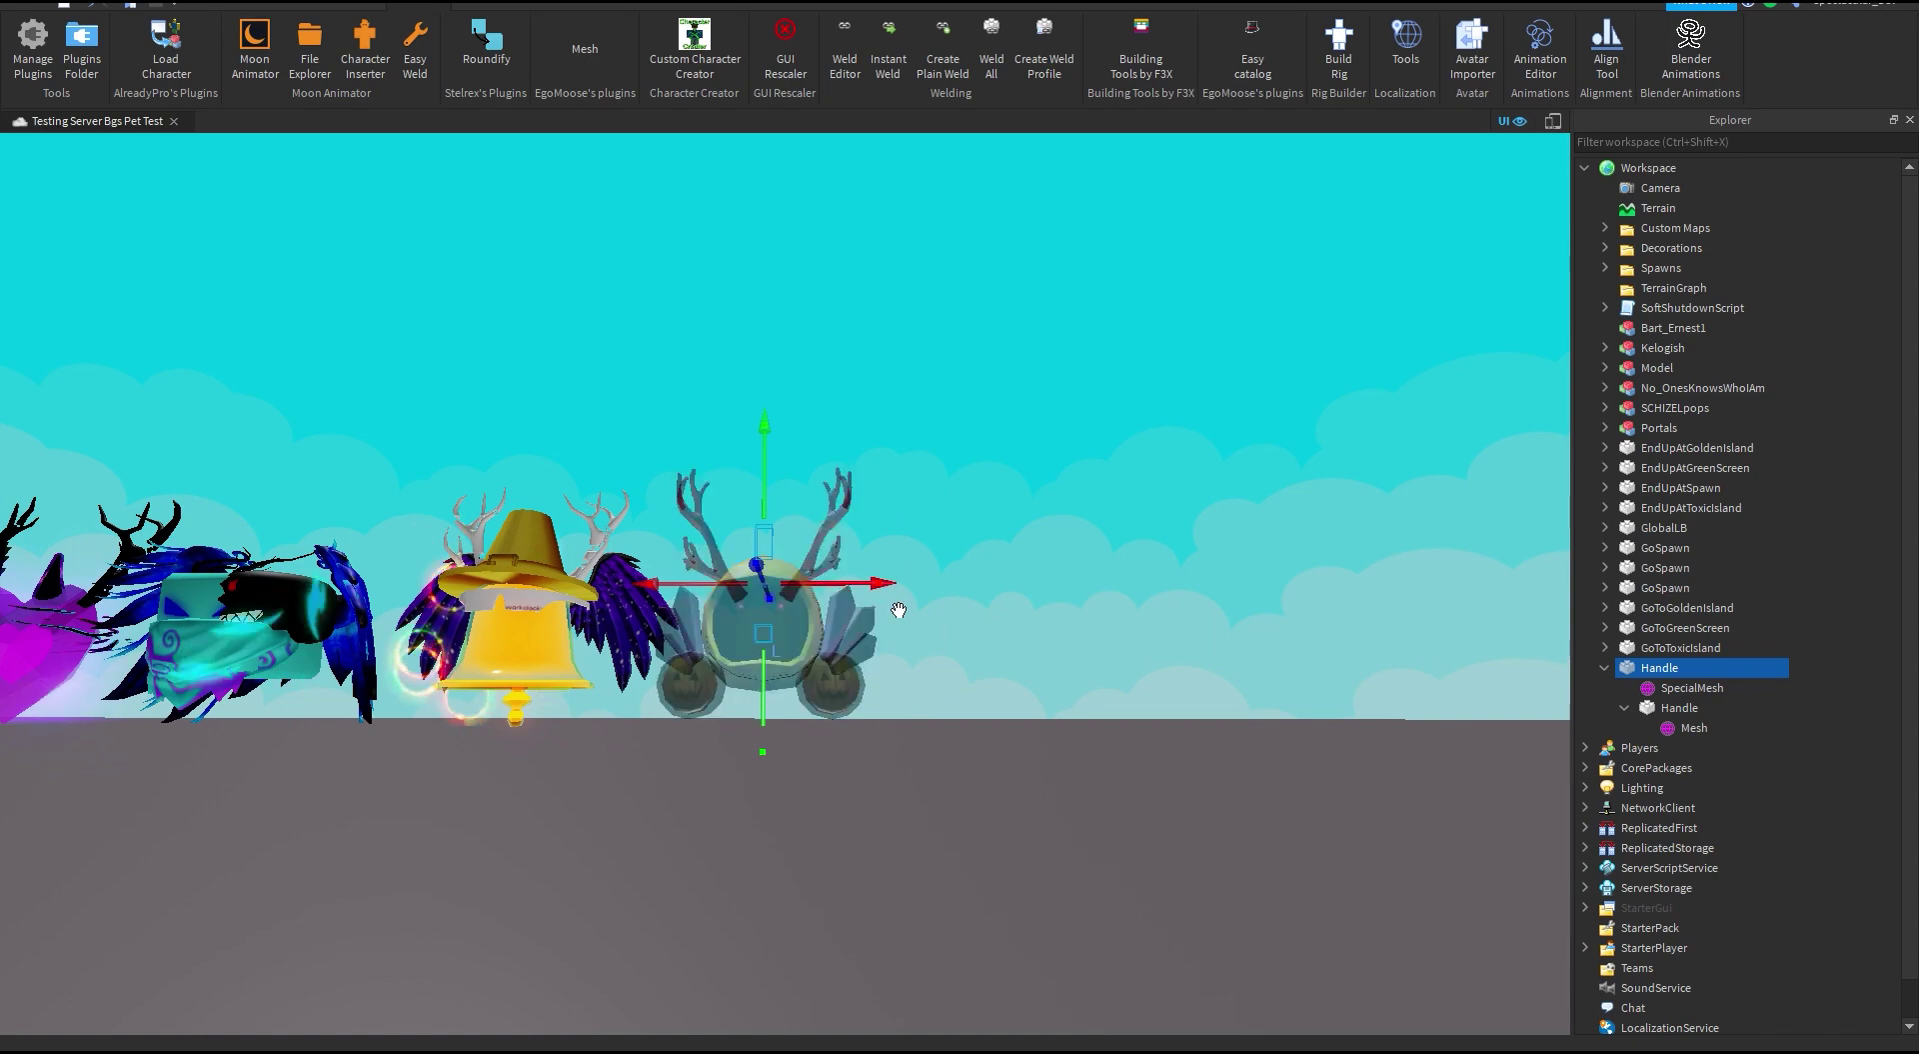
{"action": "left_click_drag", "start_coordinate": [899, 609], "coordinate": [946, 610]}
{"action": "left_click", "coordinate": [1083, 754]}
{"action": "key", "text": "a"}
{"action": "right_click_drag", "start_coordinate": [1023, 801], "coordinate": [1024, 800]}
{"action": "key", "text": "w"}
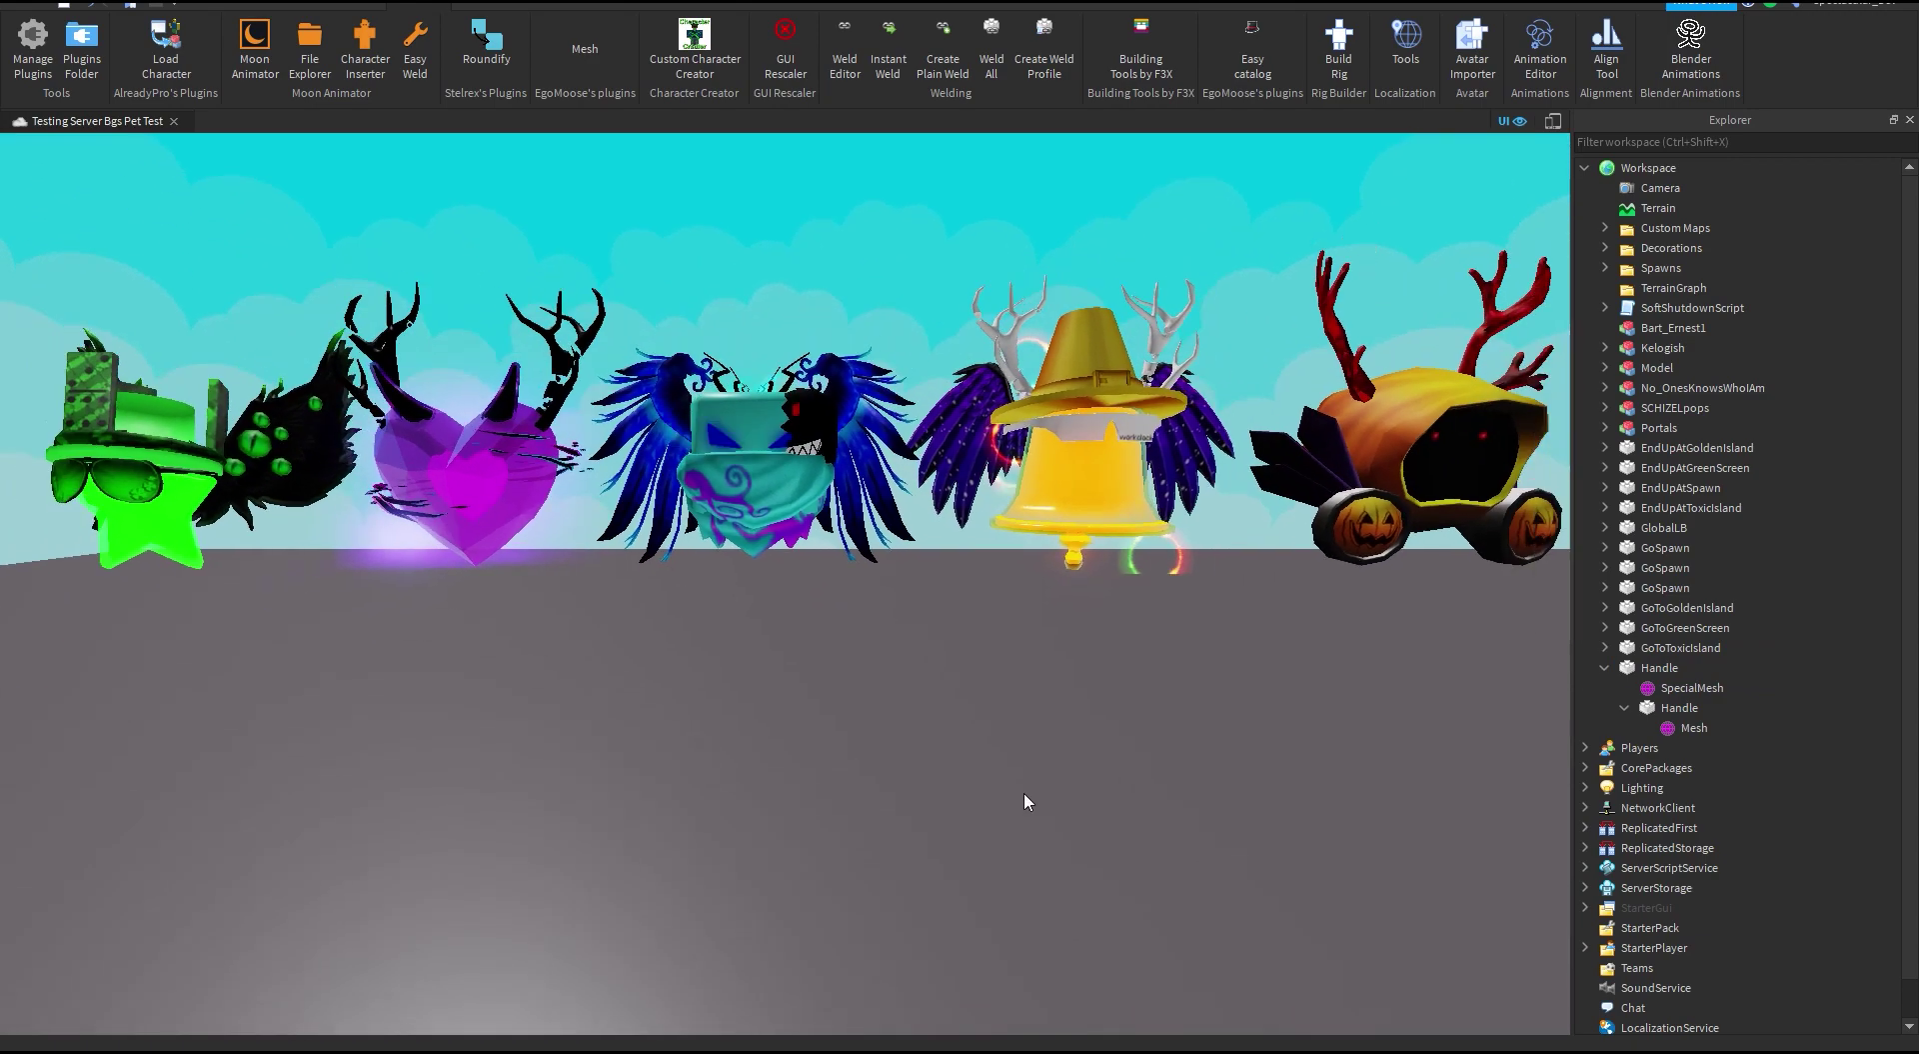
{"action": "scroll", "coordinate": [1025, 801], "scroll_direction": "down", "scroll_amount": 3}
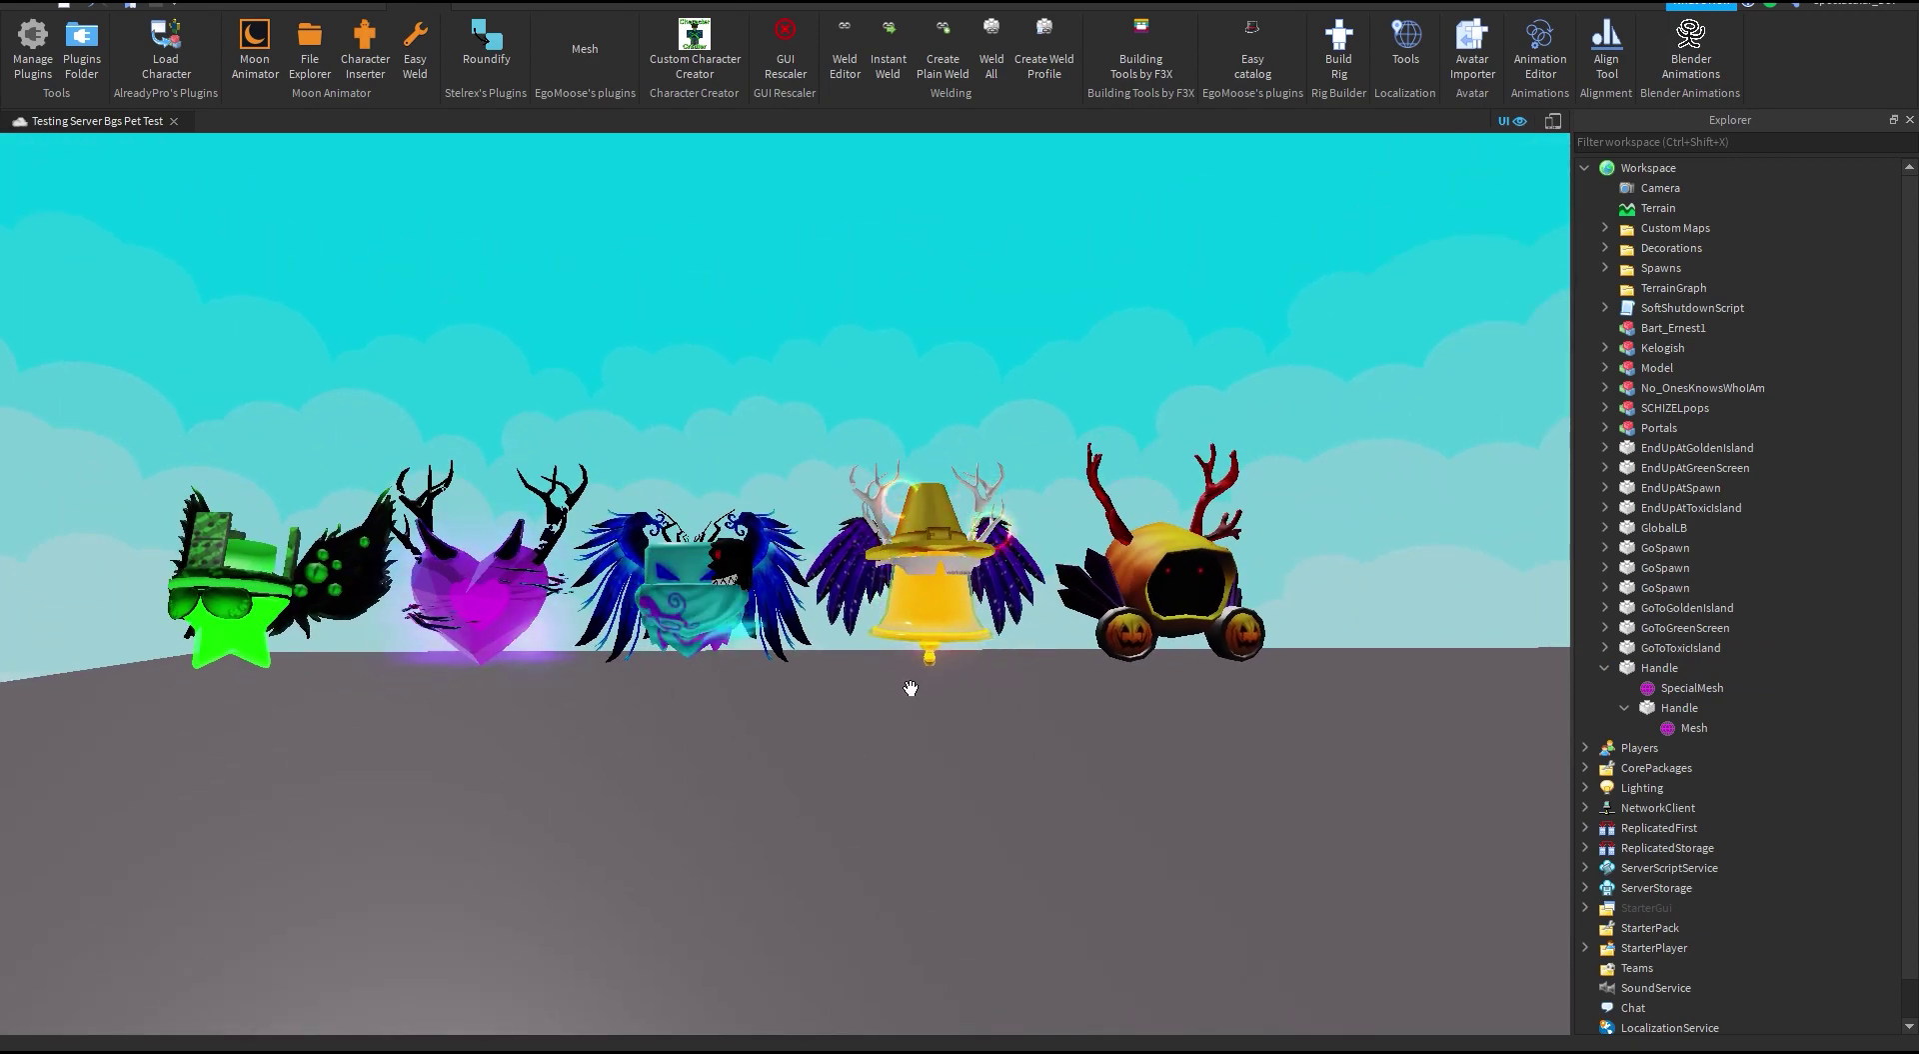
{"action": "key", "text": "a"}
{"action": "key", "text": "d"}
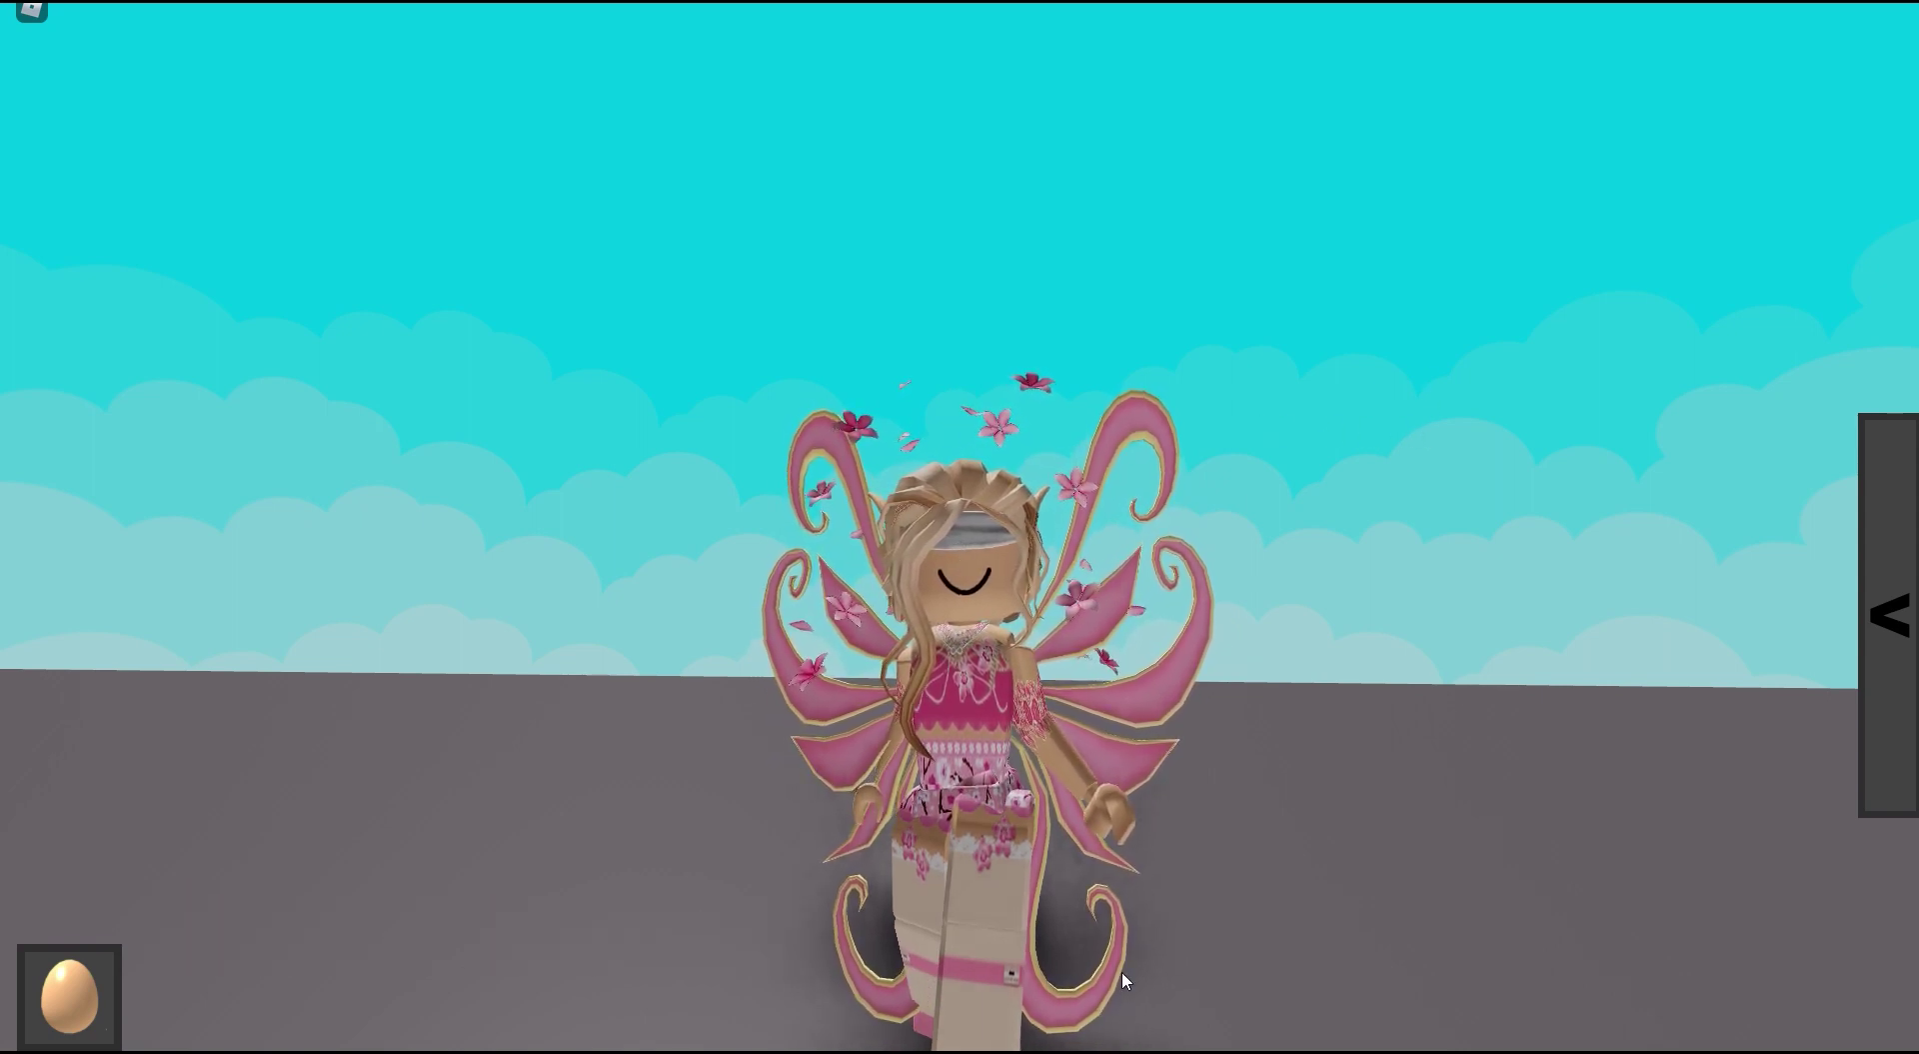
Step: Reset the player character in the running game
{"action": "key", "text": "Escape"}
{"action": "key", "text": "r"}
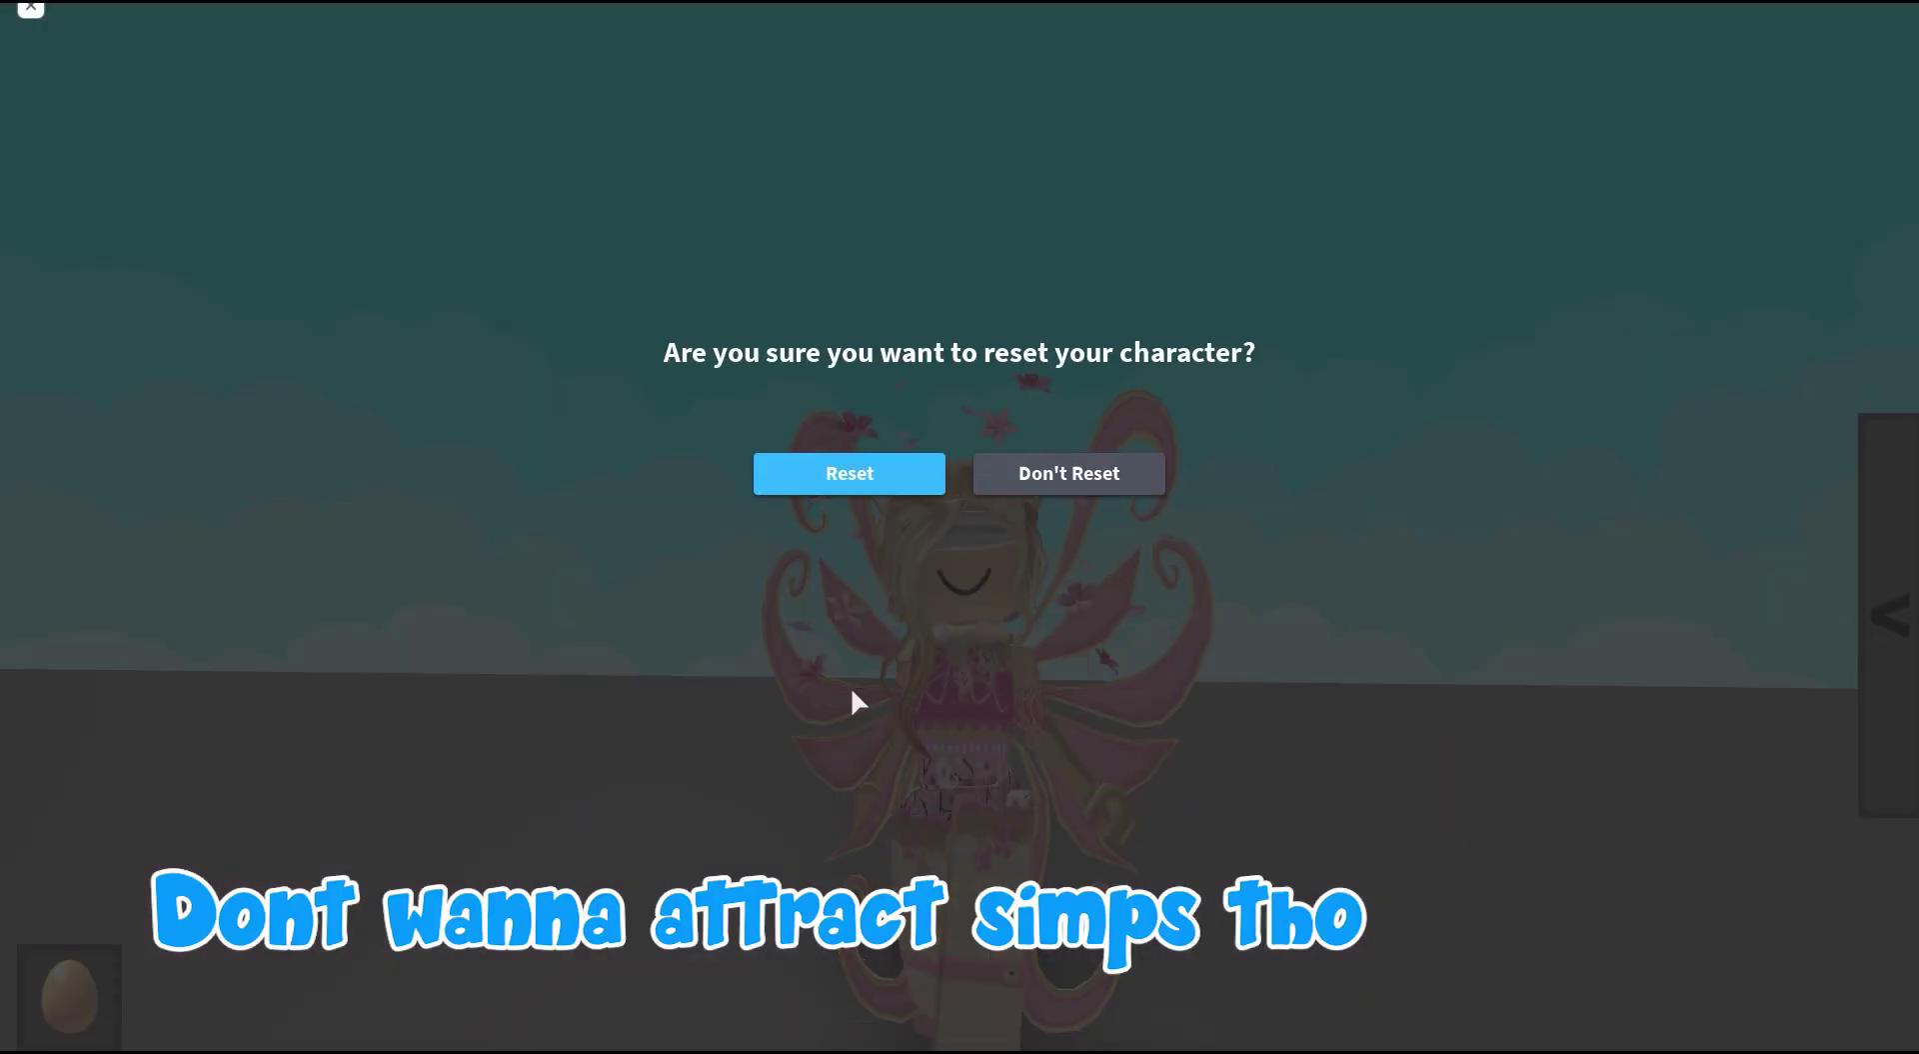
{"action": "key", "text": "Return"}
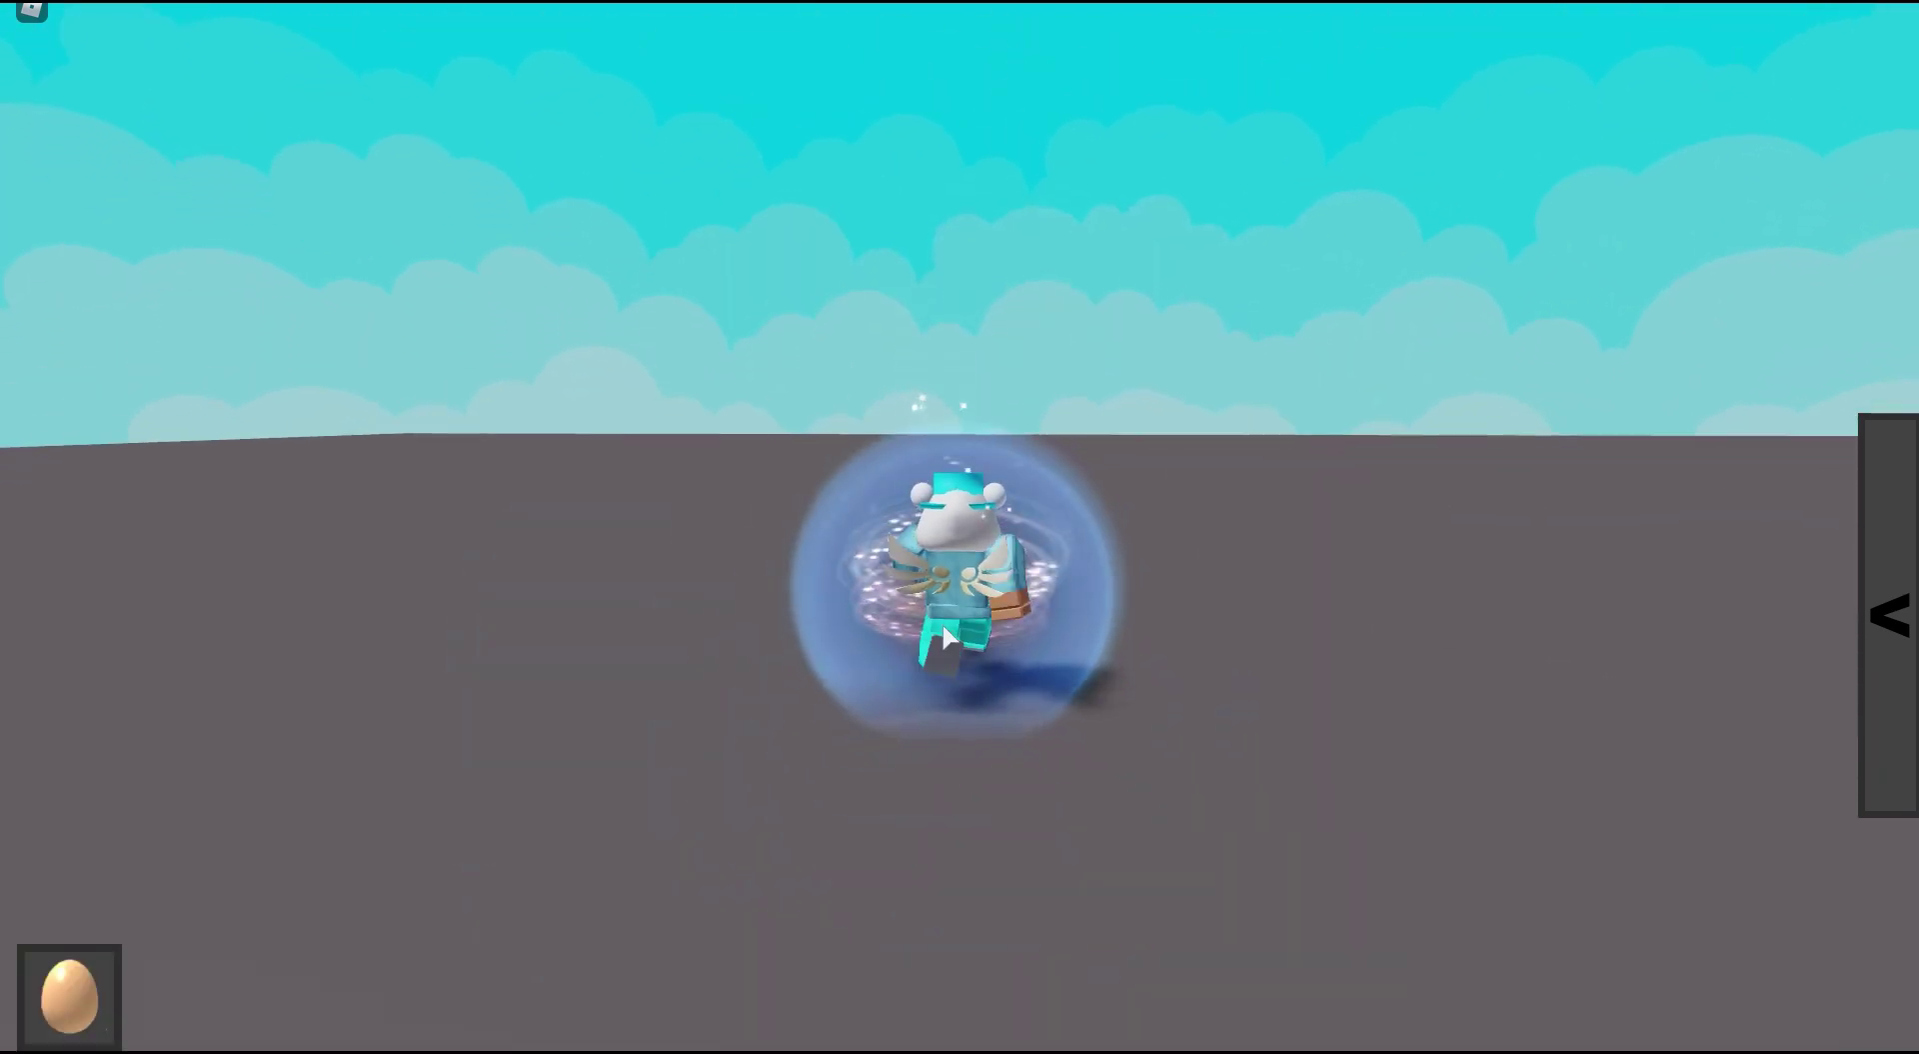
Step: Check the Custom Pets list, close it and view the new character from the front
{"action": "right_click_drag", "start_coordinate": [942, 621], "coordinate": [998, 581]}
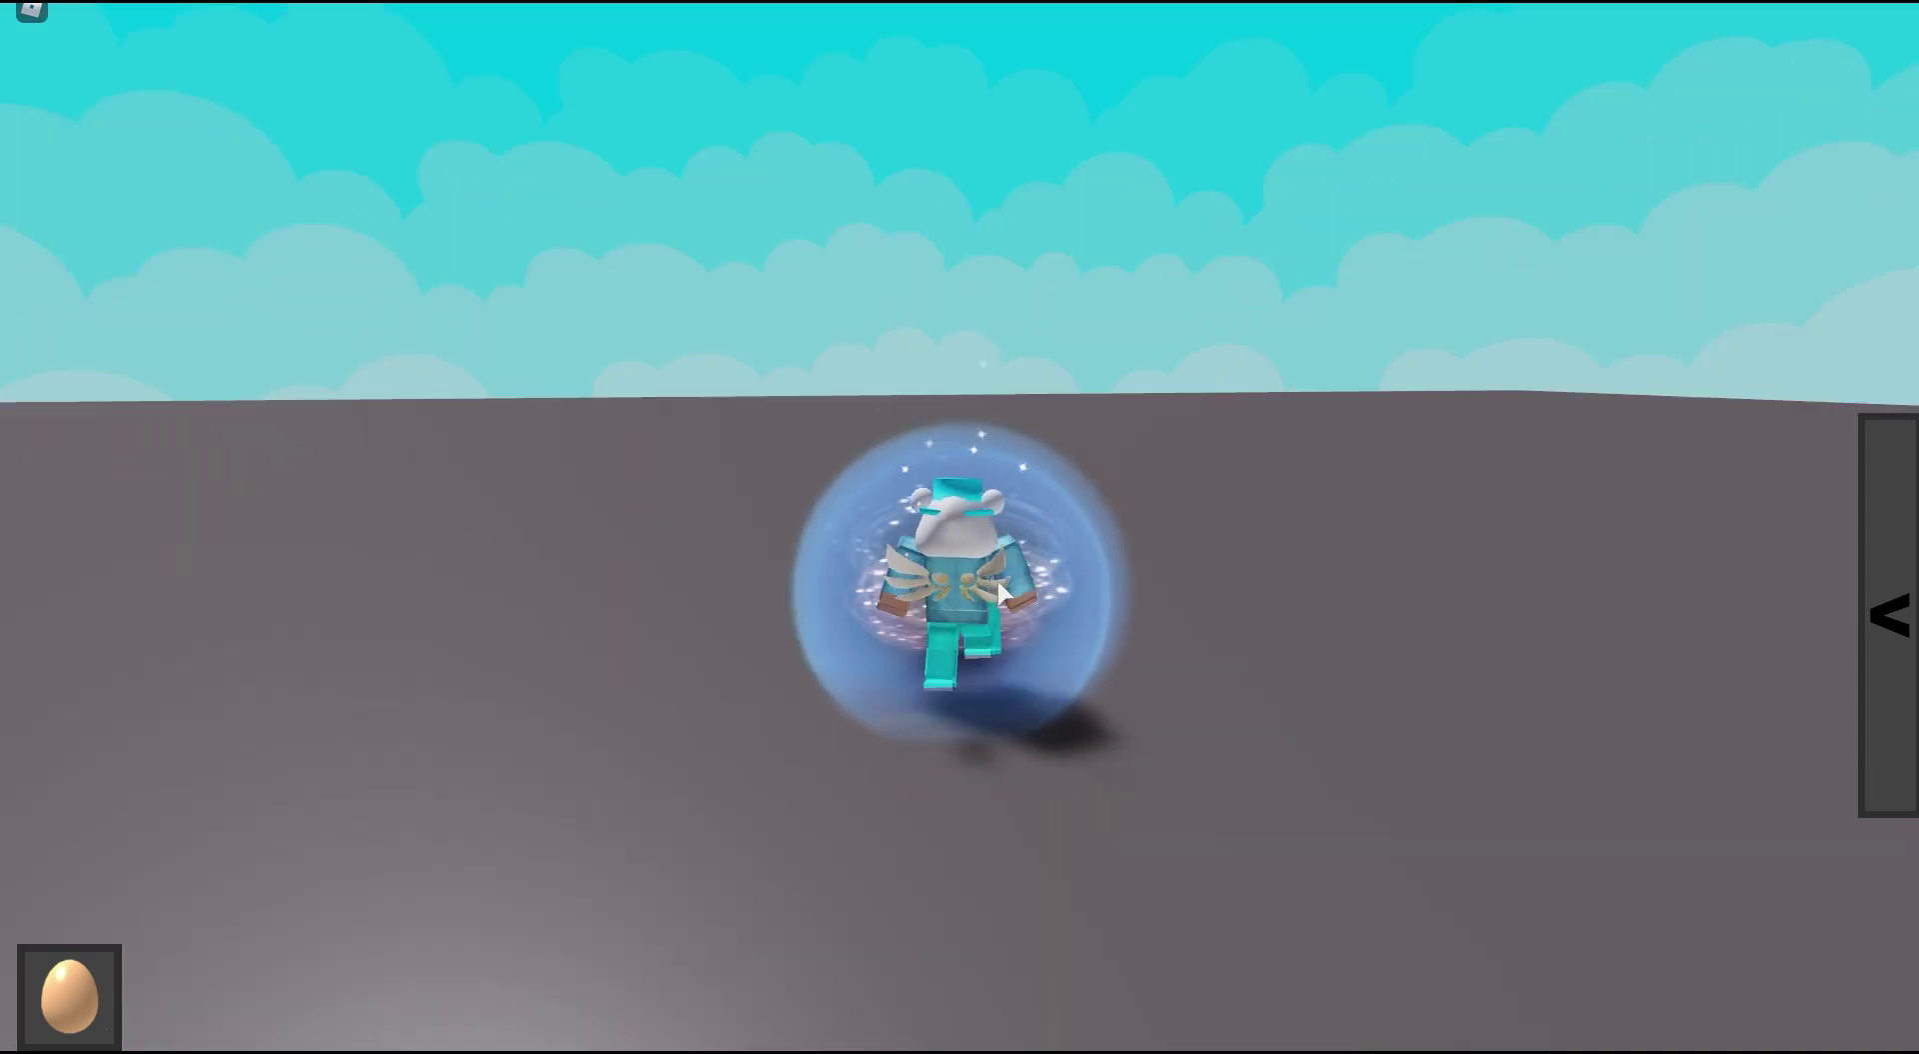
{"action": "scroll", "coordinate": [998, 580], "scroll_direction": "up", "scroll_amount": 2}
{"action": "left_click", "coordinate": [1899, 582]}
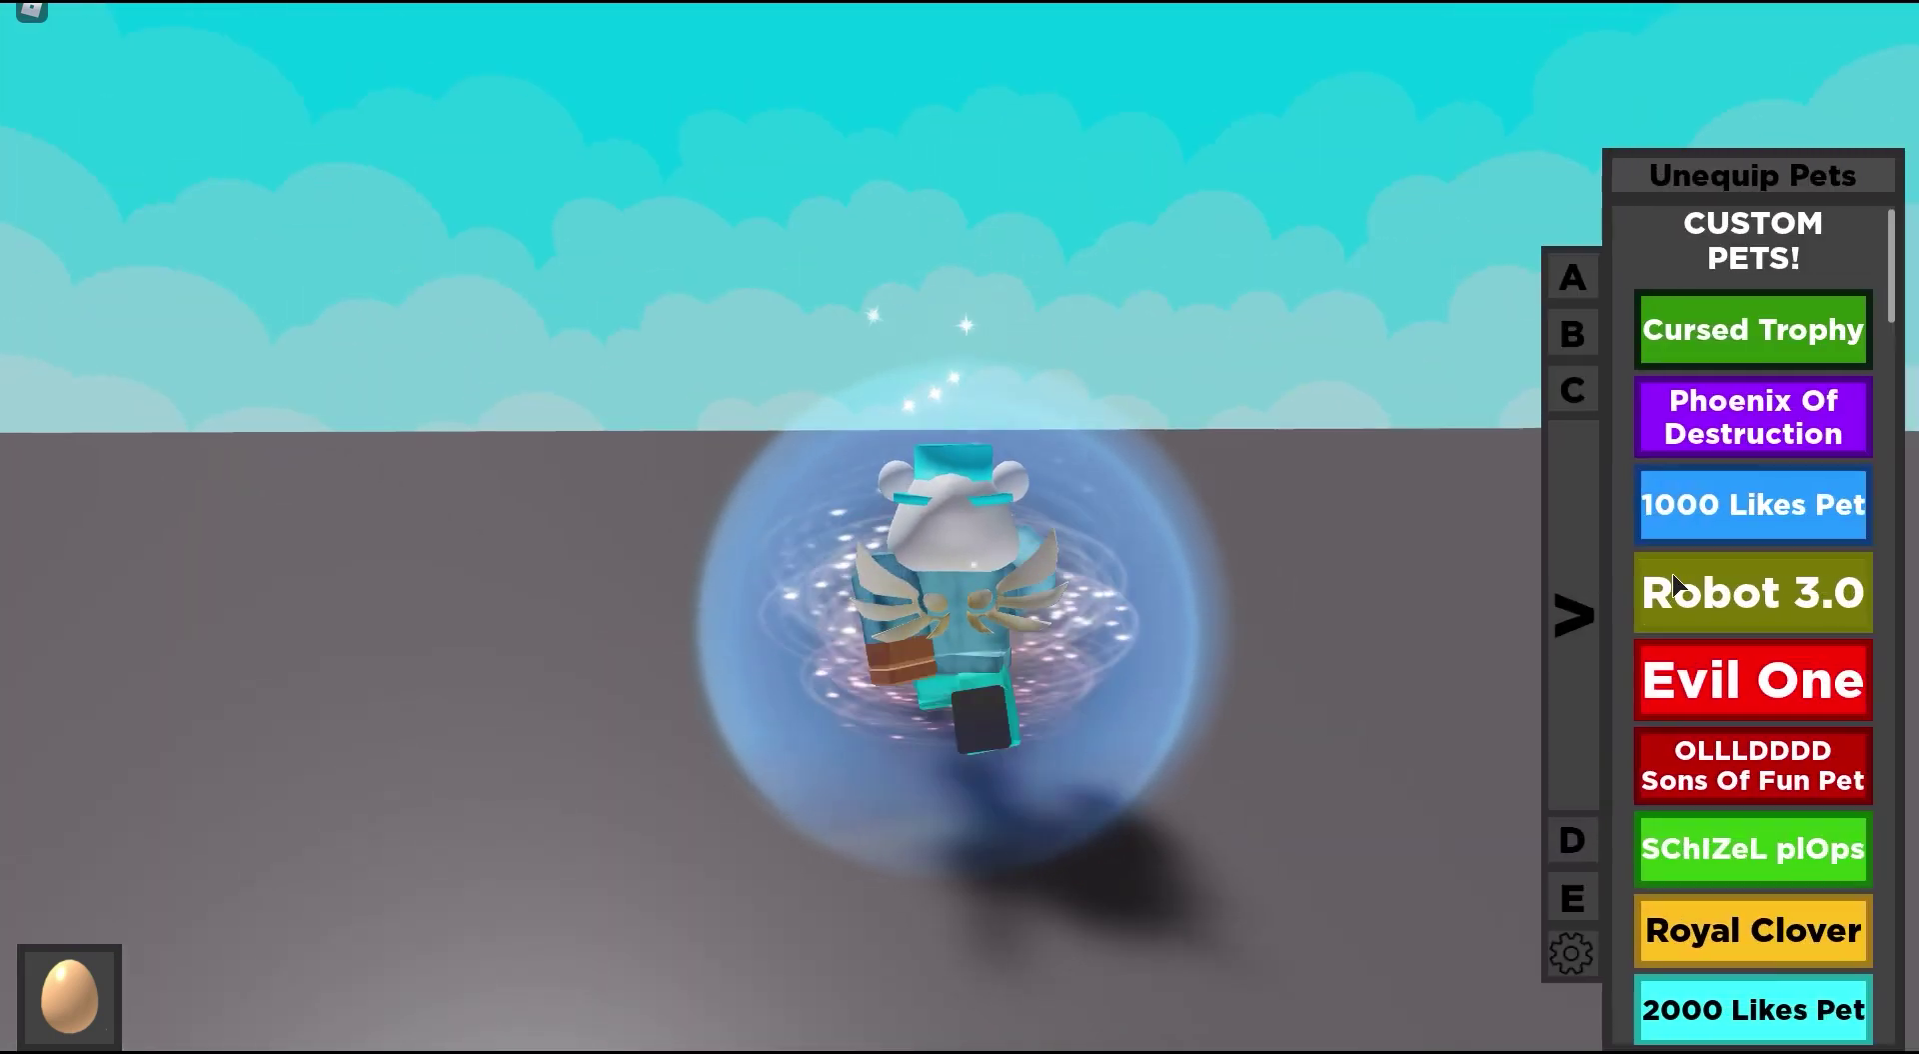
{"action": "left_click", "coordinate": [1575, 609]}
{"action": "key", "text": "s"}
{"action": "scroll", "coordinate": [1043, 610], "scroll_direction": "up", "scroll_amount": 2}
{"action": "right_click_drag", "start_coordinate": [1043, 610], "coordinate": [1044, 610]}
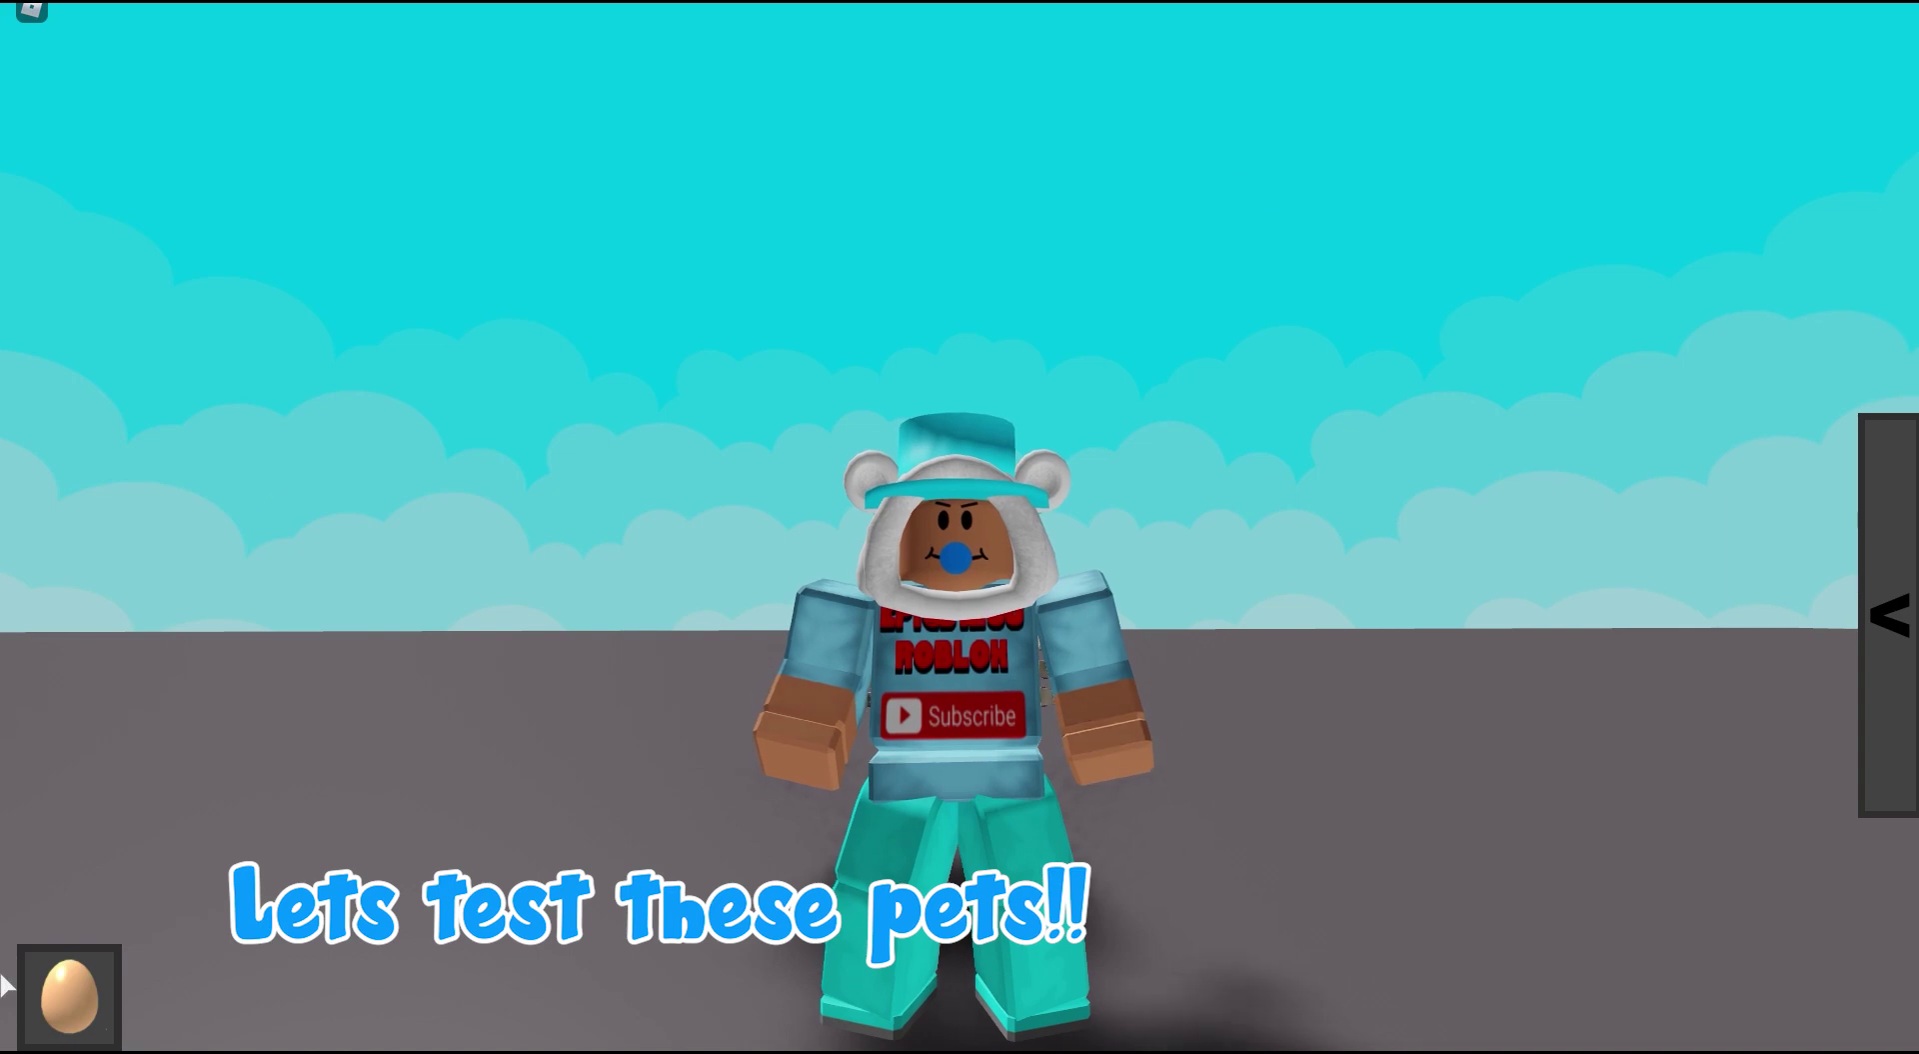
Step: Open the egg pet list and go to the YouTuber pets starting with SCHIZELpops
{"action": "left_click", "coordinate": [64, 982]}
{"action": "left_click_drag", "start_coordinate": [1174, 165], "coordinate": [1162, 617]}
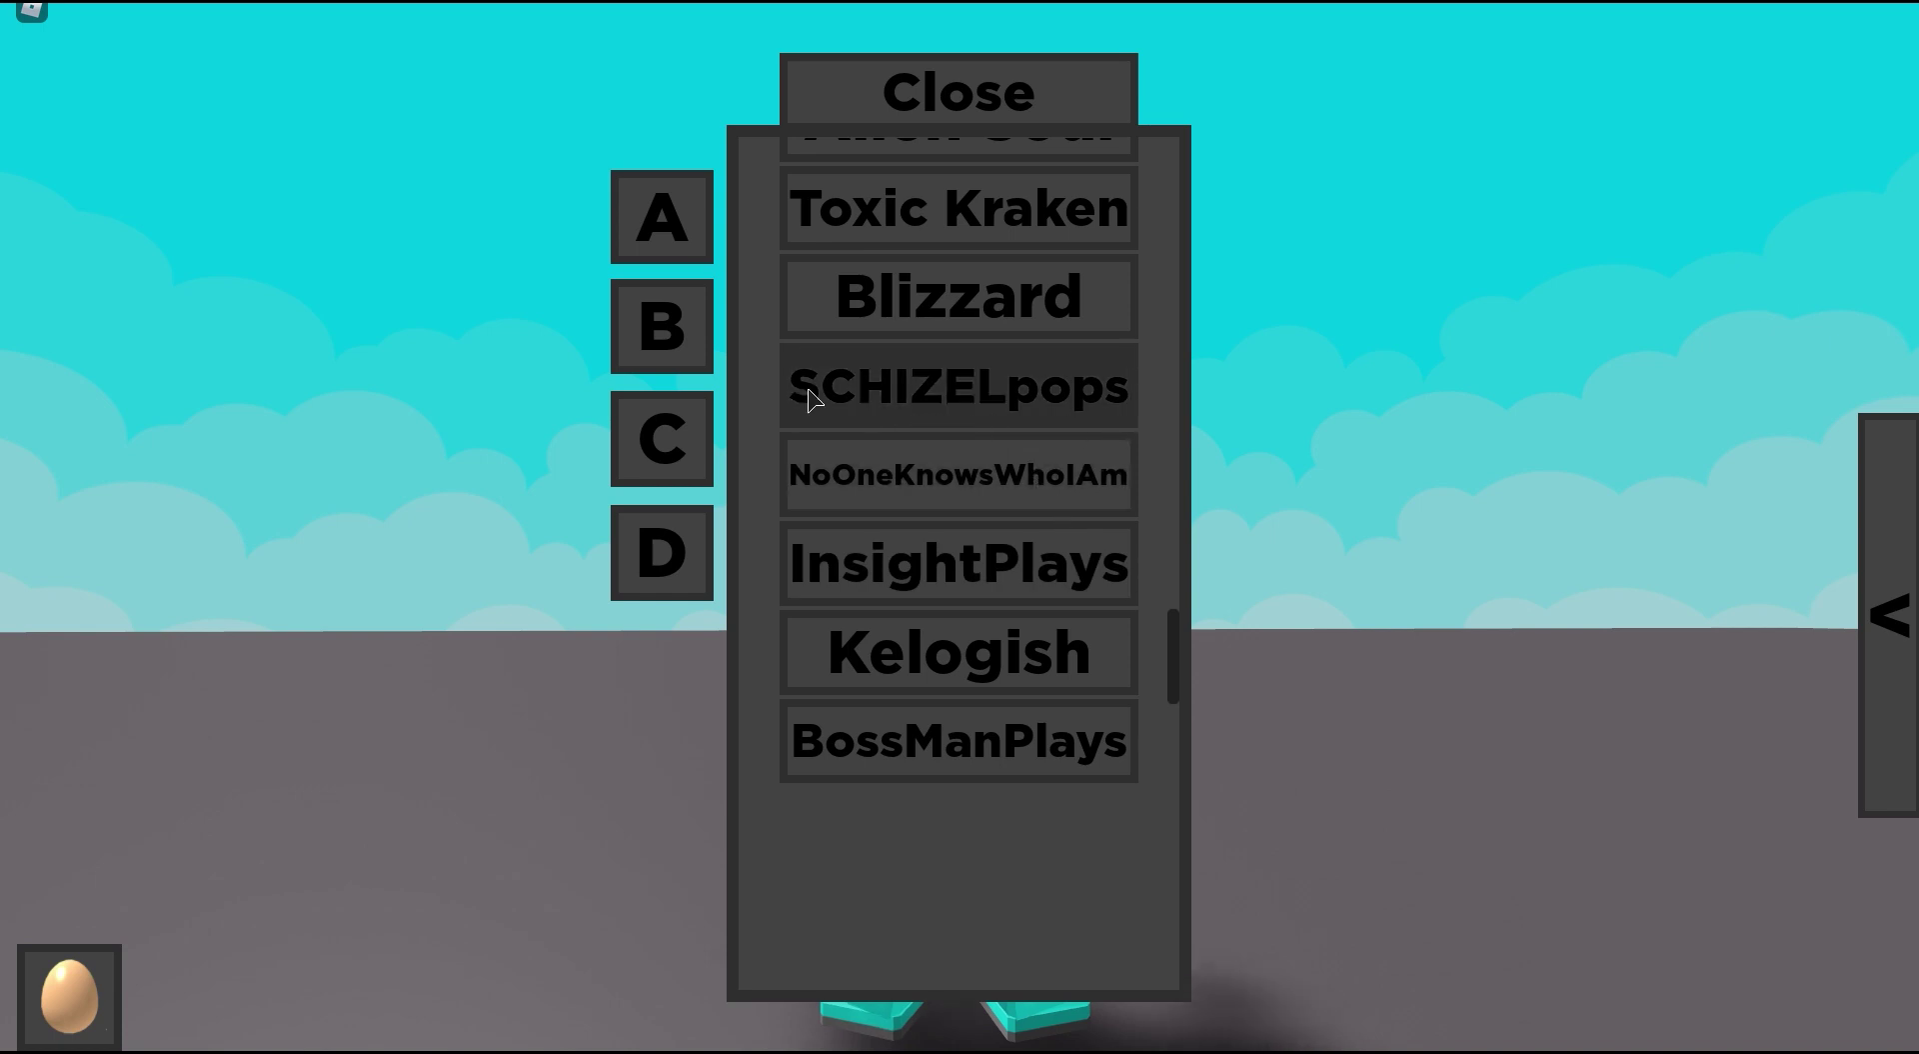